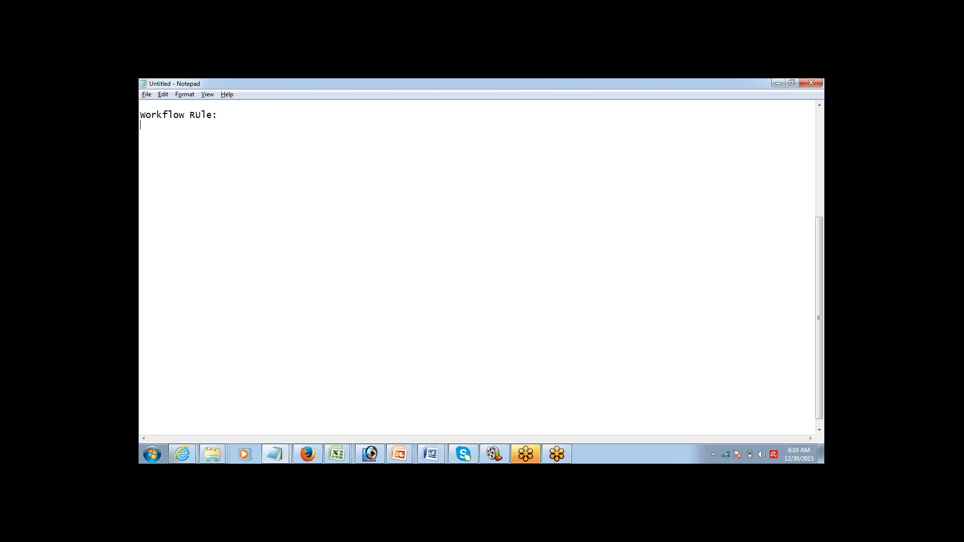
# Step: Write 'Rule to Automate Actions' on the second line, correcting the capital U and stray dots
pyautogui.write('Rule to AUtomate Actions')
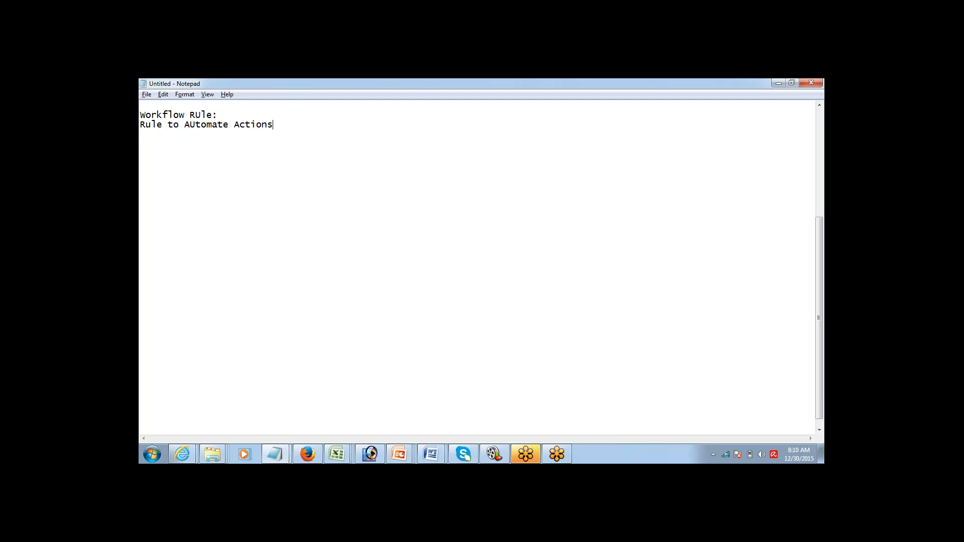
pyautogui.write('...')
pyautogui.press('Right')
pyautogui.hotkey('shift', 'Right')
pyautogui.write('u')
pyautogui.press('BackSpace')
pyautogui.press('BackSpace')
pyautogui.click(813, 171)
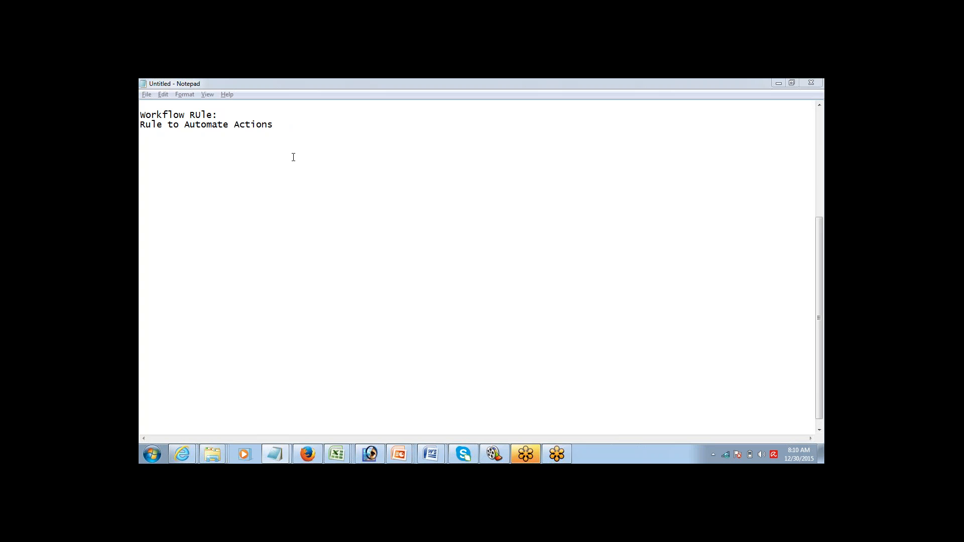
pyautogui.click(291, 120)
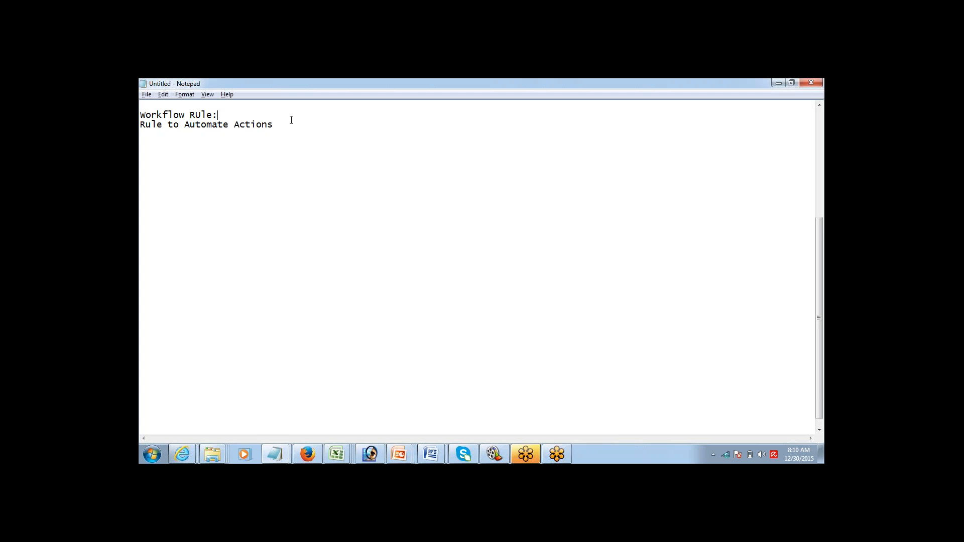
pyautogui.press('Down')
pyautogui.doubleClick(291, 120)
pyautogui.click(291, 120)
# Step: Add indented items '1> Send an EMail' and '2> Assign a Task' under the heading
pyautogui.press('Return')
pyautogui.press('Tab')
pyautogui.write('1> Send an EMail')
pyautogui.press('Return')
pyautogui.press('Tab')
pyautogui.write('2>')
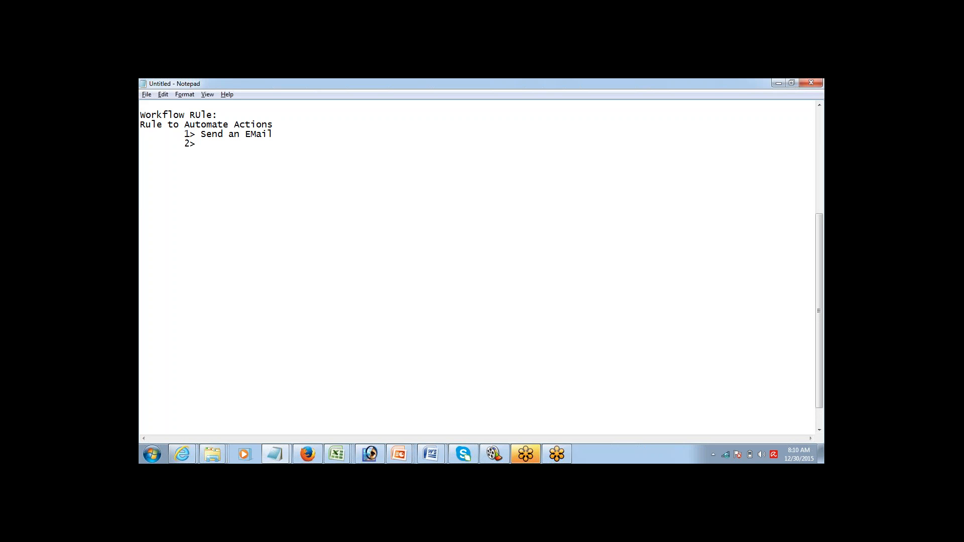
pyautogui.write('Assign a Task')
# Step: Add the indented item '3> Update a Field' and begin item '4>'
pyautogui.press('Return')
pyautogui.press('Tab')
pyautogui.write('3> Update ')
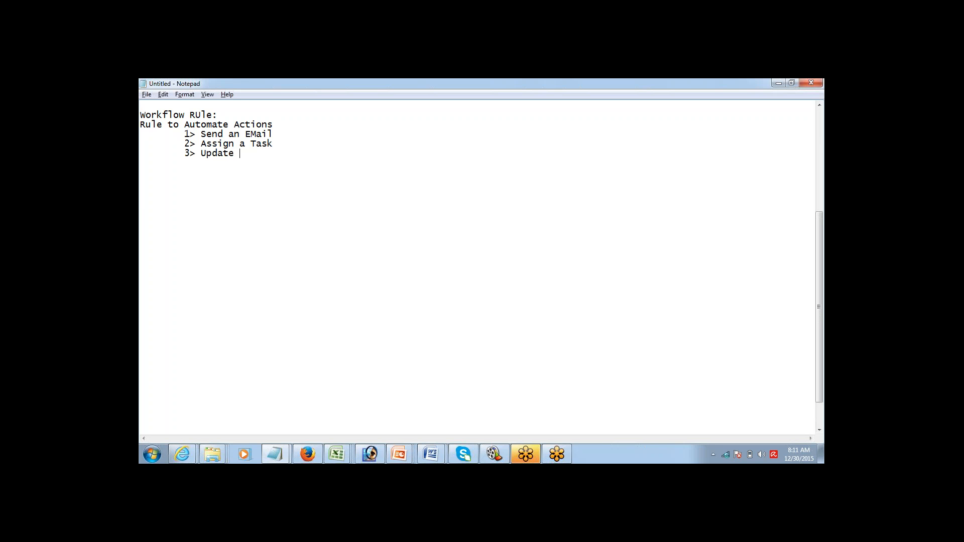
pyautogui.write('a Field')
pyautogui.press('Return')
pyautogui.press('Tab')
pyautogui.write('4>')
# Step: Complete the fourth item as 'OUtbound Message', fixing the misspelled ending
pyautogui.click(812, 166)
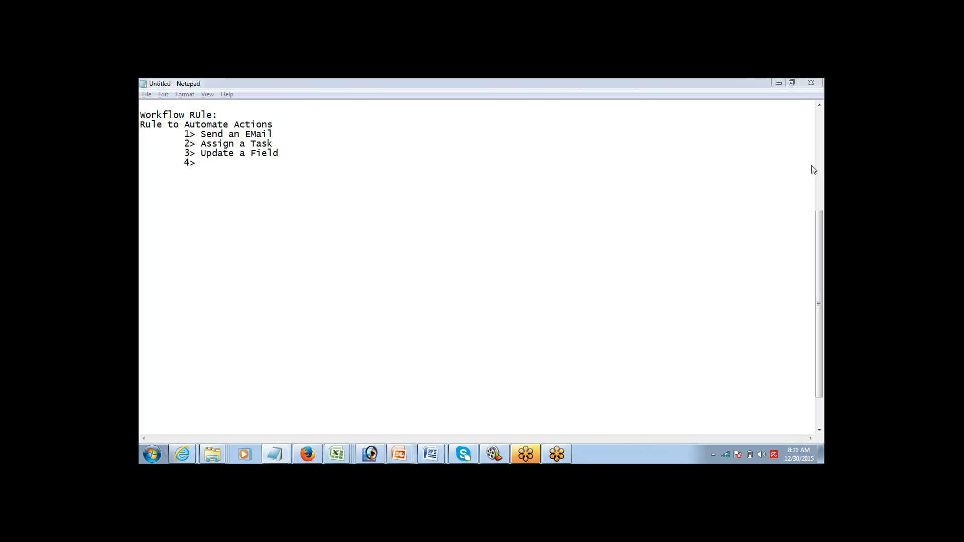
pyautogui.click(207, 172)
pyautogui.write('OUtb')
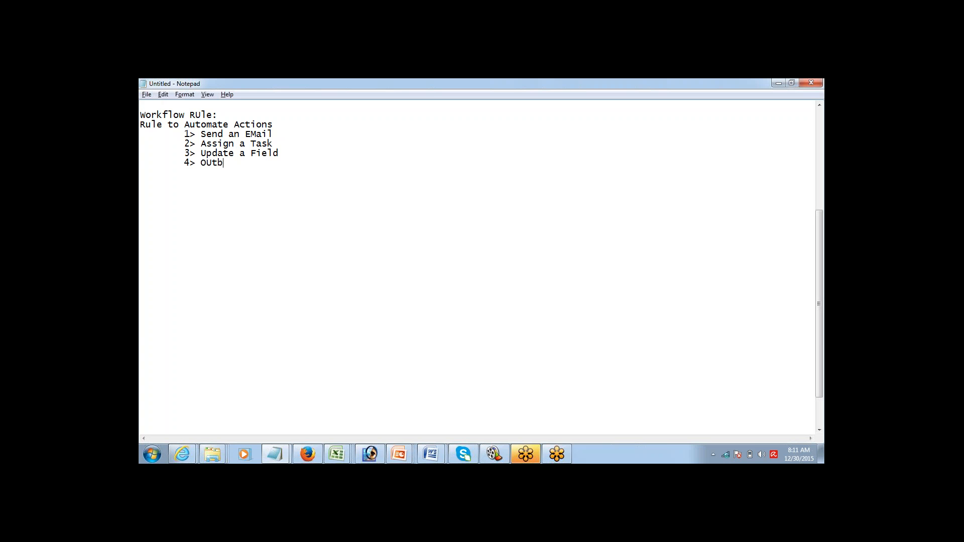
pyautogui.write('ound Message')
pyautogui.click(817, 168)
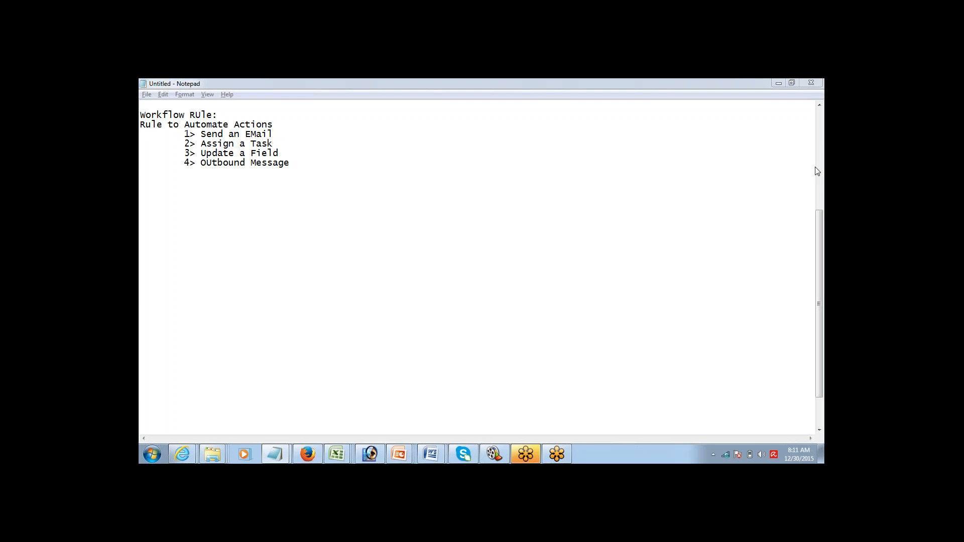
pyautogui.click(293, 163)
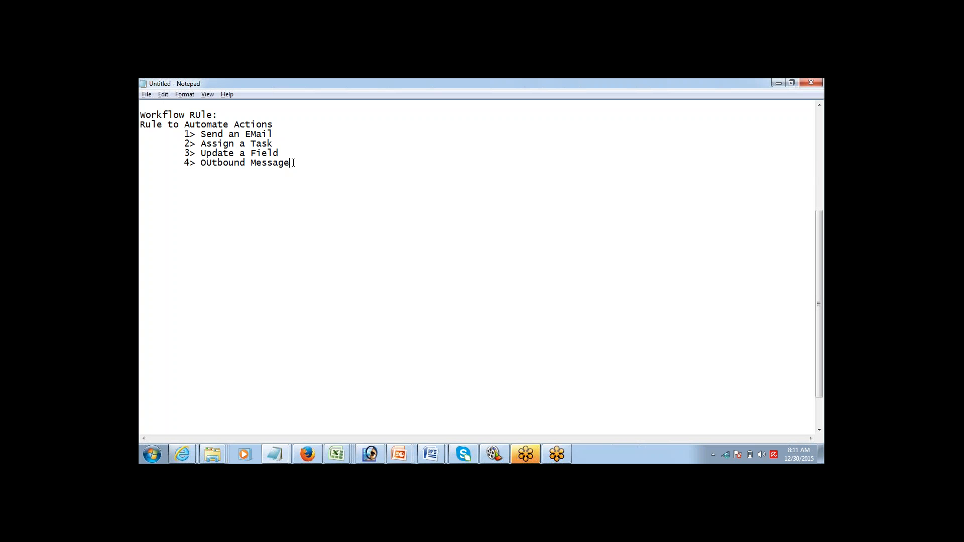
pyautogui.press('Up')
pyautogui.press('Up')
pyautogui.press('Up')
pyautogui.press('Up')
pyautogui.hotkey('shift', 'Down')
pyautogui.hotkey('shift', 'Down')
pyautogui.hotkey('shift', 'Down')
pyautogui.hotkey('shift', 'Down')
pyautogui.hotkey('shift', 'Down')
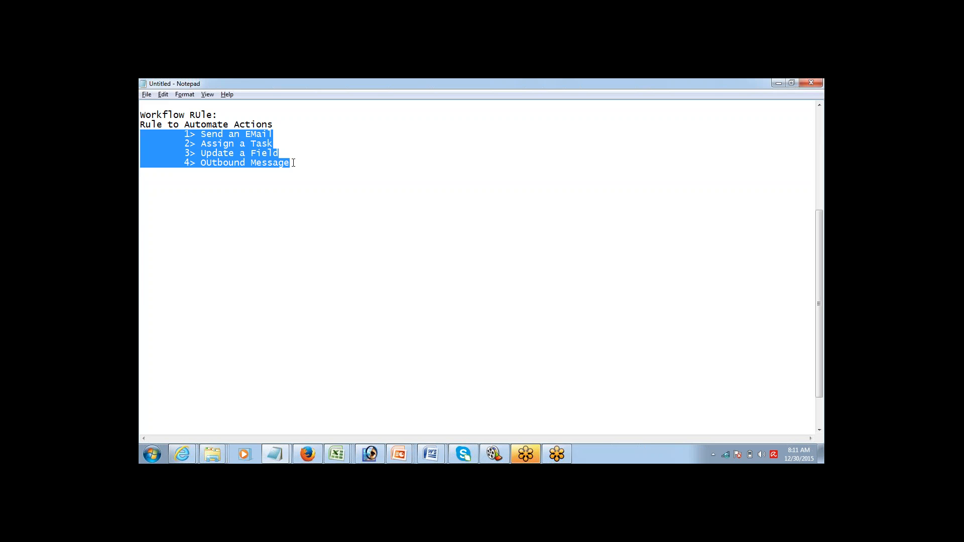
pyautogui.press('Up')
pyautogui.press('Up')
pyautogui.press('Up')
pyautogui.press('Up')
pyautogui.press('Up')
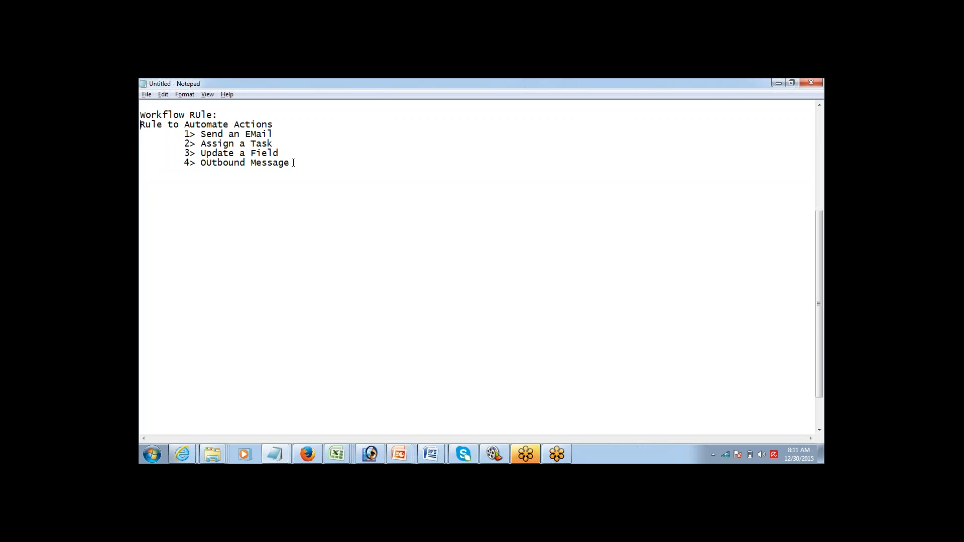
pyautogui.hotkey('shift', 'Down')
pyautogui.hotkey('shift', 'Down')
pyautogui.hotkey('shift', 'Down')
pyautogui.hotkey('shift', 'Down')
pyautogui.press('Down')
# Step: Add indented lines Which Object?, Evaluation Criteria, Rule Criteria and Action below the list
pyautogui.press('Return')
pyautogui.write('Which Object?')
pyautogui.press('Return')
pyautogui.write('RUle ')
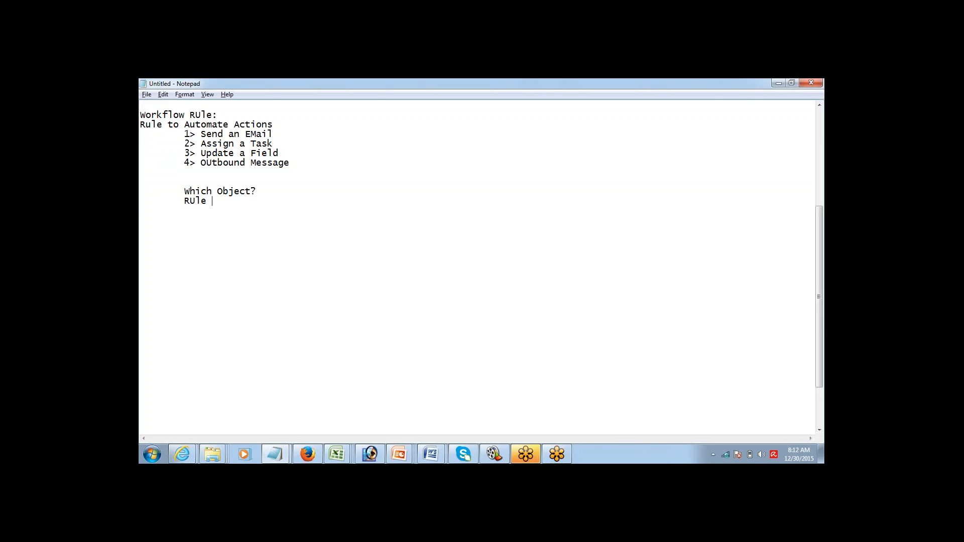
pyautogui.write('Criteria')
pyautogui.press('Up')
pyautogui.press('Return')
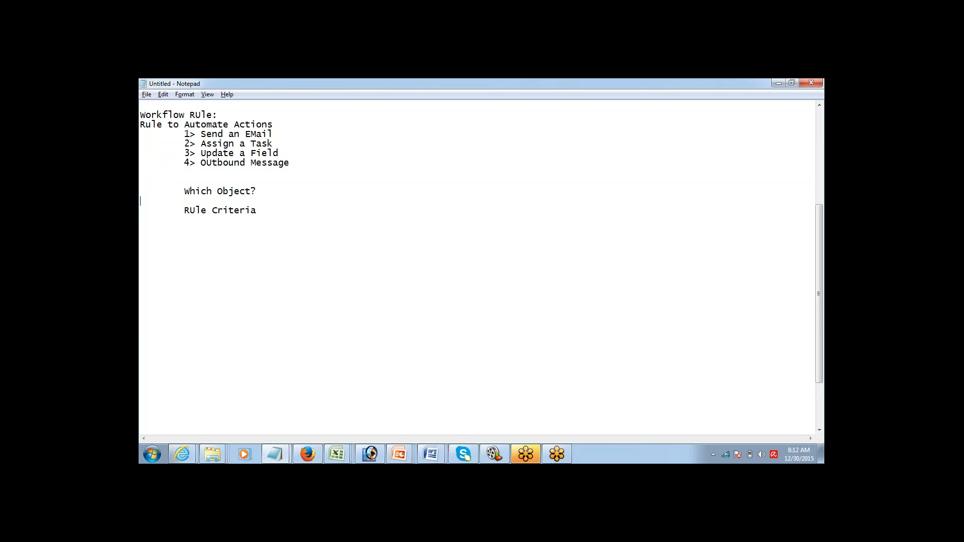
pyautogui.write('Evaluation Criteria')
pyautogui.press('BackSpace')
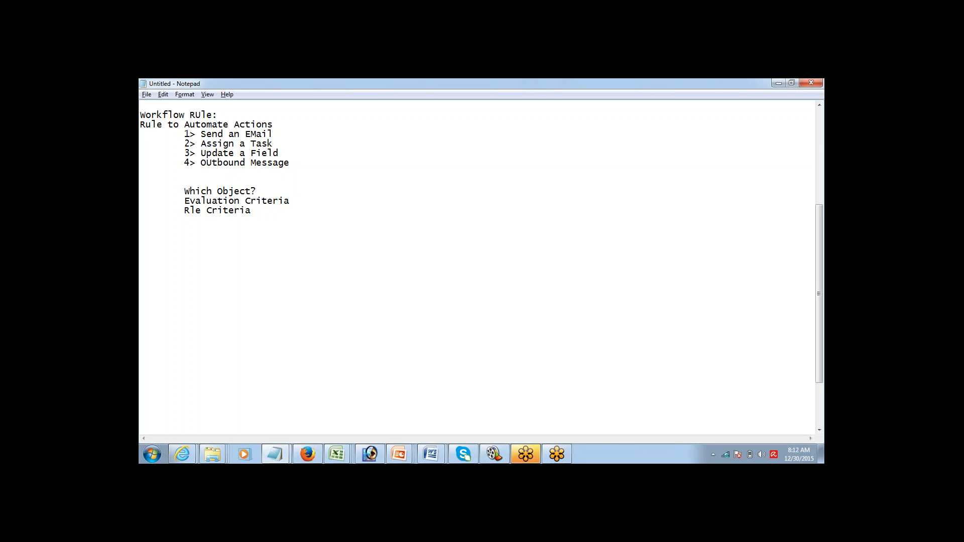
pyautogui.write('u')
pyautogui.press('End')
pyautogui.press('Return')
pyautogui.press('Tab')
pyautogui.write('Action')
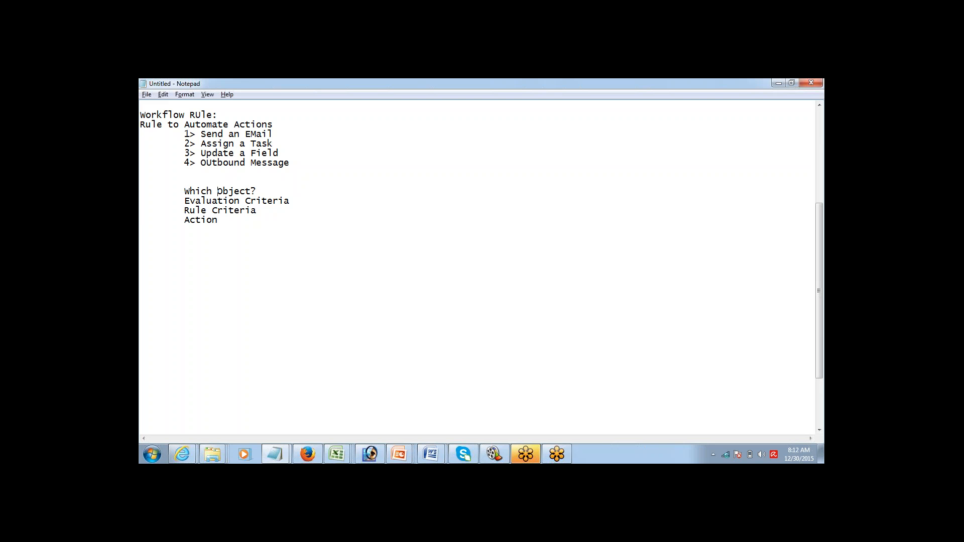
# Step: Append question marks to Evaluation Criteria and Rule Criteria, then highlight the question lines
pyautogui.press('Up')
pyautogui.press('Up')
pyautogui.press('End')
pyautogui.write('?')
pyautogui.press('Down')
pyautogui.write('??')
pyautogui.press('Up')
pyautogui.press('Up')
pyautogui.press('Up')
pyautogui.press('End')
pyautogui.hotkey('ctrl', 'shift', 'Left')
pyautogui.hotkey('ctrl', 'shift', 'Left')
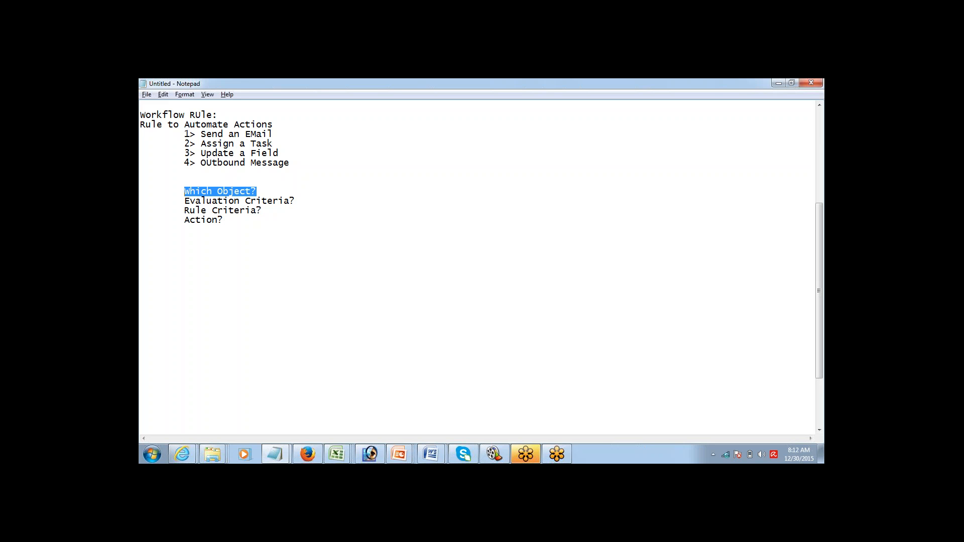
pyautogui.press('Down')
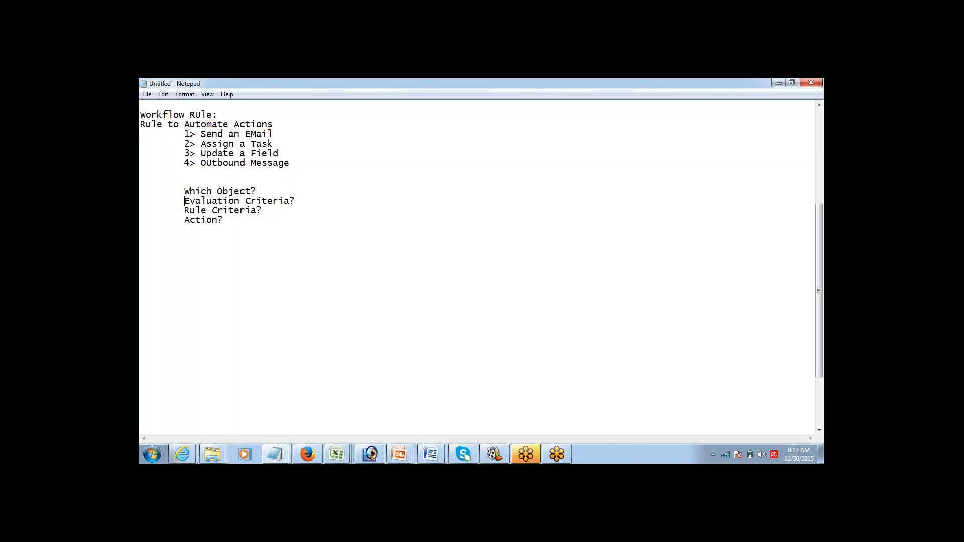
pyautogui.hotkey('shift', 'End')
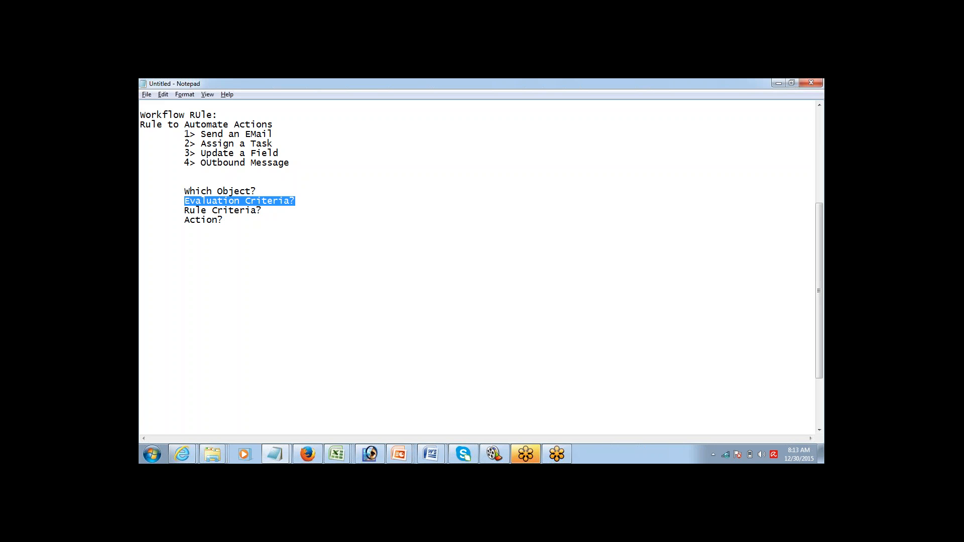
pyautogui.click(262, 211)
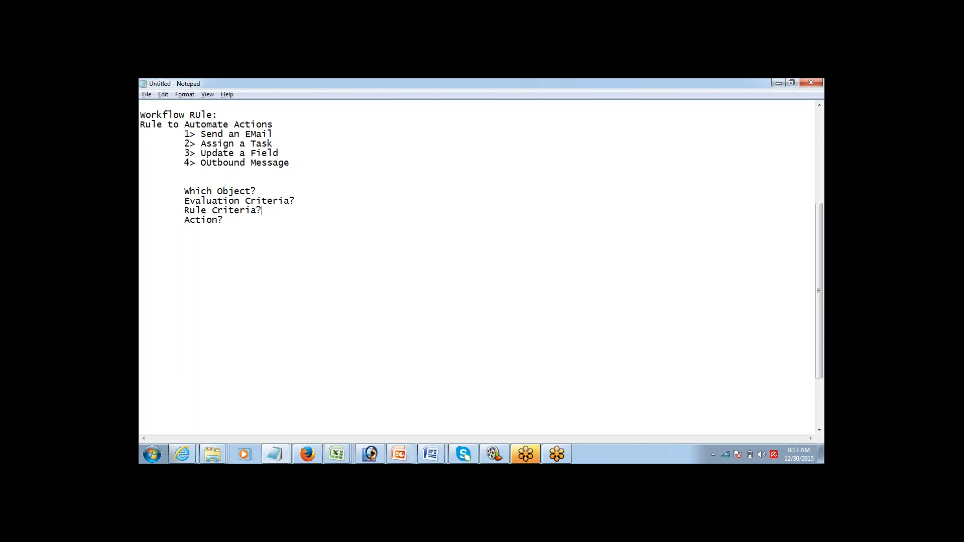
pyautogui.hotkey('shift', 'Left')
pyautogui.hotkey('shift', 'Left')
pyautogui.hotkey('shift', 'Left')
pyautogui.hotkey('shift', 'Left')
pyautogui.hotkey('shift', 'Left')
pyautogui.hotkey('shift', 'Left')
pyautogui.hotkey('shift', 'Left')
pyautogui.hotkey('shift', 'Left')
pyautogui.hotkey('shift', 'Left')
pyautogui.hotkey('shift', 'Left')
pyautogui.hotkey('shift', 'Left')
pyautogui.hotkey('shift', 'Left')
pyautogui.hotkey('shift', 'Left')
pyautogui.hotkey('shift', 'Left')
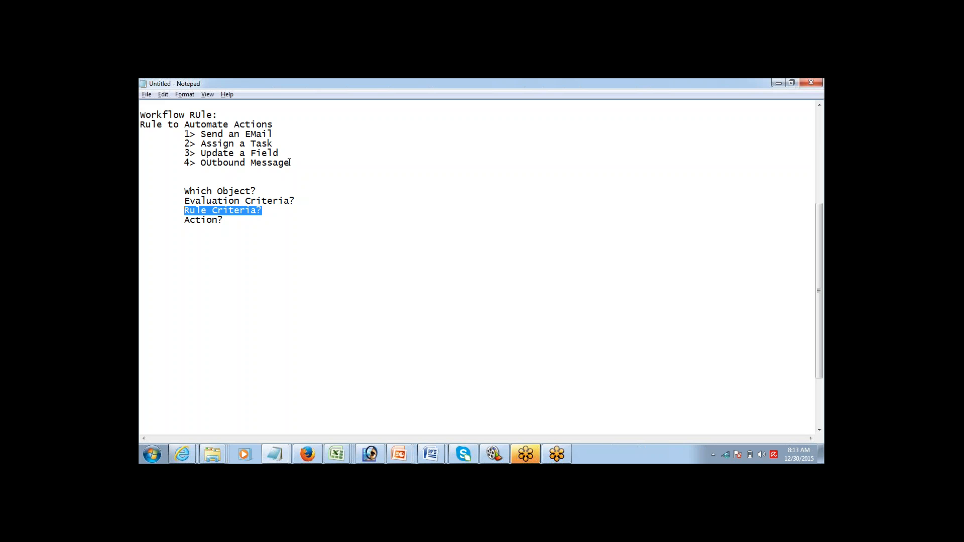
pyautogui.click(146, 182)
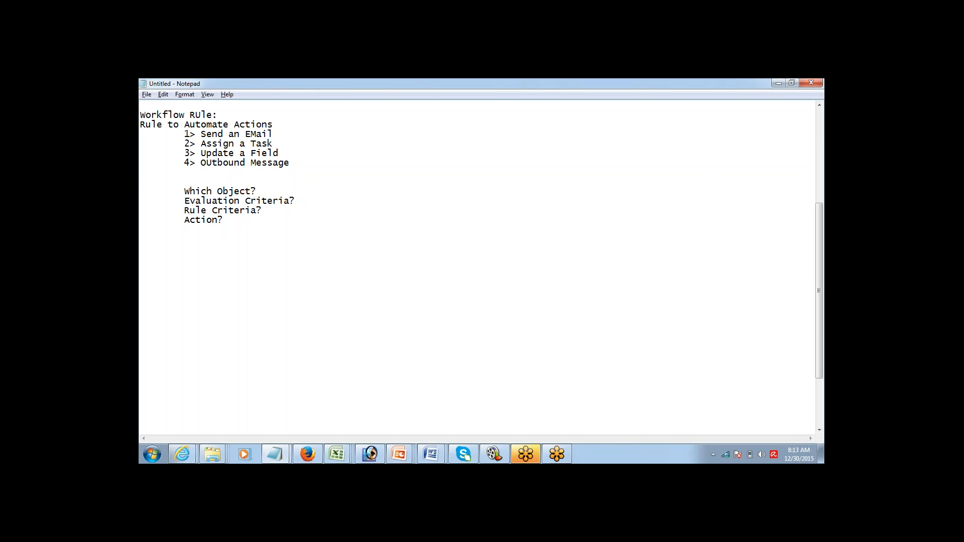
pyautogui.click(271, 192)
# Step: Answer the questions with COntact, New Contact Created, EMail not Null and Send an EMail
pyautogui.write('COntact Evaluation Criteria? ')
pyautogui.write('New Cont')
pyautogui.write('act Created')
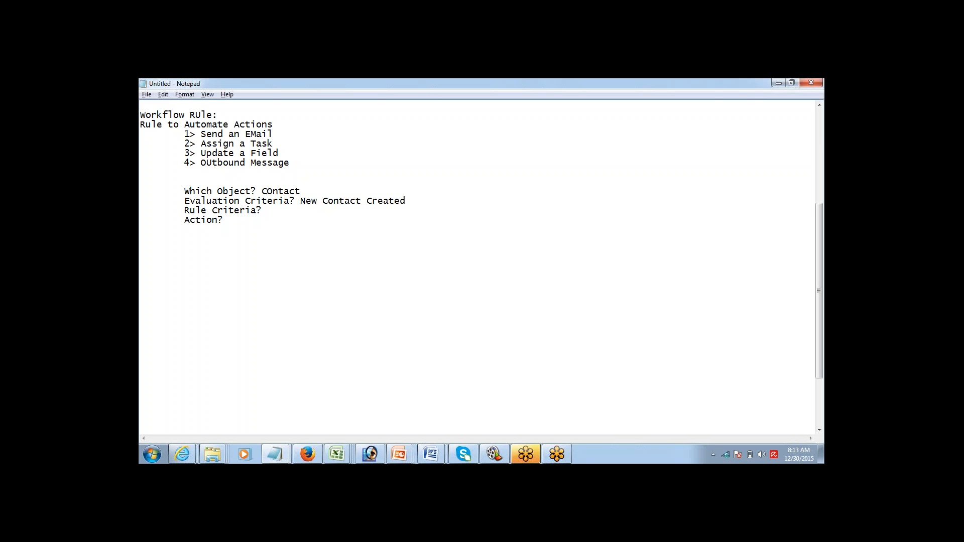
pyautogui.write('EMail no')
pyautogui.write('t Null \tAction? ')
pyautogui.write('Sen')
pyautogui.write('d an EMail')
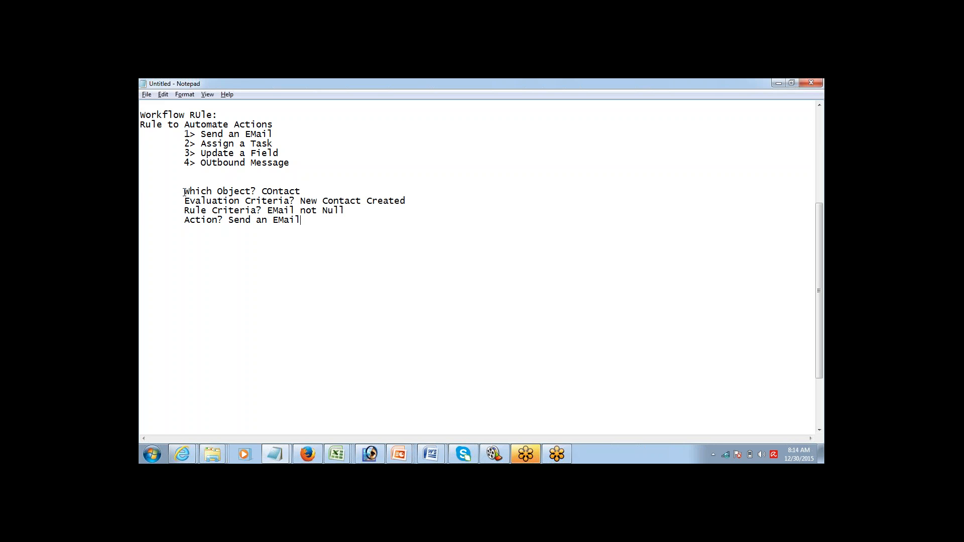
pyautogui.moveTo(183, 192); pyautogui.dragTo(284, 229)
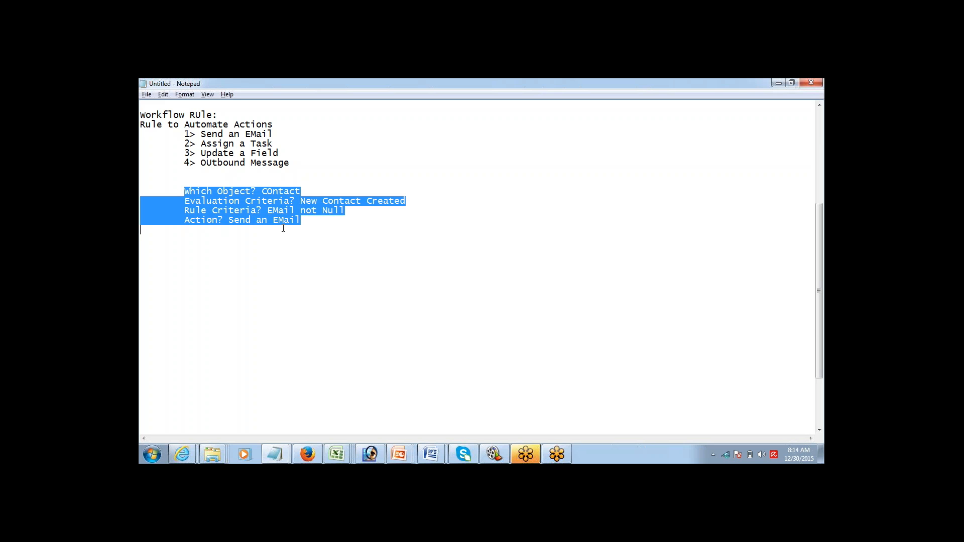
pyautogui.click(311, 220)
pyautogui.moveTo(311, 219); pyautogui.dragTo(219, 216)
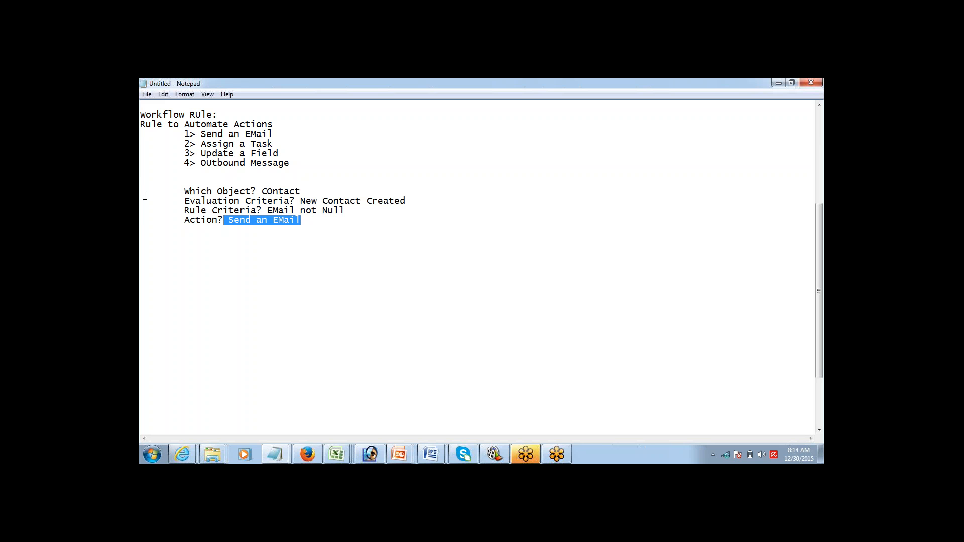
pyautogui.moveTo(145, 196); pyautogui.dragTo(272, 225)
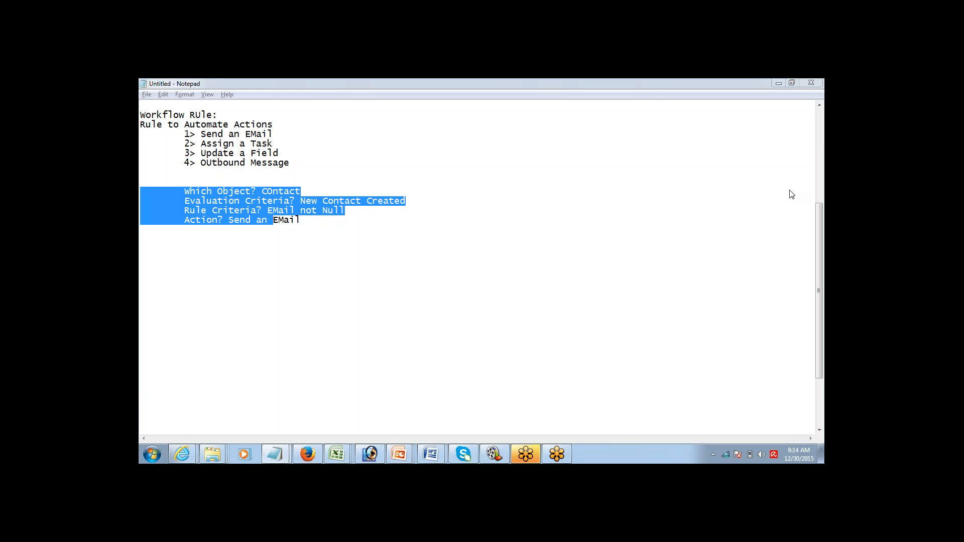
# Step: Switch from Notepad to the Firefox window showing Salesforce Setup
pyautogui.hotkey('alt', 'Tab')
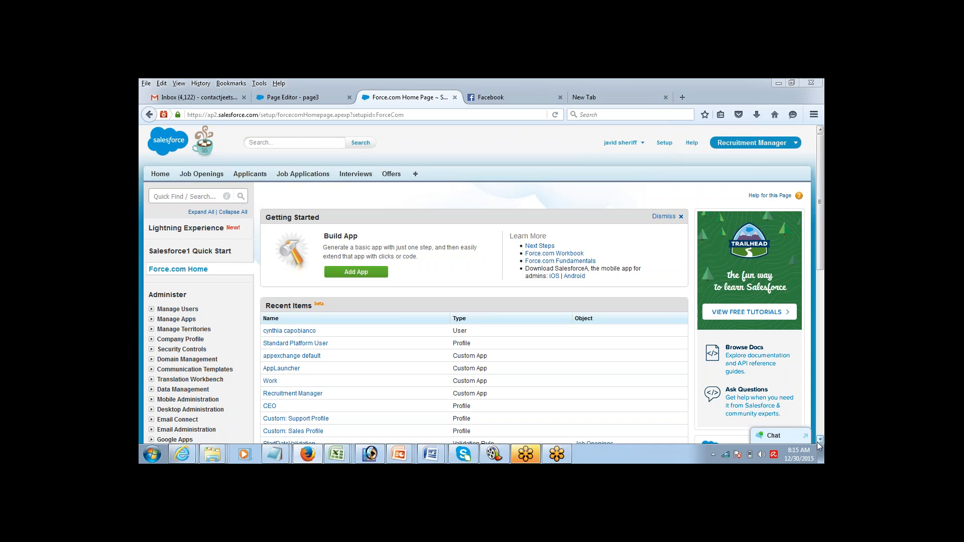
# Step: Open Create > Workflow & Approvals > Workflow Rules and continue past Understanding Workflow
pyautogui.scroll(-5, 819, 445)
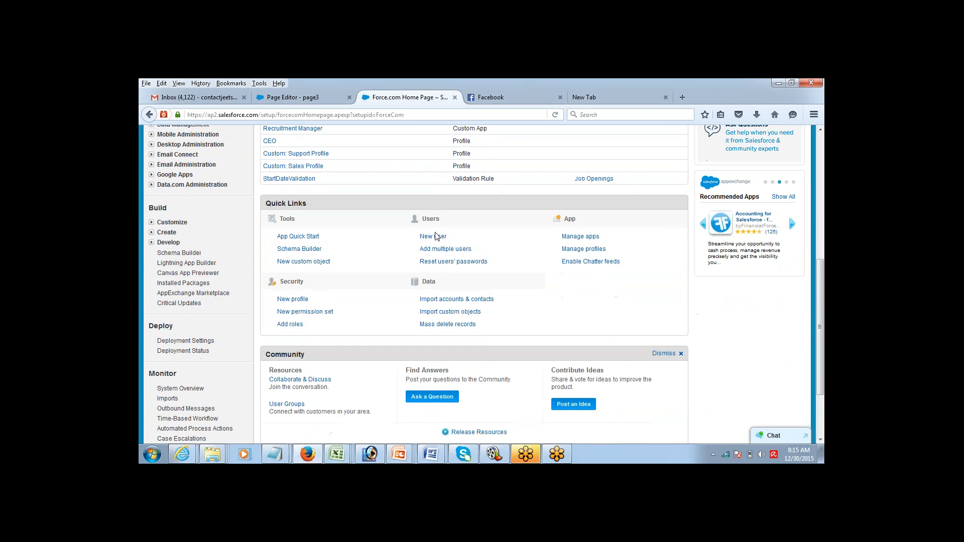
pyautogui.click(152, 232)
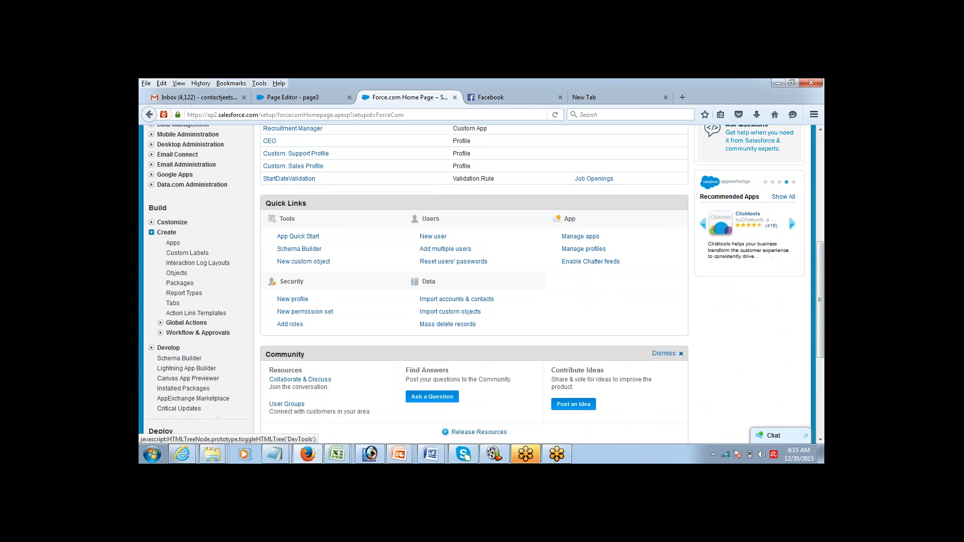
pyautogui.click(160, 333)
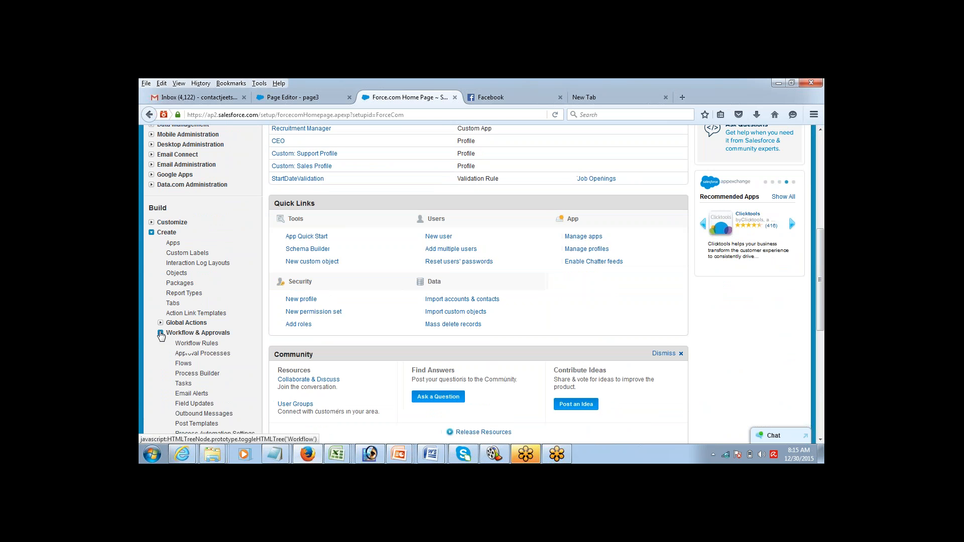
pyautogui.click(187, 345)
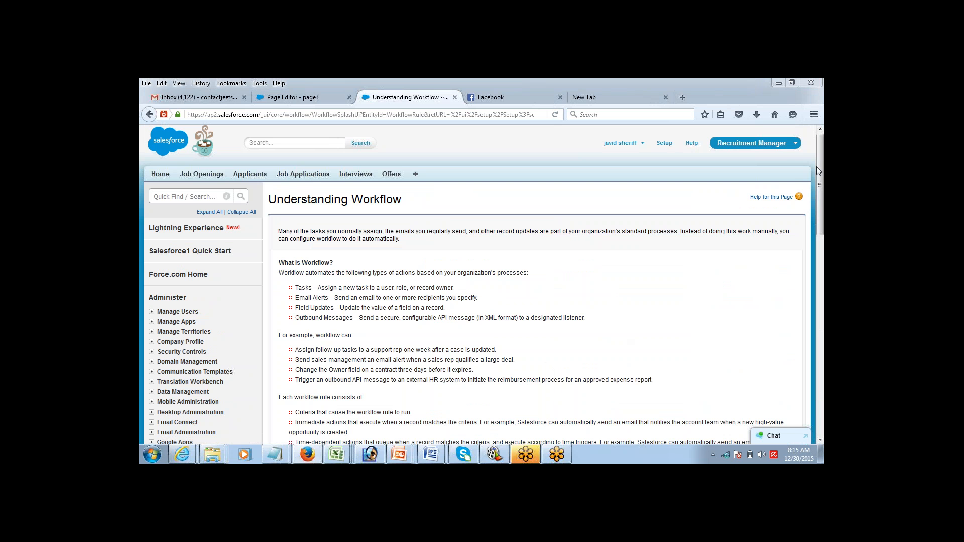
pyautogui.click(820, 440)
pyautogui.scroll(-4, 820, 439)
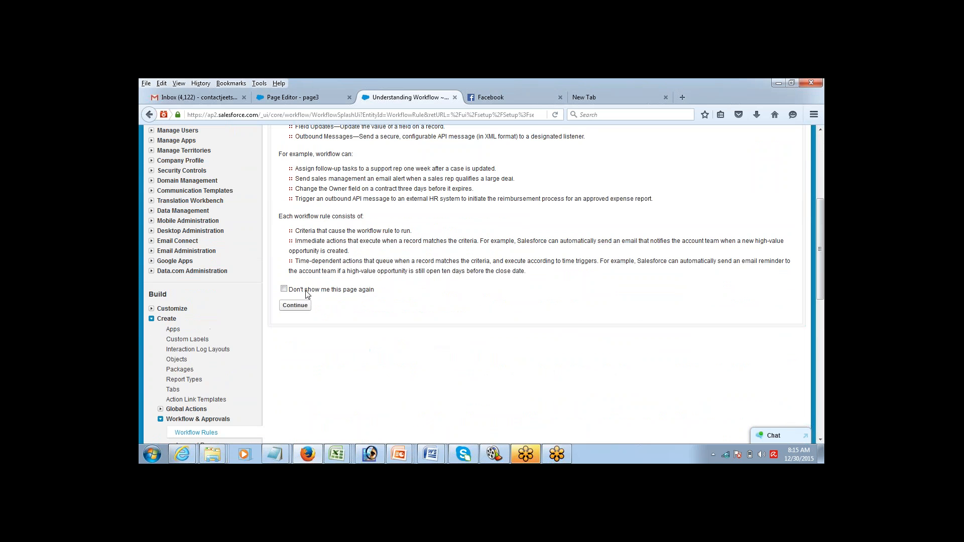
pyautogui.click(294, 306)
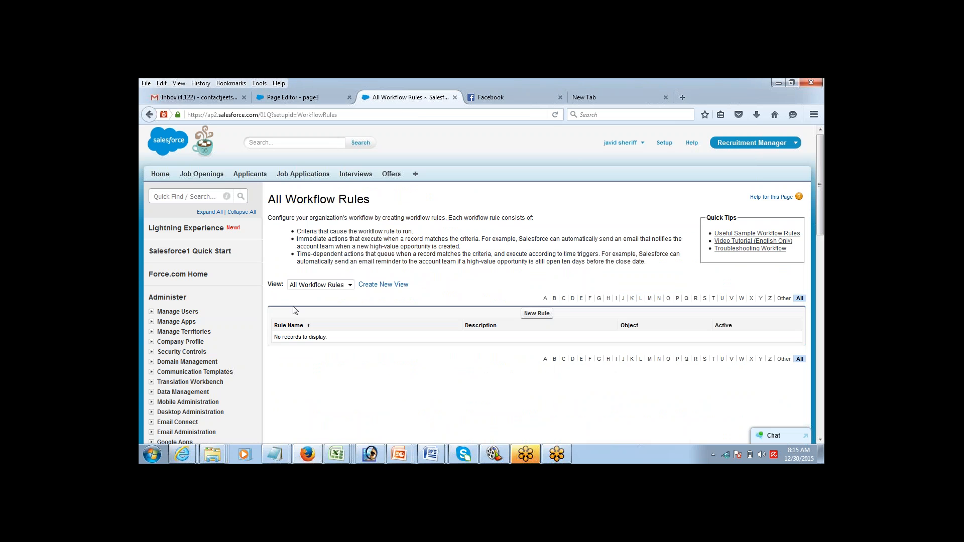
# Step: Start a New Rule and browse the Object list without choosing, leaving it at None
pyautogui.click(533, 314)
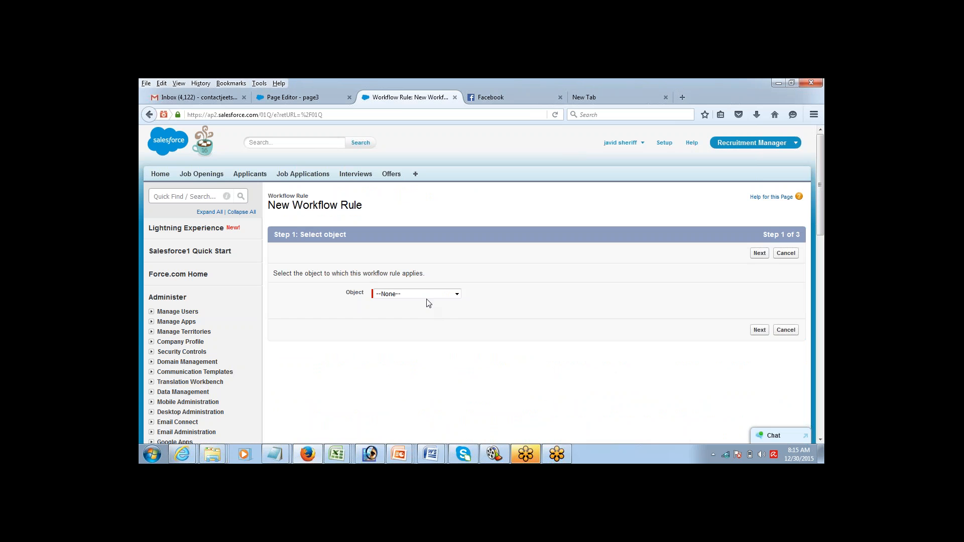
pyautogui.click(427, 297)
pyautogui.click(426, 297)
pyautogui.click(428, 300)
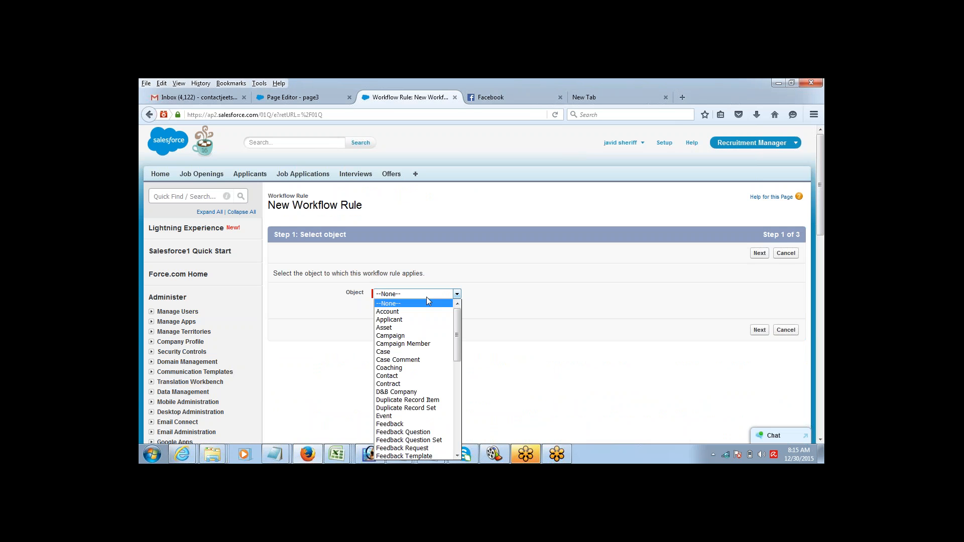
pyautogui.click(426, 297)
pyautogui.click(426, 296)
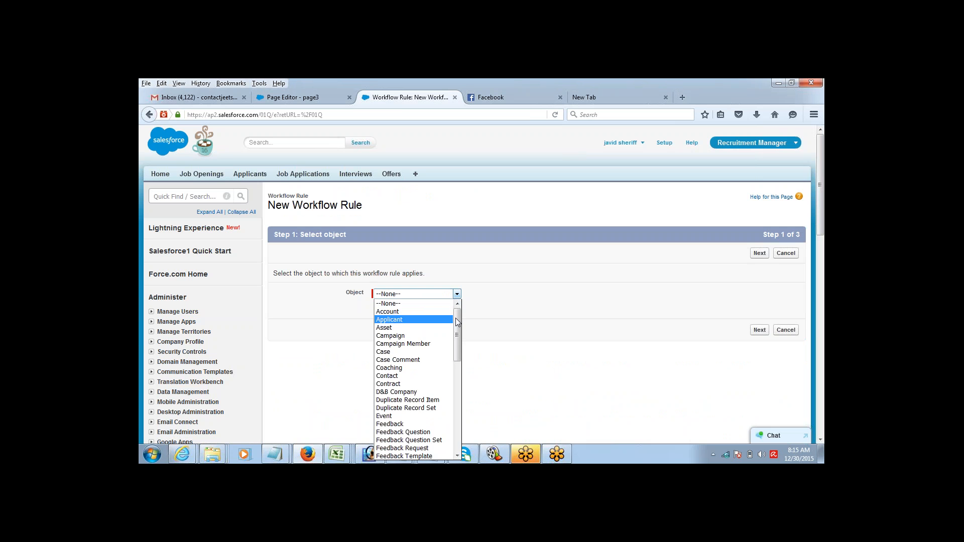
pyautogui.scroll(-9, 458, 319)
pyautogui.scroll(3, 457, 398)
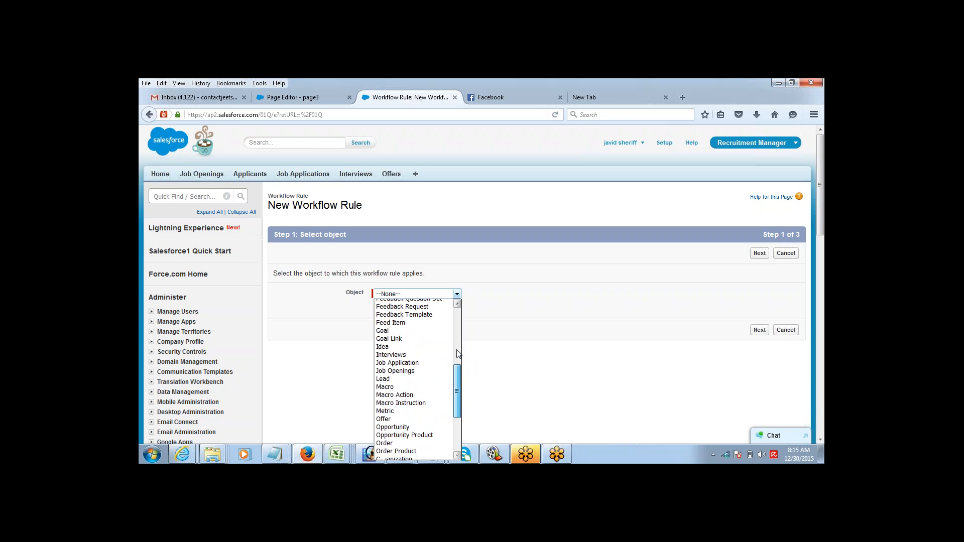
pyautogui.moveTo(457, 351); pyautogui.dragTo(461, 319)
pyautogui.click(467, 258)
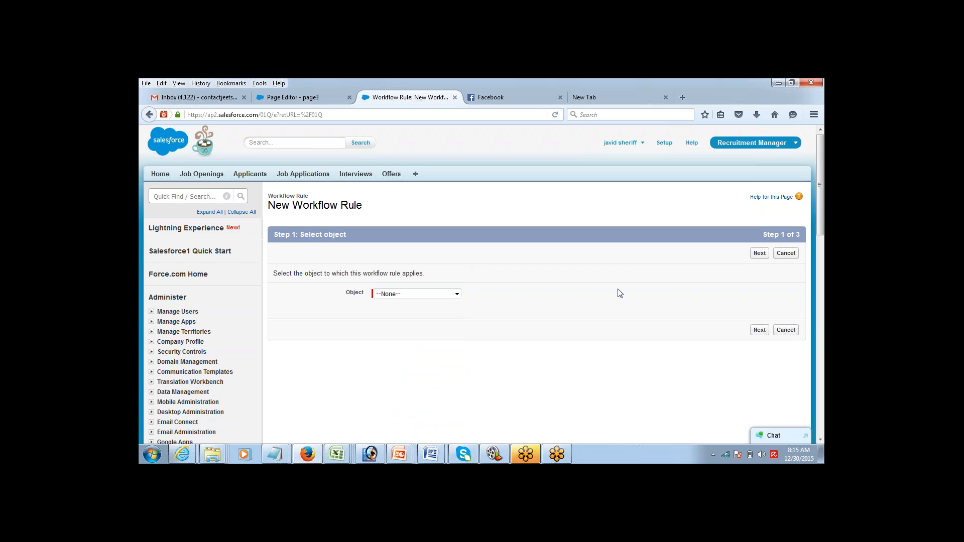
pyautogui.click(820, 441)
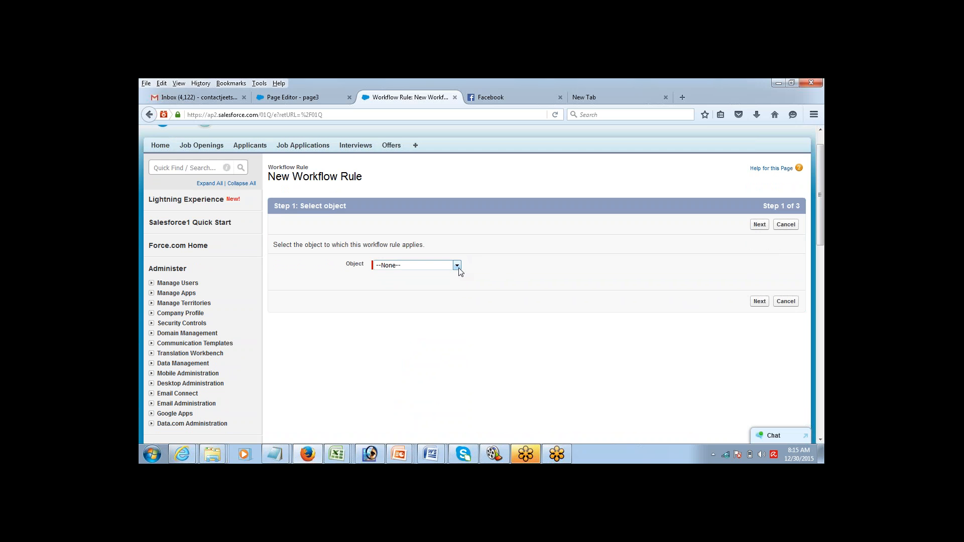
pyautogui.click(457, 265)
pyautogui.moveTo(457, 303)
pyautogui.mouseDown()
pyautogui.moveTo(461, 384)
pyautogui.moveTo(463, 297)
pyautogui.mouseUp()
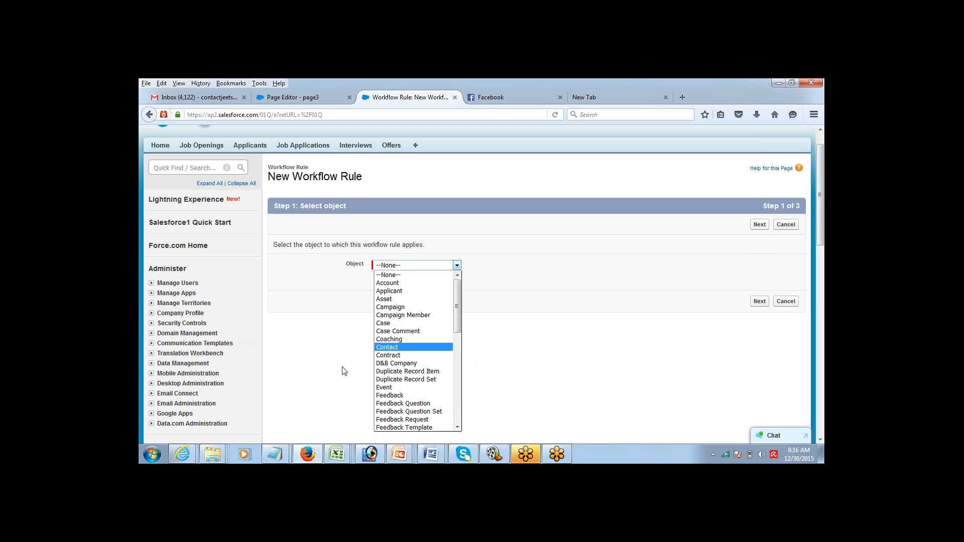
pyautogui.click(276, 453)
pyautogui.click(335, 430)
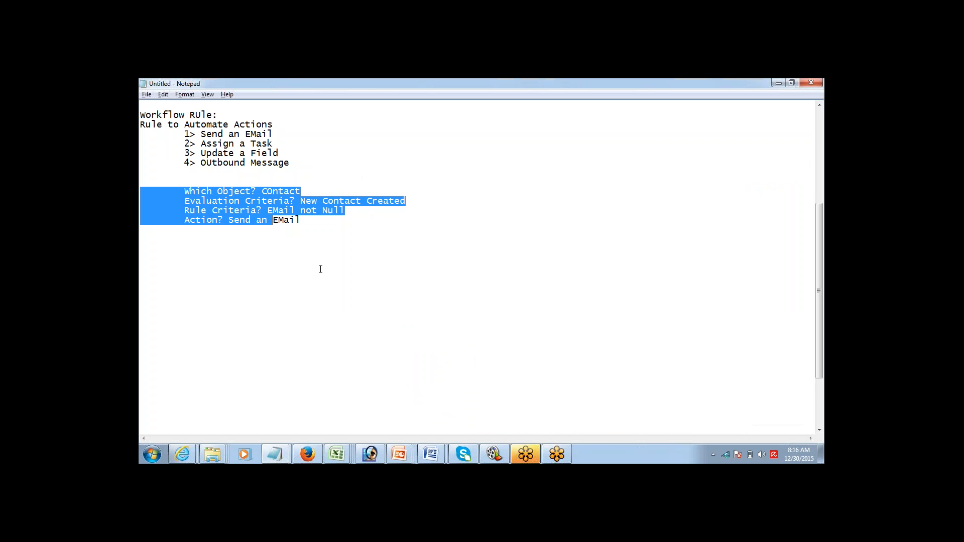
pyautogui.doubleClick(282, 191)
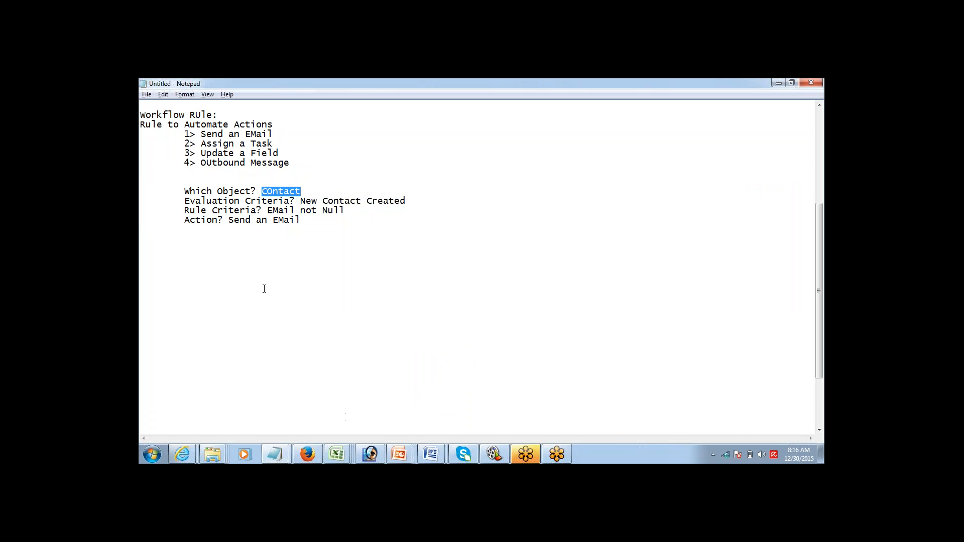
pyautogui.moveTo(182, 203); pyautogui.dragTo(219, 211)
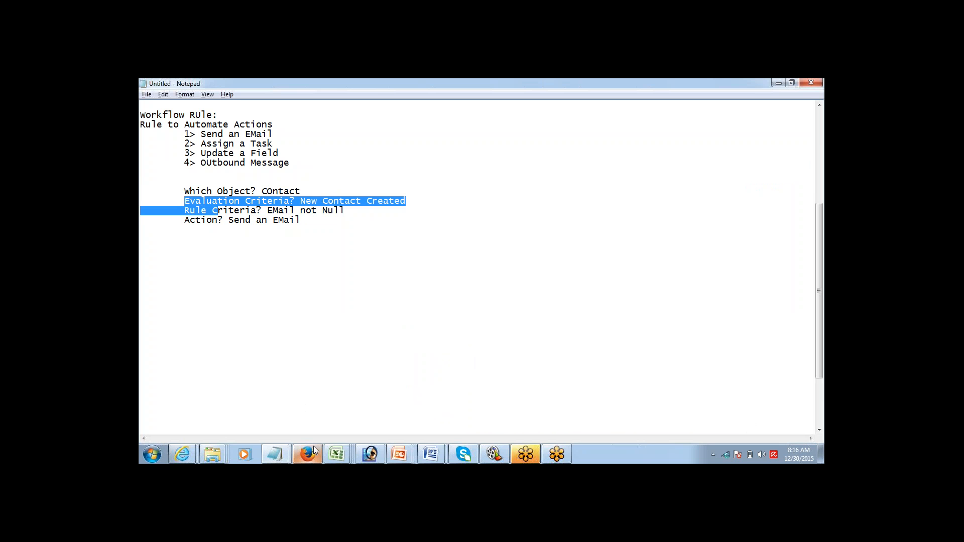
pyautogui.moveTo(314, 446)
pyautogui.click(327, 426)
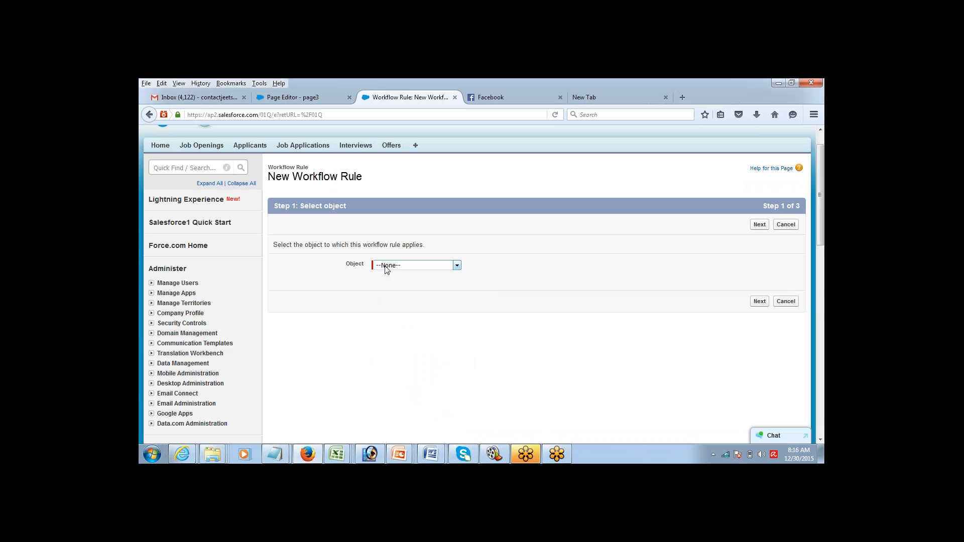
# Step: Choose Contact as the rule's object and advance to Step 2, Configure Workflow Rule
pyautogui.click(388, 266)
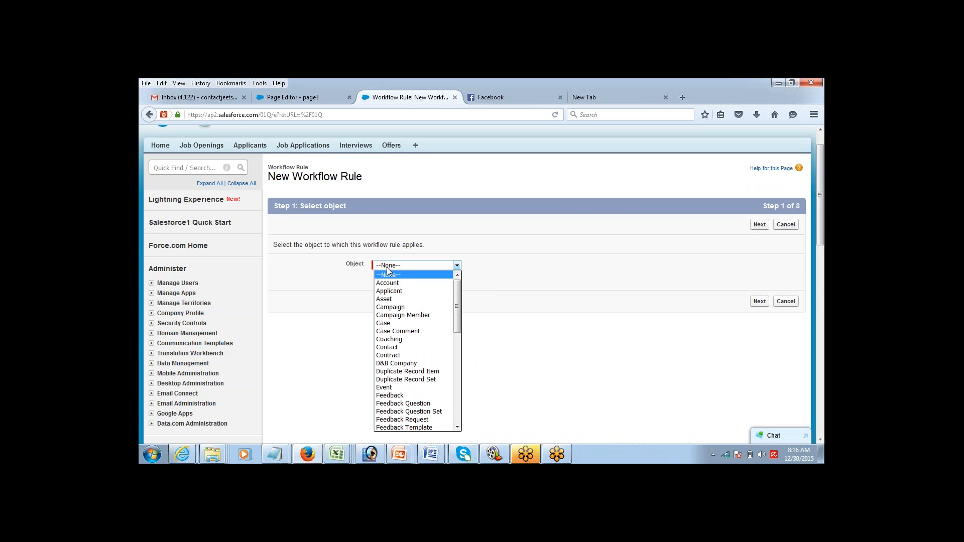
pyautogui.click(393, 347)
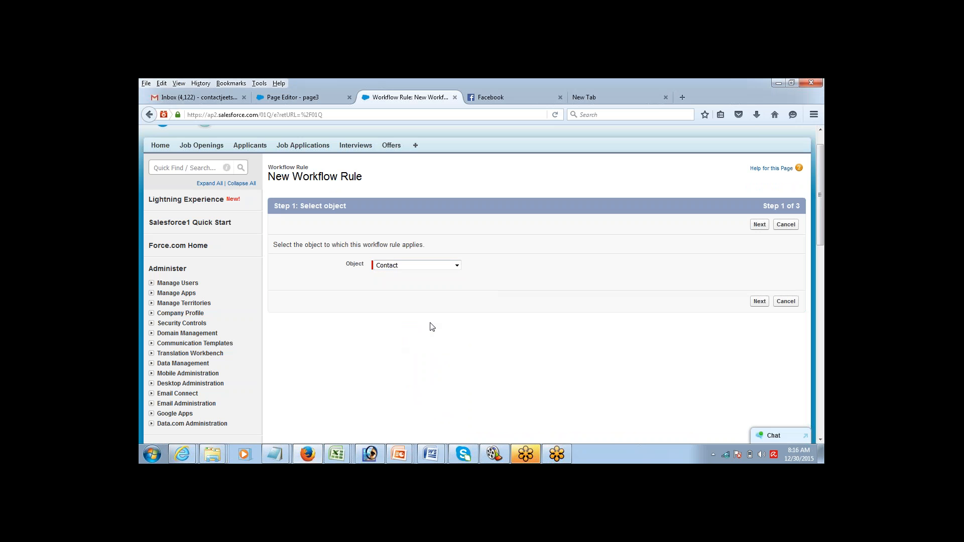
pyautogui.click(759, 303)
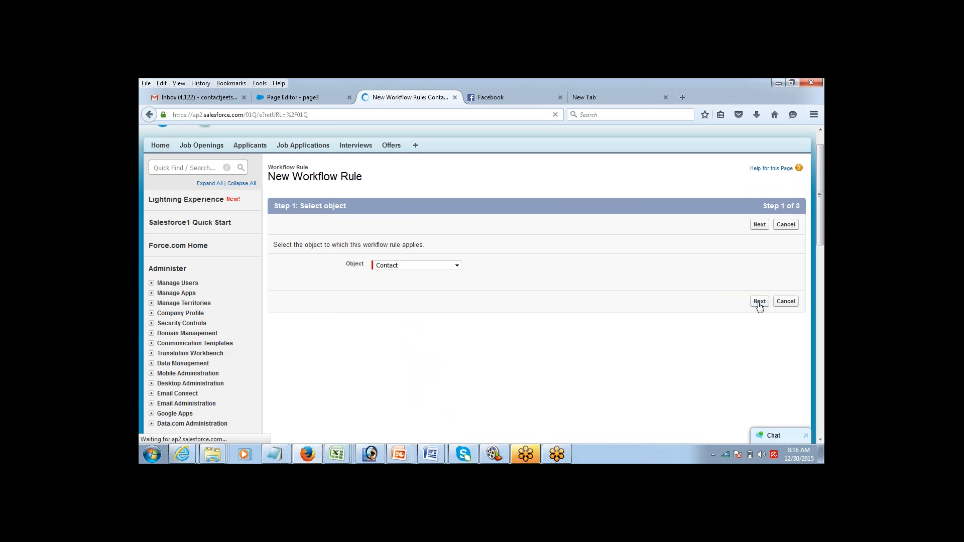
pyautogui.click(426, 311)
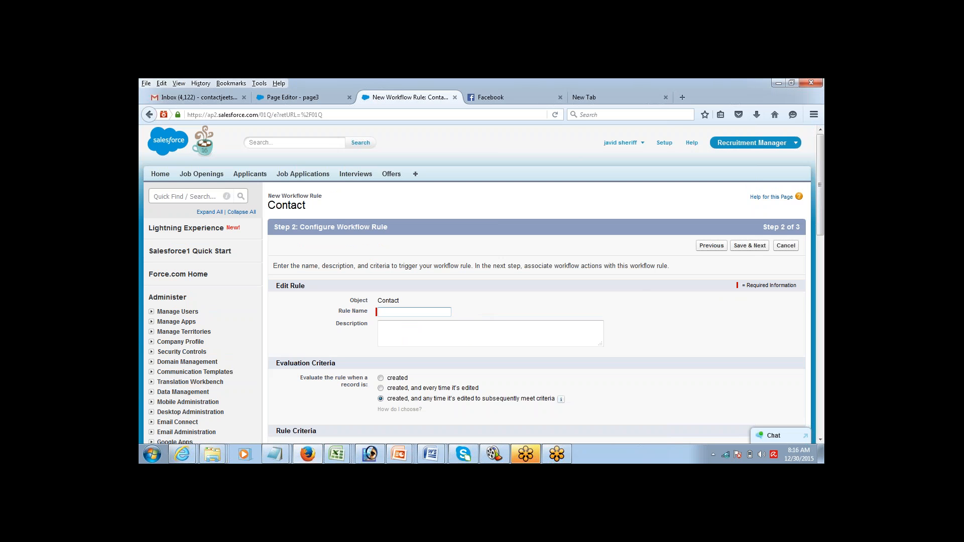
# Step: Name the rule 'intro mailer' and evaluate it only when a record is created
pyautogui.write('INtr')
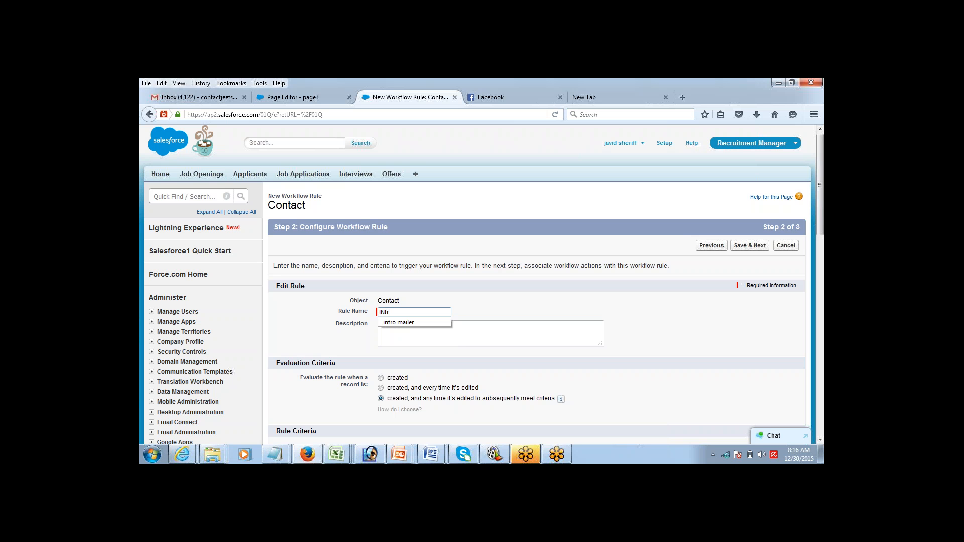
pyautogui.press('Down')
pyautogui.press('Tab')
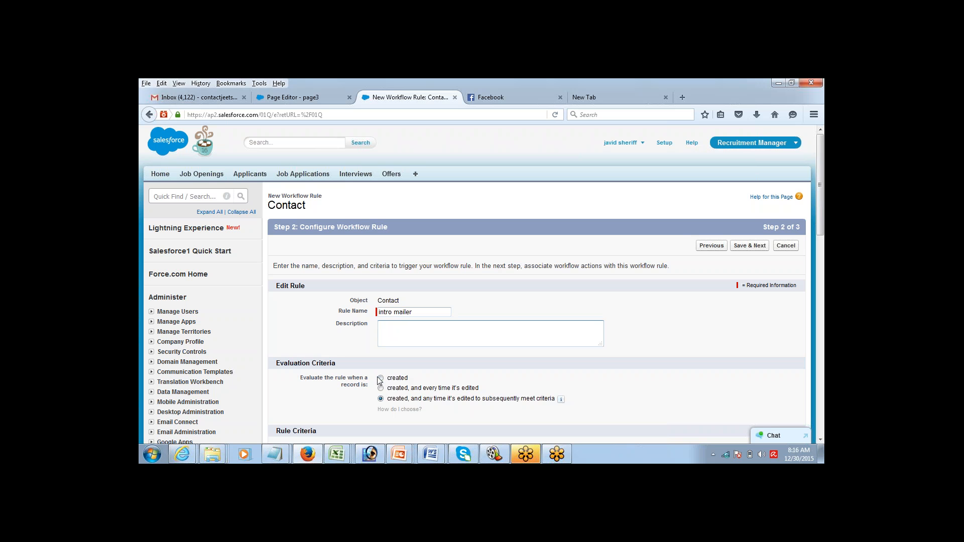
pyautogui.click(821, 439)
pyautogui.click(820, 439)
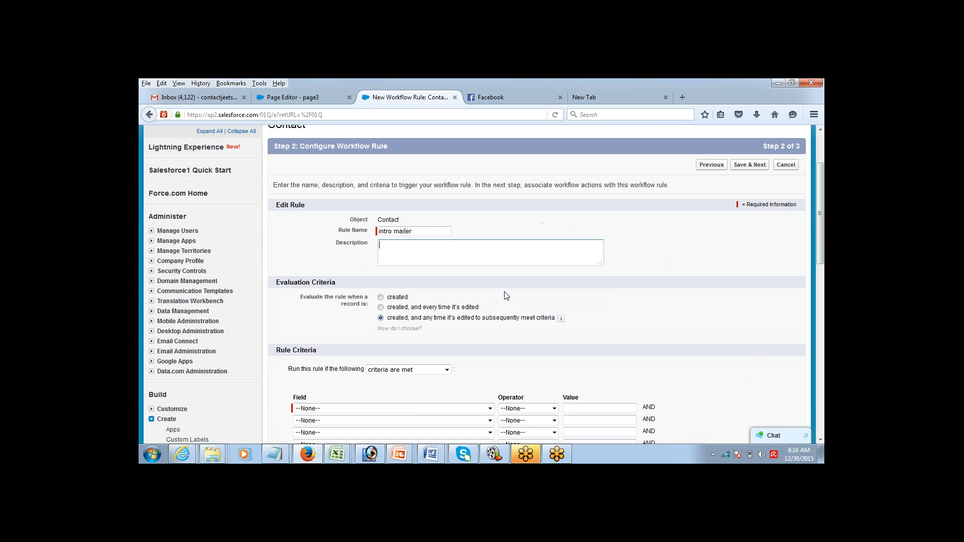
pyautogui.click(381, 298)
# Step: Set the criterion Contact: Email not equal to blank, then Save & Next
pyautogui.click(418, 372)
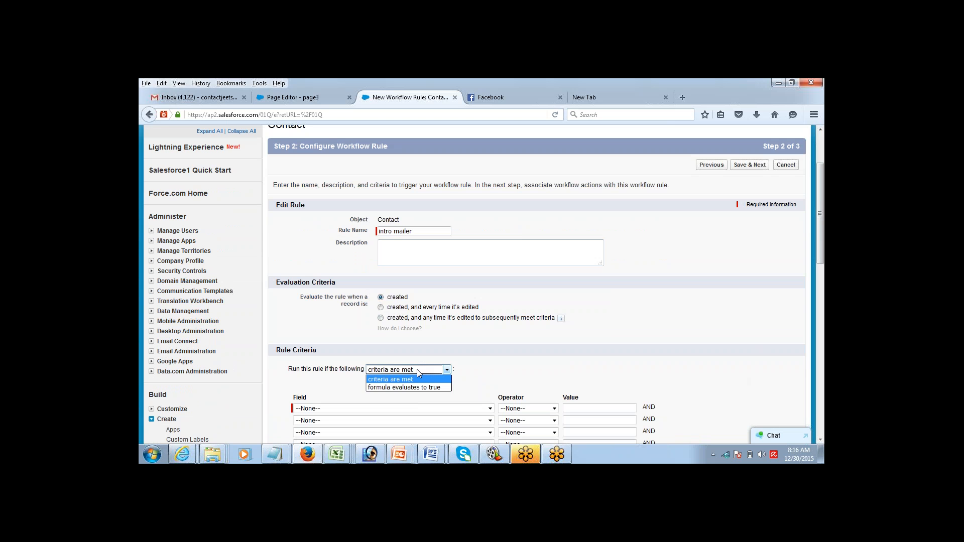
pyautogui.click(419, 378)
pyautogui.click(429, 409)
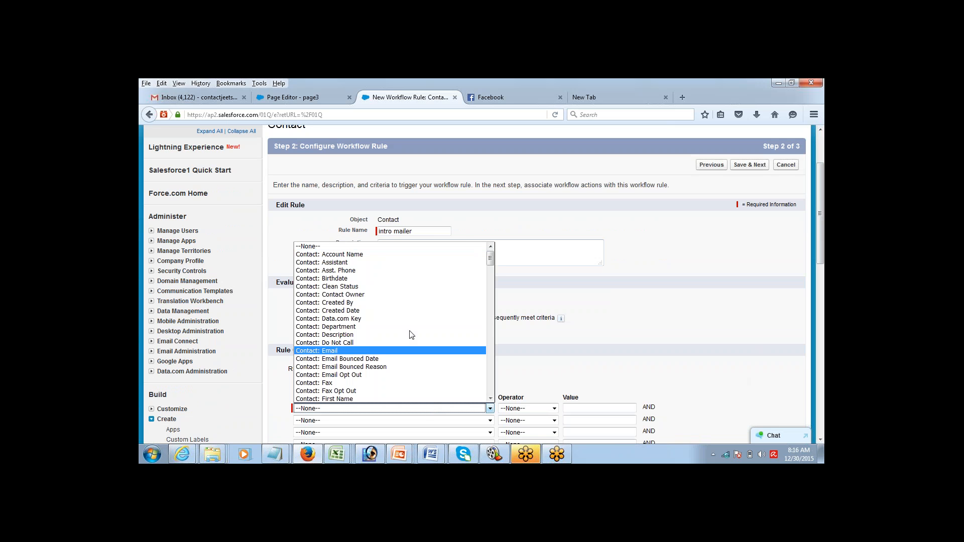
pyautogui.click(393, 352)
pyautogui.click(537, 415)
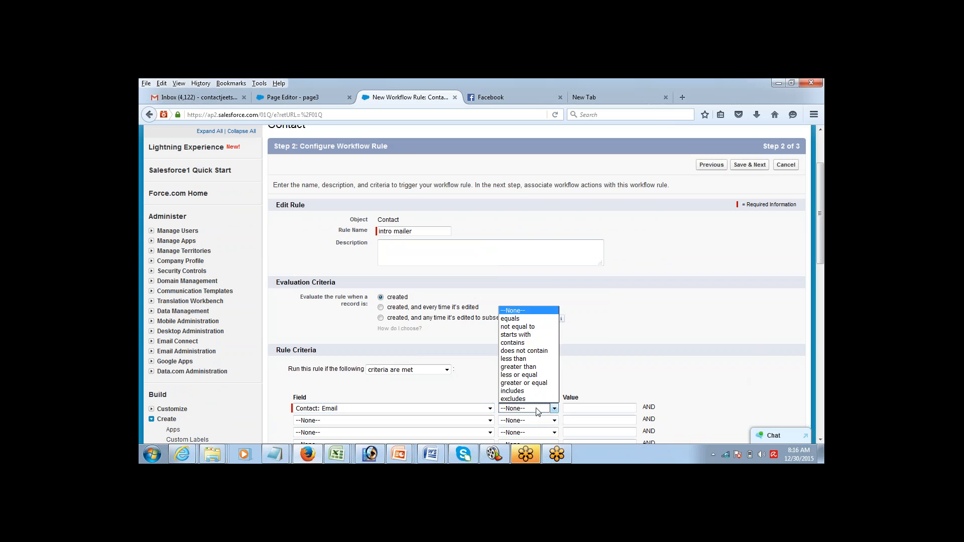
pyautogui.click(530, 327)
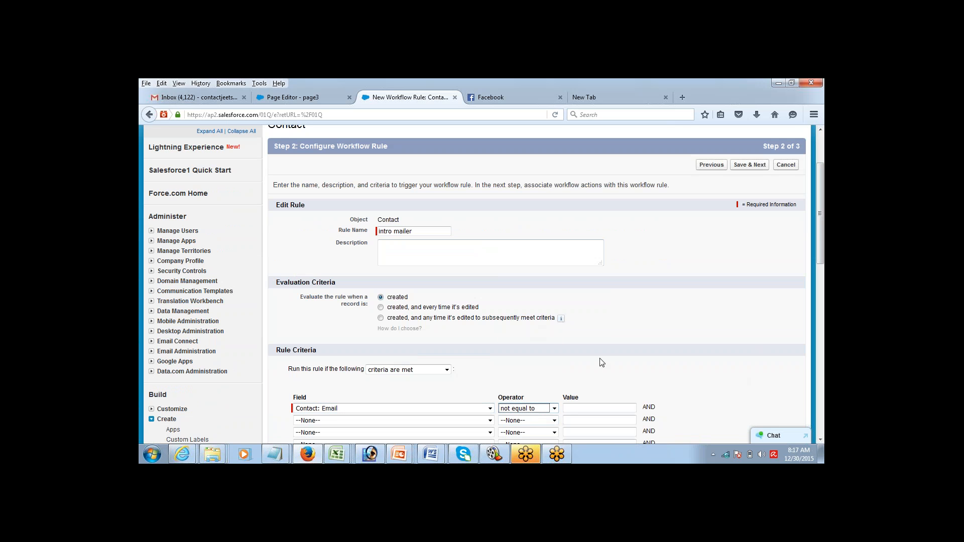
pyautogui.click(821, 439)
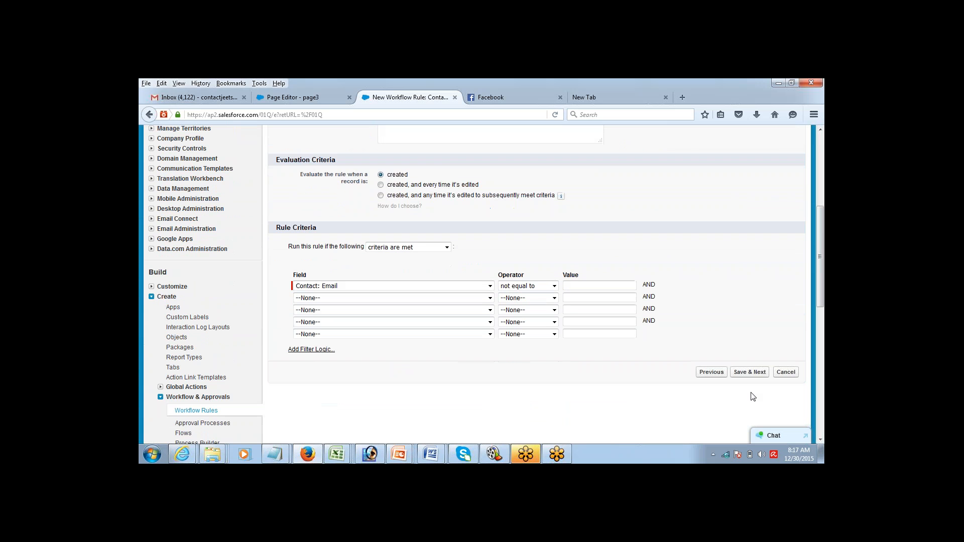
pyautogui.click(750, 373)
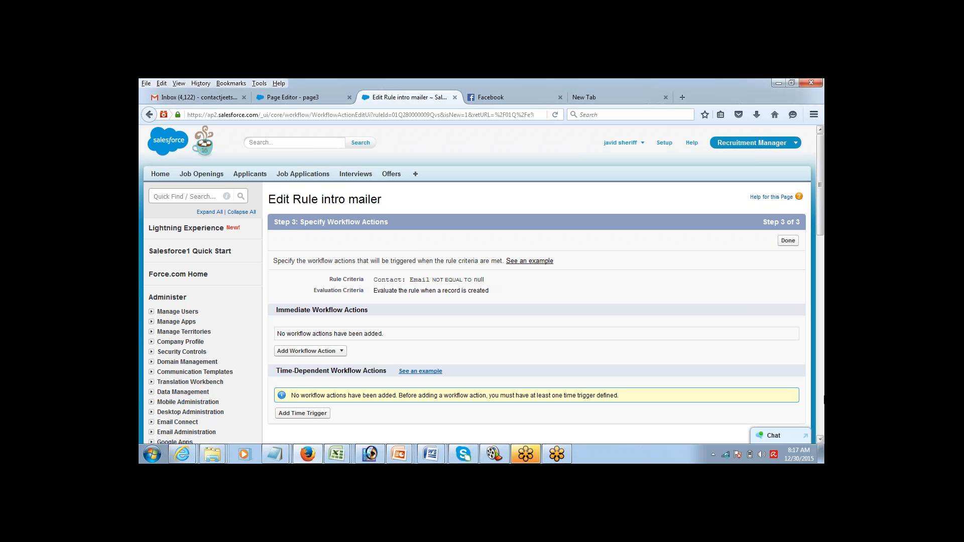
# Step: Bring the Notepad workflow notes back up from the taskbar
pyautogui.click(820, 440)
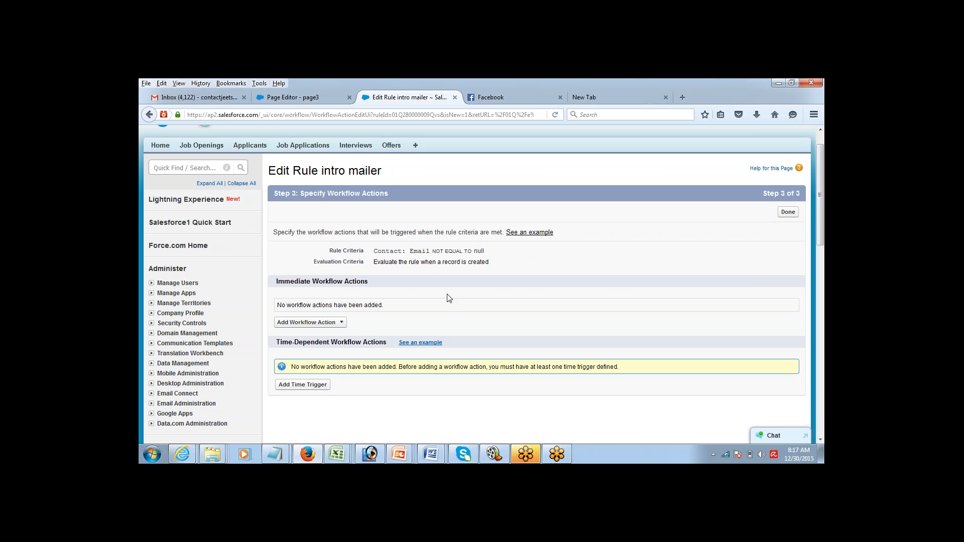
pyautogui.click(286, 459)
pyautogui.click(321, 417)
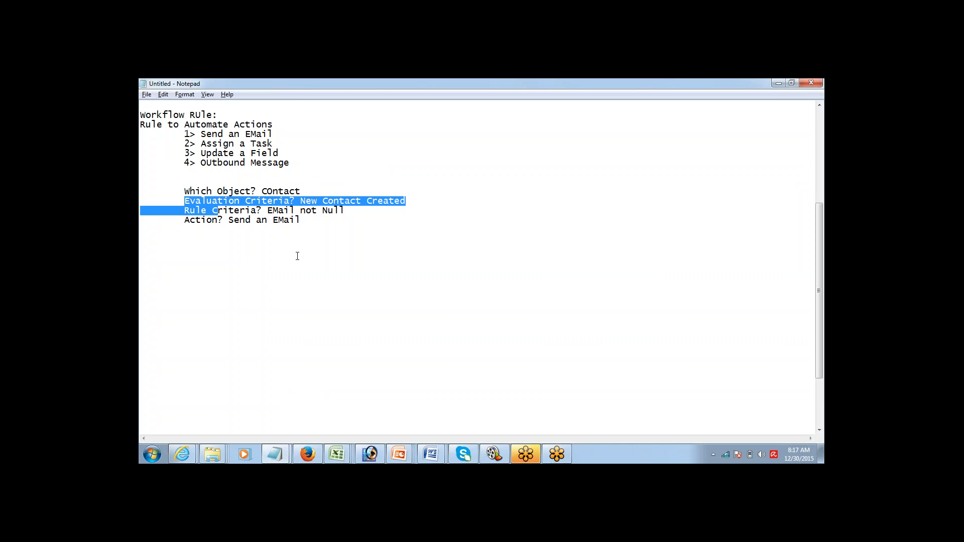
pyautogui.moveTo(308, 216); pyautogui.dragTo(183, 224)
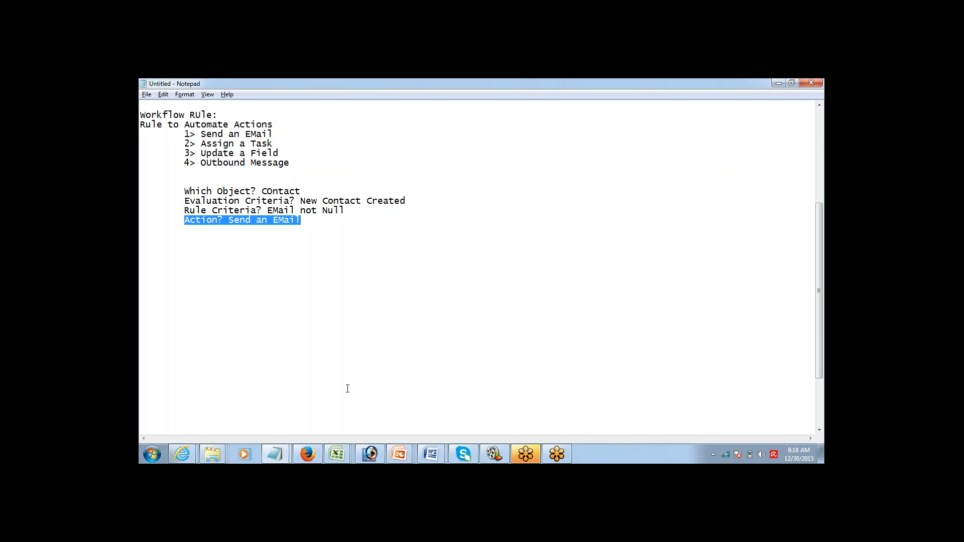
pyautogui.moveTo(304, 456)
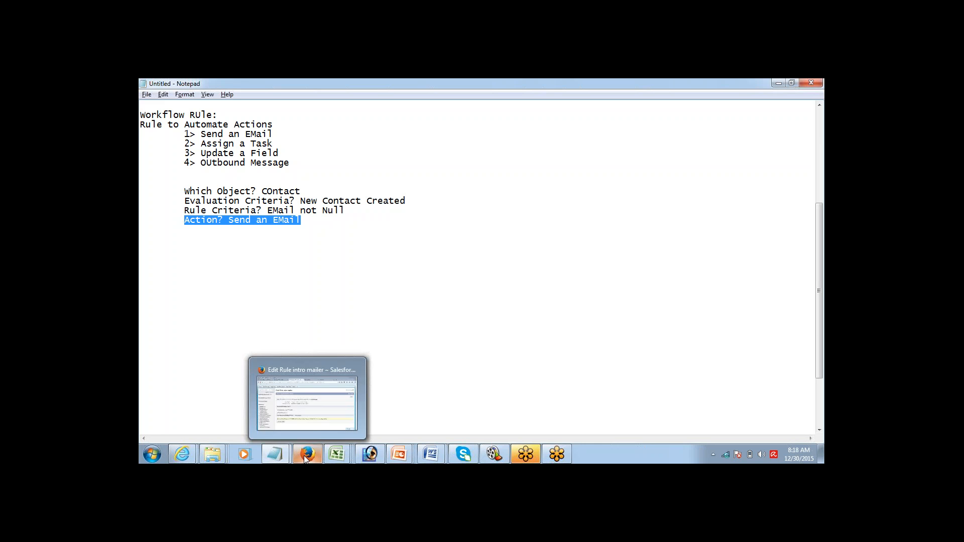
pyautogui.click(316, 430)
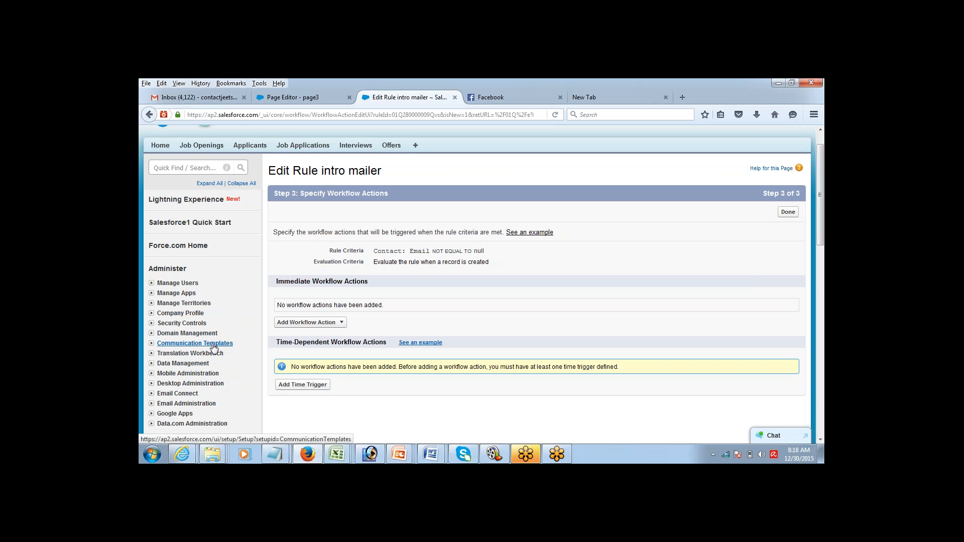
# Step: Expand Communication Templates and open Email Templates in a new tab, switching to it
pyautogui.click(151, 344)
pyautogui.click(152, 344)
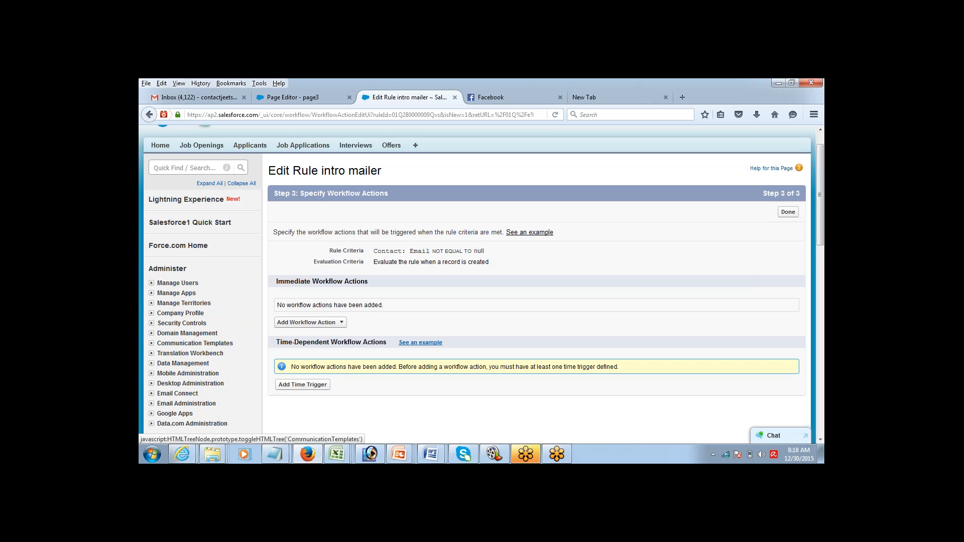
pyautogui.click(152, 344)
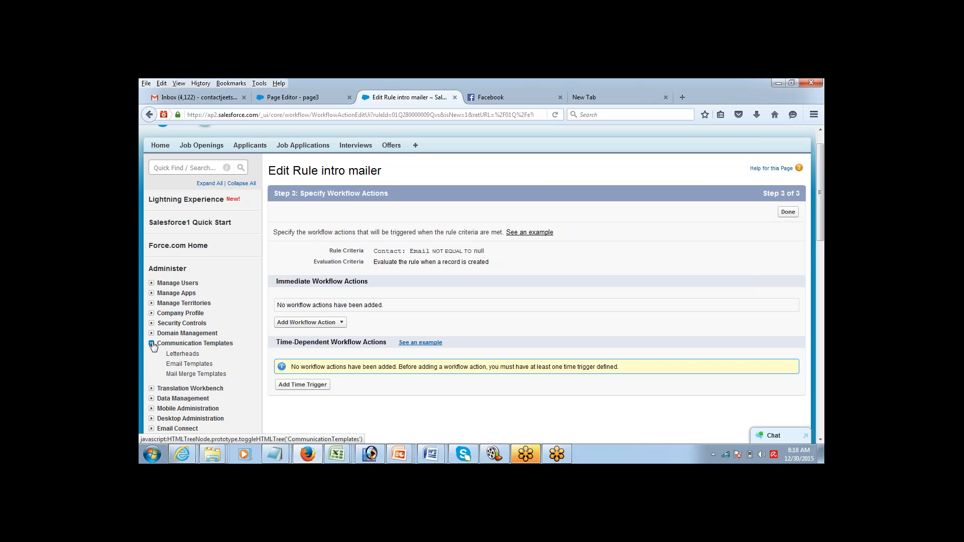
pyautogui.middleClick(195, 364)
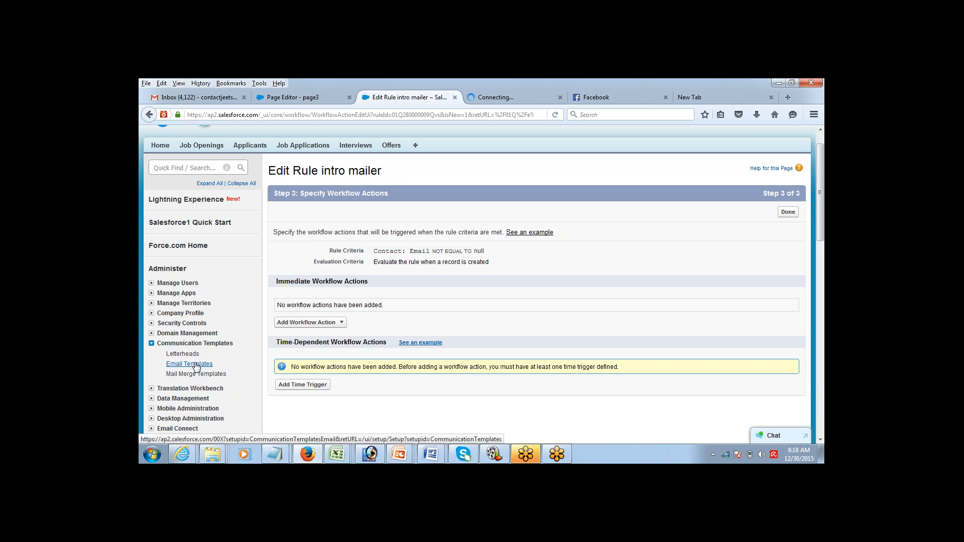
pyautogui.click(484, 100)
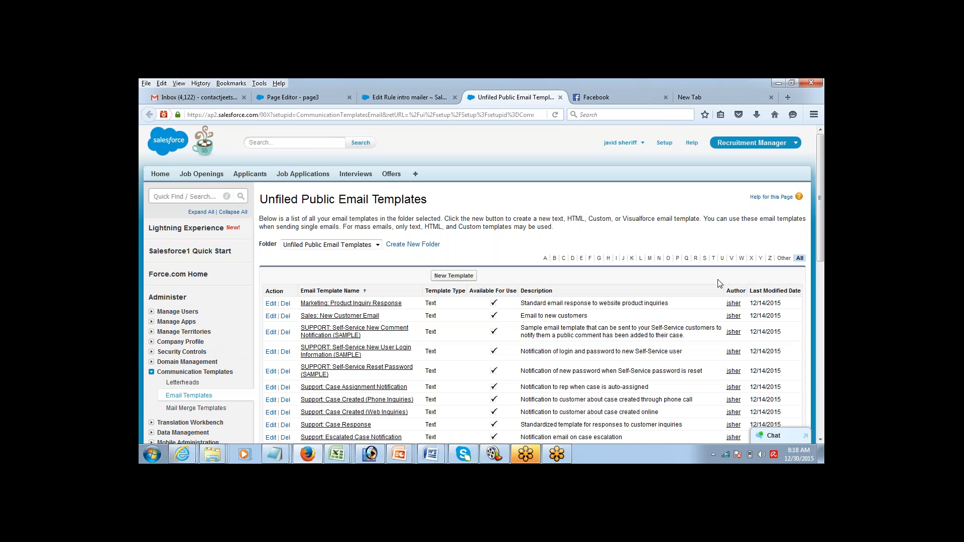
# Step: Scroll the Unfiled Public Email Templates list and start a New Template
pyautogui.click(821, 440)
pyautogui.click(821, 442)
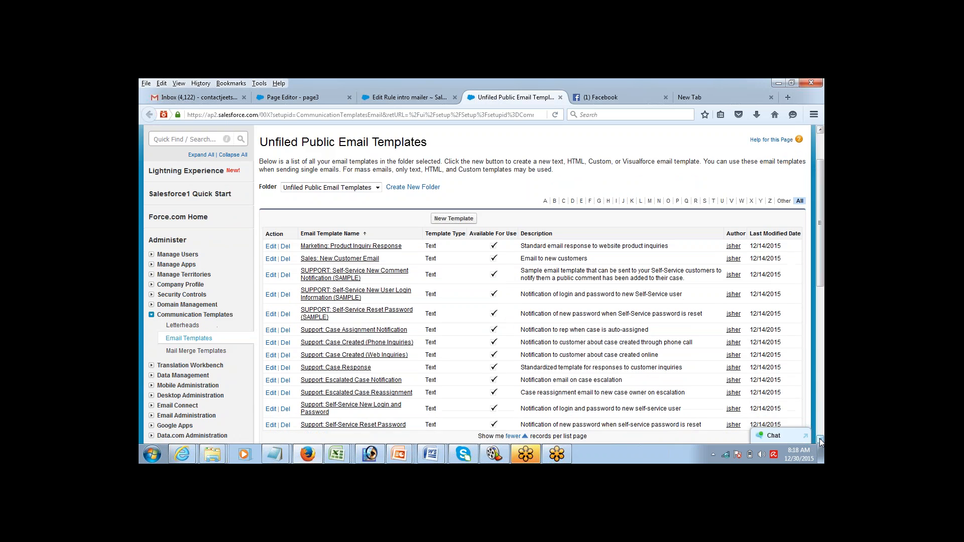
pyautogui.click(821, 441)
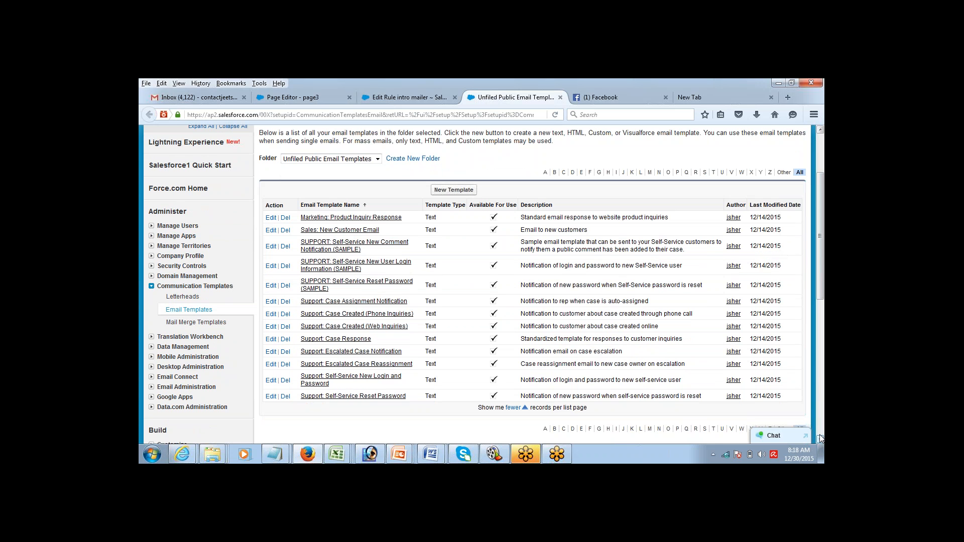
pyautogui.moveTo(821, 289); pyautogui.dragTo(820, 282)
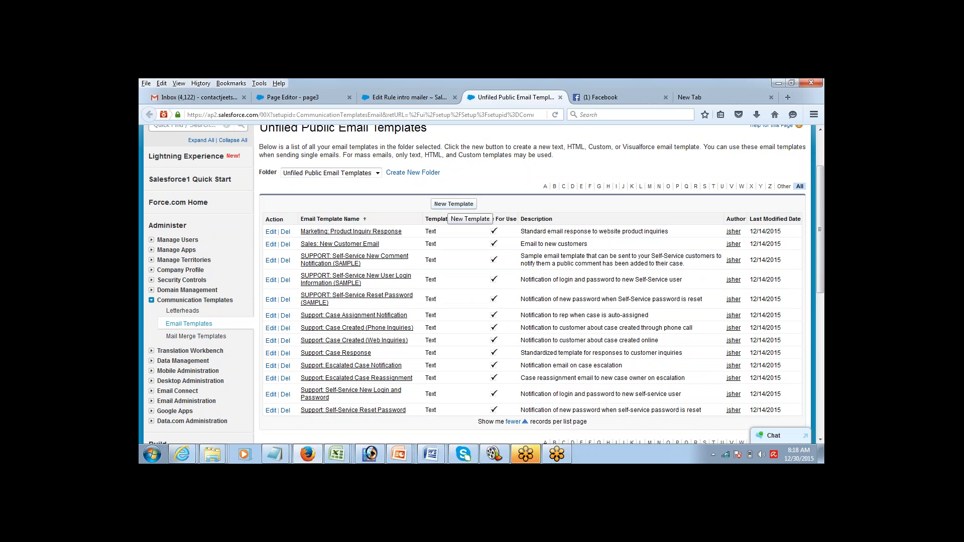
pyautogui.click(454, 204)
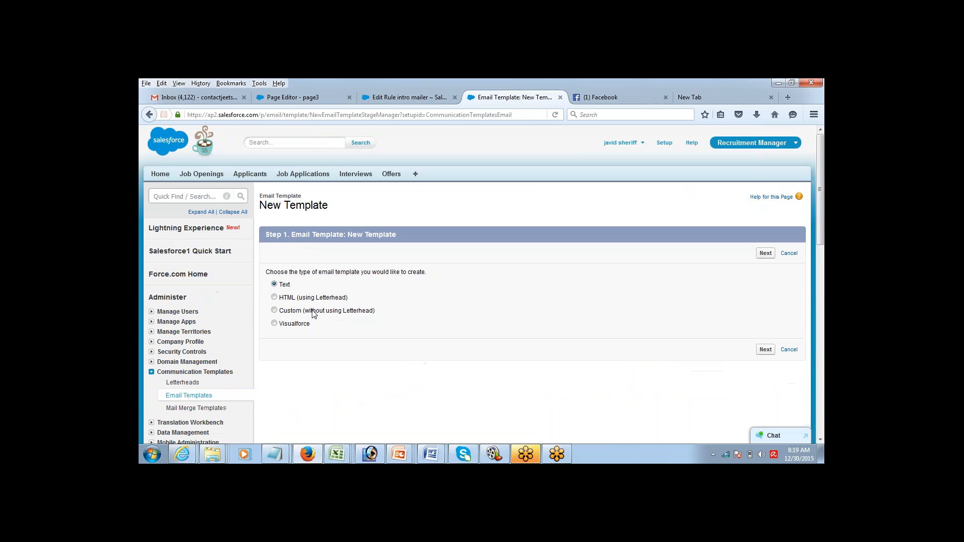
# Step: Keep the Text template type and mark the template Available For Use
pyautogui.click(766, 254)
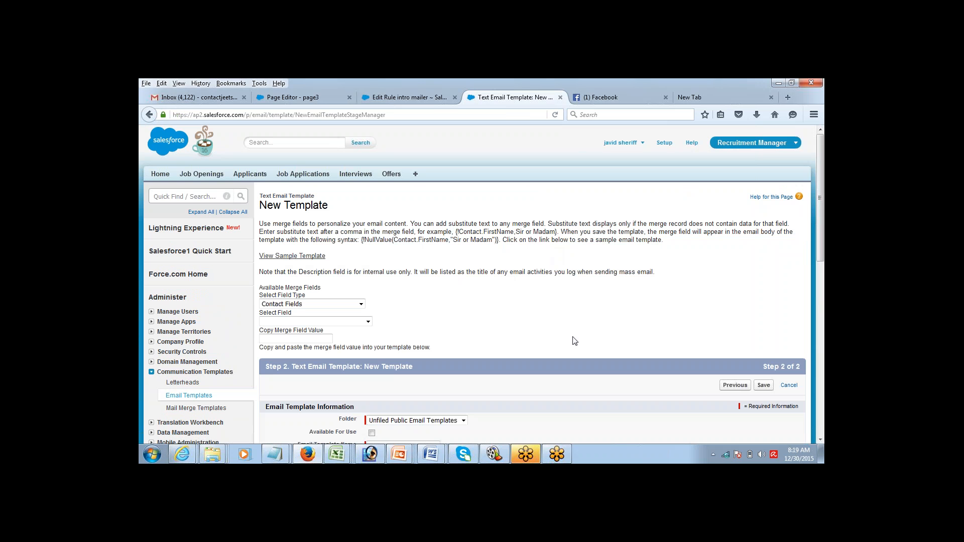
pyautogui.click(821, 440)
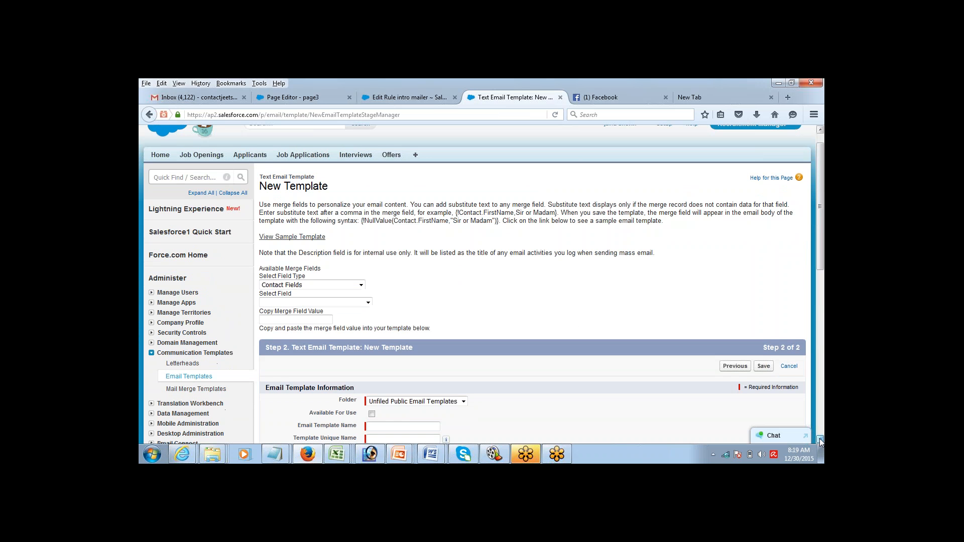
pyautogui.click(821, 440)
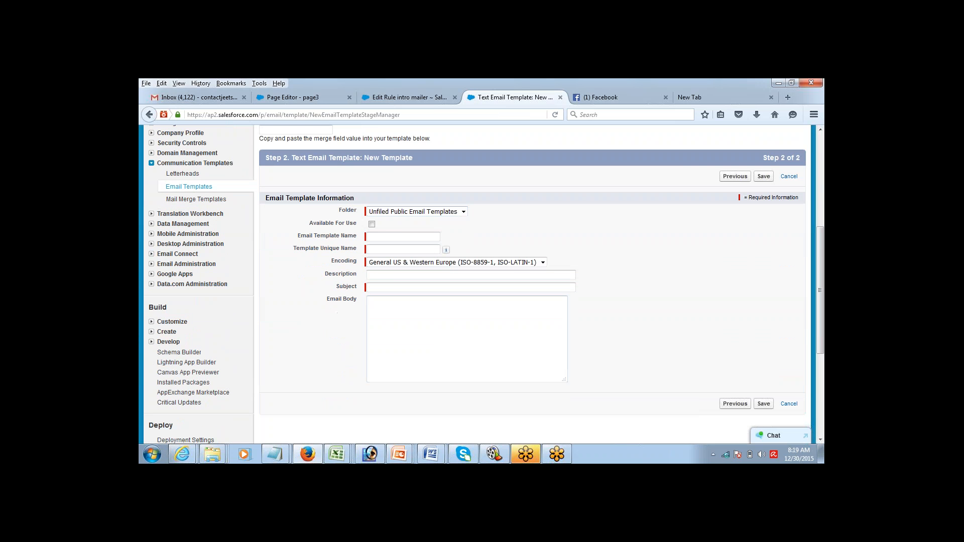
pyautogui.click(372, 224)
# Step: Name the template ET1 with subject Hello and body How Are You, then save
pyautogui.press('Tab')
pyautogui.write('ET1')
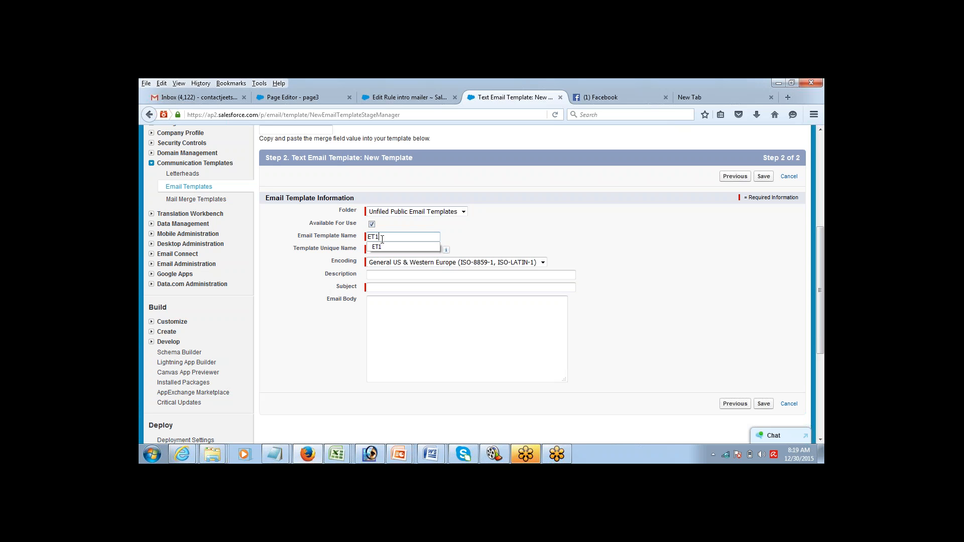
pyautogui.click(380, 288)
pyautogui.write('He')
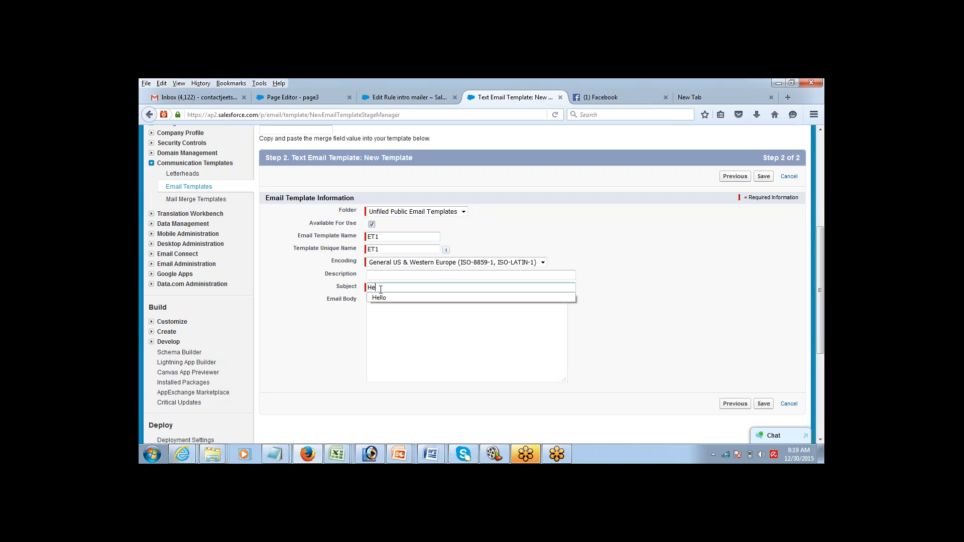
pyautogui.write('llo')
pyautogui.press('Tab')
pyautogui.write('Ho')
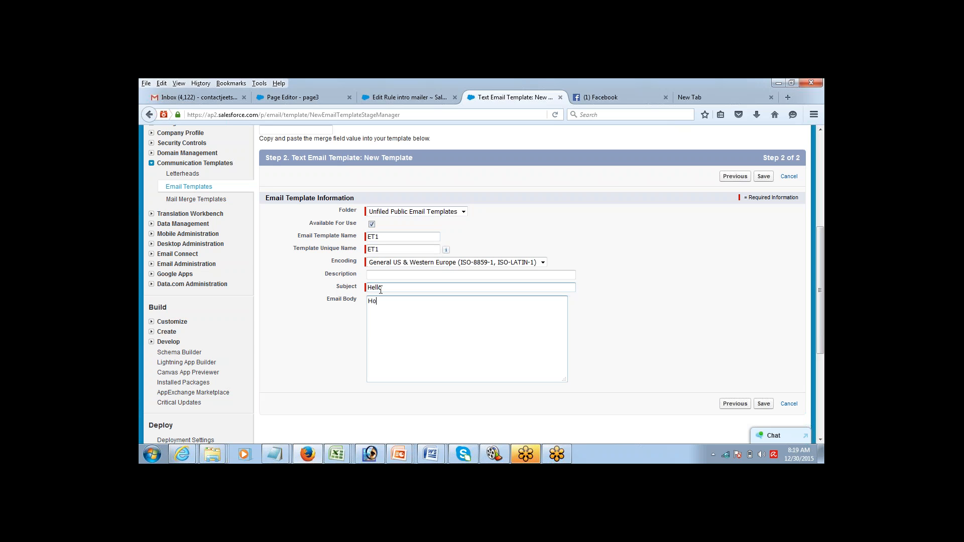
pyautogui.write('w Are You')
pyautogui.click(764, 176)
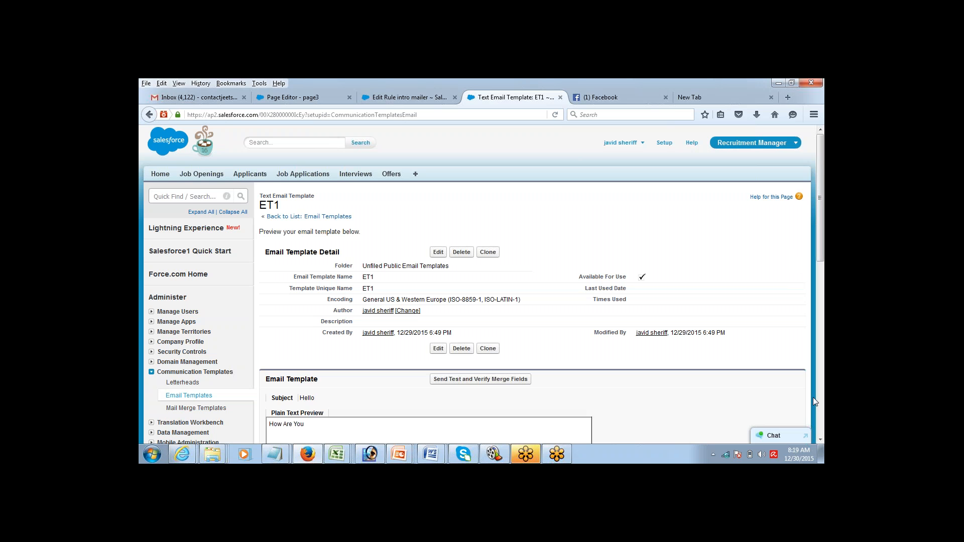
# Step: Scroll the saved ET1 template details, then return to the Edit Rule intro mailer tab
pyautogui.click(821, 440)
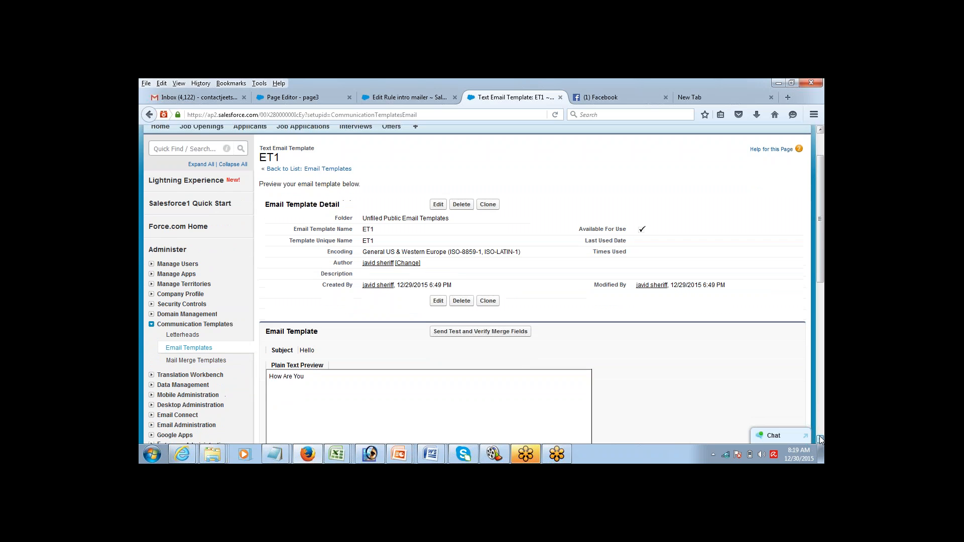
pyautogui.click(821, 440)
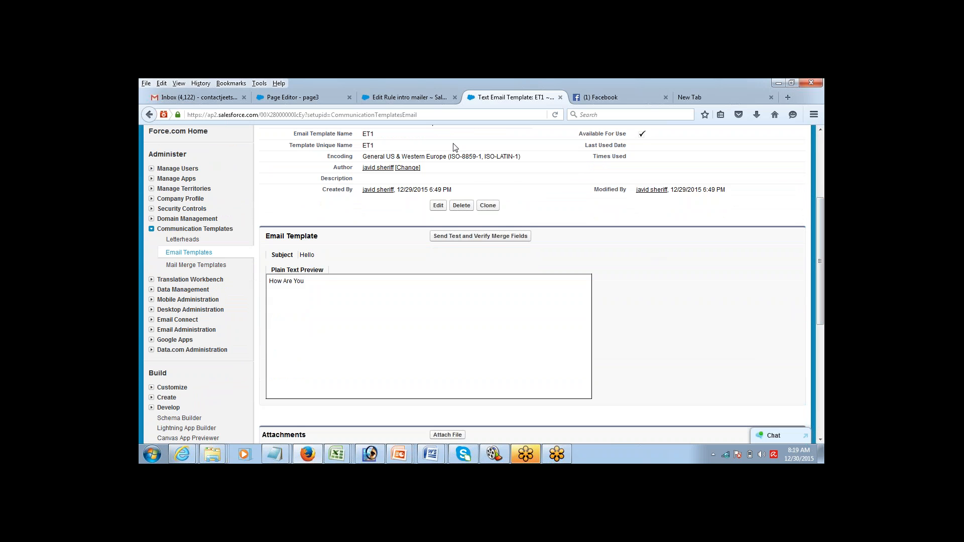
pyautogui.click(420, 98)
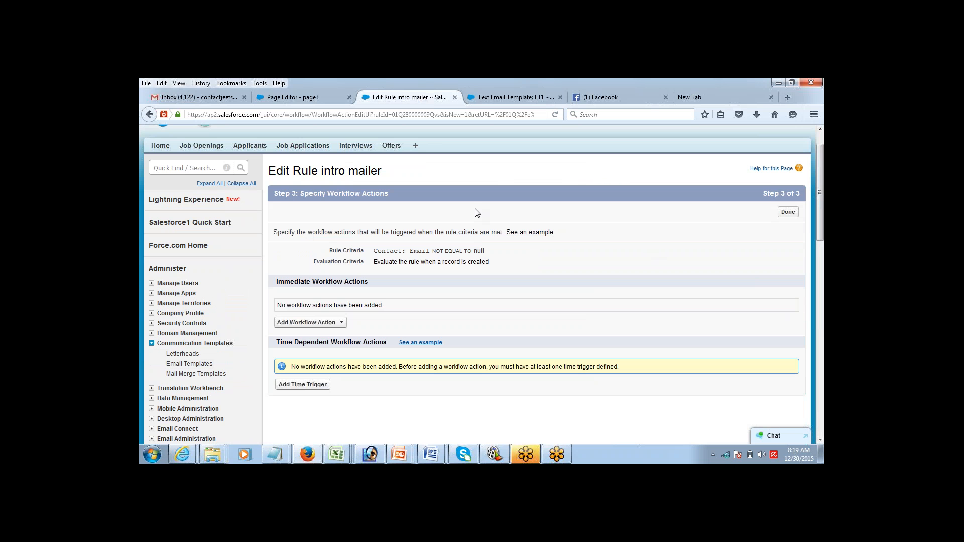
# Step: Add a new email alert with description 'Email' that uses the ET1 template
pyautogui.click(336, 324)
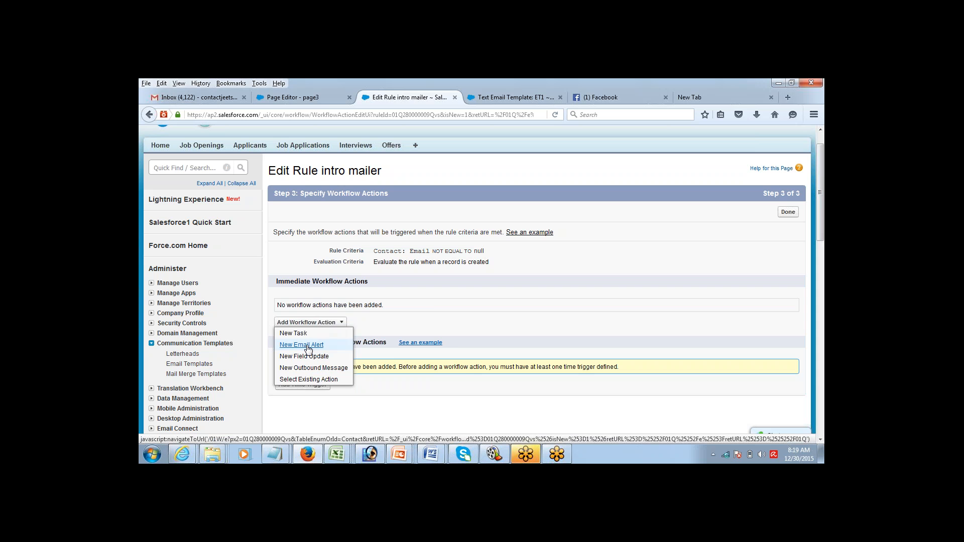
pyautogui.click(301, 345)
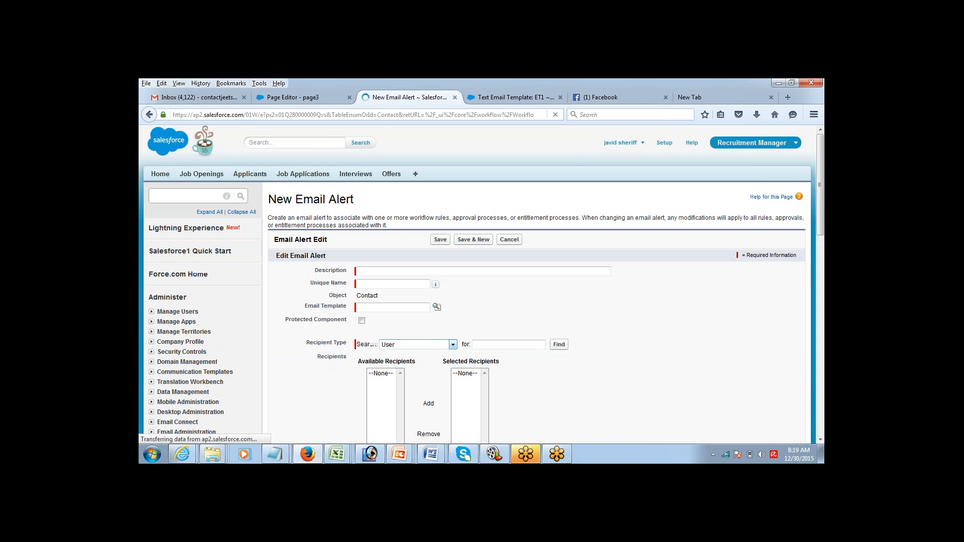
pyautogui.click(414, 270)
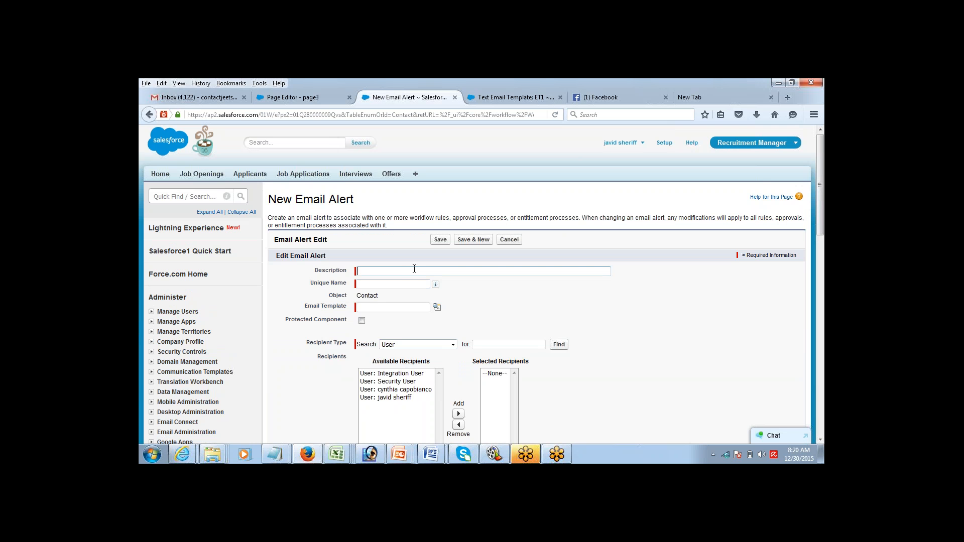
pyautogui.write('Email')
pyautogui.press('Tab')
pyautogui.click(437, 307)
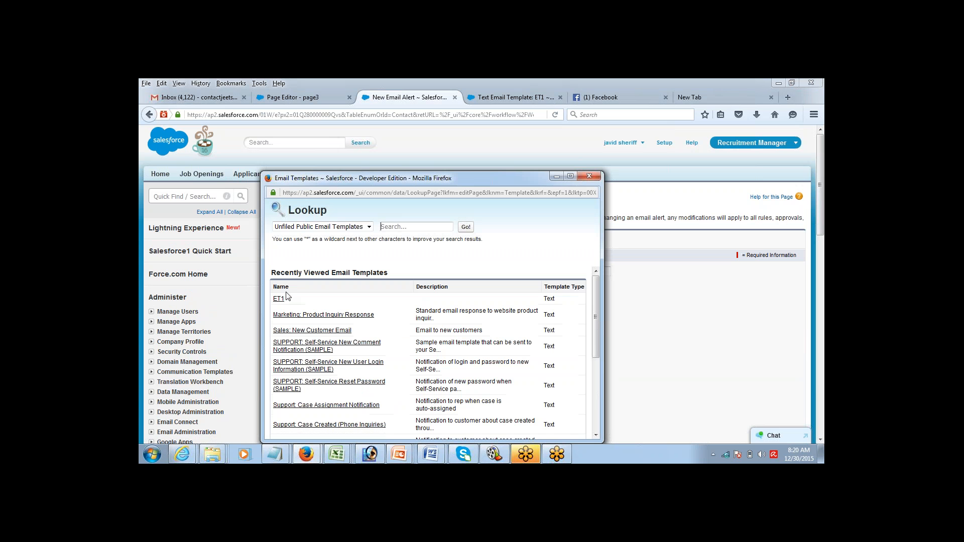
pyautogui.click(279, 299)
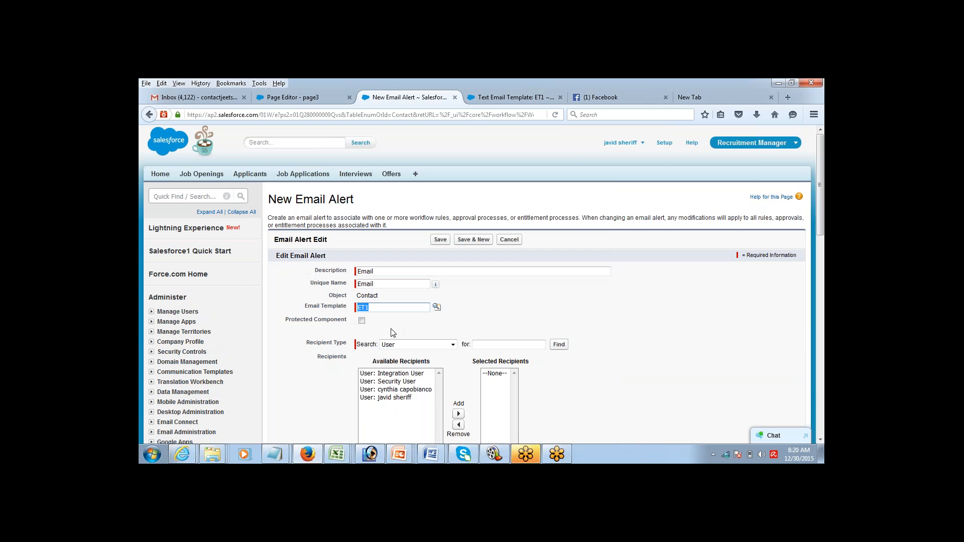
pyautogui.click(307, 321)
pyautogui.click(362, 321)
# Step: Check the workflow notes in Notepad, then return to the alert's recipient type list
pyautogui.scroll(-3, 820, 437)
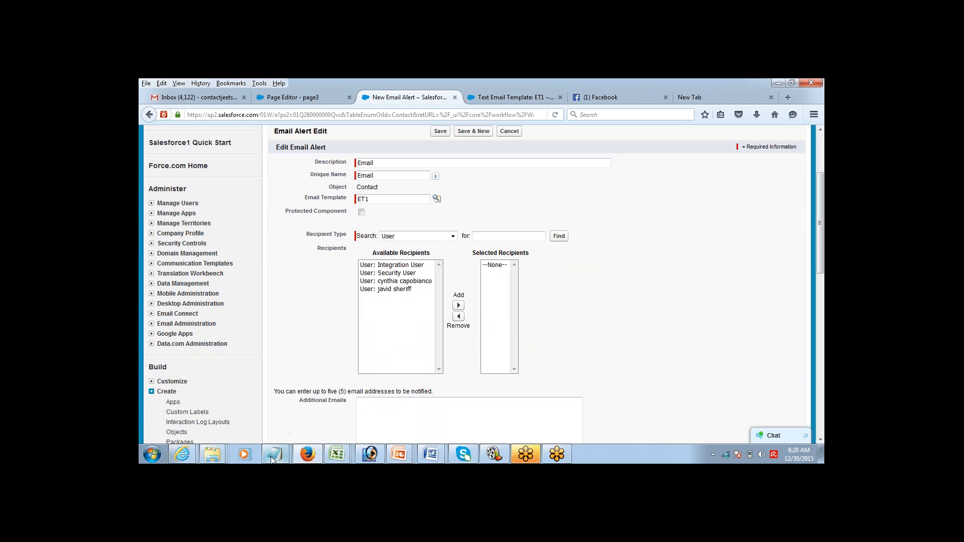
pyautogui.moveTo(272, 460)
pyautogui.click(324, 399)
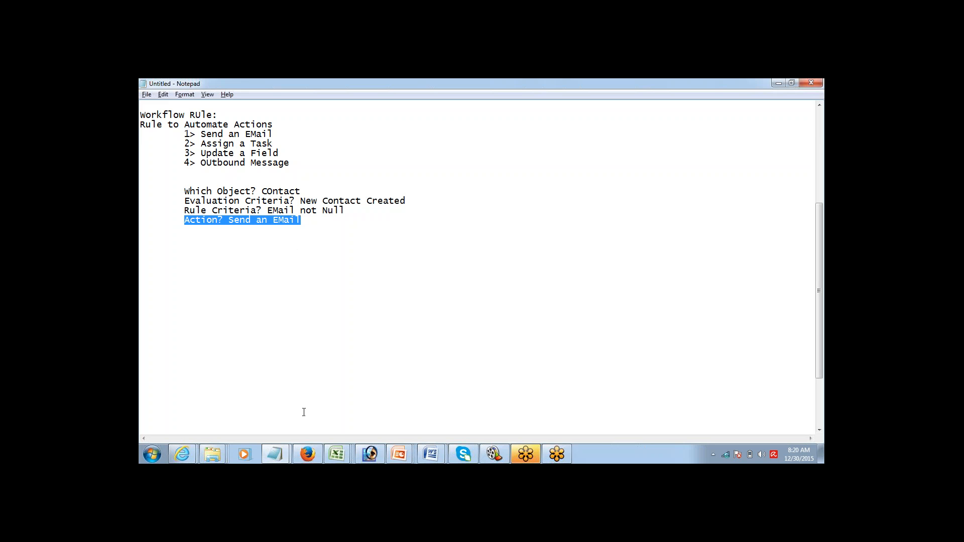
pyautogui.moveTo(310, 453)
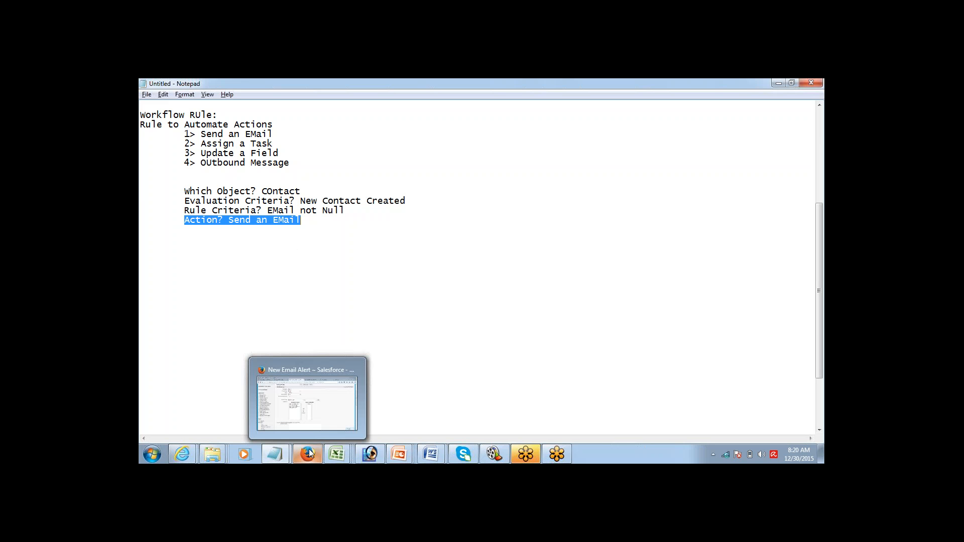
pyautogui.click(318, 424)
pyautogui.click(429, 236)
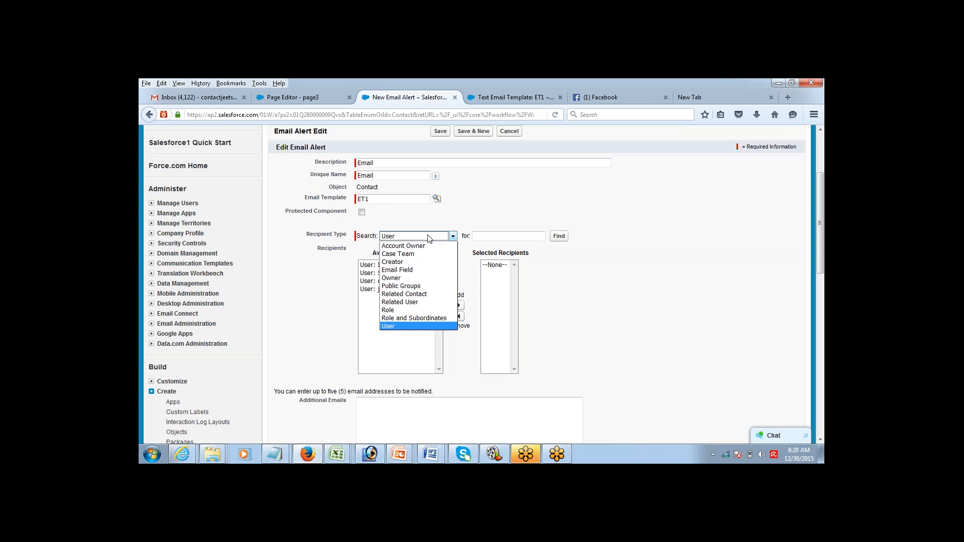
# Step: Add the contact's Email field as the alert recipient and save the Email alert
pyautogui.click(422, 270)
pyautogui.click(401, 265)
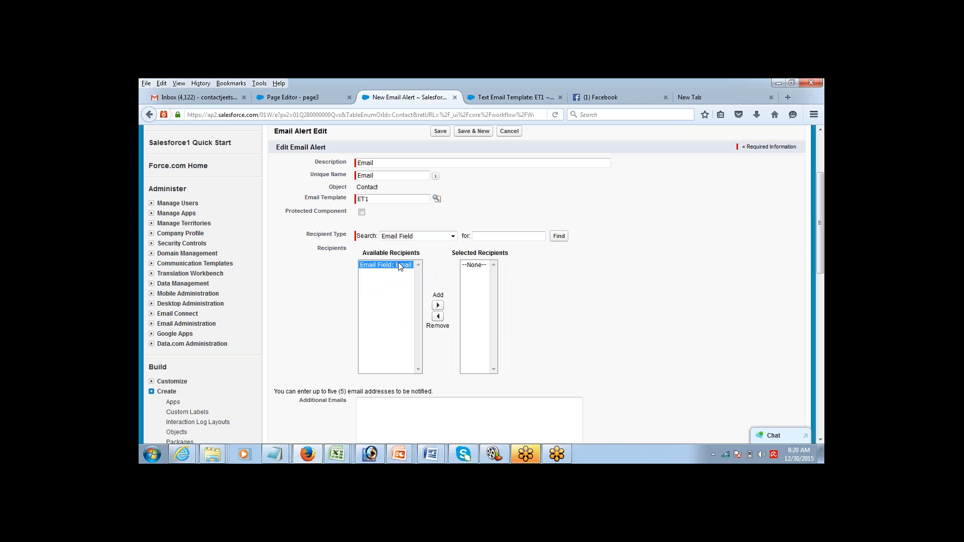
pyautogui.click(437, 306)
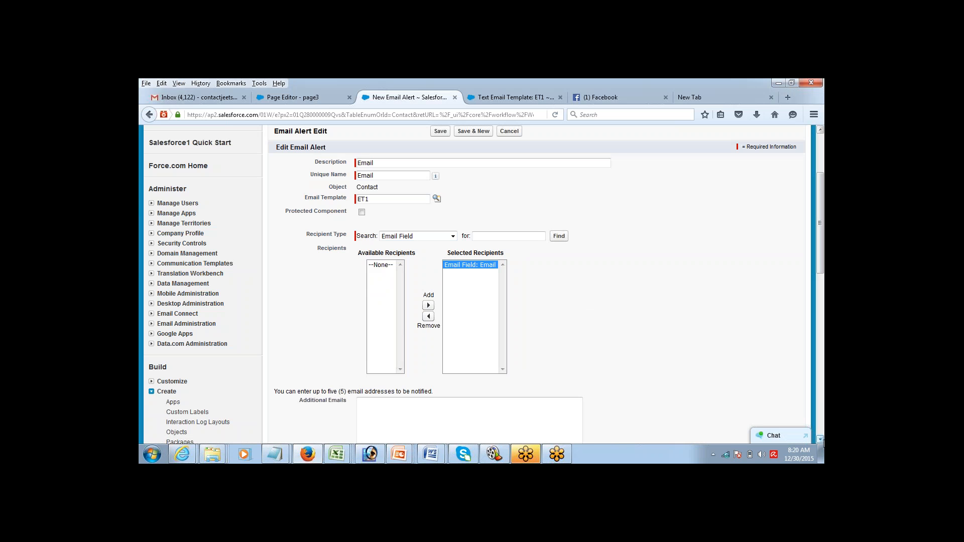
pyautogui.click(820, 440)
pyautogui.click(820, 439)
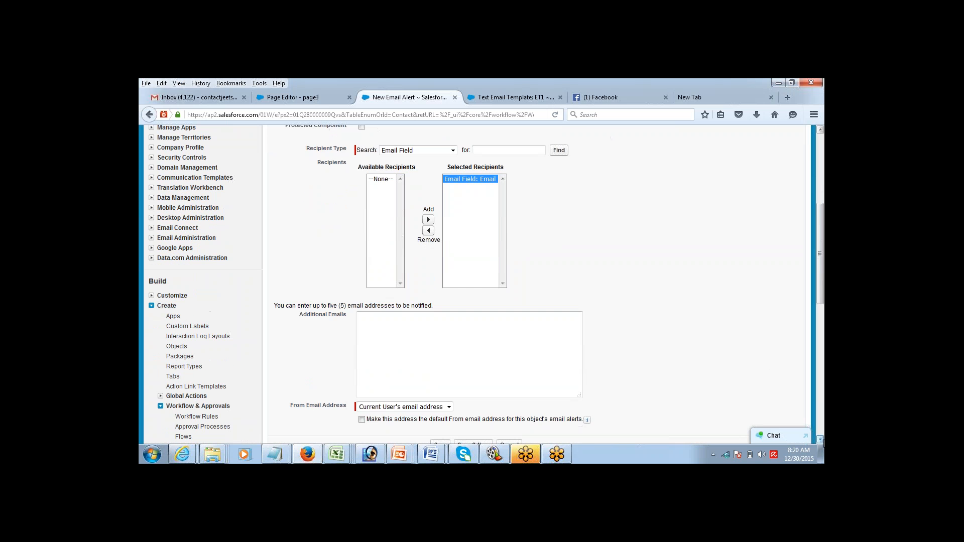
pyautogui.click(434, 336)
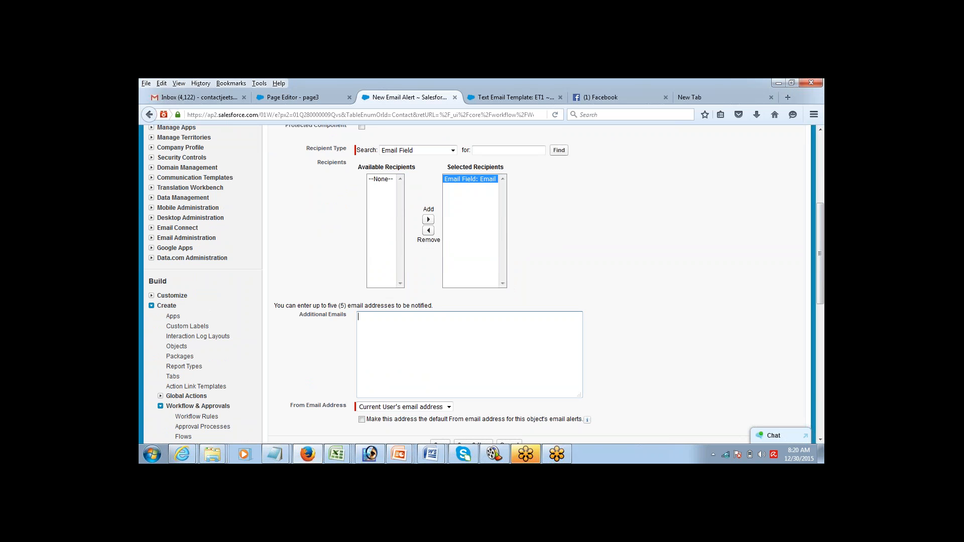
pyautogui.moveTo(297, 305); pyautogui.dragTo(348, 304)
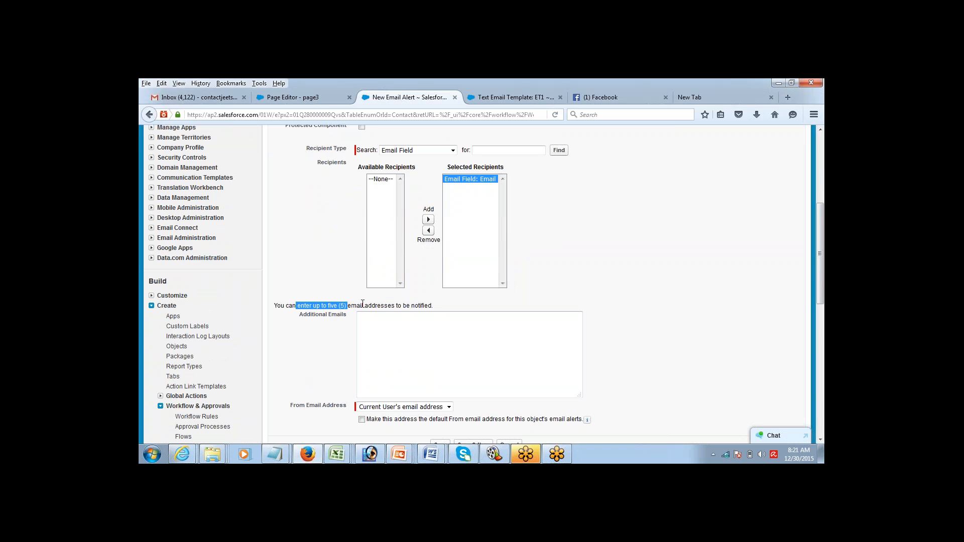
pyautogui.click(387, 316)
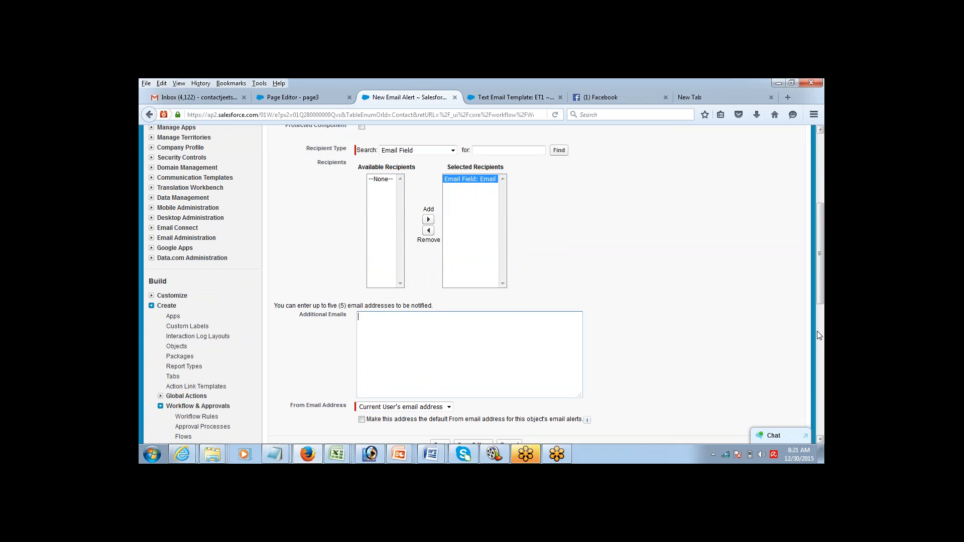
pyautogui.moveTo(819, 299); pyautogui.dragTo(819, 344)
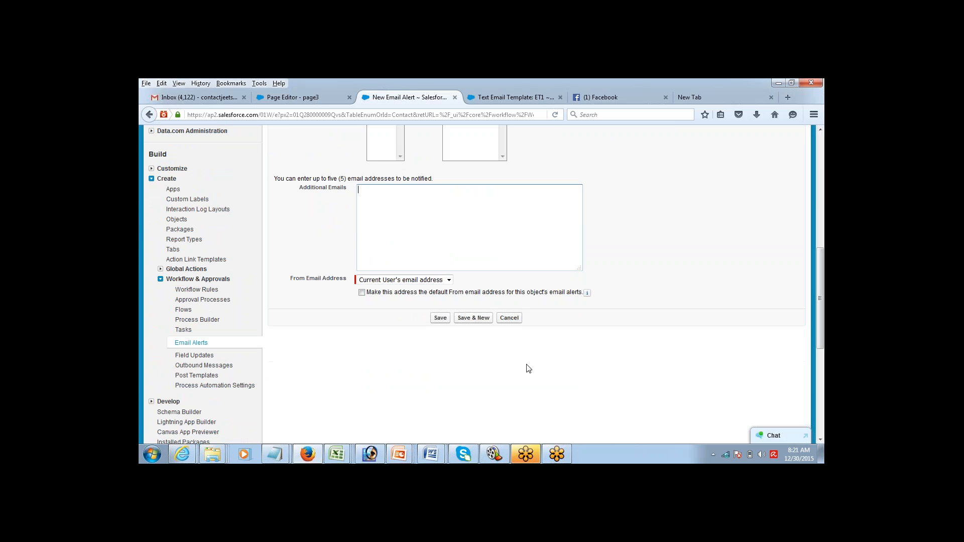
pyautogui.click(441, 319)
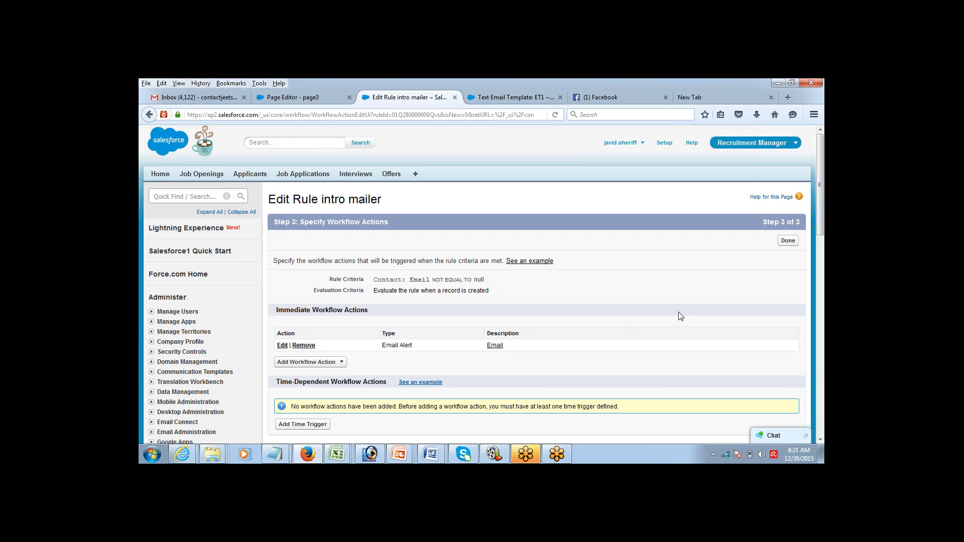
# Step: Choose Done on Specify Workflow Actions to return to the intro mailer rule detail page
pyautogui.click(821, 440)
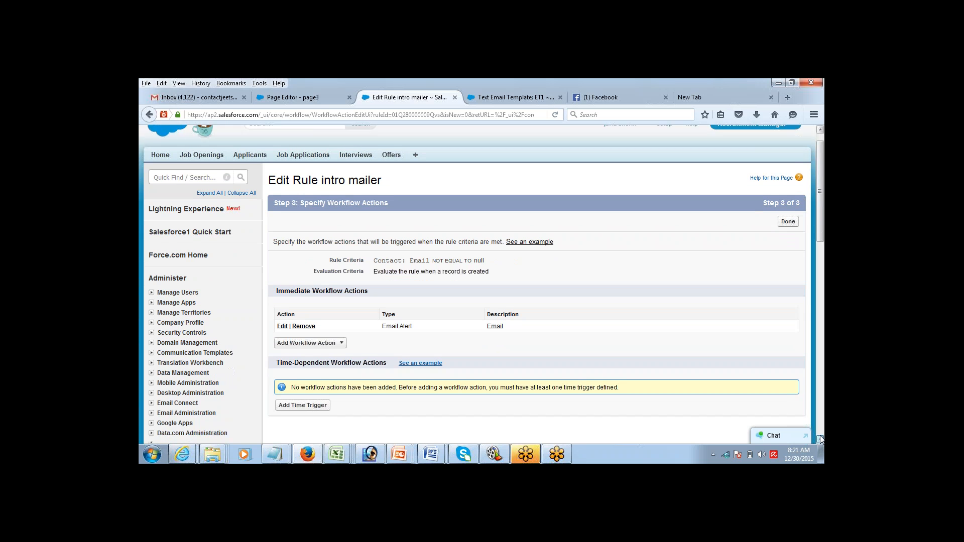
pyautogui.click(791, 210)
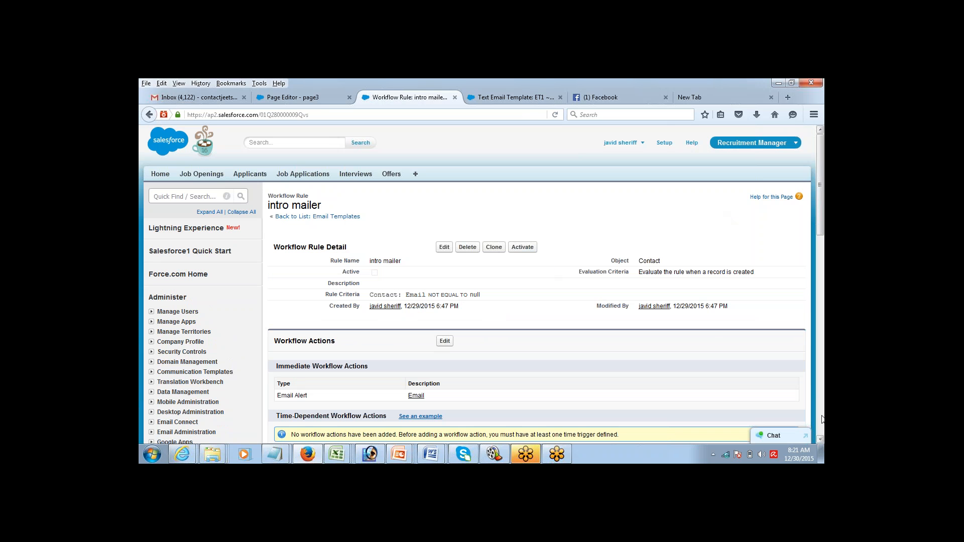
pyautogui.scroll(-4, 822, 441)
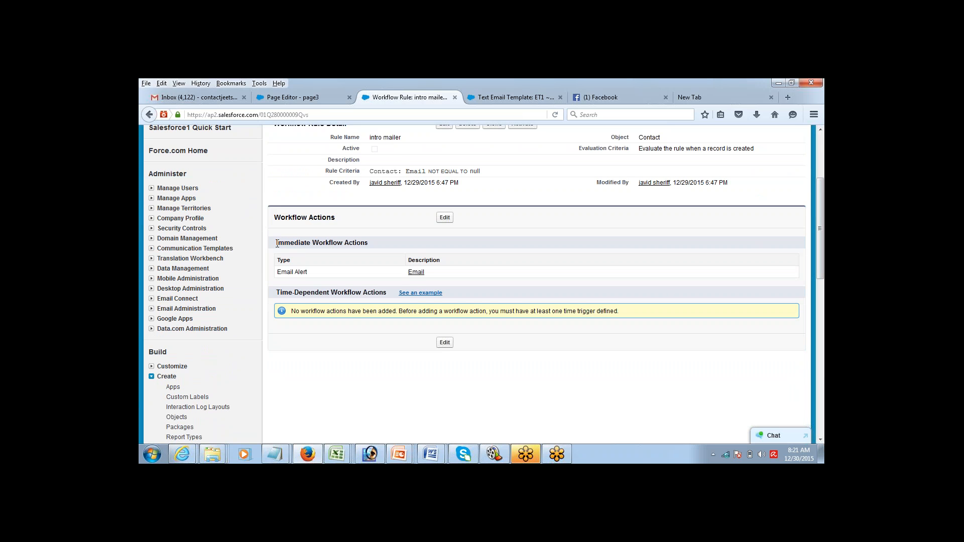
pyautogui.moveTo(276, 244); pyautogui.dragTo(369, 243)
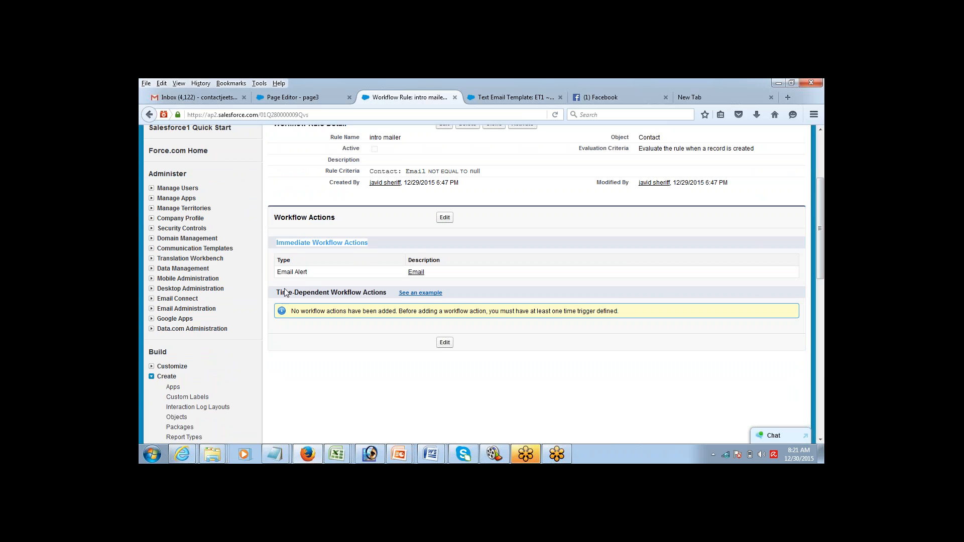
pyautogui.moveTo(276, 292); pyautogui.dragTo(388, 293)
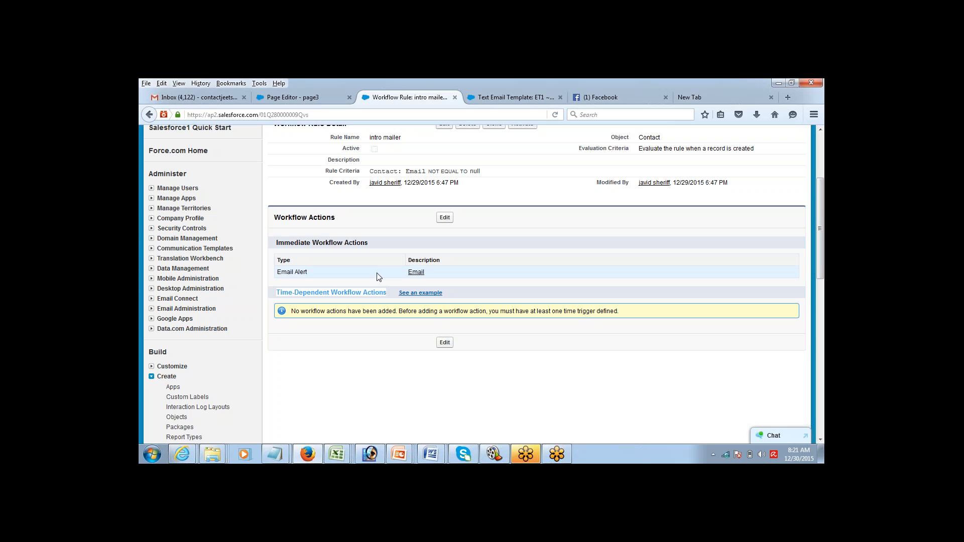
pyautogui.moveTo(277, 242); pyautogui.dragTo(333, 243)
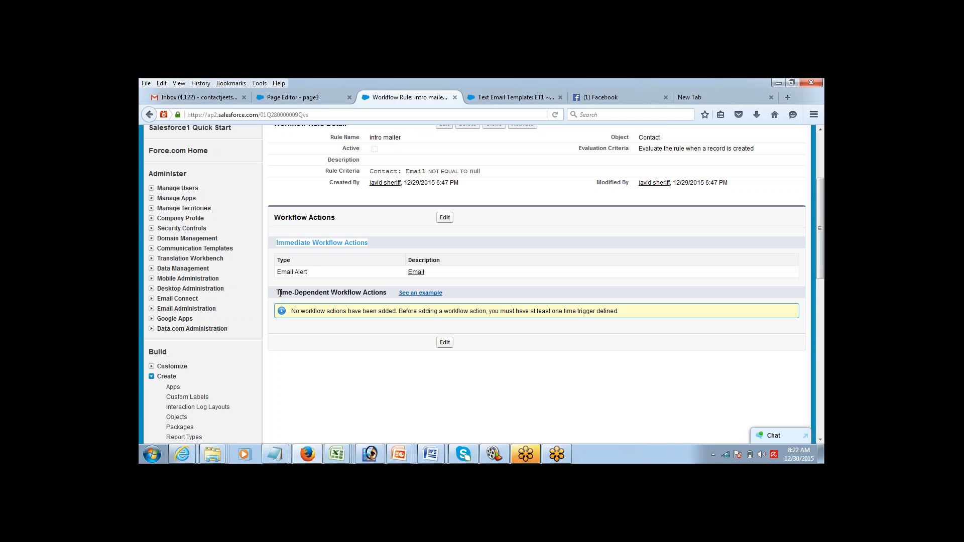
pyautogui.click(303, 360)
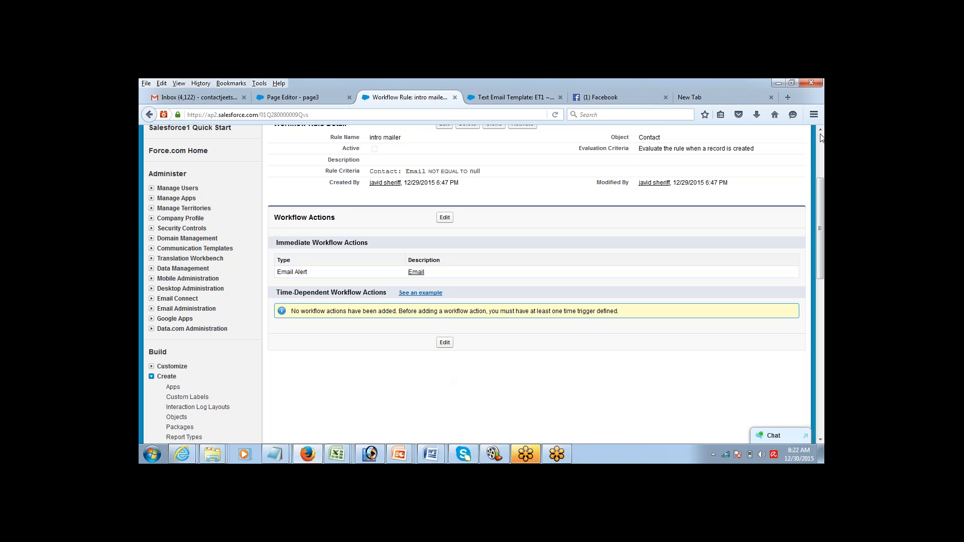
pyautogui.moveTo(821, 187); pyautogui.dragTo(822, 138)
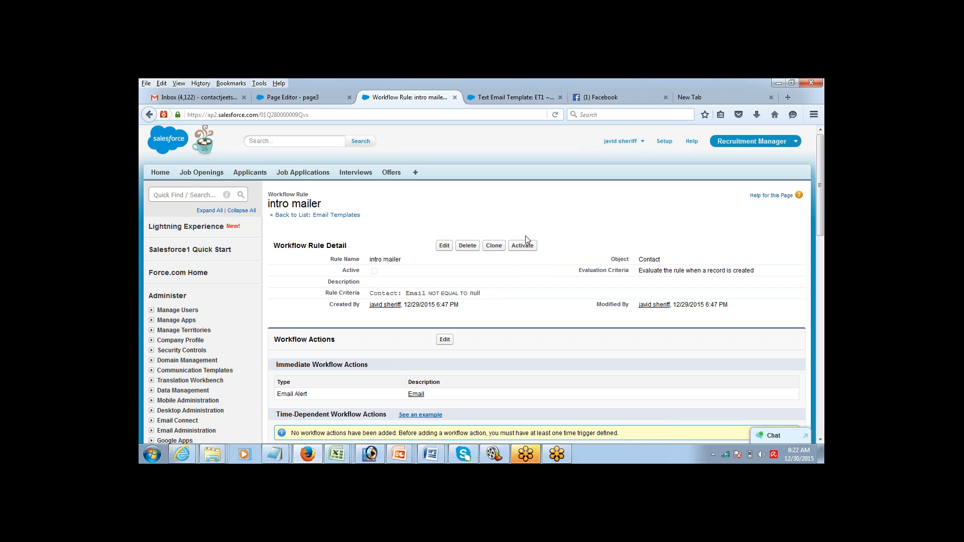
# Step: Activate the intro mailer rule and scroll its detail page to confirm it is active
pyautogui.click(523, 246)
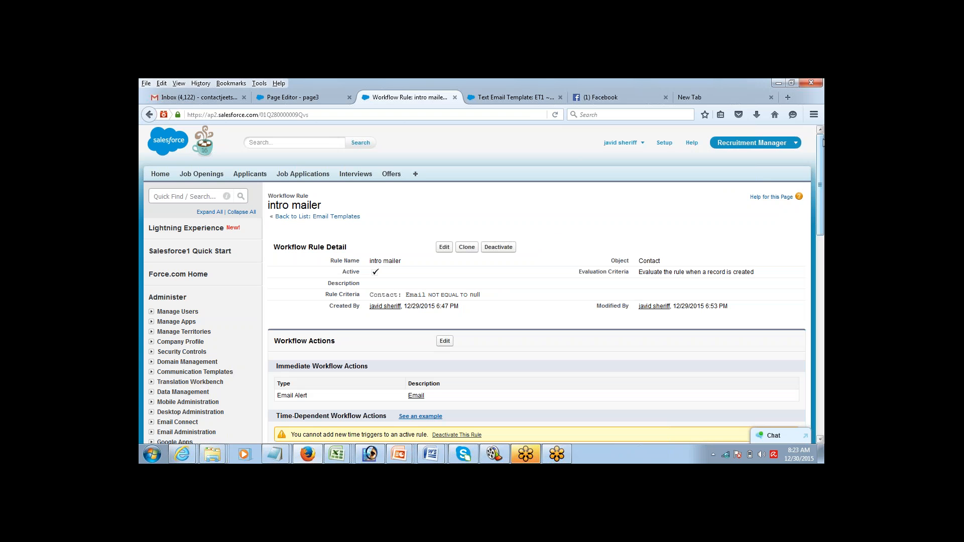
pyautogui.moveTo(823, 143)
pyautogui.mouseDown()
pyautogui.moveTo(818, 167)
pyautogui.moveTo(816, 143)
pyautogui.mouseUp()
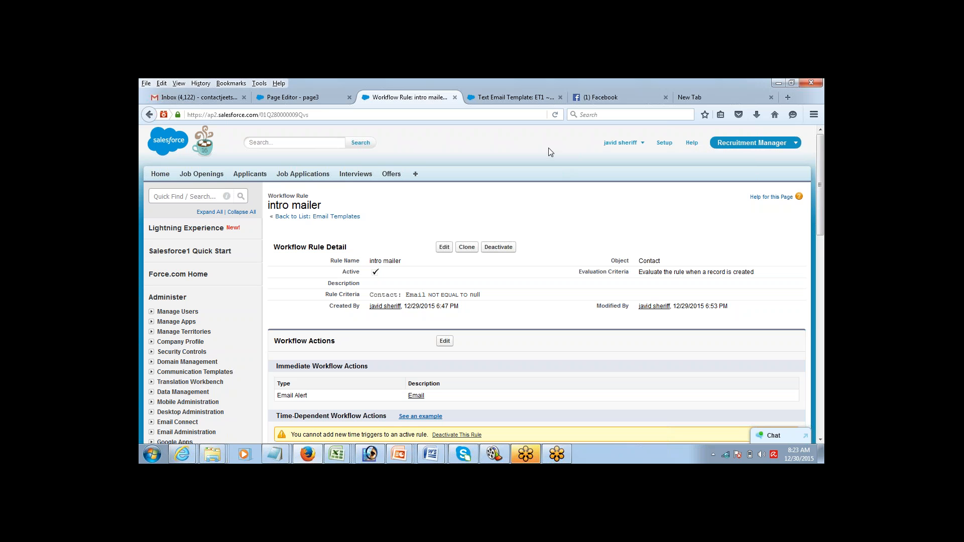
pyautogui.moveTo(820, 167)
pyautogui.mouseDown()
pyautogui.moveTo(797, 225)
pyautogui.moveTo(814, 216)
pyautogui.moveTo(823, 161)
pyautogui.mouseUp()
# Step: Switch to the Sales app and start a new contact from the Contacts tab
pyautogui.click(726, 142)
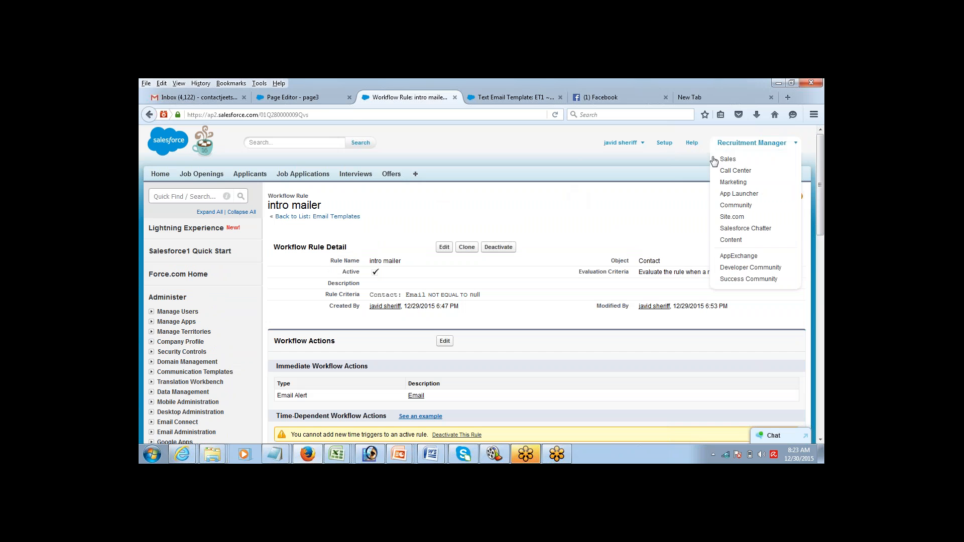
pyautogui.click(723, 158)
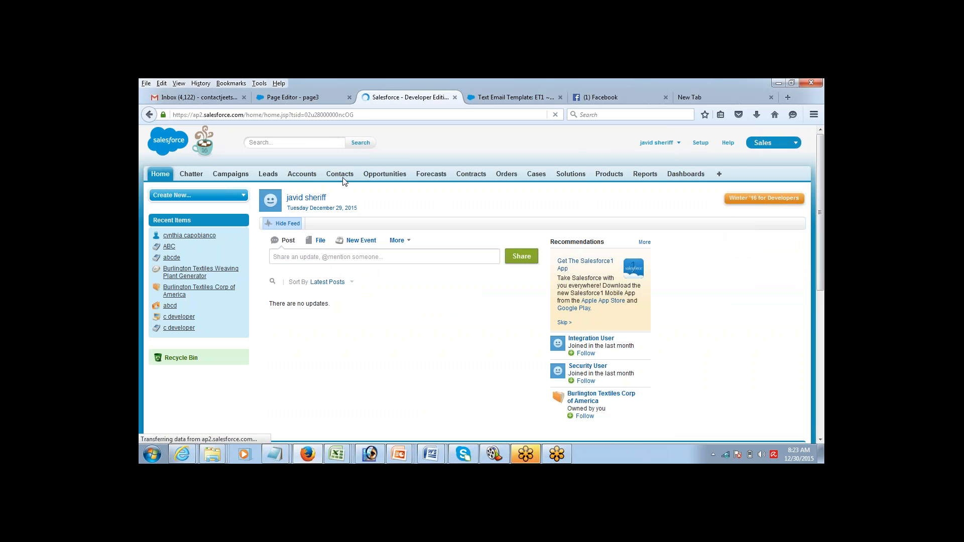
pyautogui.click(343, 176)
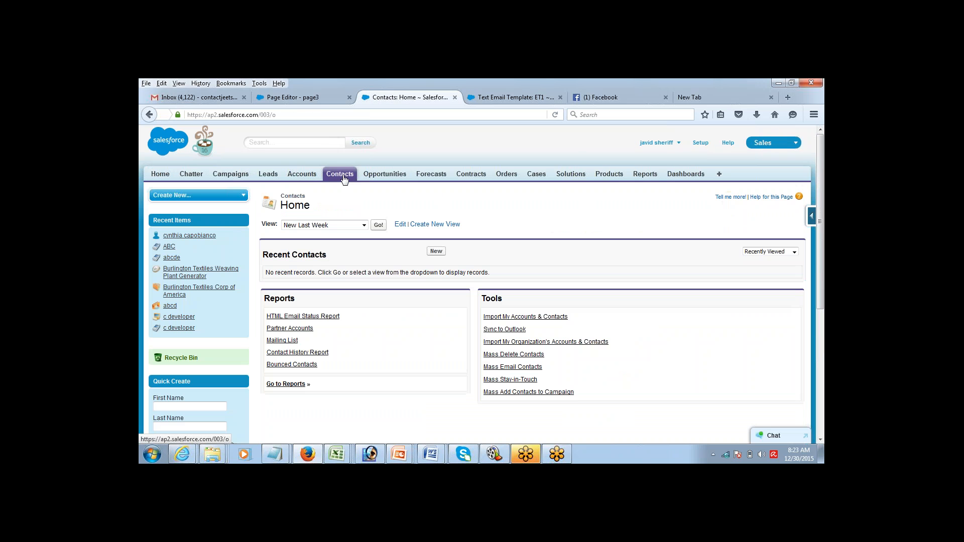
pyautogui.click(437, 252)
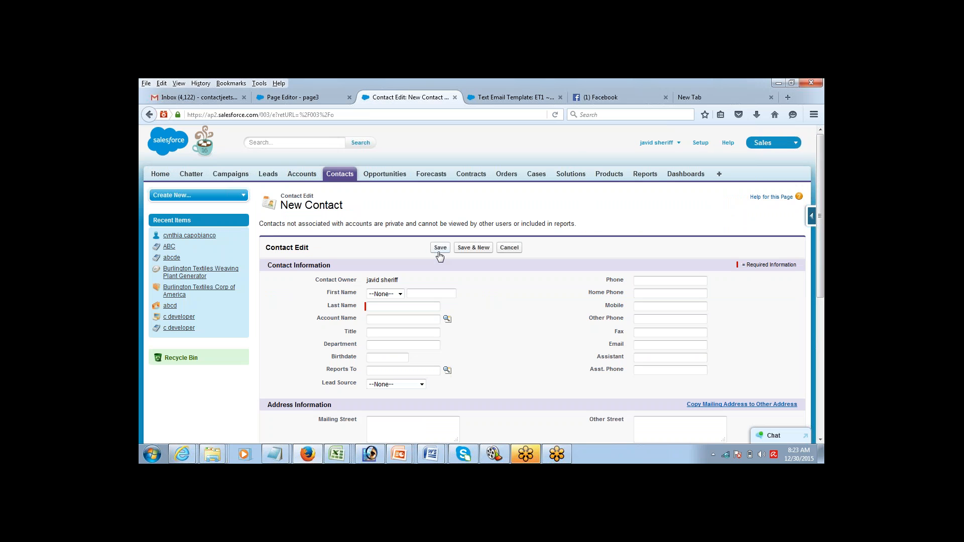
# Step: Fill in salutation Mr. and the contact's first and last name
pyautogui.click(400, 295)
pyautogui.click(394, 313)
pyautogui.press('Tab')
pyautogui.press('Tab')
pyautogui.click(654, 280)
pyautogui.write('9986')
pyautogui.press('BackSpace')
pyautogui.press('BackSpace')
pyautogui.press('BackSpace')
pyautogui.press('BackSpace')
# Step: Enter the contact's e-mail address and save the new contact
pyautogui.click(658, 345)
pyautogui.press('Down')
pyautogui.press('Tab')
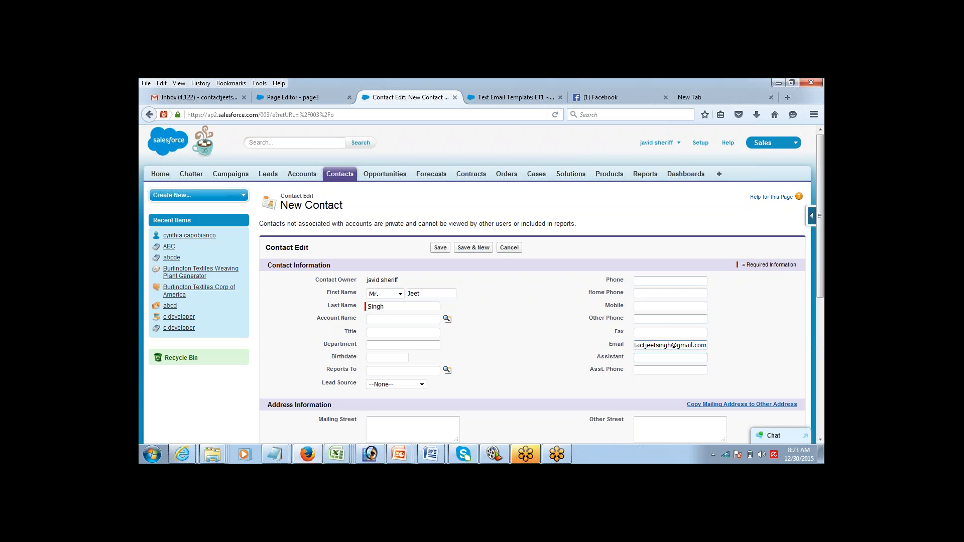
pyautogui.click(545, 341)
pyautogui.click(440, 249)
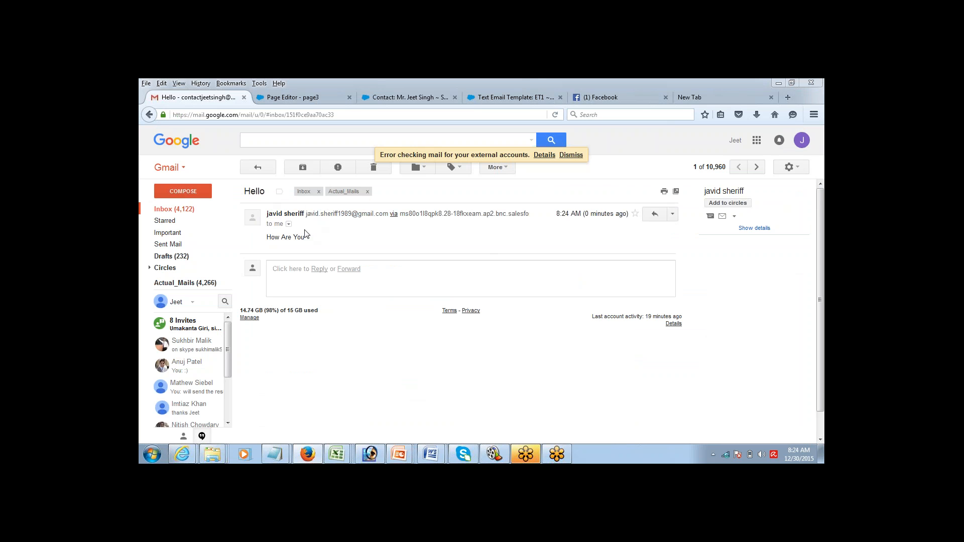
# Step: Review the received Hello email and its How Are You body, then go back to the Salesforce contact
pyautogui.doubleClick(255, 191)
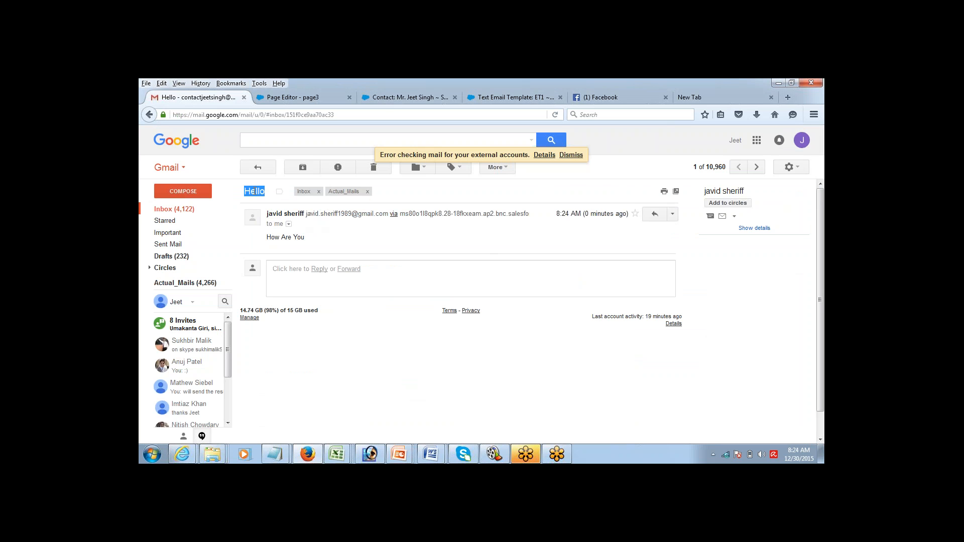
pyautogui.doubleClick(284, 238)
pyautogui.tripleClick(284, 238)
pyautogui.click(389, 101)
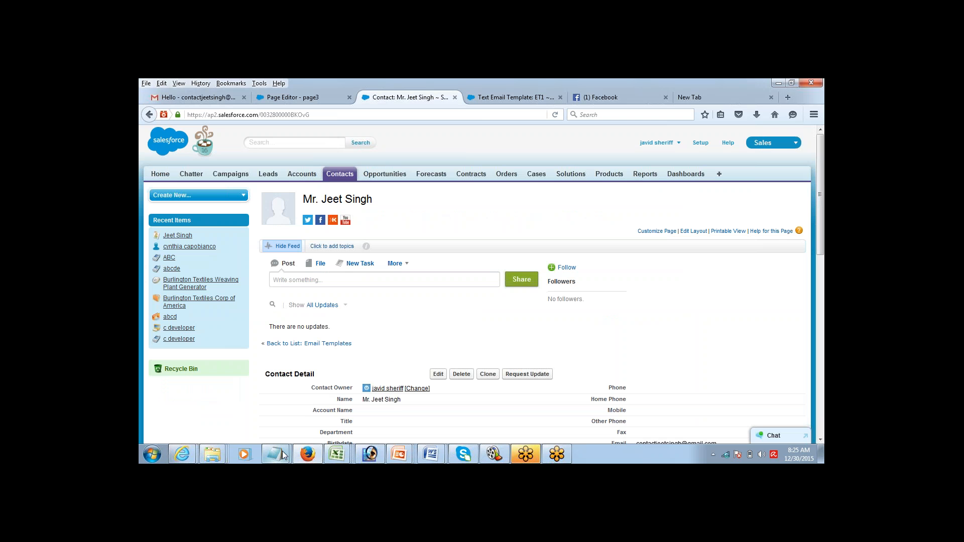
# Step: Bring the Notepad notes forward and review the object line and New Contact Created criterion
pyautogui.moveTo(282, 451)
pyautogui.click(330, 426)
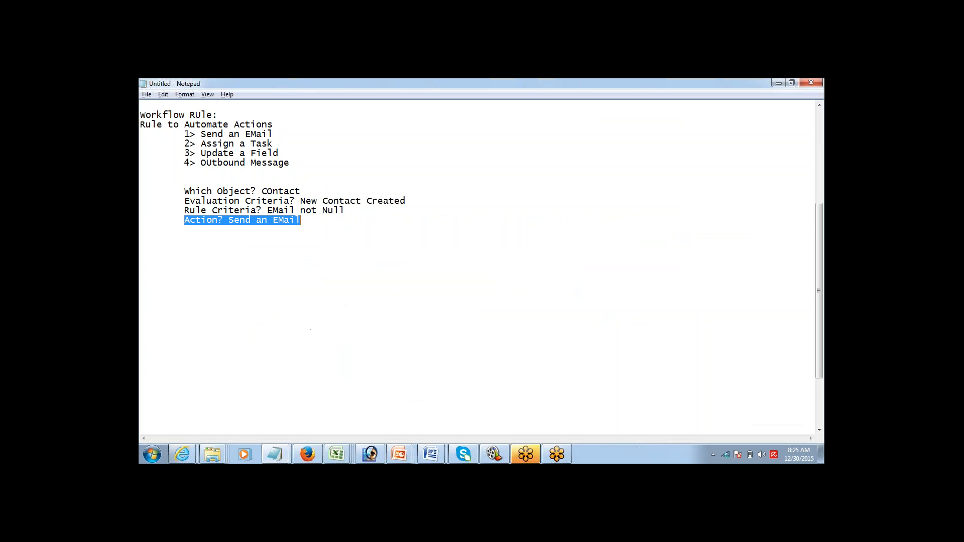
pyautogui.click(327, 223)
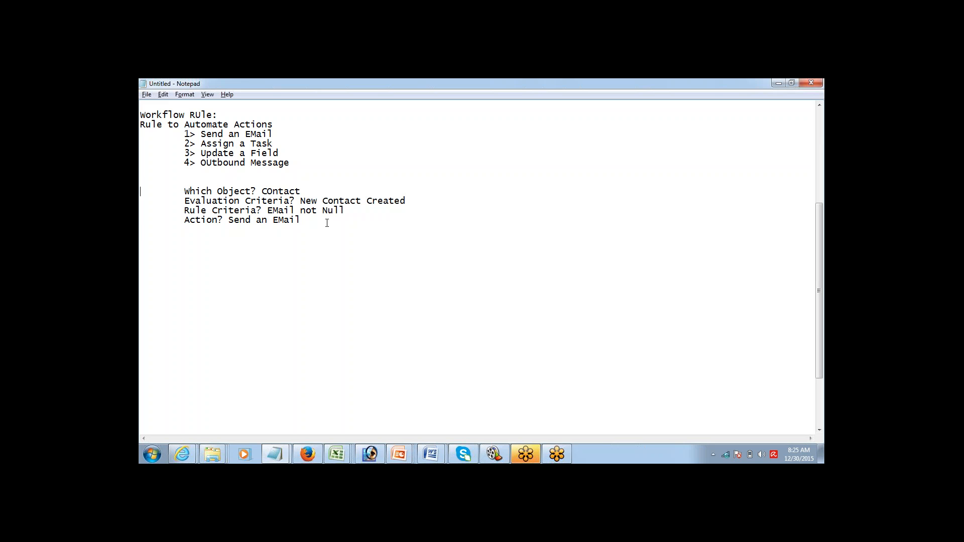
pyautogui.hotkey('shift', 'Down')
pyautogui.hotkey('shift', 'Down')
pyautogui.hotkey('shift', 'Down')
pyautogui.hotkey('shift', 'Down')
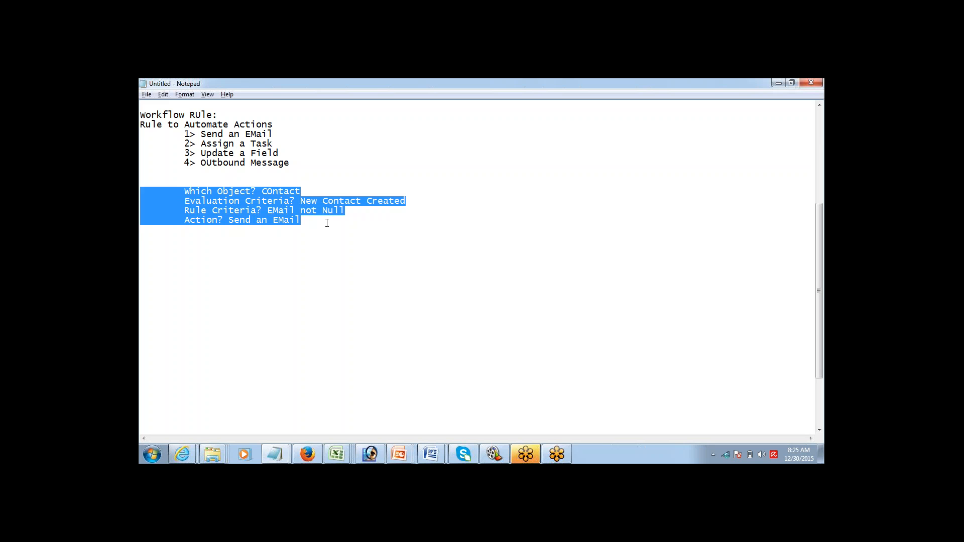
pyautogui.press('Home')
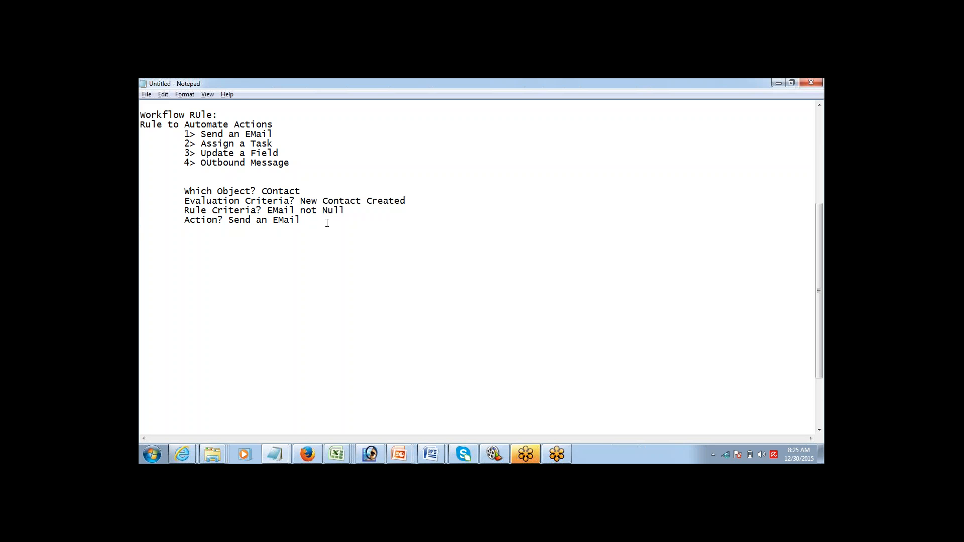
pyautogui.hotkey('ctrl', 'shift', 'Left')
pyautogui.hotkey('ctrl', 'shift', 'Left')
pyautogui.hotkey('ctrl', 'shift', 'Left')
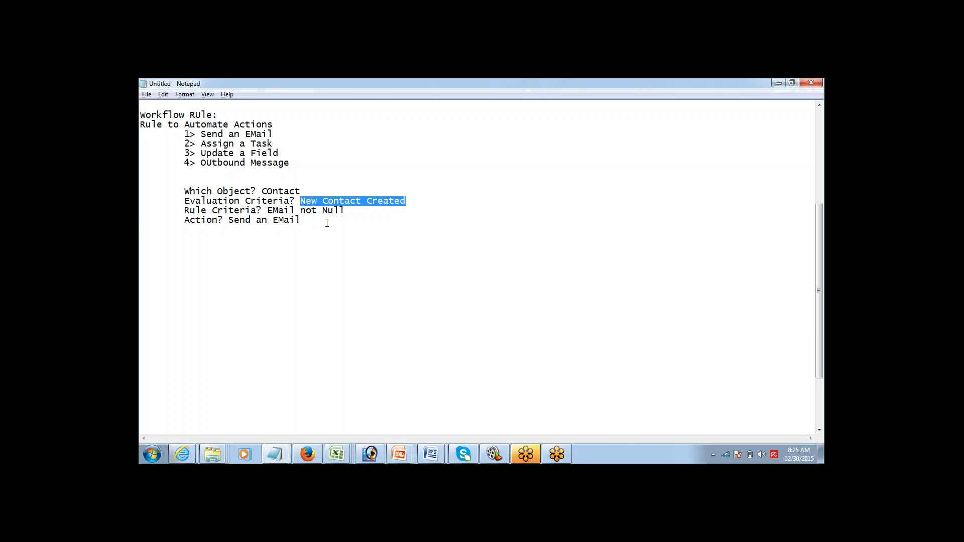
pyautogui.press('Down')
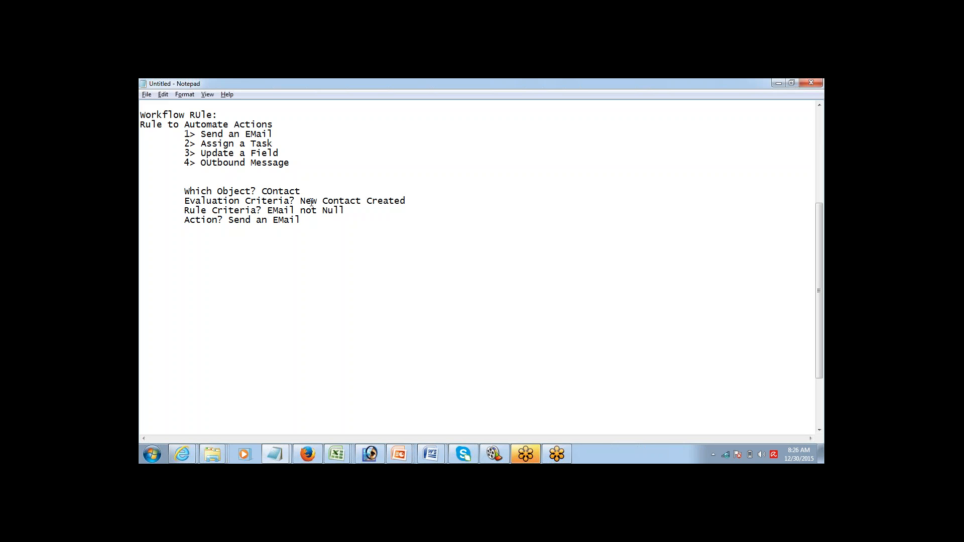
# Step: Review the Evaluation Criteria label and the four criteria lines in the notes
pyautogui.moveTo(302, 201); pyautogui.dragTo(361, 199)
pyautogui.click(354, 213)
pyautogui.press('Up')
pyautogui.press('Up')
pyautogui.press('Down')
pyautogui.hotkey('shift', 'Down')
pyautogui.hotkey('shift', 'Down')
pyautogui.hotkey('shift', 'Down')
pyautogui.press('Right')
pyautogui.press('Up')
pyautogui.hotkey('shift', 'Down')
pyautogui.hotkey('shift', 'Down')
pyautogui.hotkey('shift', 'Down')
pyautogui.hotkey('shift', 'Down')
pyautogui.hotkey('shift', 'Down')
pyautogui.press('Right')
# Step: Switch between the Salesforce contact page and Notepad, ending with the cursor below the notes
pyautogui.hotkey('alt', 'Tab')
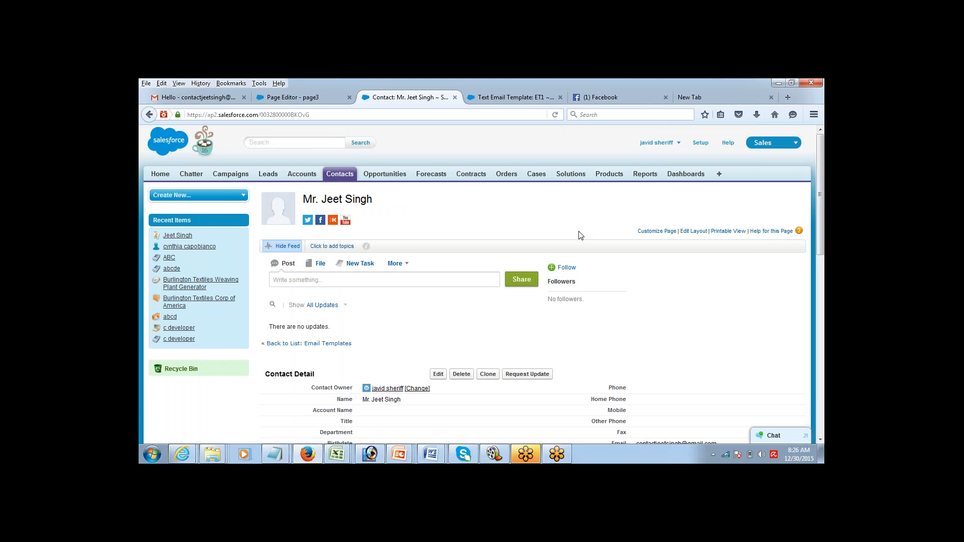
pyautogui.moveTo(821, 158); pyautogui.dragTo(823, 157)
pyautogui.hotkey('alt', 'Tab')
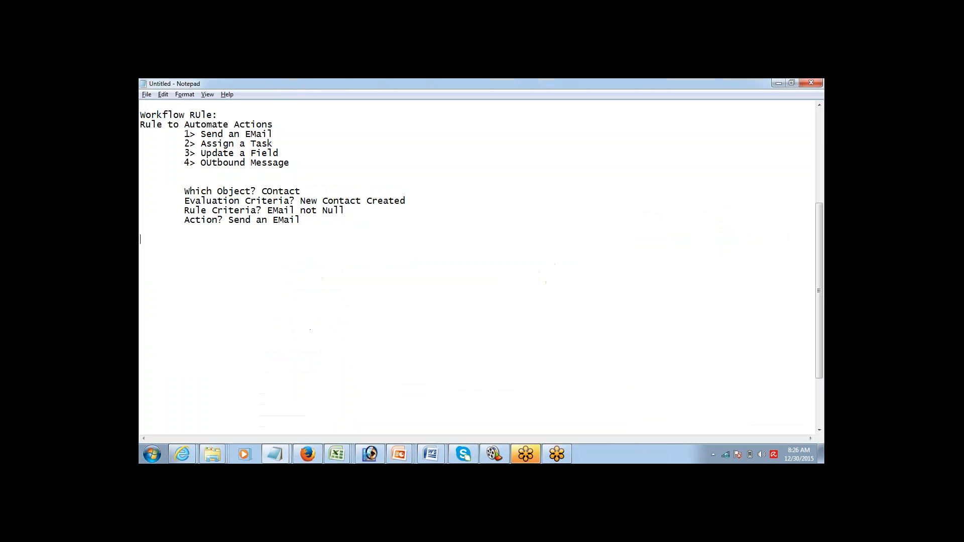
pyautogui.hotkey('alt', 'Tab')
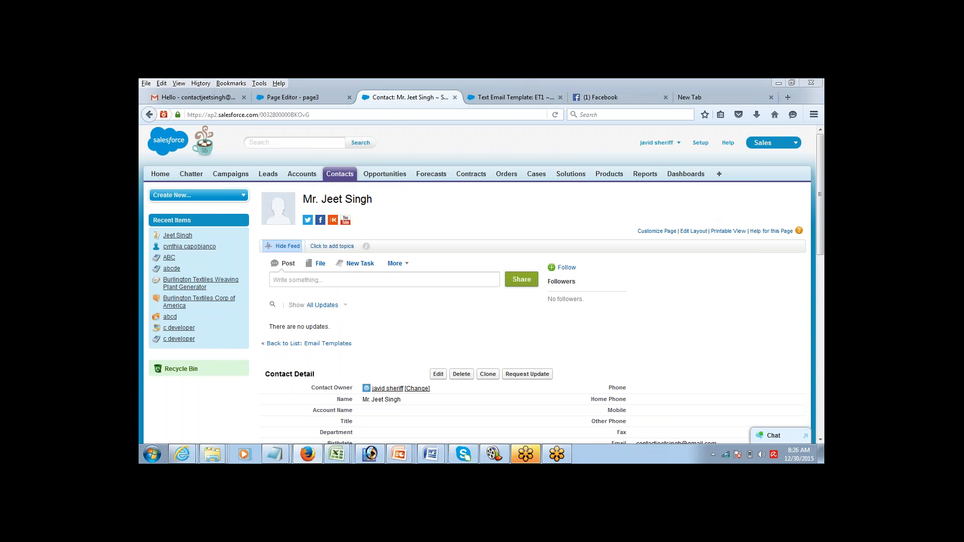
pyautogui.hotkey('alt', 'Tab')
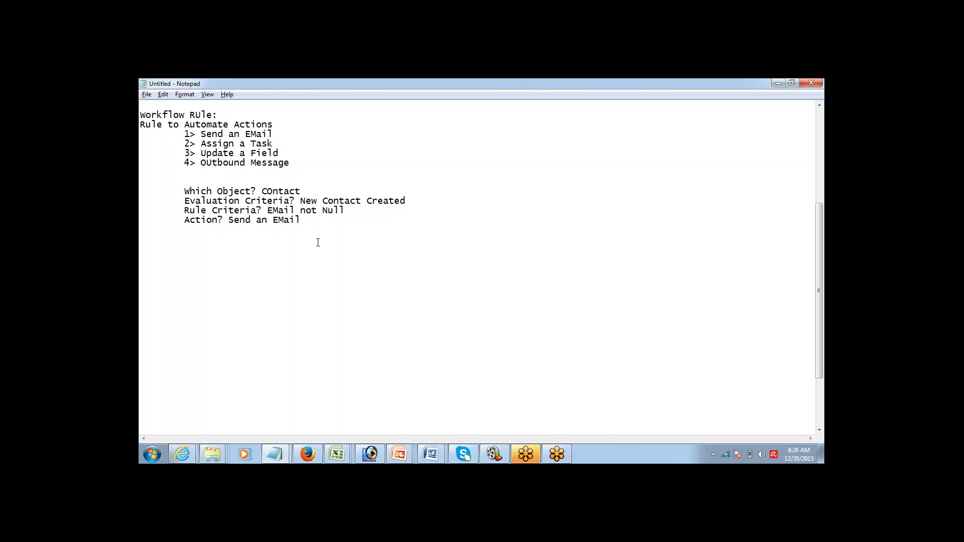
pyautogui.click(315, 221)
# Step: Below the workflow notes, add the heading 'Approval Process:' with its spelling corrected
pyautogui.press('Return')
pyautogui.press('Return')
pyautogui.press('Return')
pyautogui.press('Return')
pyautogui.press('Return')
pyautogui.write('Apprval Proce')
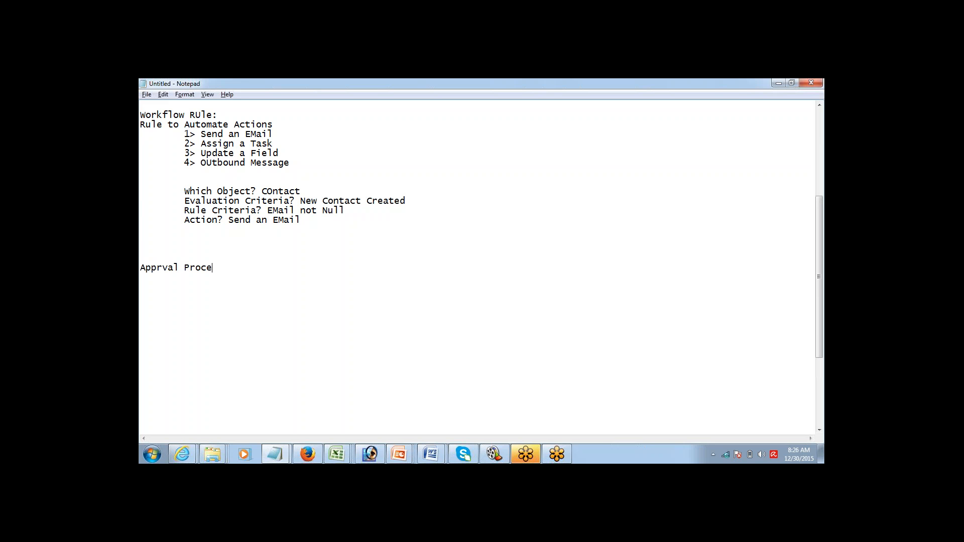
pyautogui.write('ss:')
pyautogui.press('Return')
pyautogui.write('o')
# Step: List Submission, Approval, Rejected and Recalled on tab-indented lines beneath the heading
pyautogui.press('Return')
pyautogui.press('Tab')
pyautogui.write('Submission')
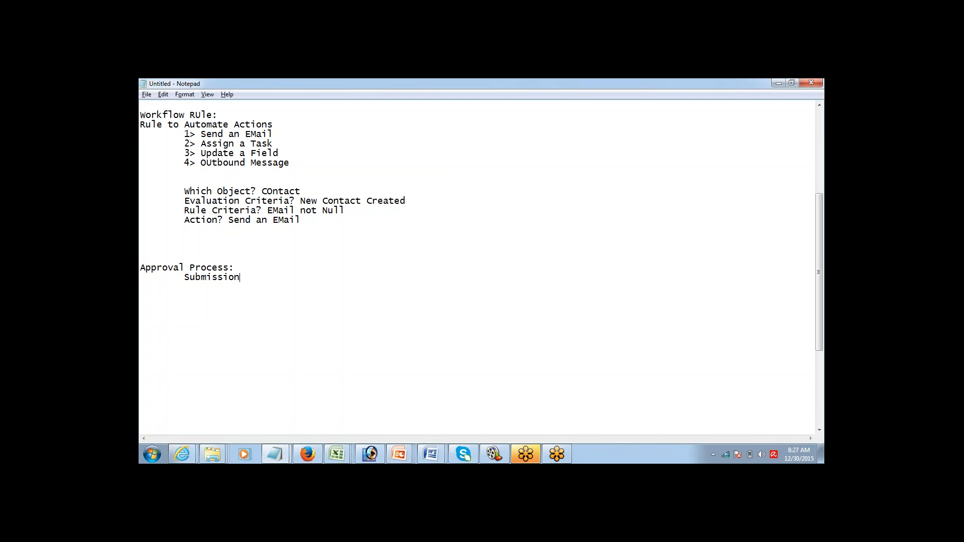
pyautogui.press('Return')
pyautogui.write('Approval')
pyautogui.press('Return')
pyautogui.write('Rejected')
pyautogui.press('Return')
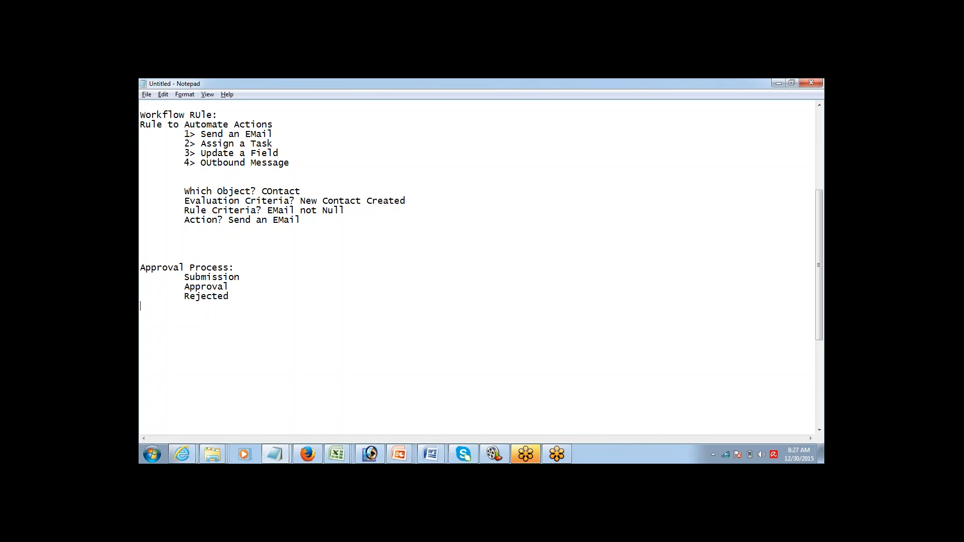
pyautogui.write('Recalled')
pyautogui.doubleClick(206, 306)
pyautogui.hotkey('shift', 'Up')
pyautogui.hotkey('shift', 'Up')
pyautogui.hotkey('shift', 'Up')
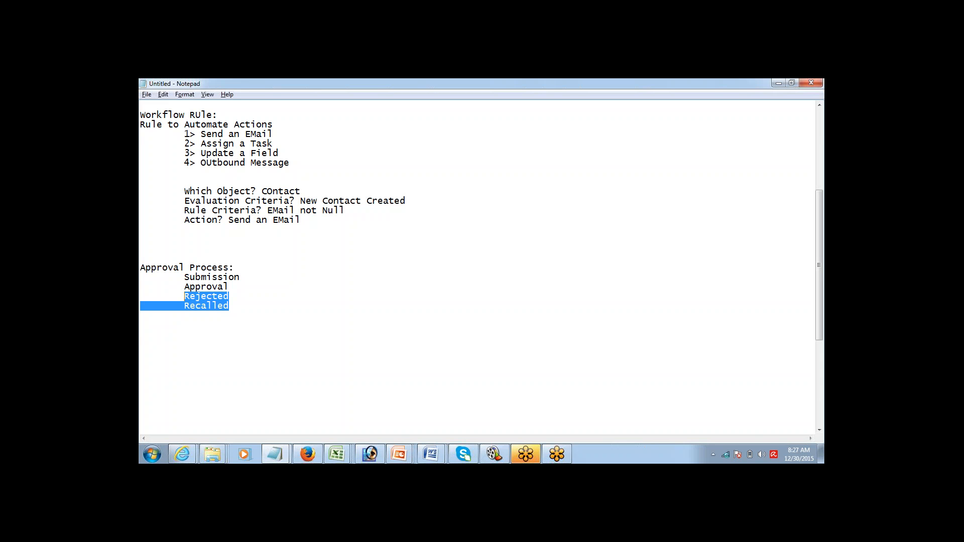
pyautogui.hotkey('shift', 'Left')
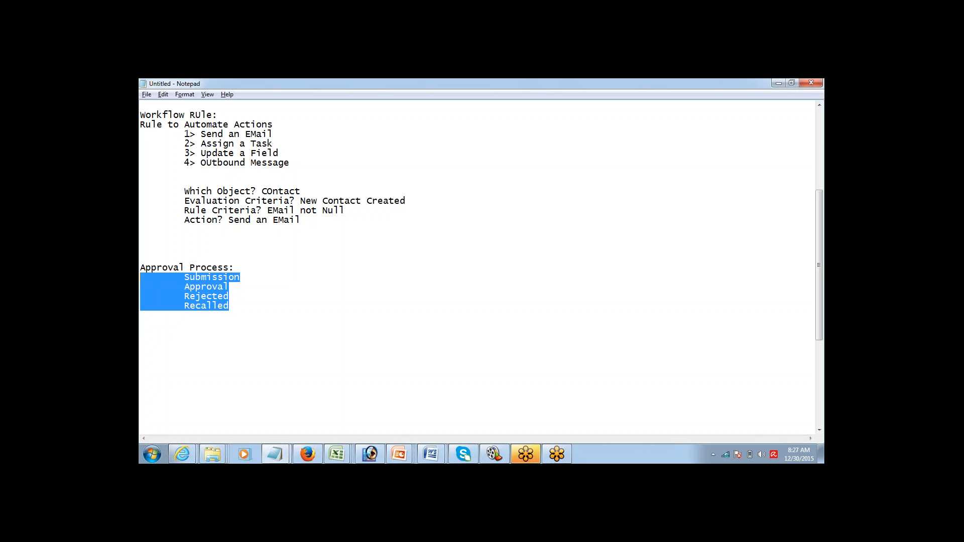
pyautogui.press('Up')
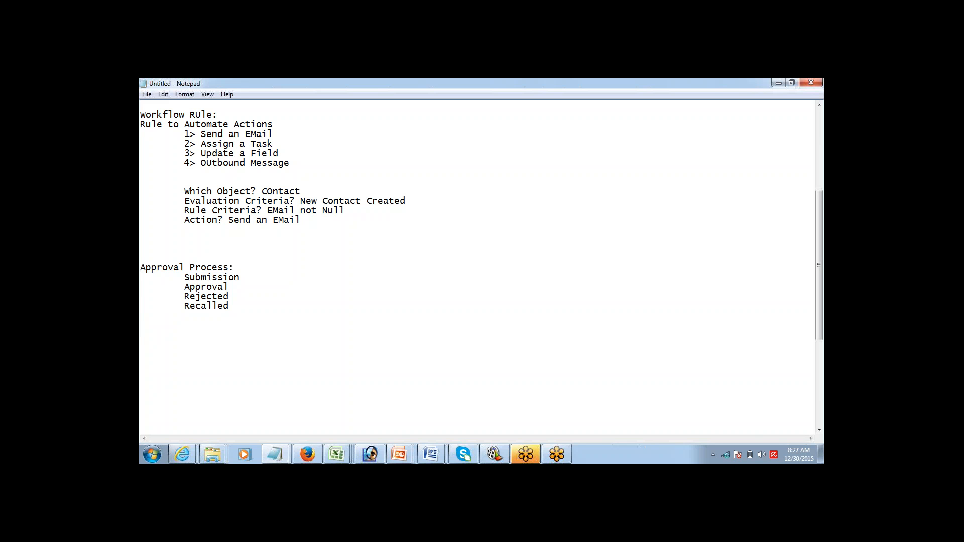
pyautogui.hotkey('shift', 'Down')
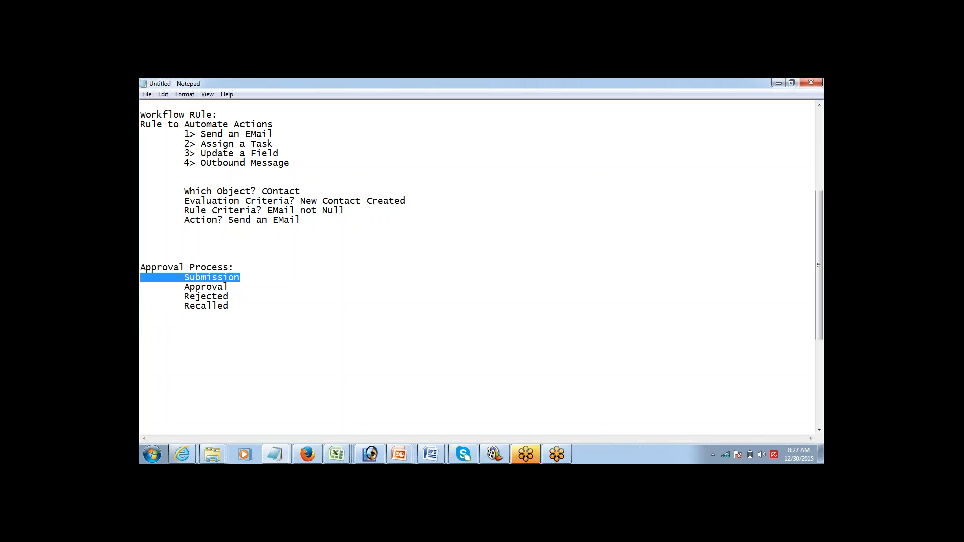
pyautogui.press('Right')
pyautogui.hotkey('shift', 'Down')
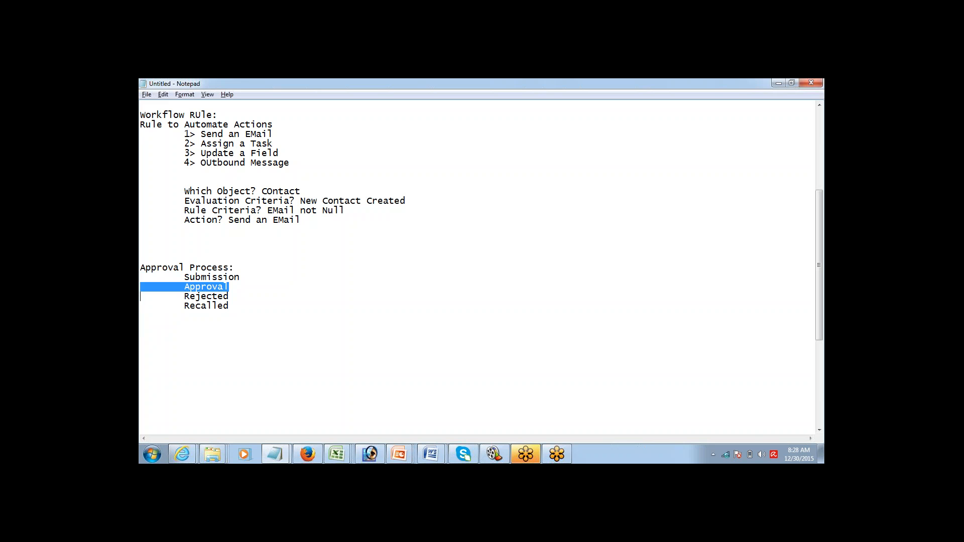
pyautogui.press('Right')
pyautogui.hotkey('shift', 'Down')
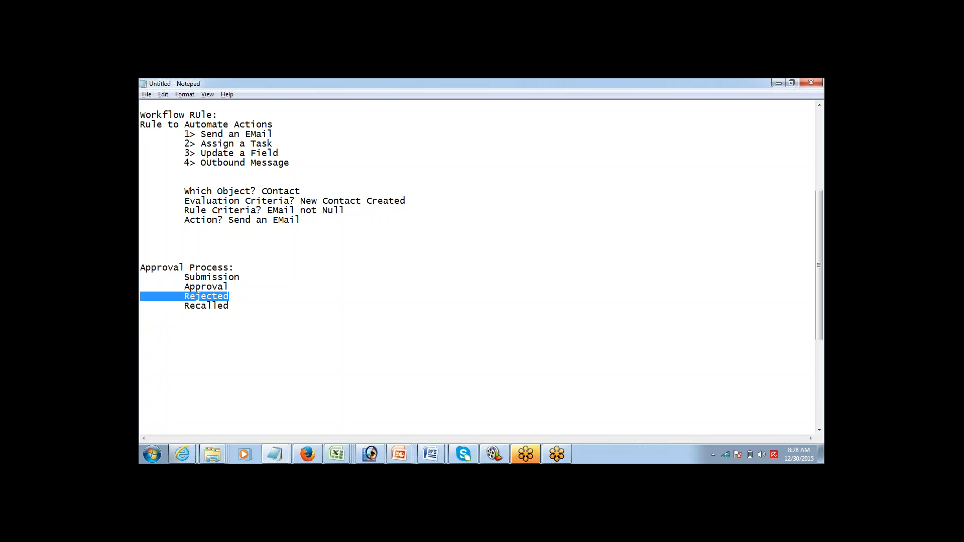
pyautogui.press('Right')
pyautogui.hotkey('shift', 'Down')
pyautogui.press('Right')
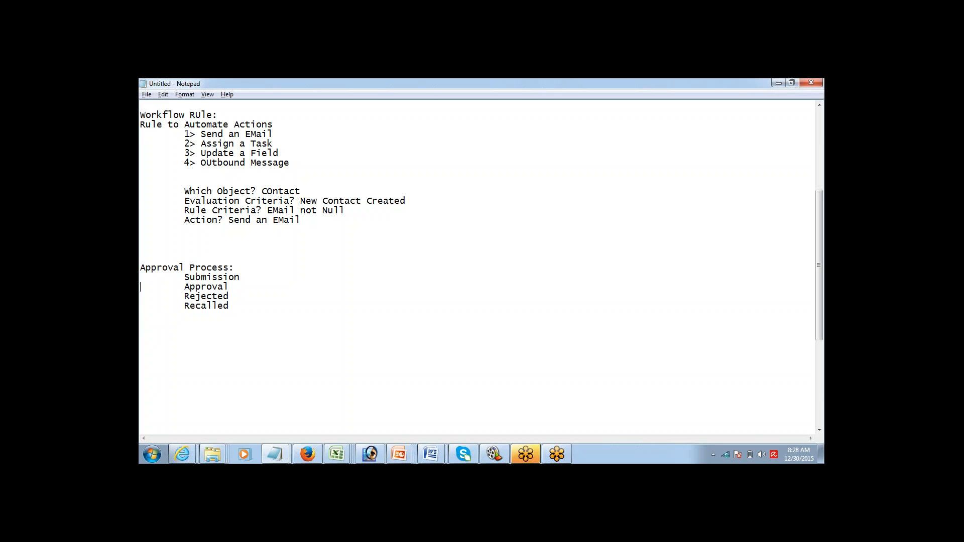
pyautogui.press('Up')
pyautogui.press('Up')
pyautogui.press('Up')
pyautogui.press('Up')
pyautogui.hotkey('shift', 'Down')
pyautogui.hotkey('shift', 'Down')
pyautogui.hotkey('shift', 'Down')
pyautogui.hotkey('shift', 'Down')
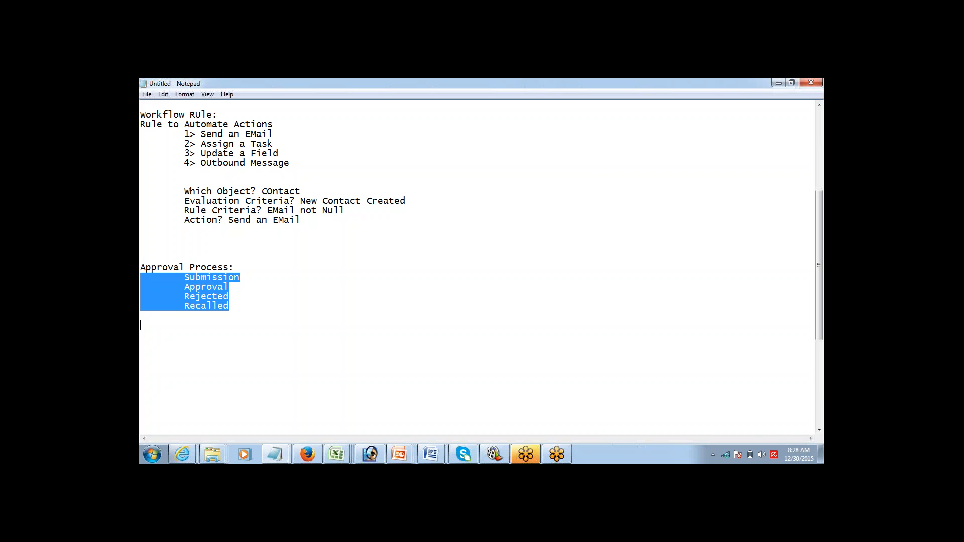
pyautogui.press('Down')
pyautogui.press('Down')
pyautogui.press('Down')
pyautogui.press('Down')
pyautogui.press('Up')
pyautogui.press('Up')
pyautogui.press('Up')
pyautogui.press('Up')
pyautogui.press('Up')
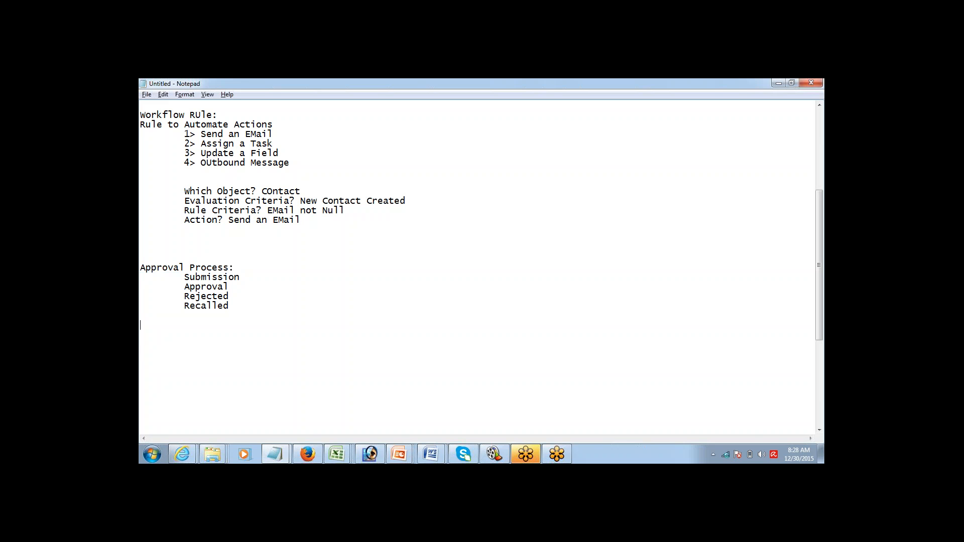
pyautogui.press('Up')
pyautogui.press('Up')
pyautogui.press('Up')
# Step: Below the stages, add indented checklist items '1> WHich Object?' and '2> Entry Criteria'
pyautogui.press('Return')
pyautogui.press('Return')
pyautogui.press('Return')
pyautogui.press('Return')
pyautogui.press('Return')
pyautogui.press('Return')
pyautogui.press('Return')
pyautogui.press('Return')
pyautogui.press('Return')
pyautogui.press('Return')
pyautogui.press('Return')
pyautogui.press('Return')
pyautogui.press('Return')
pyautogui.press('Return')
pyautogui.press('Return')
pyautogui.press('Return')
pyautogui.press('Return')
pyautogui.press('Return')
pyautogui.press('Return')
pyautogui.press('Return')
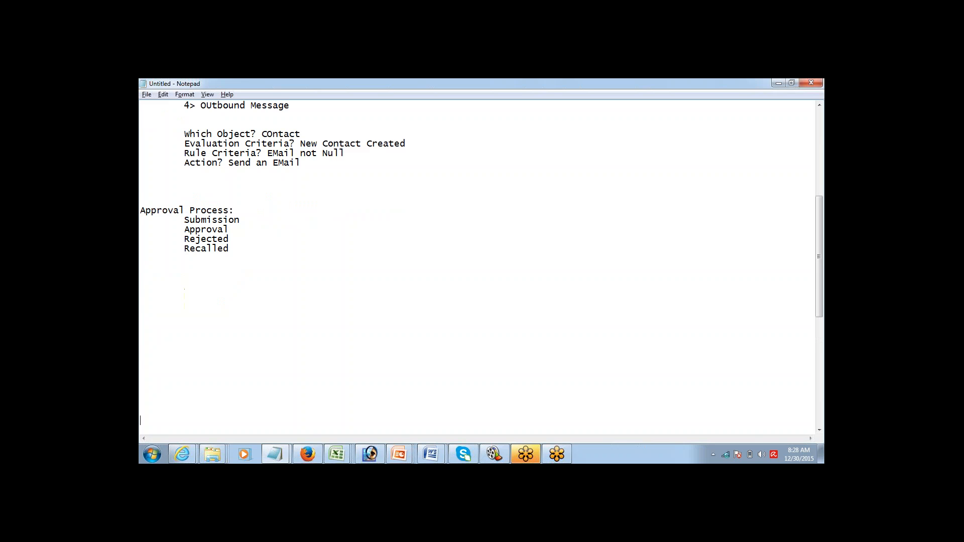
pyautogui.press('Return')
pyautogui.press('Return')
pyautogui.press('Return')
pyautogui.press('Return')
pyautogui.press('Return')
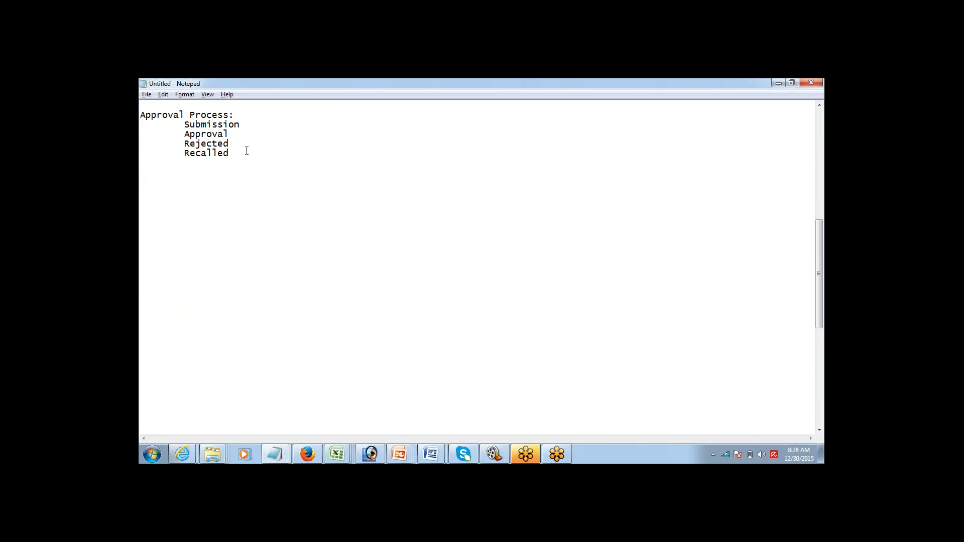
pyautogui.press('Return')
pyautogui.press('Return')
pyautogui.press('Return')
pyautogui.write('1> WHich Object')
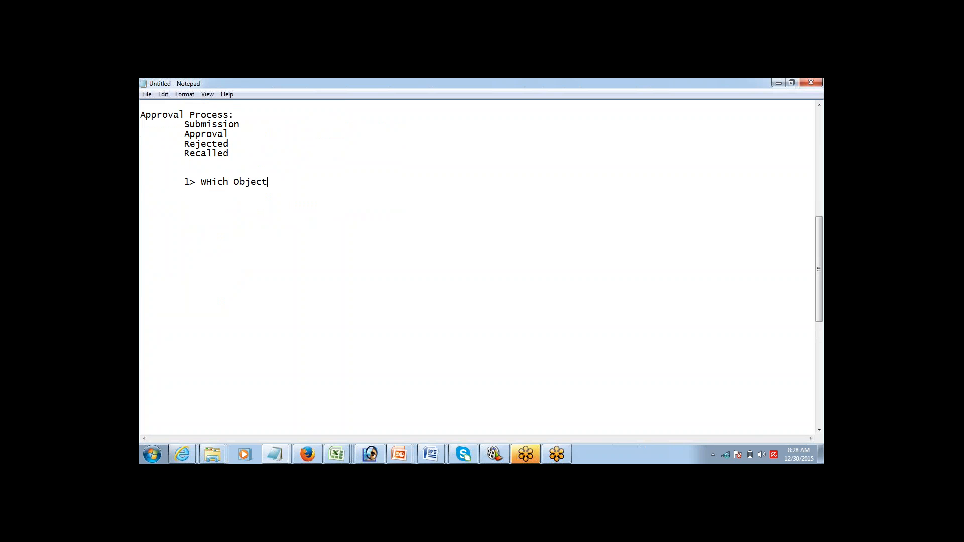
pyautogui.write('?')
pyautogui.press('Return')
pyautogui.press('Tab')
pyautogui.write('2> Entry Criteria')
# Step: Add items '3> Approver' and '4> Action:' with an indented line, then select the four stage lines
pyautogui.hotkey('shift', 'End')
pyautogui.press('End')
pyautogui.press('Return')
pyautogui.press('Tab')
pyautogui.write('3> Approver')
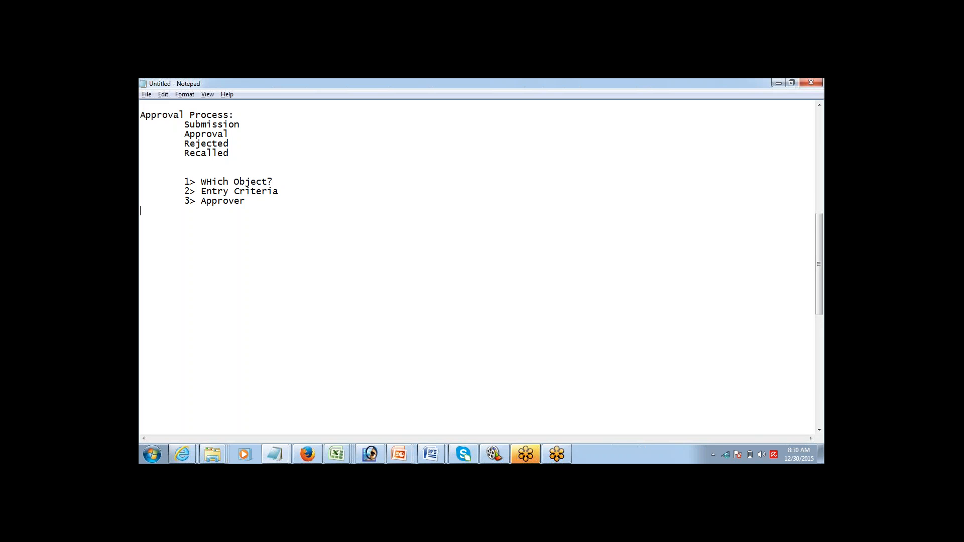
pyautogui.write('4> Action:')
pyautogui.press('Return')
pyautogui.press('Tab')
pyautogui.moveTo(234, 150); pyautogui.dragTo(144, 127)
pyautogui.hotkey('ctrl', 'c')
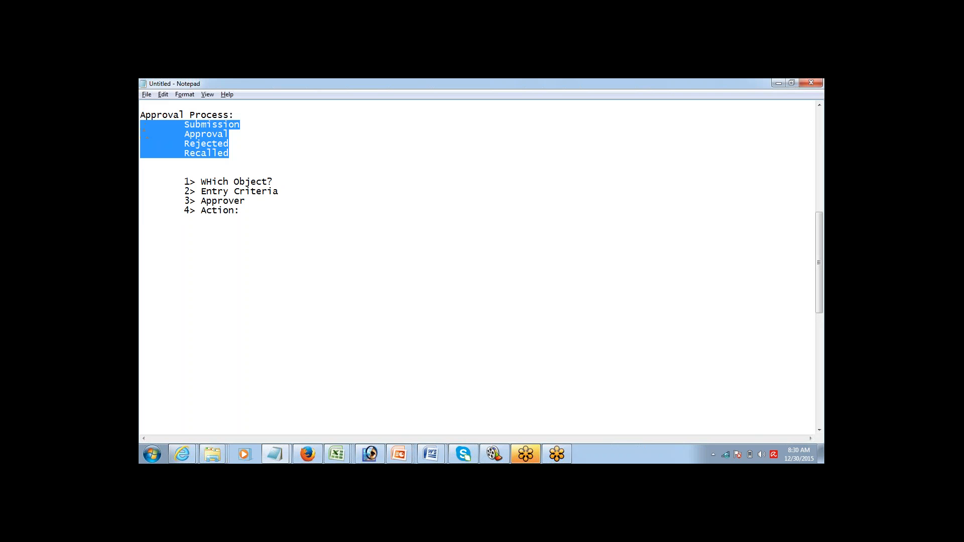
# Step: Paste the four stages below '4> Action:' and indent Submission, Approval, Rejected and Recalled under it
pyautogui.click(255, 211)
pyautogui.press('Return')
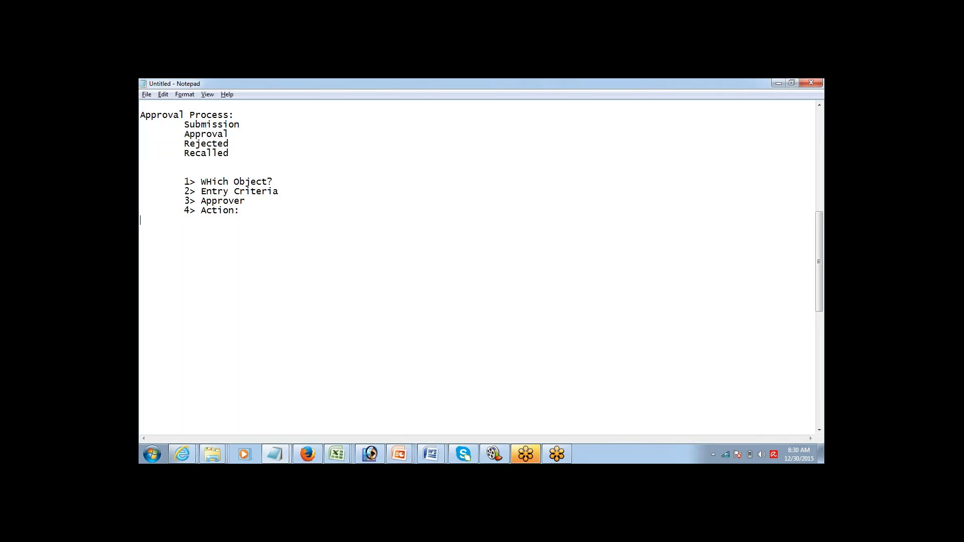
pyautogui.hotkey('ctrl', 'v')
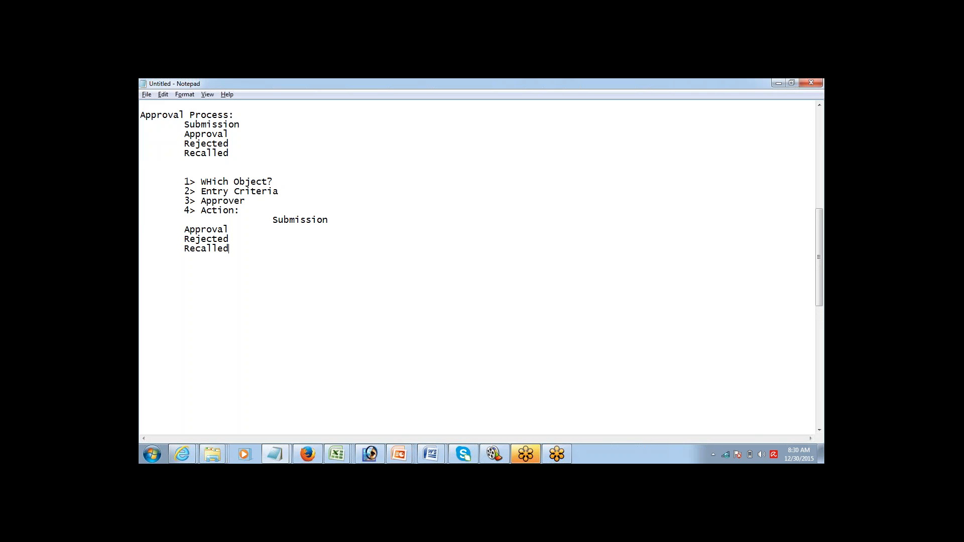
pyautogui.click(263, 219)
pyautogui.press('BackSpace')
pyautogui.press('BackSpace')
pyautogui.press('Tab')
pyautogui.press('Tab')
pyautogui.press('Down')
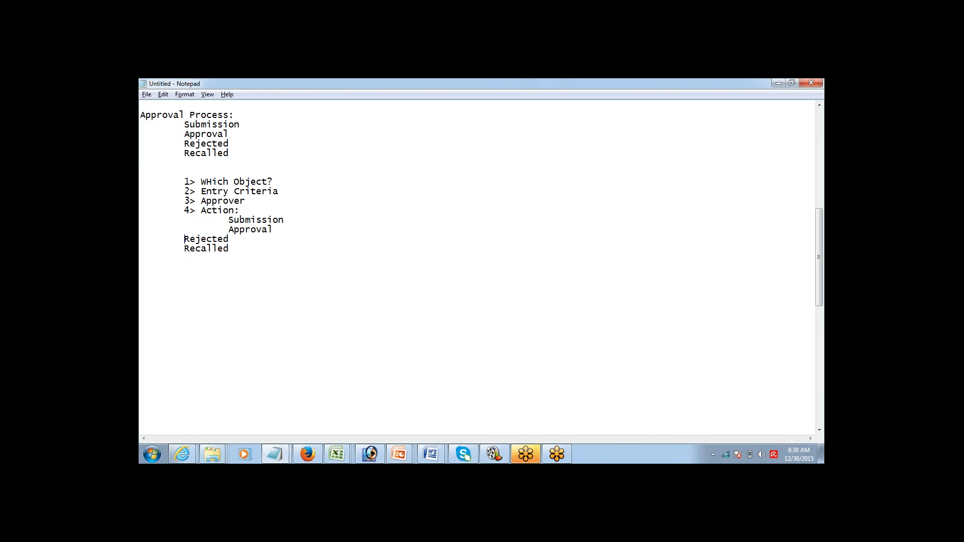
pyautogui.press('Home')
pyautogui.press('Tab')
pyautogui.press('Down')
pyautogui.press('Tab')
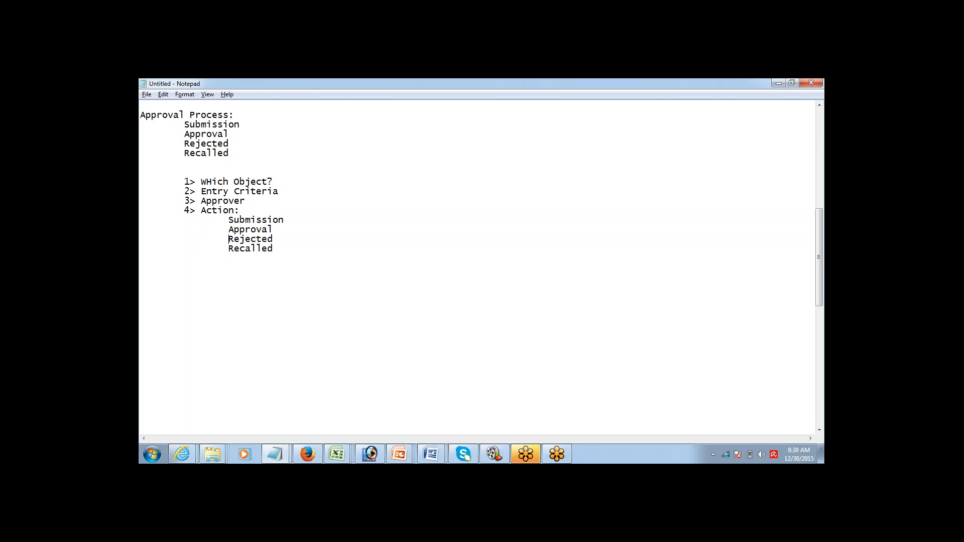
# Step: Highlight the checklist and the Action sub-items to check their alignment
pyautogui.moveTo(229, 240); pyautogui.dragTo(273, 240)
pyautogui.press('Up')
pyautogui.press('Up')
pyautogui.press('Up')
pyautogui.press('Up')
pyautogui.press('Up')
pyautogui.press('Up')
pyautogui.press('Home')
pyautogui.hotkey('shift', 'Down')
pyautogui.hotkey('shift', 'Down')
pyautogui.hotkey('shift', 'Down')
pyautogui.hotkey('shift', 'Down')
pyautogui.hotkey('shift', 'Down')
pyautogui.hotkey('shift', 'Down')
pyautogui.hotkey('shift', 'Down')
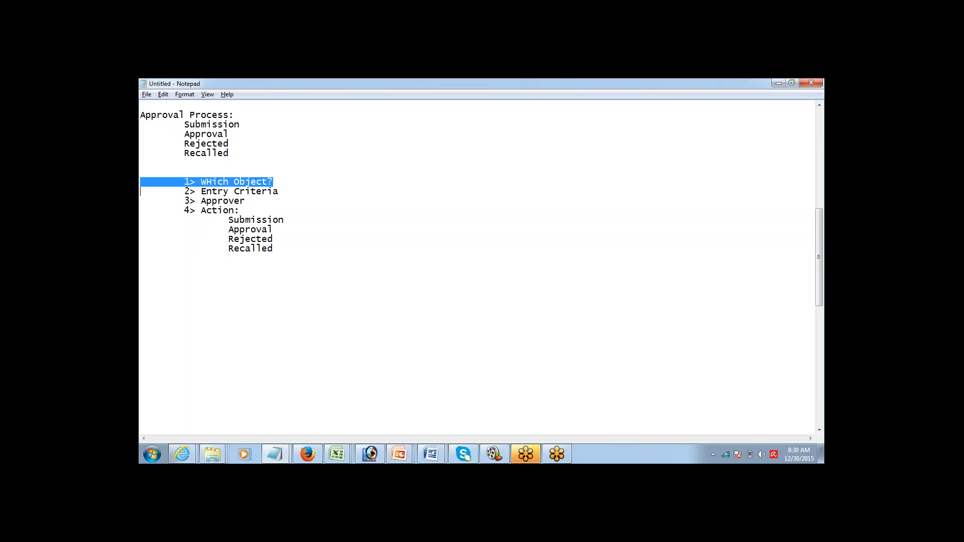
pyautogui.hotkey('shift', 'Down')
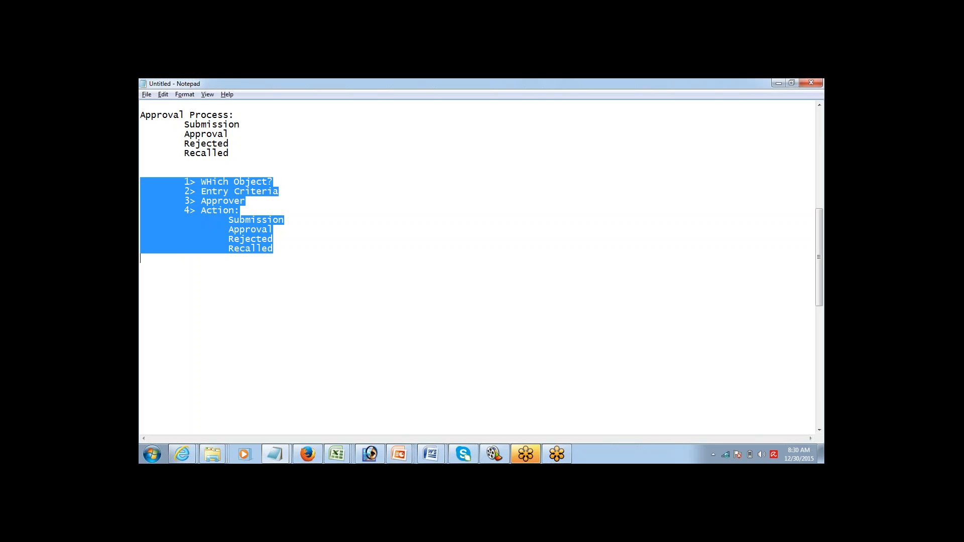
pyautogui.press('Up')
pyautogui.press('Up')
pyautogui.press('Up')
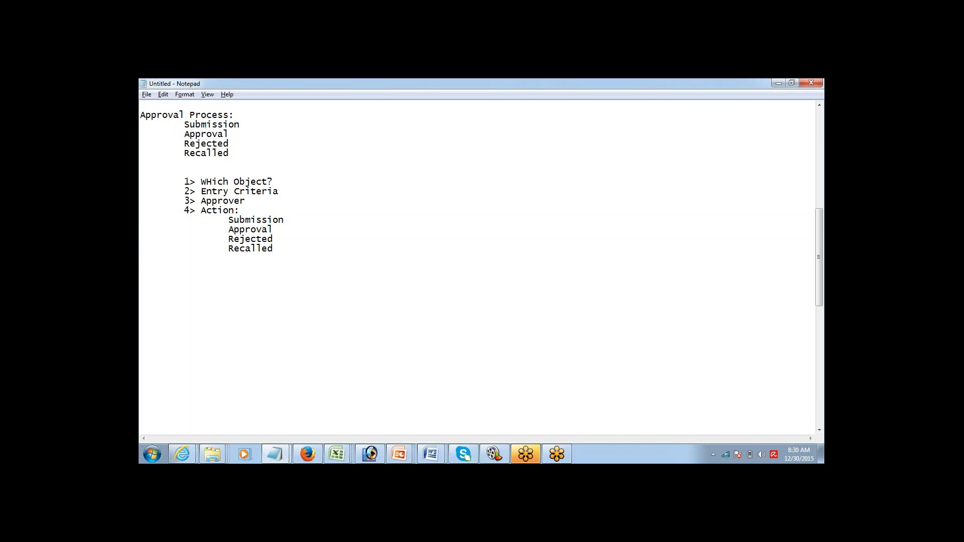
pyautogui.hotkey('shift', 'Down')
pyautogui.hotkey('shift', 'Down')
pyautogui.hotkey('shift', 'Down')
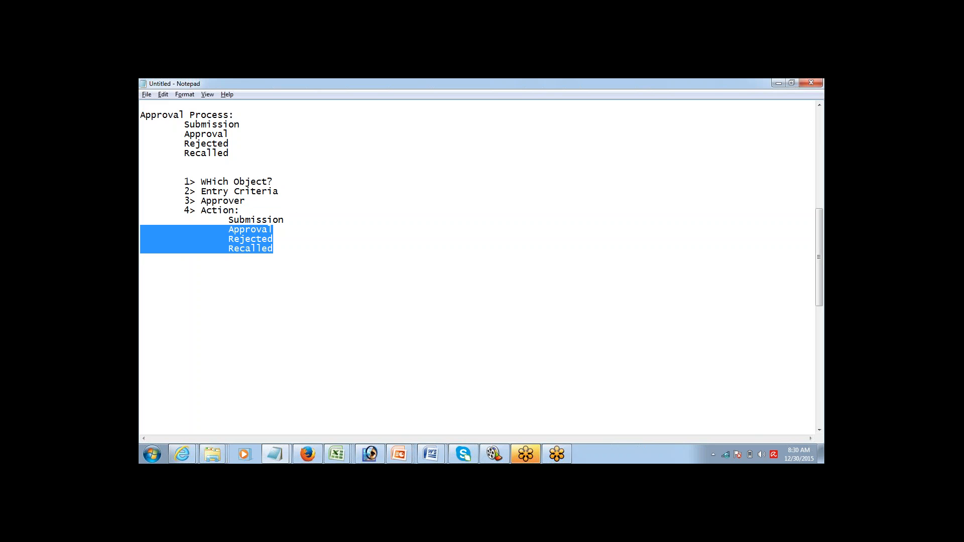
pyautogui.press('Up')
pyautogui.press('Up')
pyautogui.press('Up')
pyautogui.press('Up')
pyautogui.press('Up')
pyautogui.press('Up')
pyautogui.press('Up')
pyautogui.press('Up')
pyautogui.press('Up')
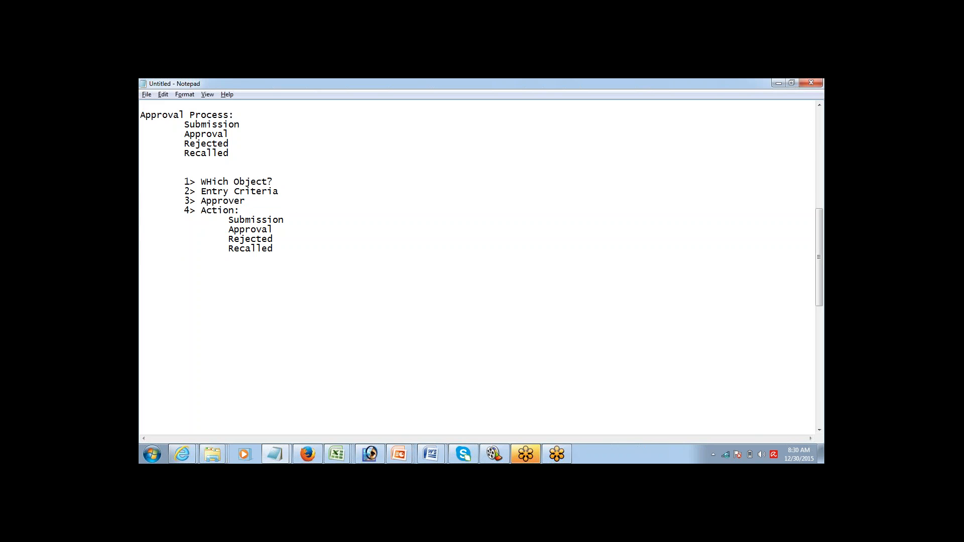
# Step: Below Recalled, type the example 'Any Opportunity with AMount > 100K, needs approval'
pyautogui.click(294, 248)
pyautogui.press('Return')
pyautogui.press('Return')
pyautogui.press('Return')
pyautogui.press('Return')
pyautogui.write('Any Opportunity with AMoun')
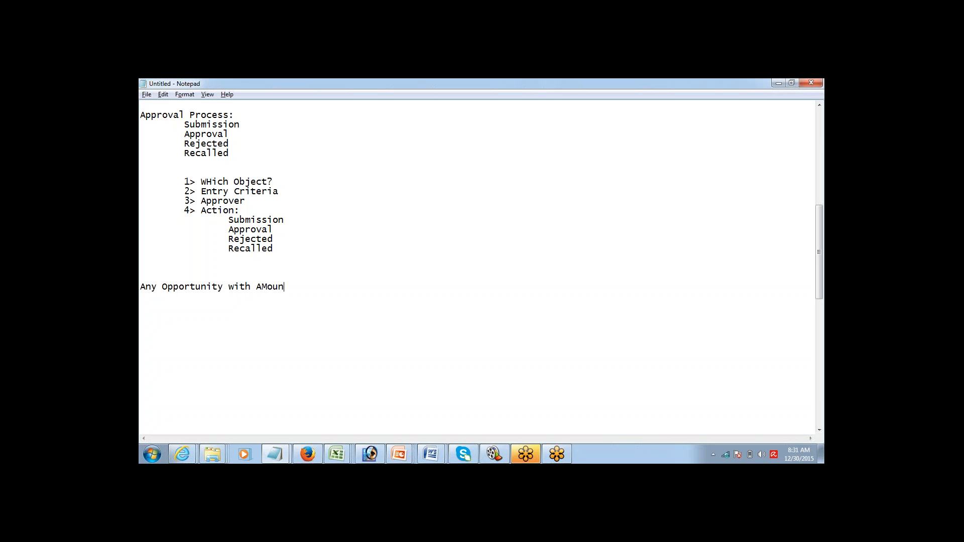
pyautogui.write('t > 100K, needs approval')
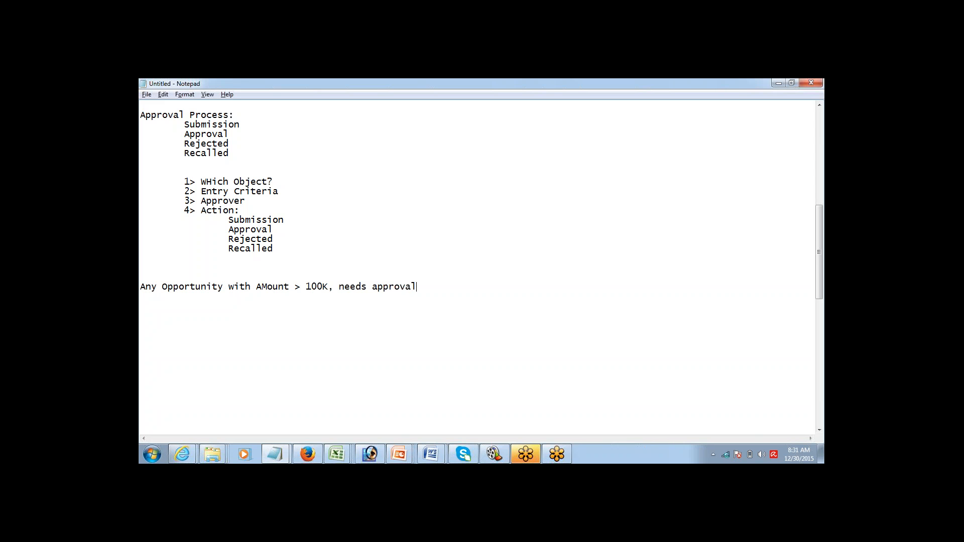
# Step: Answer WHich Object? with 'Opp' and Entry Criteria with '- AMount > 100K'
pyautogui.click(280, 182)
pyautogui.write('Opp 2')
pyautogui.write('>')
pyautogui.press('BackSpace')
pyautogui.press('BackSpace')
pyautogui.write('-')
pyautogui.write('AMount > 100K')
# Step: Remove the extra space before Opp and add ': XYZ' after Approver
pyautogui.click(278, 182)
pyautogui.press('BackSpace')
pyautogui.press('Down')
pyautogui.press('Down')
pyautogui.write(': XYZ')
pyautogui.press('Down')
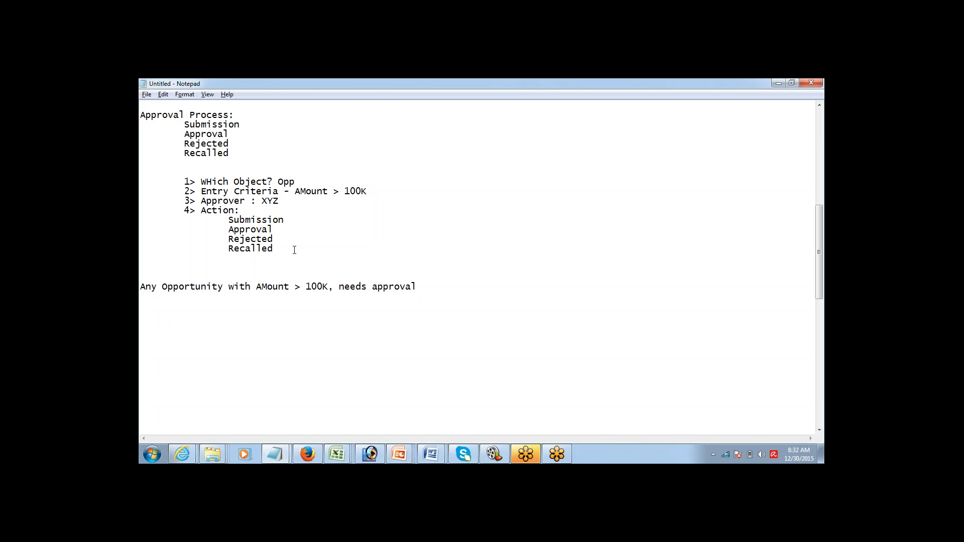
# Step: Highlight the four approval action stages in the notes, extending up to Submission
pyautogui.moveTo(228, 220); pyautogui.dragTo(282, 252)
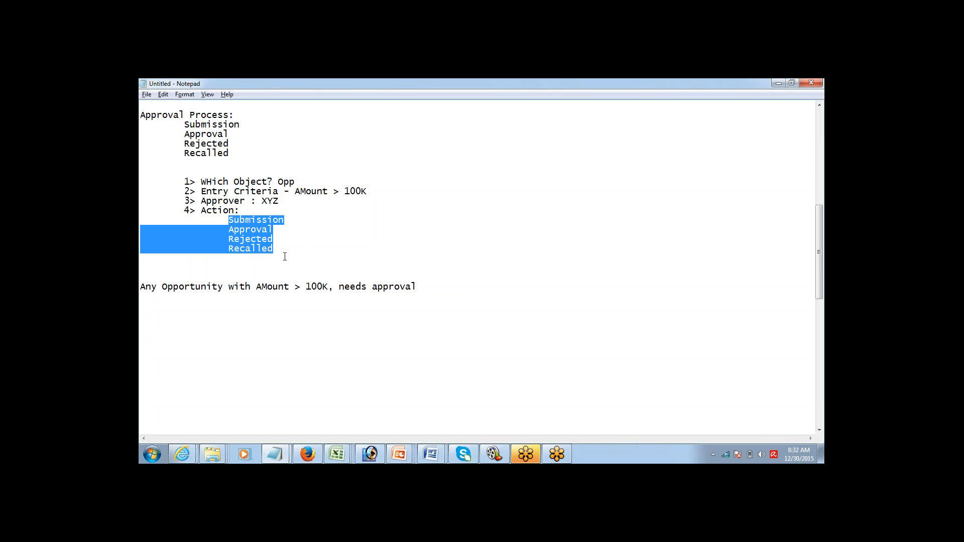
pyautogui.click(294, 217)
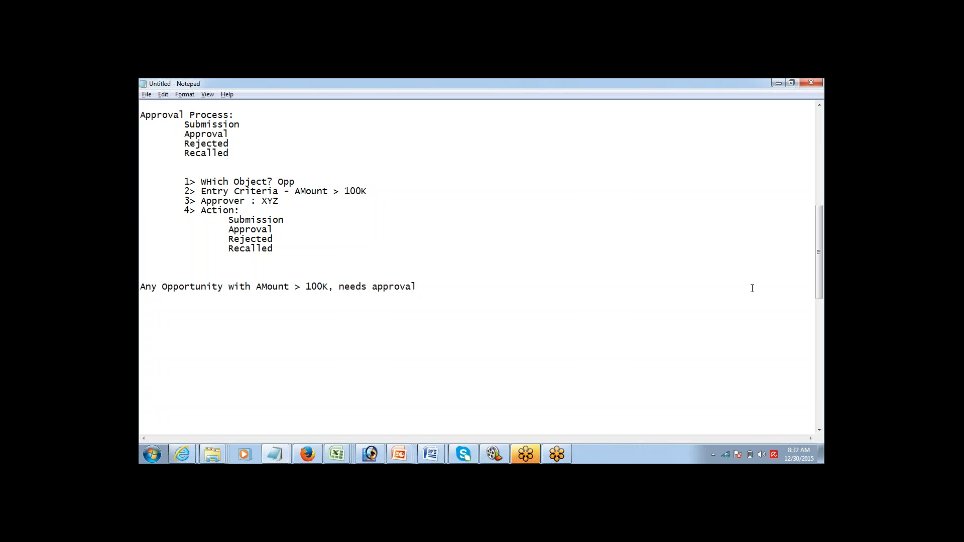
pyautogui.click(815, 345)
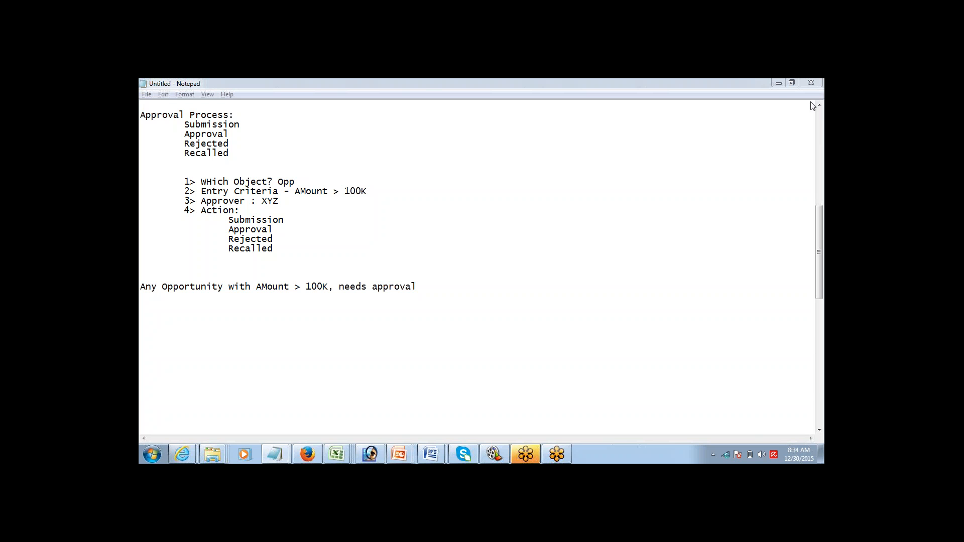
pyautogui.click(246, 240)
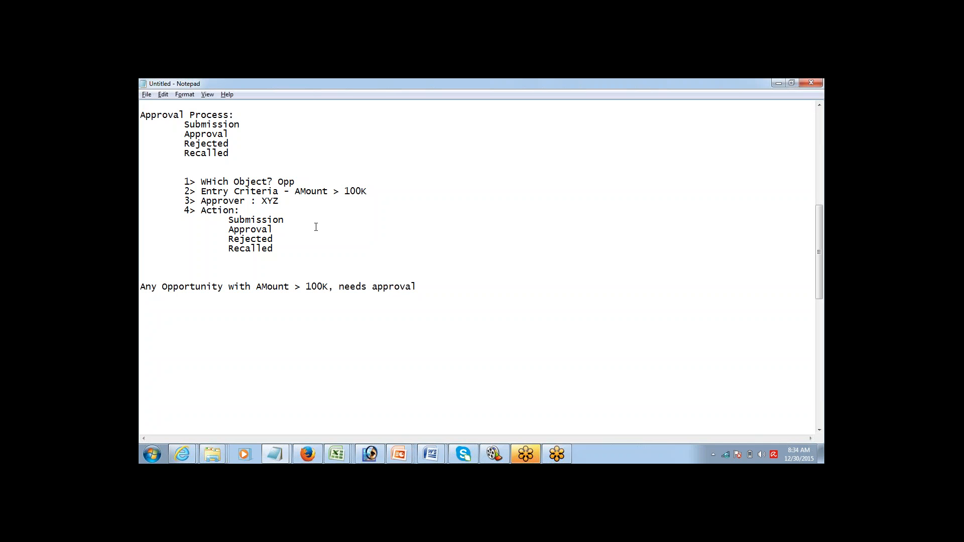
pyautogui.moveTo(274, 249); pyautogui.dragTo(143, 220)
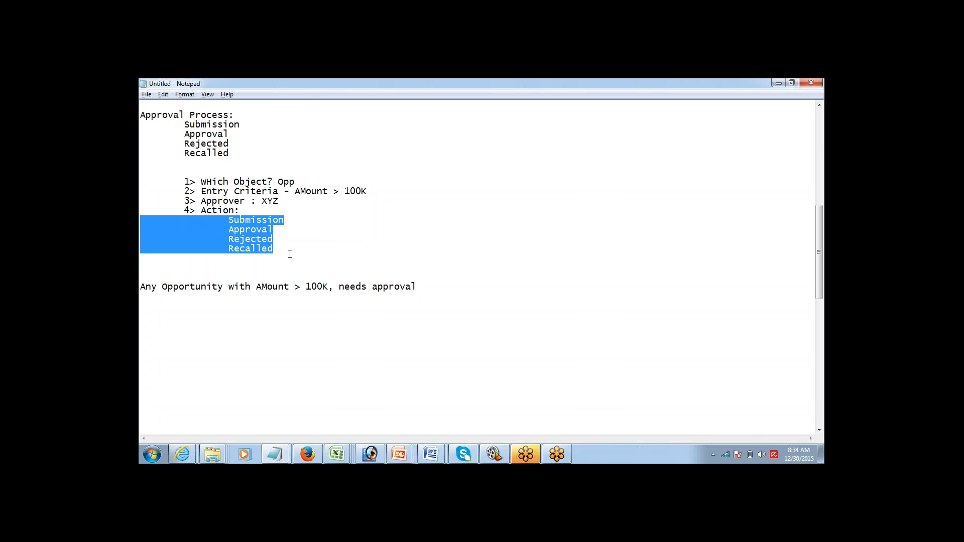
pyautogui.click(283, 252)
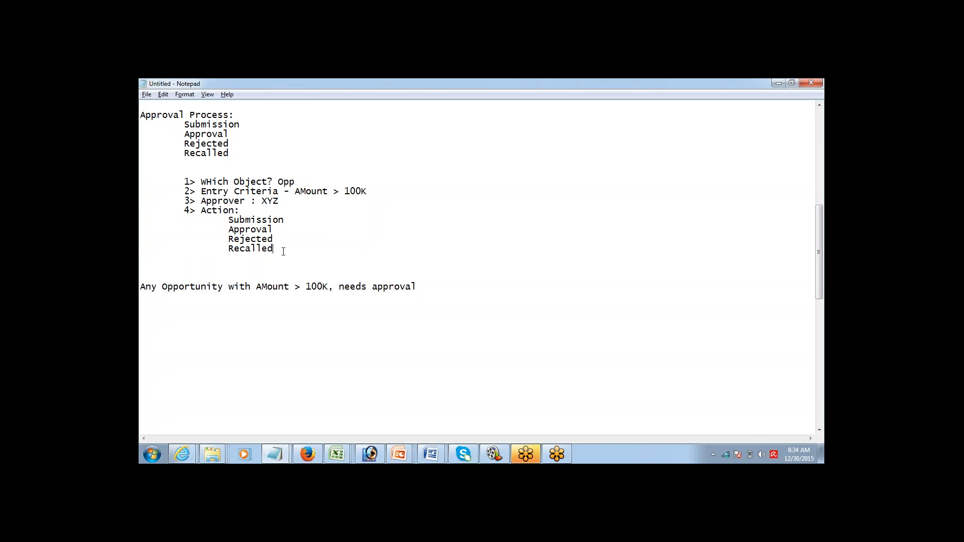
pyautogui.moveTo(284, 252); pyautogui.dragTo(209, 227)
pyautogui.moveTo(145, 224); pyautogui.dragTo(144, 220)
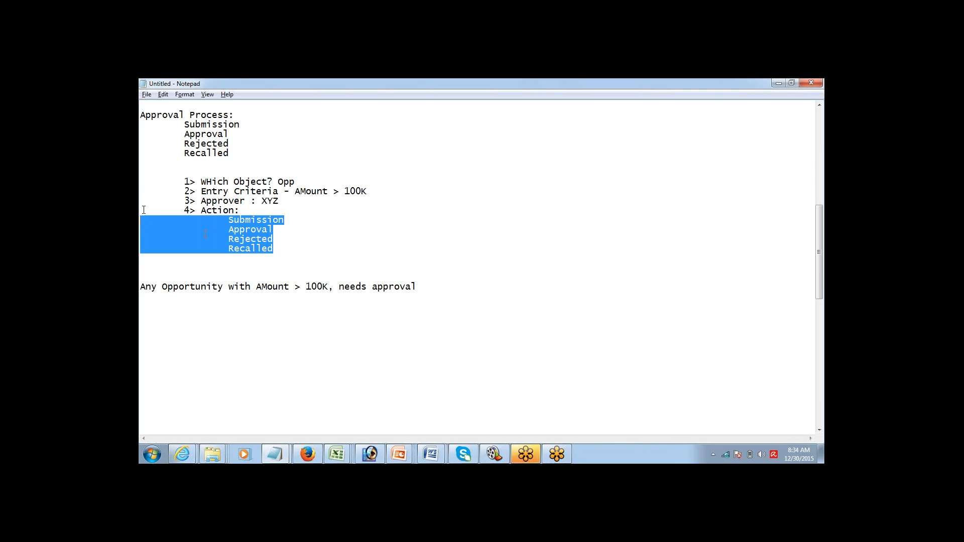
pyautogui.click(288, 250)
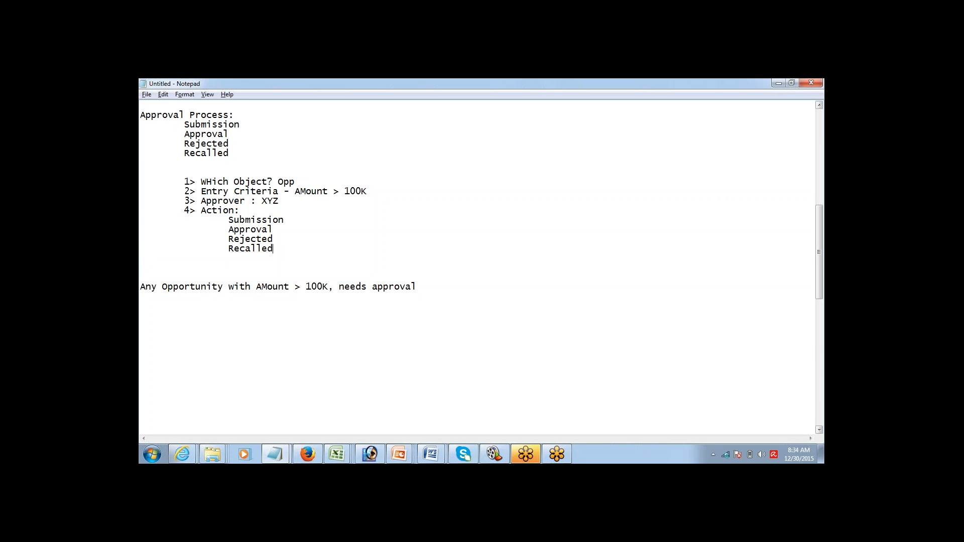
pyautogui.click(815, 343)
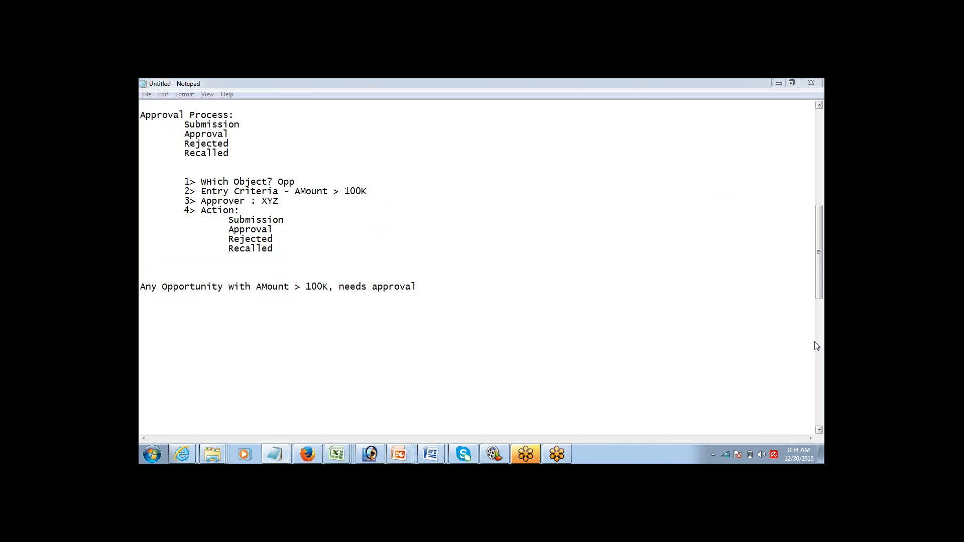
pyautogui.click(808, 102)
pyautogui.click(792, 105)
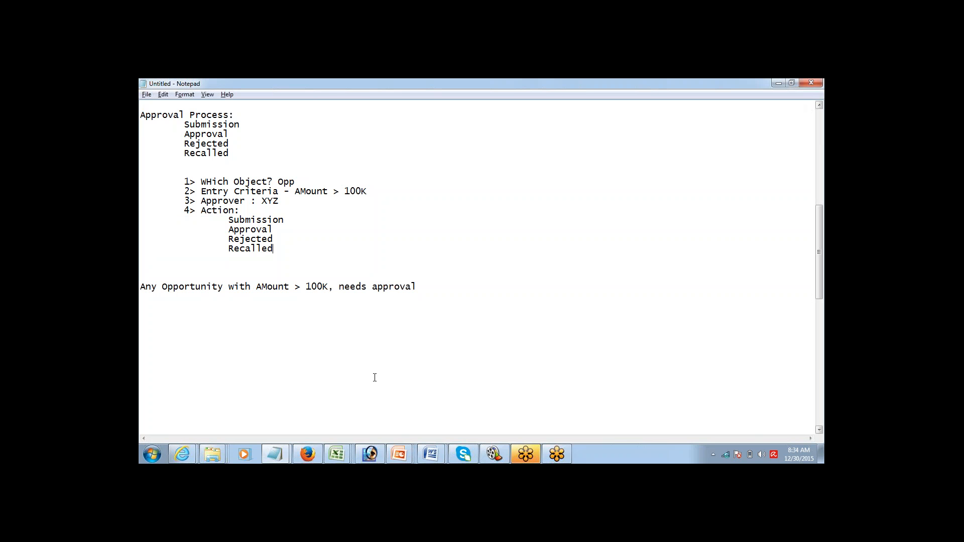
# Step: In Salesforce Setup, open Customize > Opportunities > Fields and start a new custom field
pyautogui.click(307, 454)
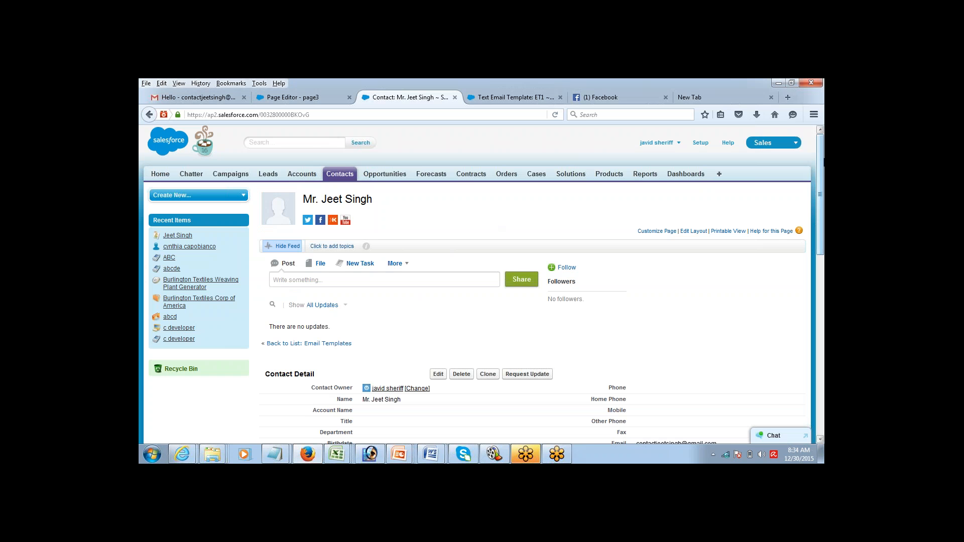
pyautogui.moveTo(823, 161)
pyautogui.mouseDown()
pyautogui.moveTo(809, 203)
pyautogui.moveTo(819, 155)
pyautogui.mouseUp()
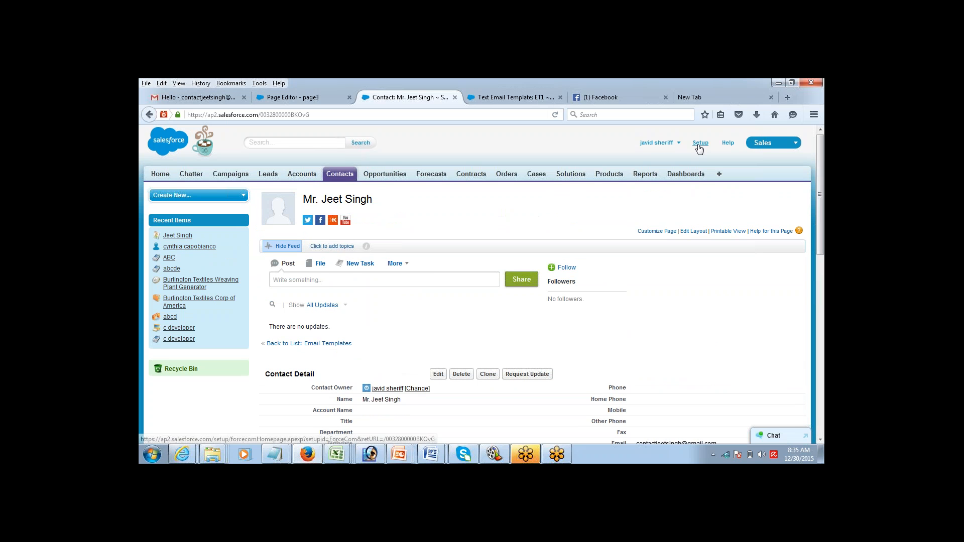
pyautogui.click(699, 146)
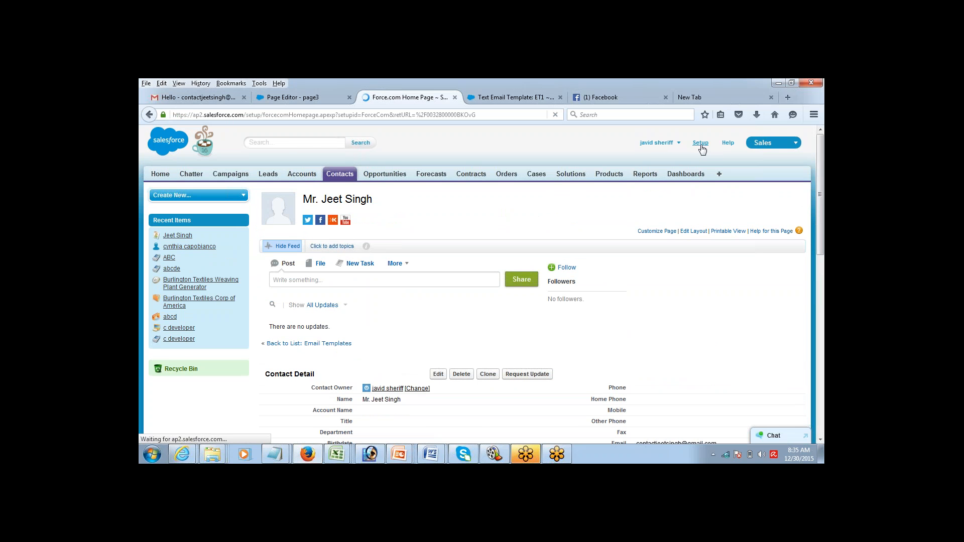
pyautogui.moveTo(823, 152); pyautogui.dragTo(765, 221)
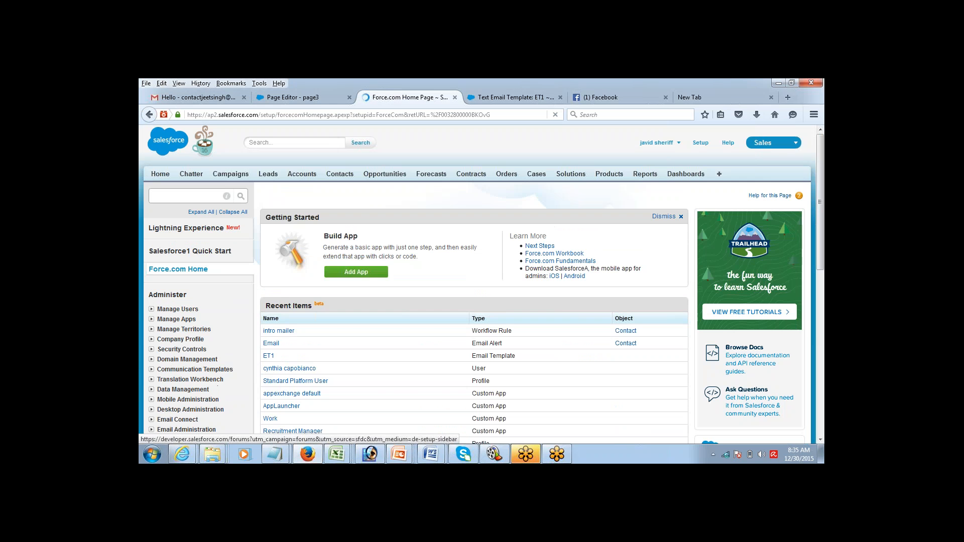
pyautogui.click(820, 440)
pyautogui.click(820, 440)
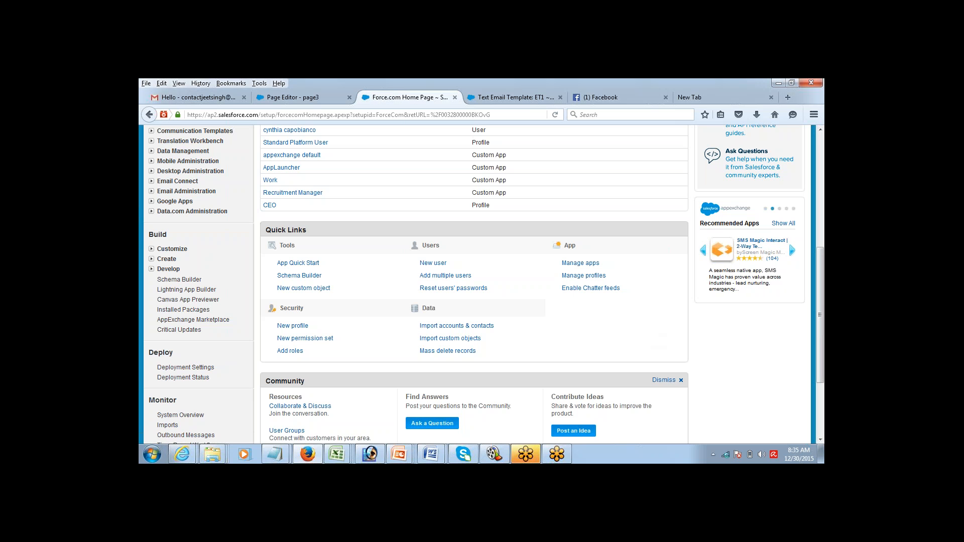
pyautogui.click(151, 249)
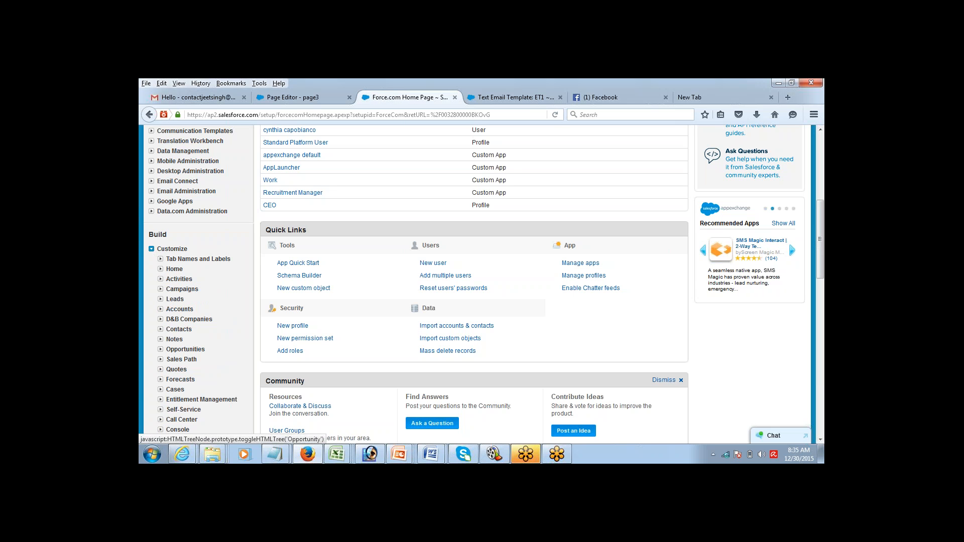
pyautogui.click(161, 349)
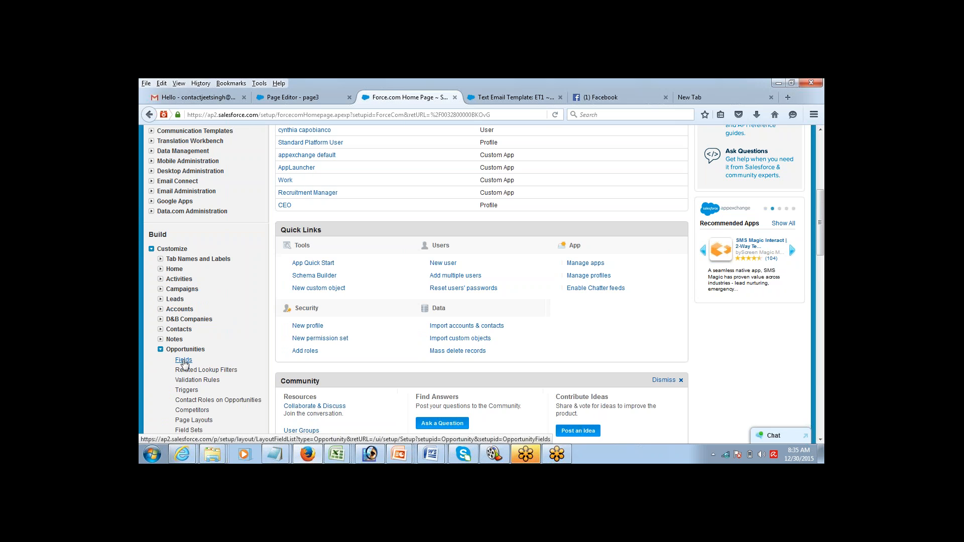
pyautogui.click(184, 361)
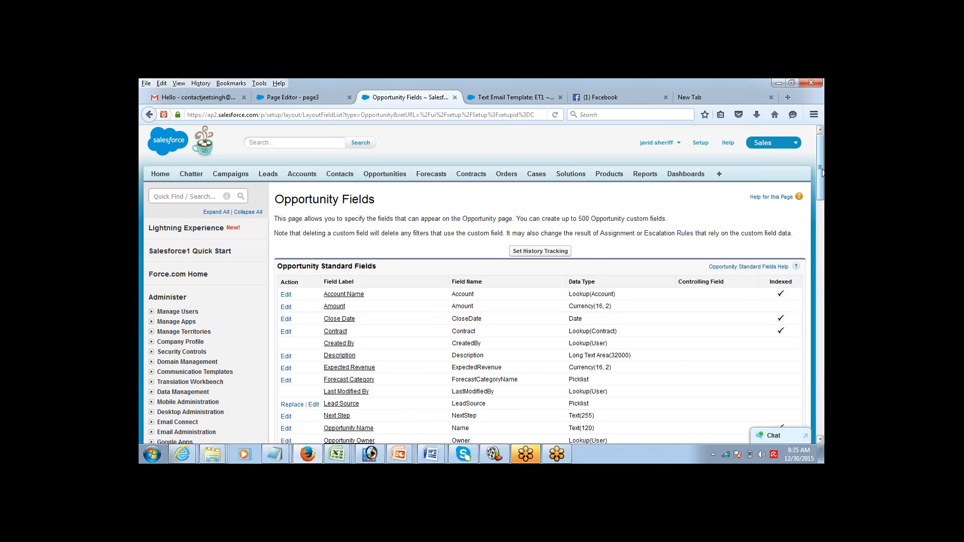
pyautogui.moveTo(822, 173); pyautogui.dragTo(822, 264)
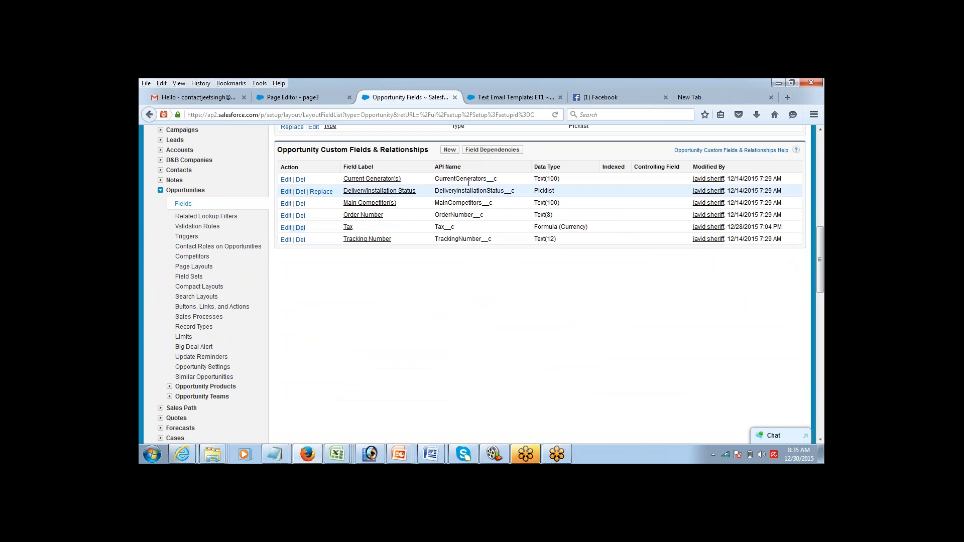
pyautogui.click(450, 150)
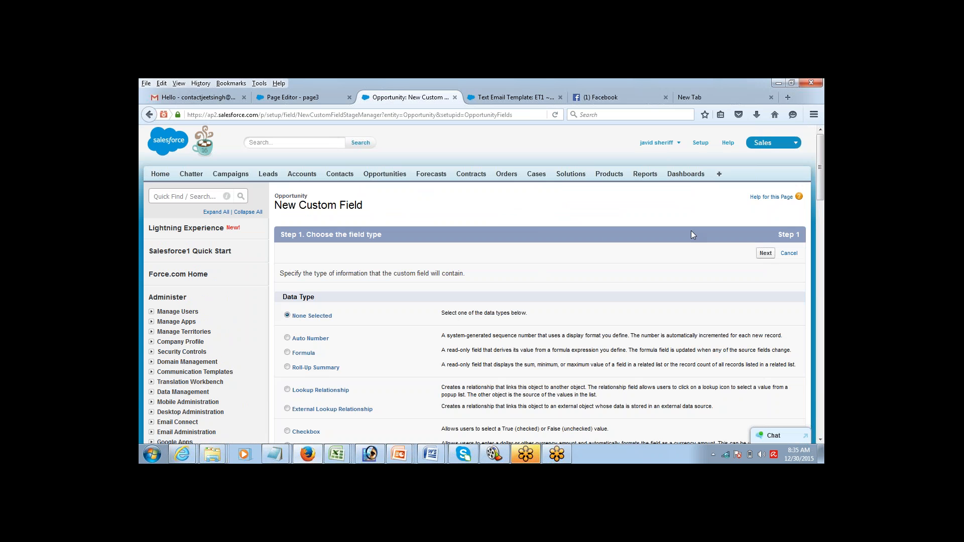
# Step: Define a Picklist labelled Approval Status with values Pending through Recalled, Pending as default
pyautogui.scroll(-10, 593, 226)
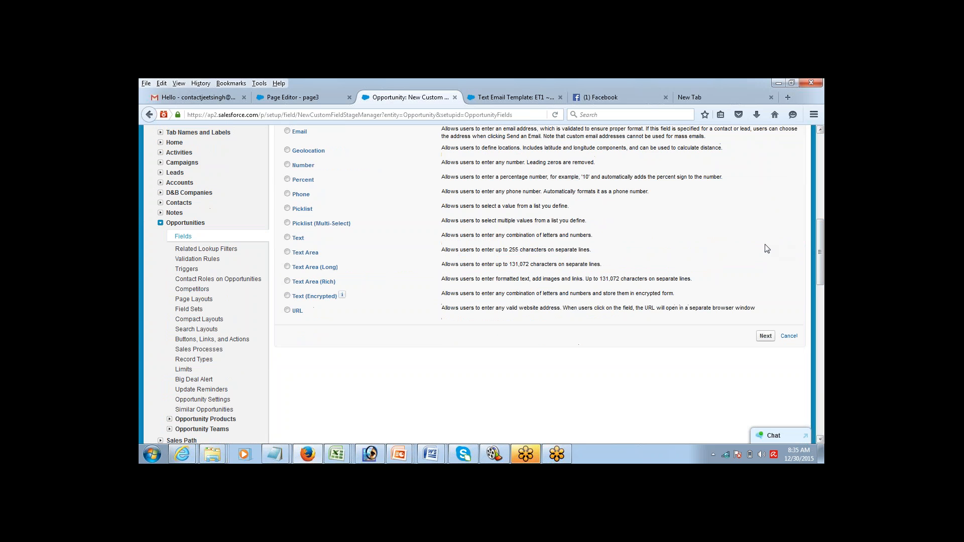
pyautogui.click(287, 208)
pyautogui.click(764, 338)
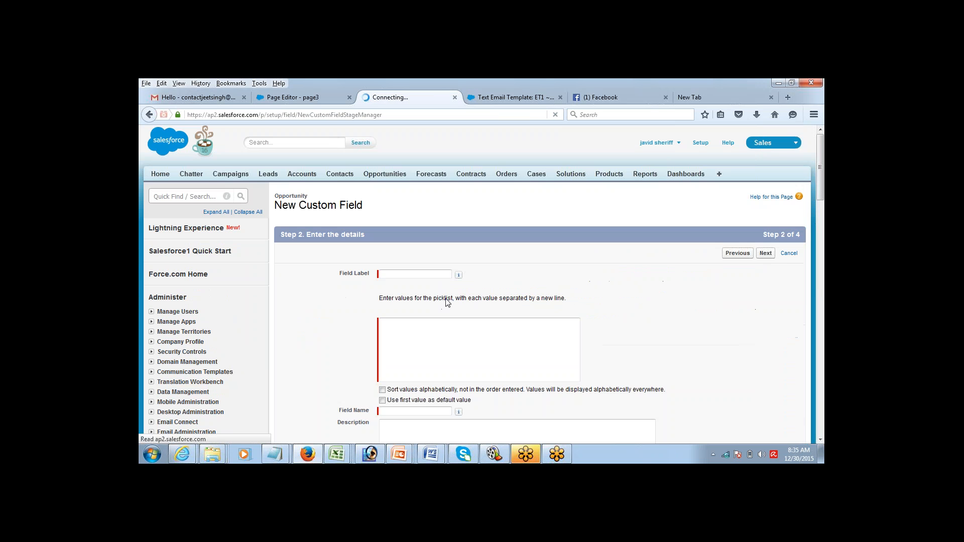
pyautogui.write('Appr')
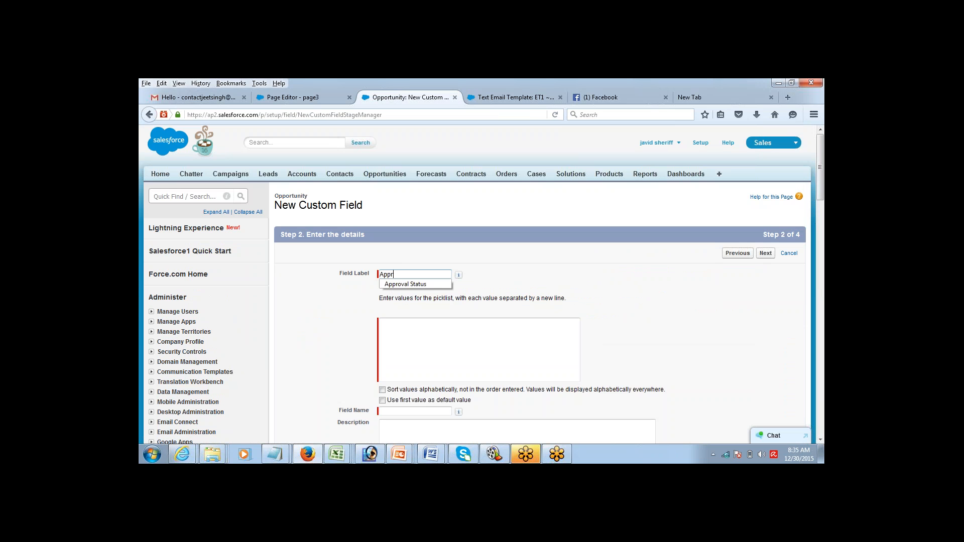
pyautogui.write('o')
pyautogui.press('Down')
pyautogui.press('Tab')
pyautogui.click(412, 322)
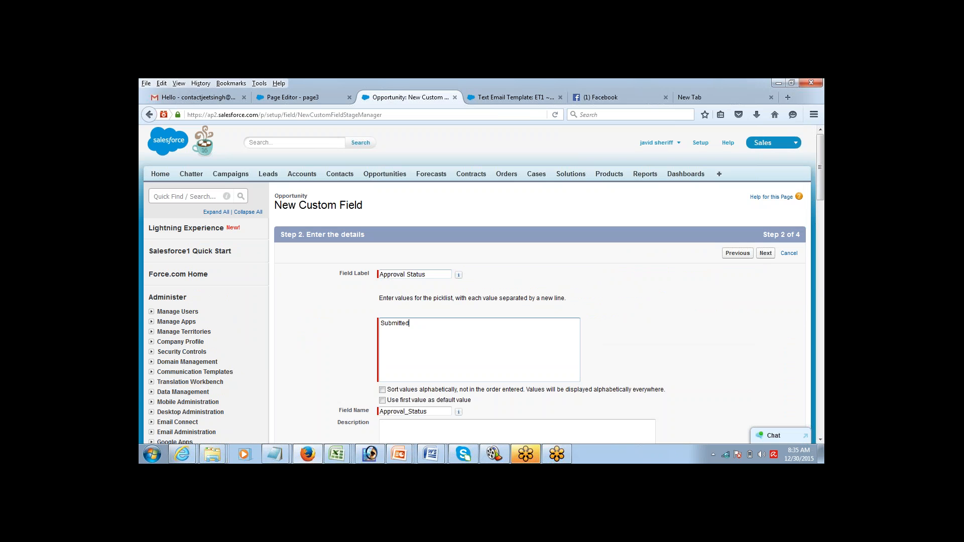
pyautogui.press('Return')
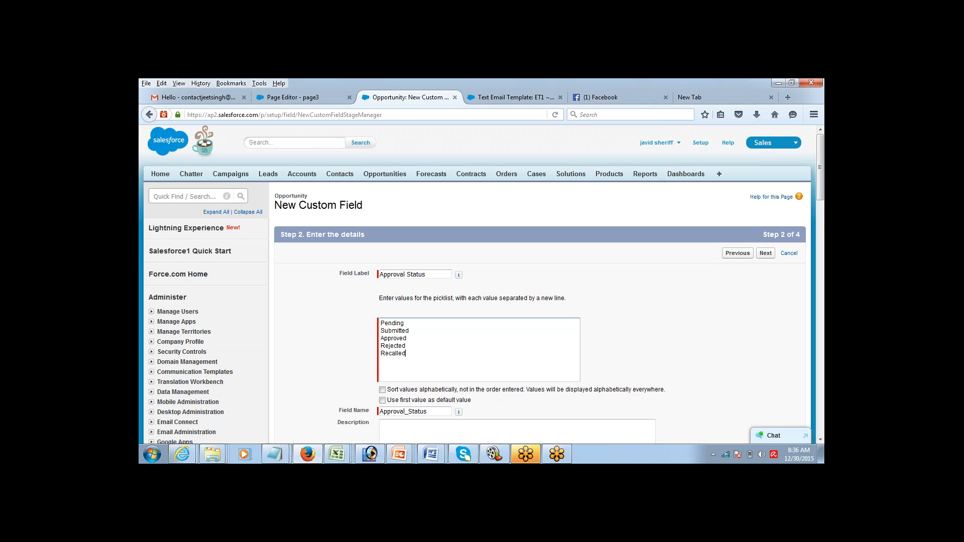
pyautogui.click(383, 400)
# Step: Make Approval Status visible to all profiles and save it to the page layouts
pyautogui.click(764, 254)
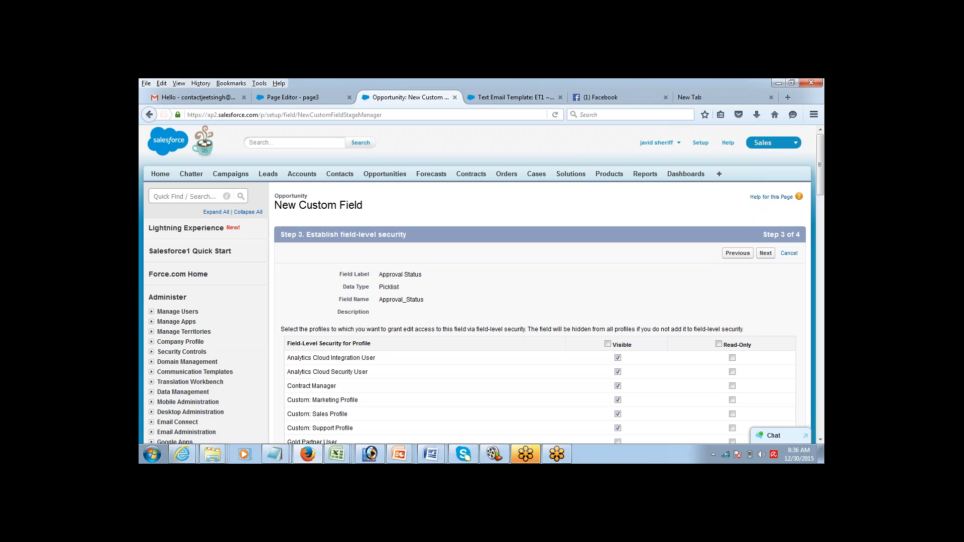
pyautogui.click(607, 344)
pyautogui.click(766, 254)
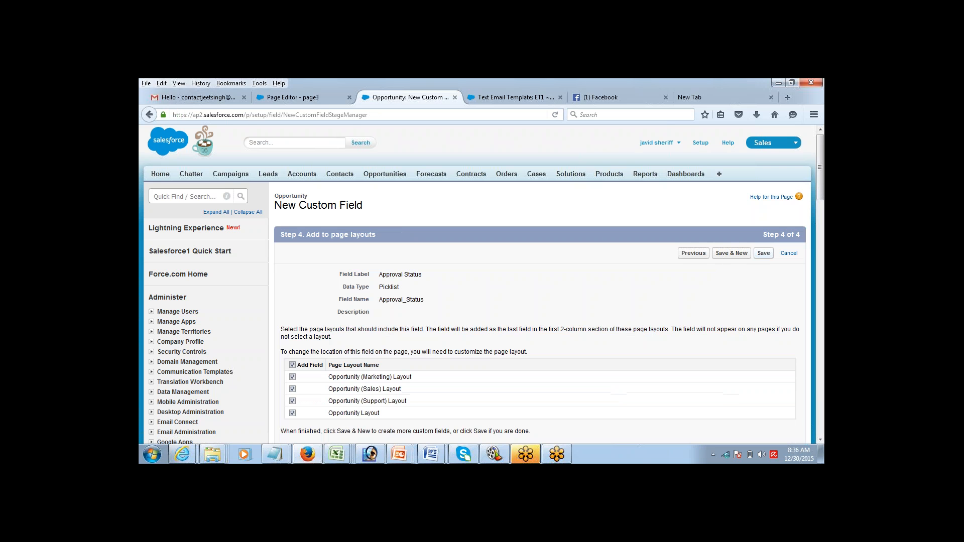
pyautogui.click(764, 253)
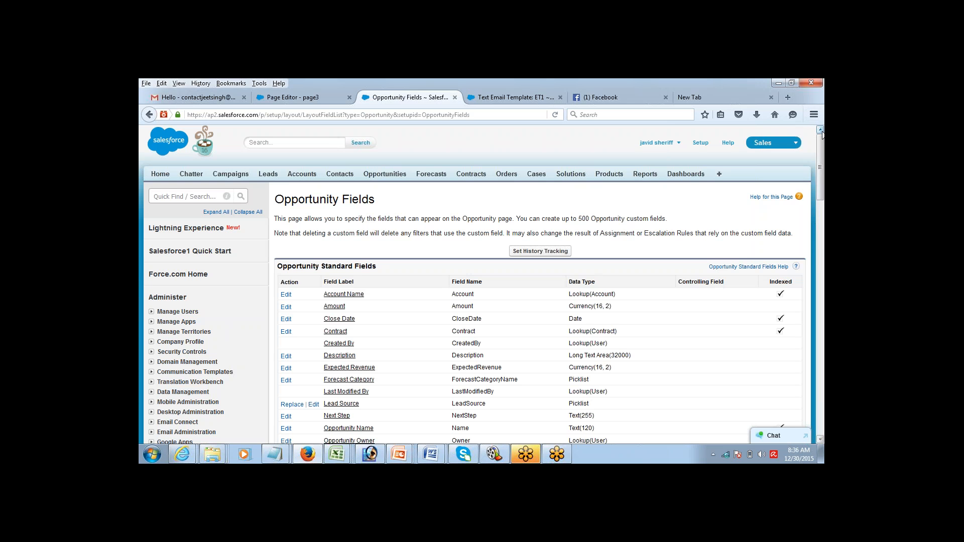
# Step: Go to Create > Workflow & Approvals > Approval Processes in Setup
pyautogui.scroll(-5, 811, 191)
pyautogui.scroll(5, 810, 203)
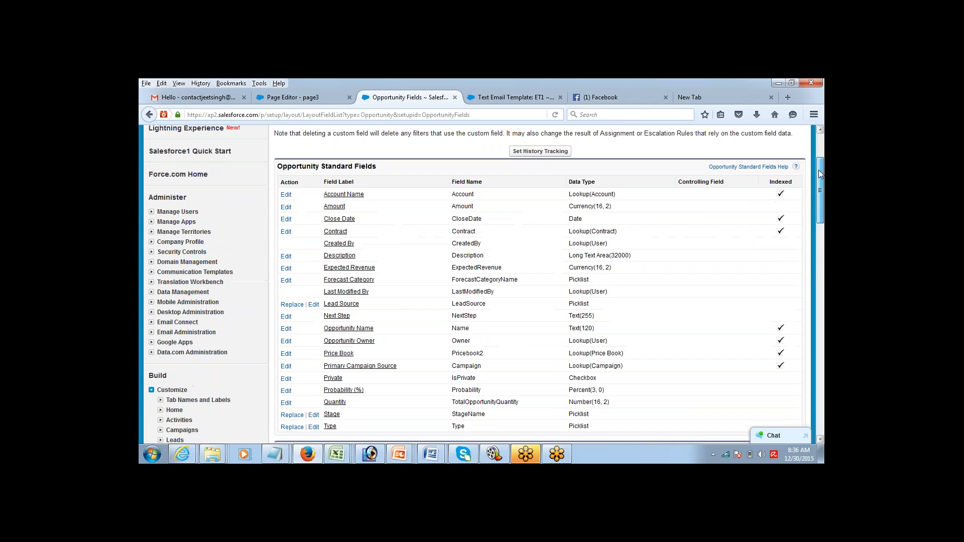
pyautogui.scroll(-10, 801, 241)
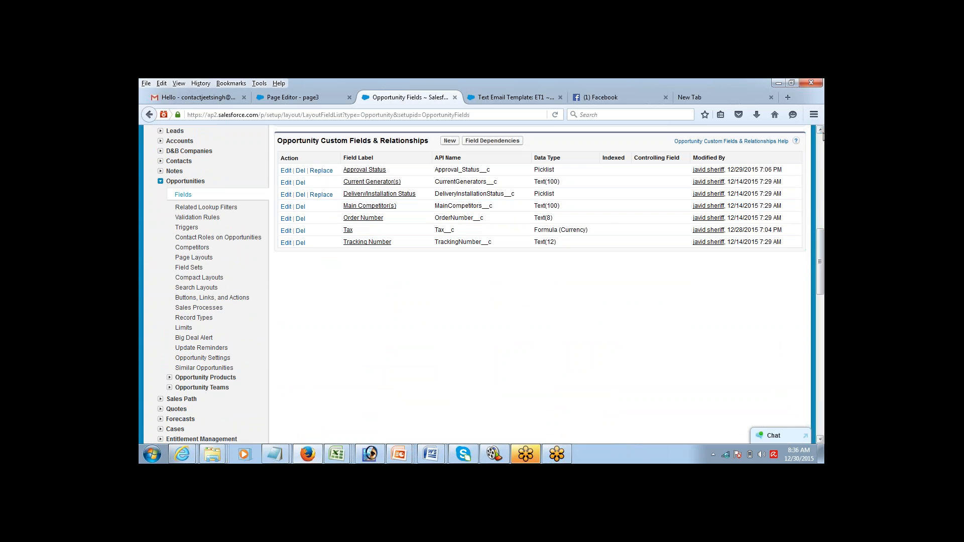
pyautogui.scroll(3, 820, 131)
pyautogui.scroll(1, 540, 251)
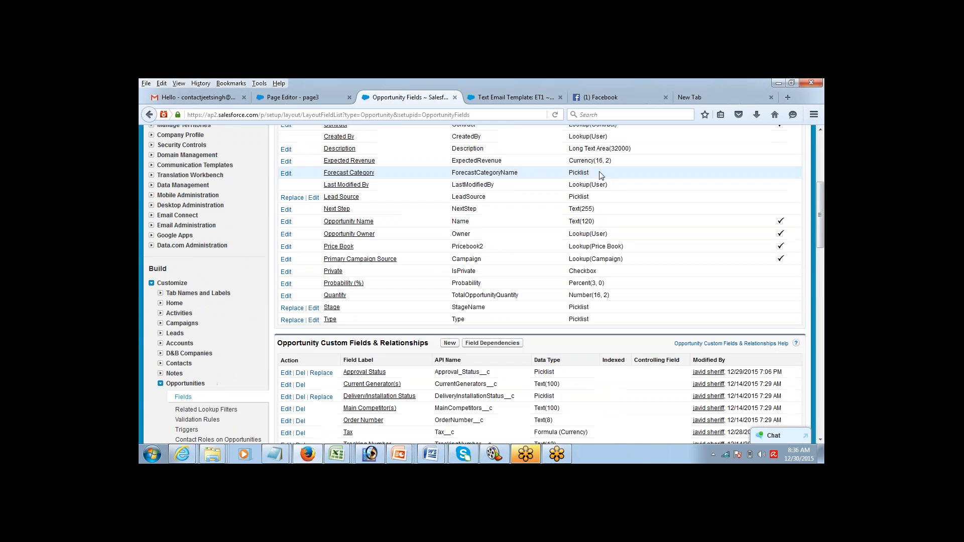
pyautogui.click(152, 283)
pyautogui.click(151, 293)
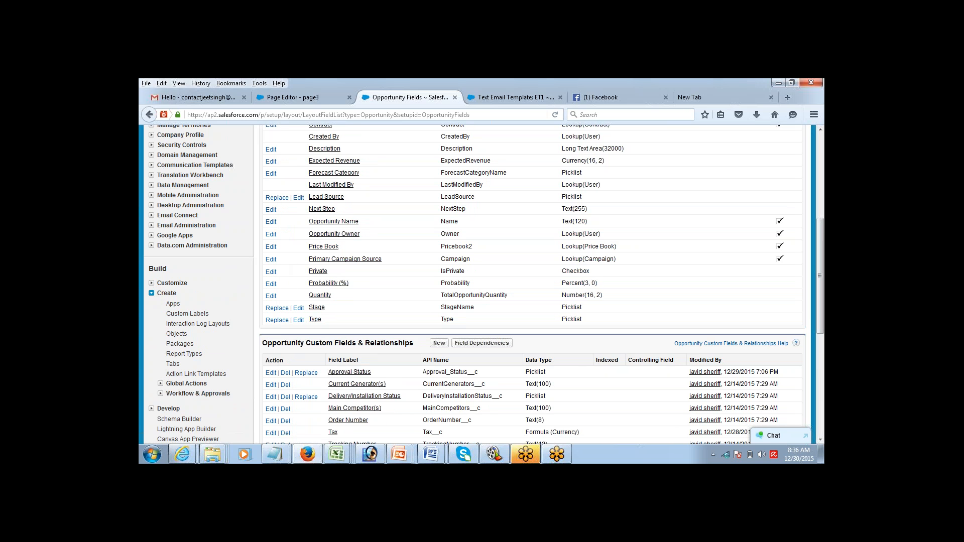
pyautogui.click(160, 393)
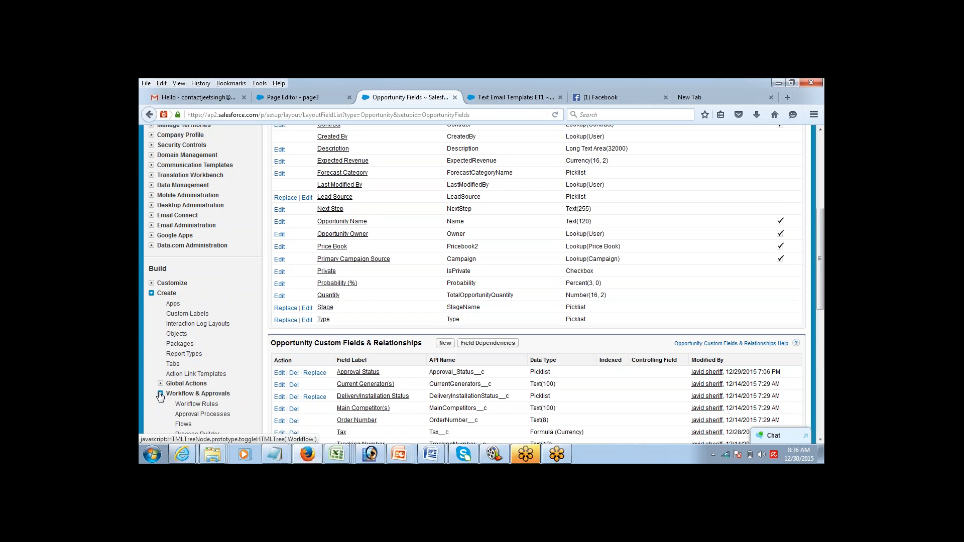
pyautogui.click(188, 416)
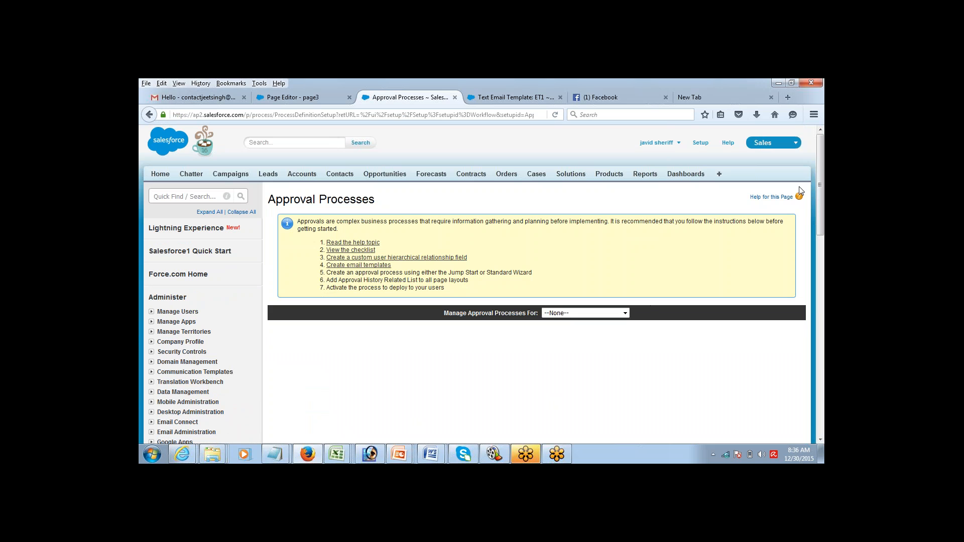
# Step: List approval processes for Opportunity and open the create-new options
pyautogui.moveTo(821, 162); pyautogui.dragTo(813, 196)
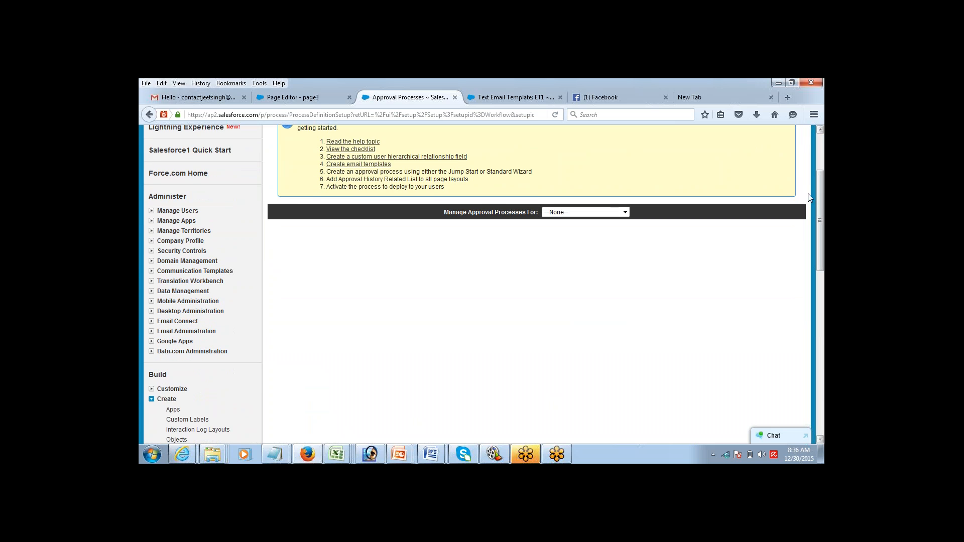
pyautogui.click(602, 210)
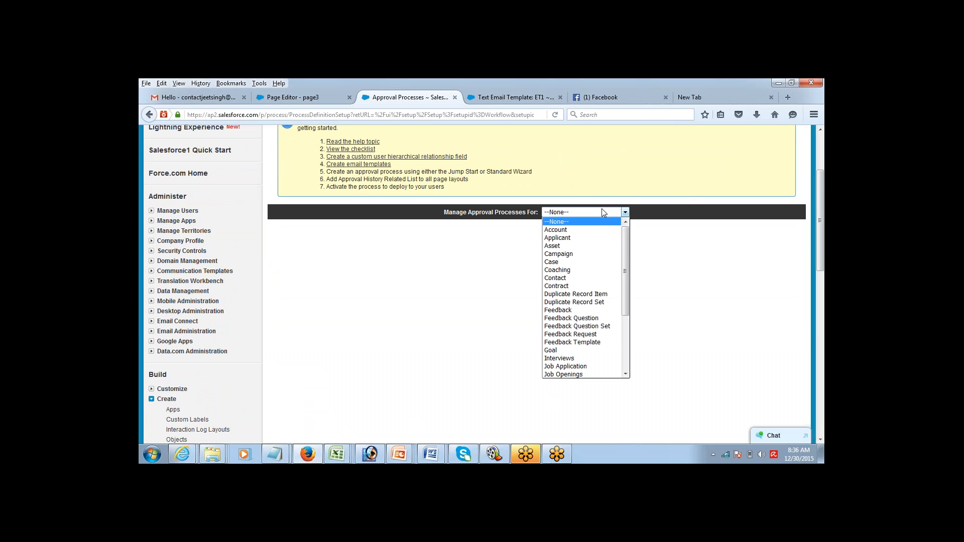
pyautogui.moveTo(627, 246)
pyautogui.mouseDown()
pyautogui.moveTo(625, 272)
pyautogui.moveTo(625, 242)
pyautogui.mouseUp()
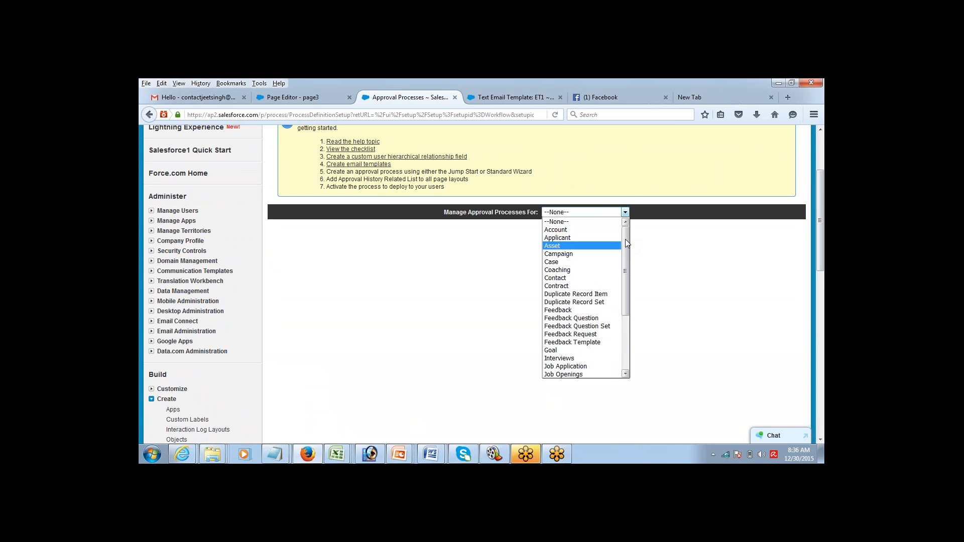
pyautogui.moveTo(626, 243); pyautogui.dragTo(625, 297)
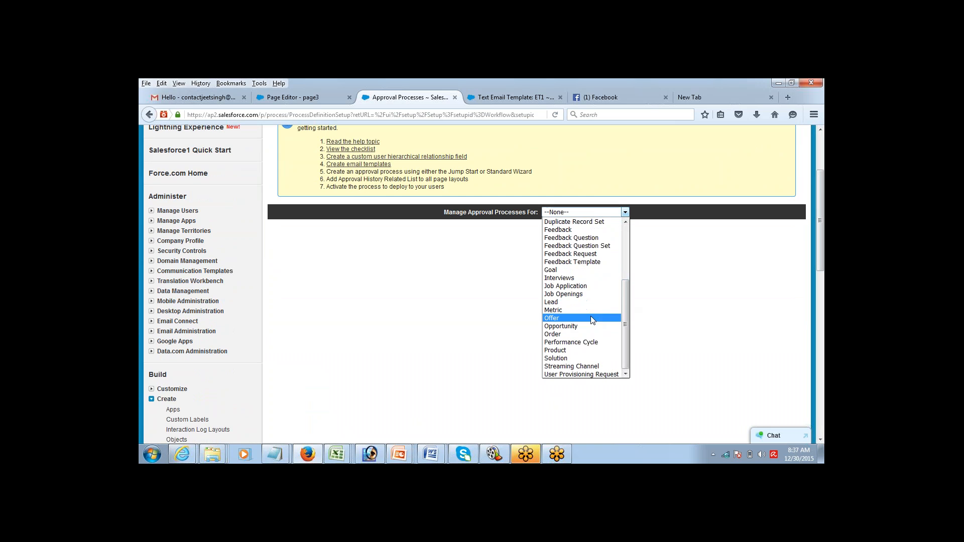
pyautogui.click(588, 327)
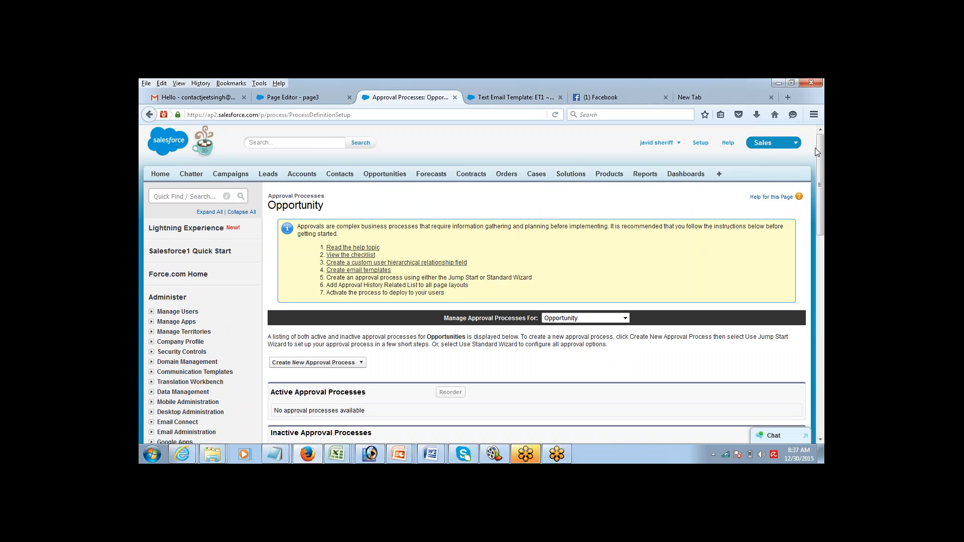
pyautogui.moveTo(820, 162); pyautogui.dragTo(820, 178)
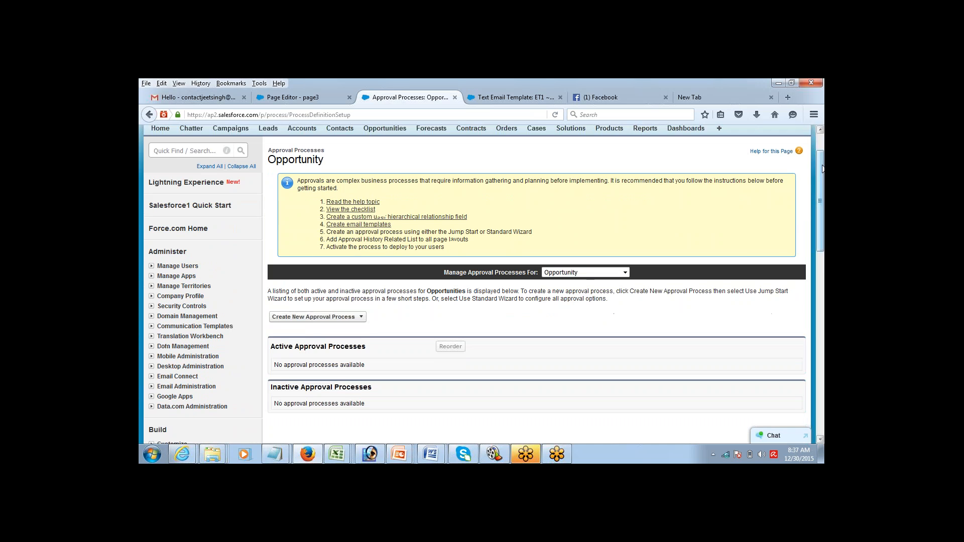
pyautogui.click(305, 320)
# Step: Start the Jump Start Wizard and name the process AP1, letting Unique Name fill as AP1
pyautogui.click(313, 328)
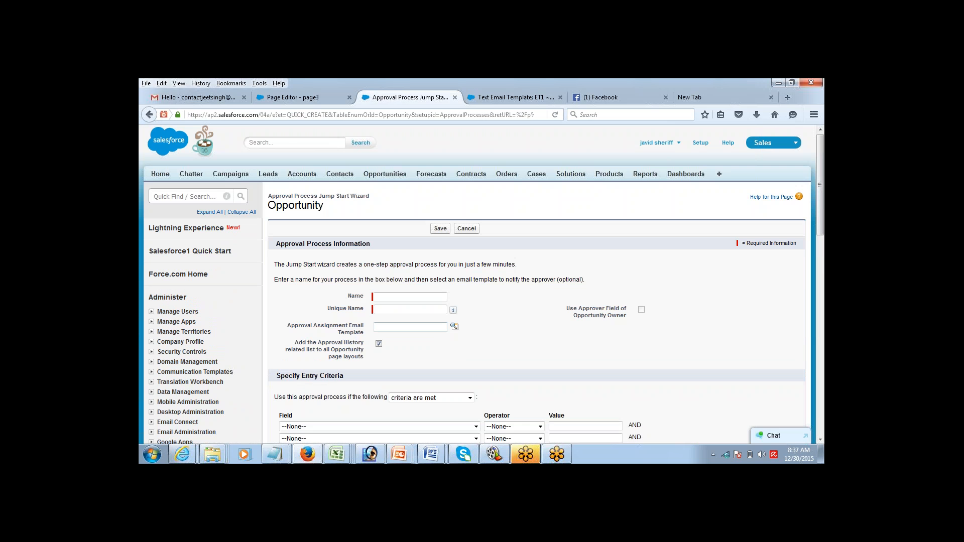
pyautogui.click(395, 297)
pyautogui.write('AP')
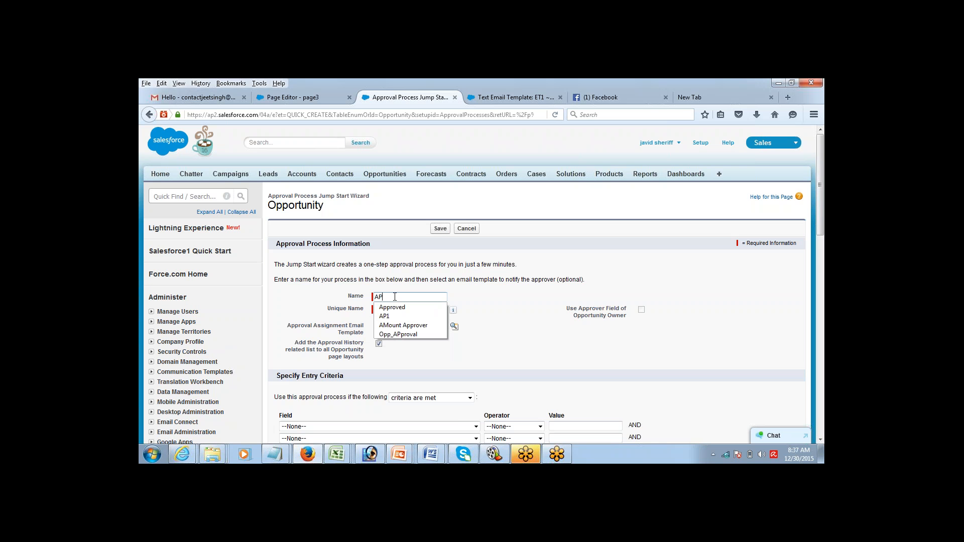
pyautogui.write('1')
pyautogui.press('Tab')
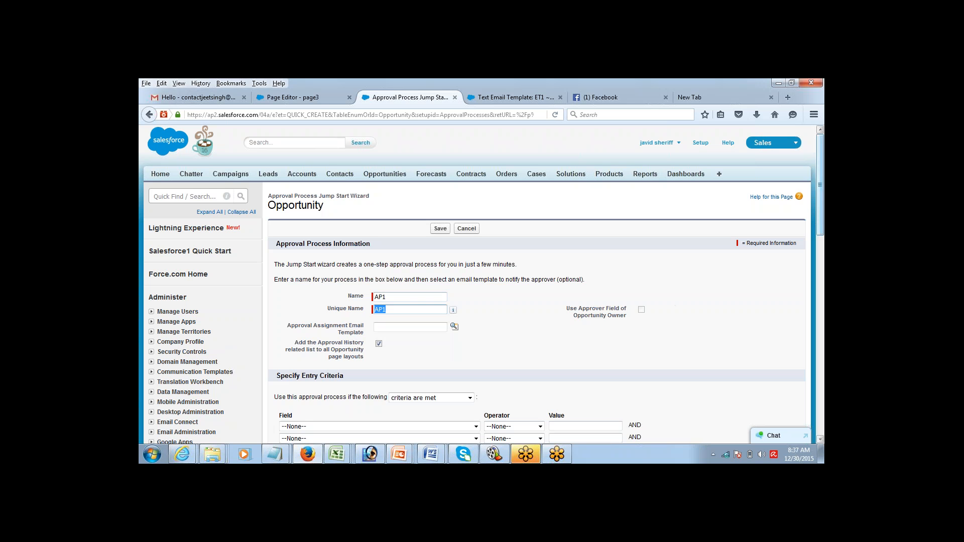
pyautogui.moveTo(823, 167); pyautogui.dragTo(787, 221)
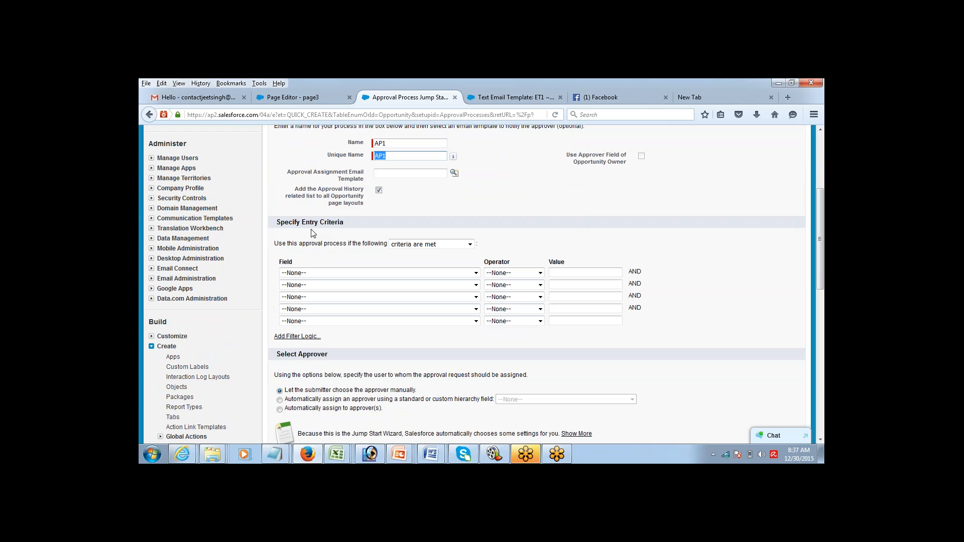
pyautogui.click(281, 223)
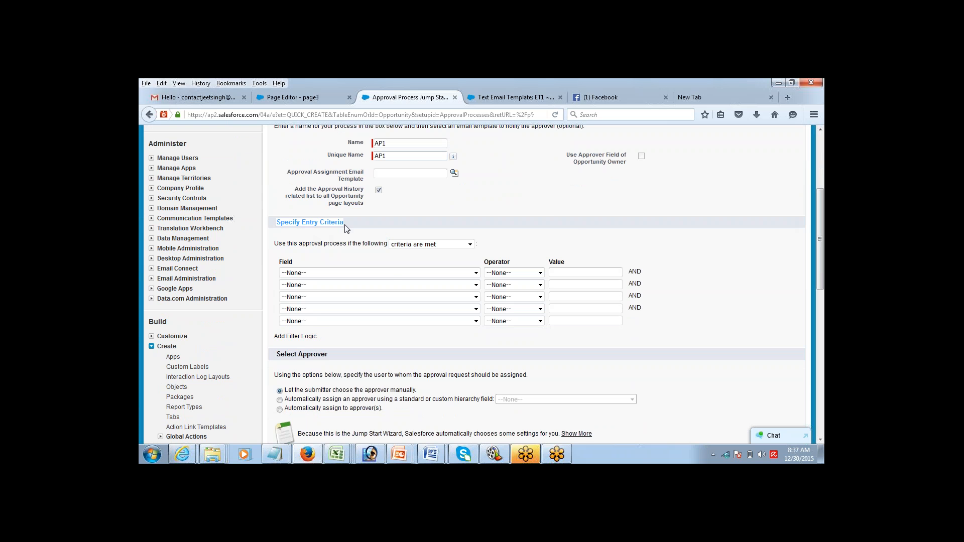
# Step: Set the entry criterion to Opportunity: Amount greater than 100000
pyautogui.click(392, 272)
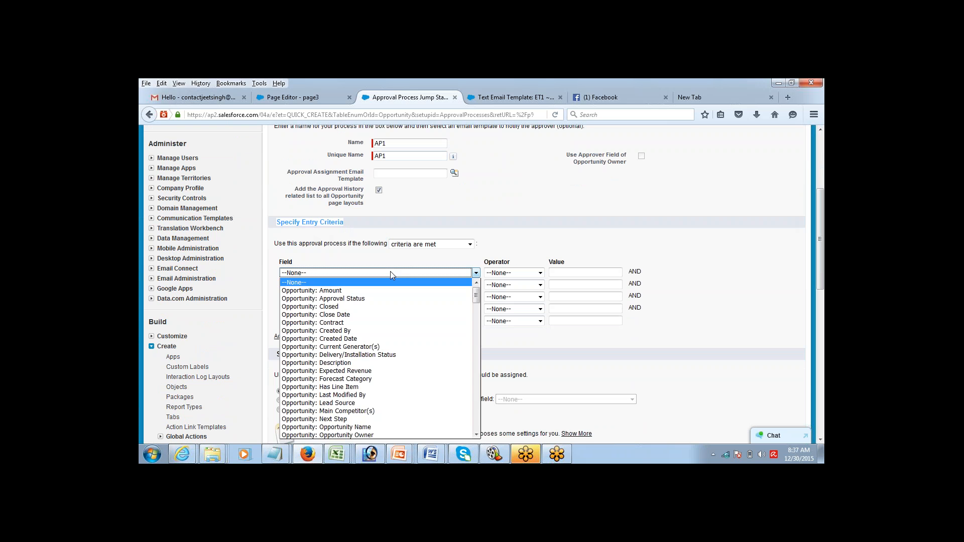
pyautogui.click(392, 291)
pyautogui.click(512, 274)
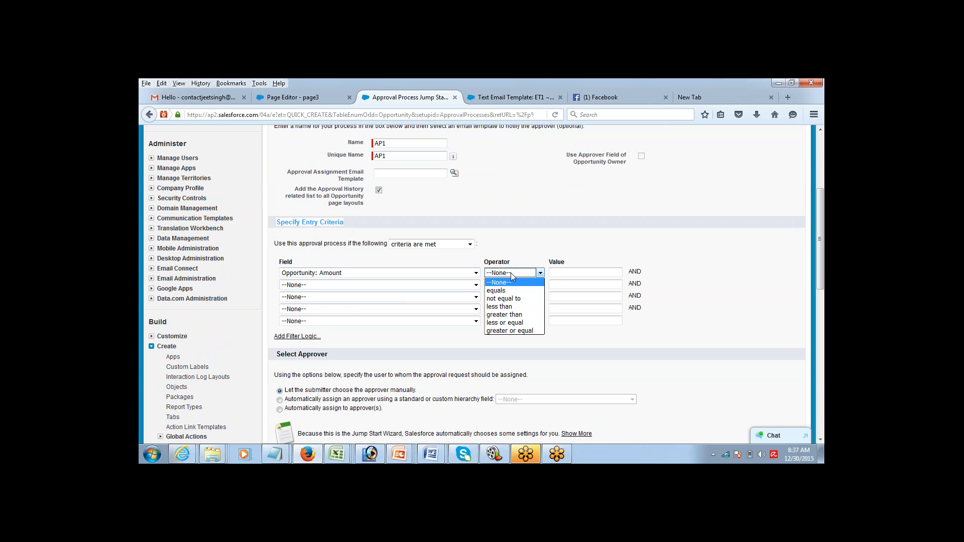
pyautogui.click(510, 315)
pyautogui.click(568, 271)
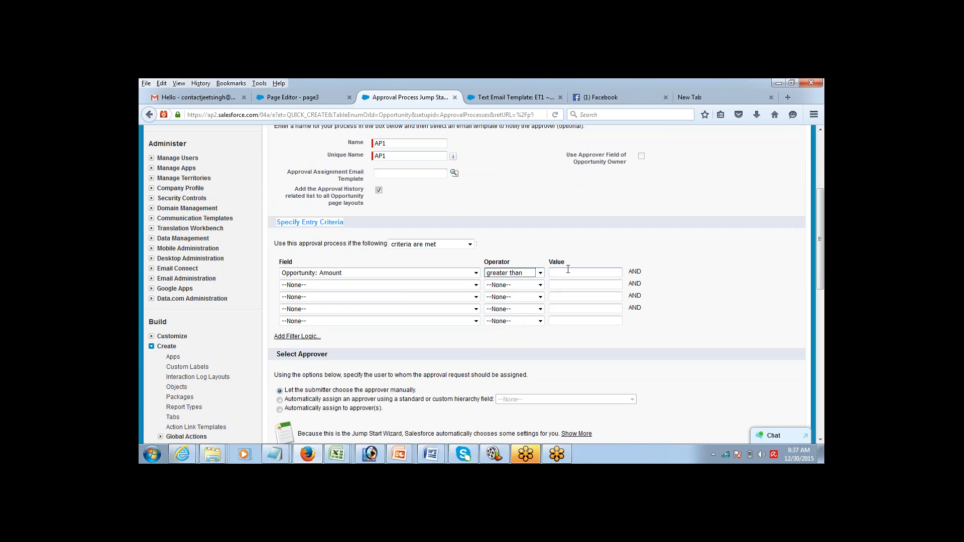
pyautogui.write('1')
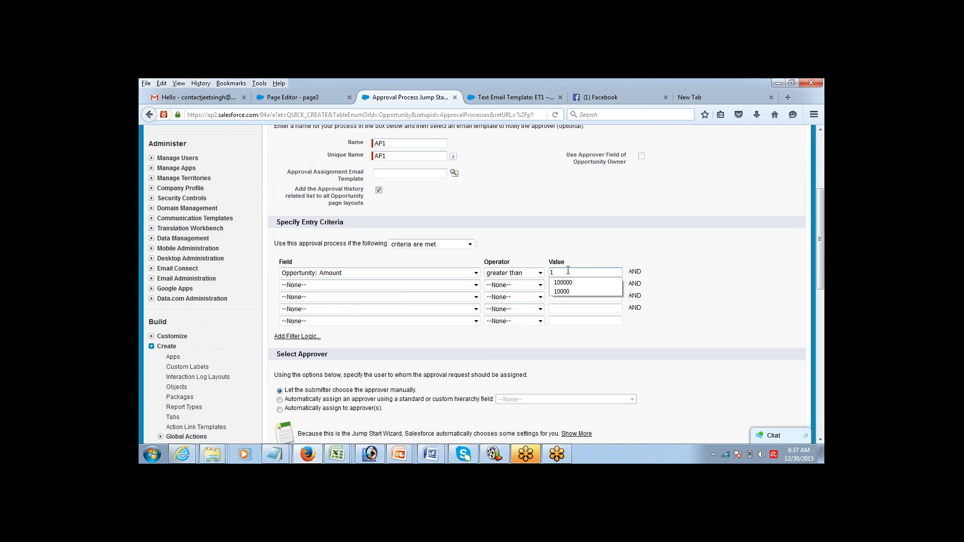
pyautogui.write('00000')
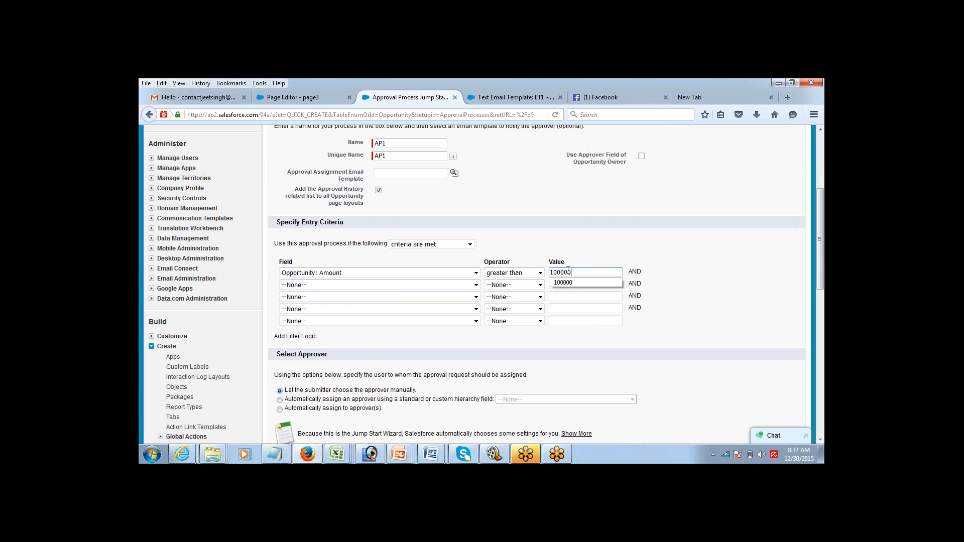
pyautogui.click(648, 258)
# Step: Select 'Let the submitter choose the approver manually'
pyautogui.moveTo(815, 201); pyautogui.dragTo(788, 237)
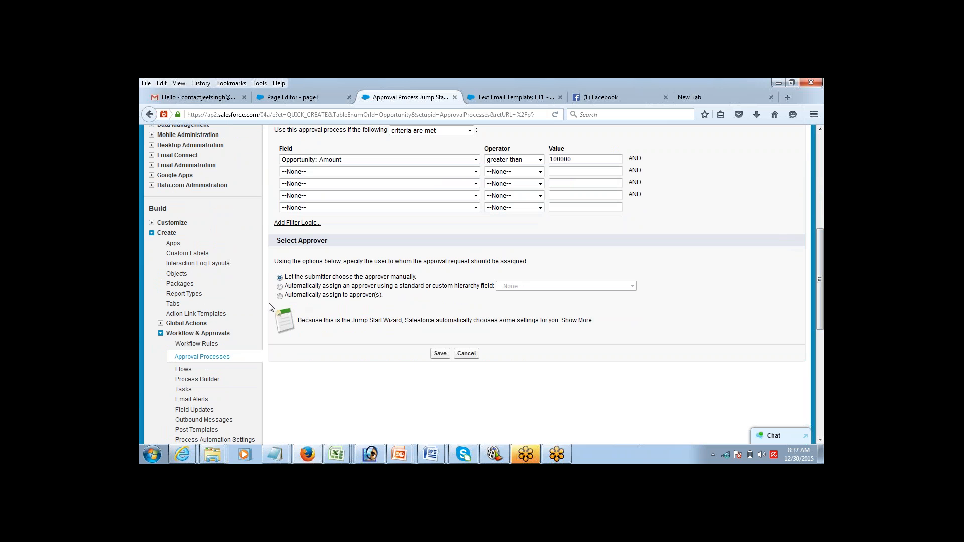
pyautogui.click(280, 296)
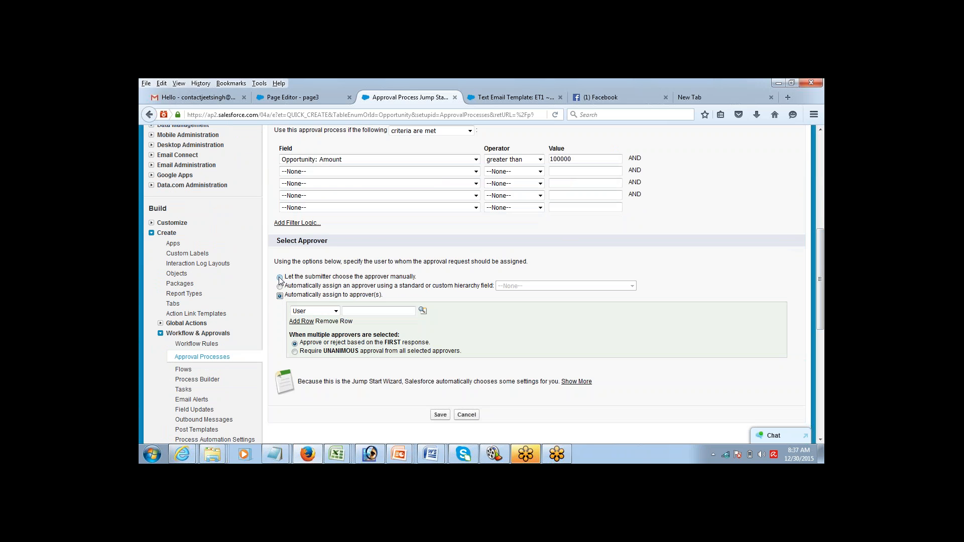
pyautogui.click(279, 277)
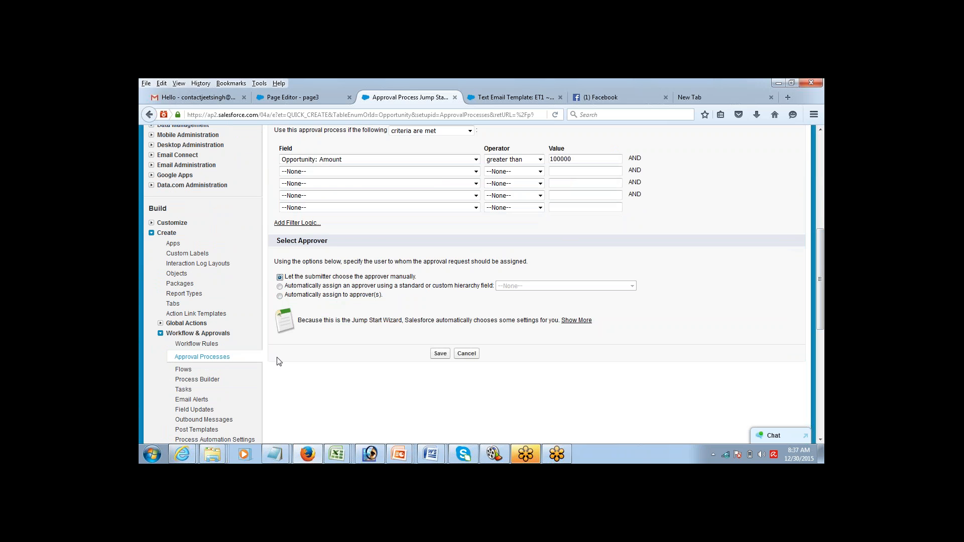
pyautogui.moveTo(274, 454)
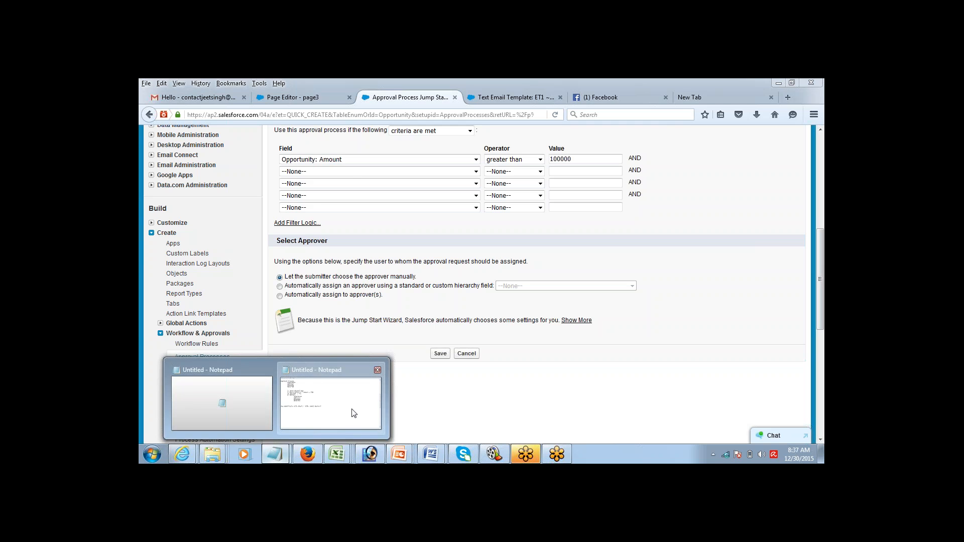
pyautogui.click(330, 403)
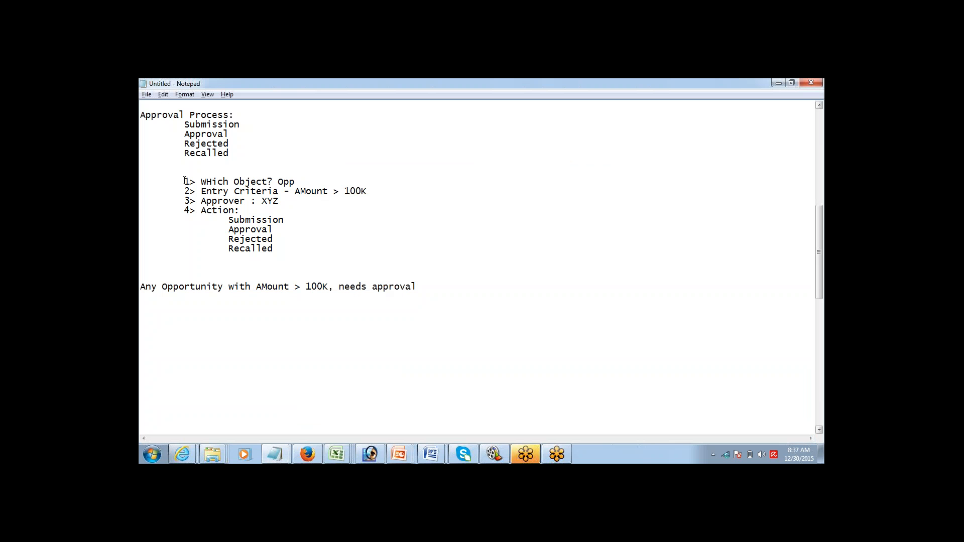
pyautogui.moveTo(184, 180); pyautogui.dragTo(182, 202)
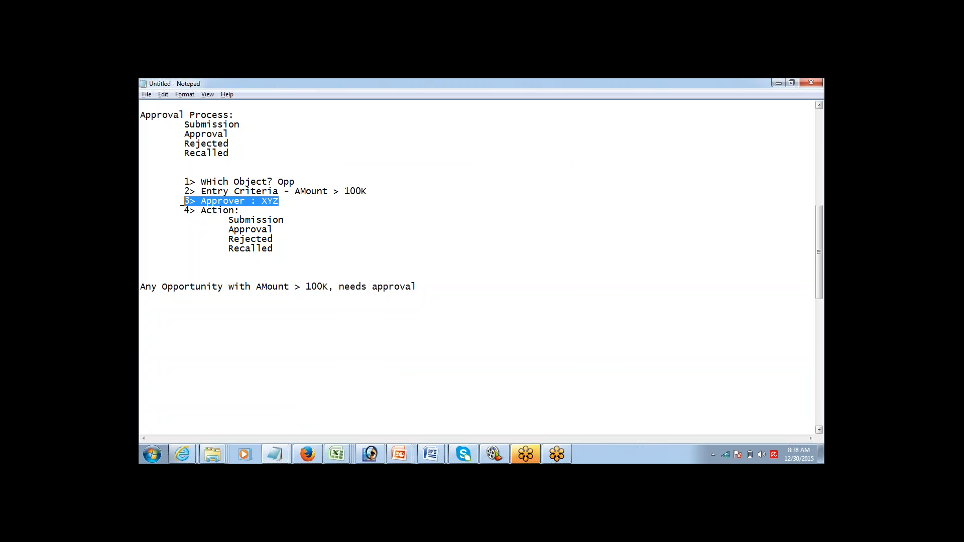
pyautogui.click(309, 454)
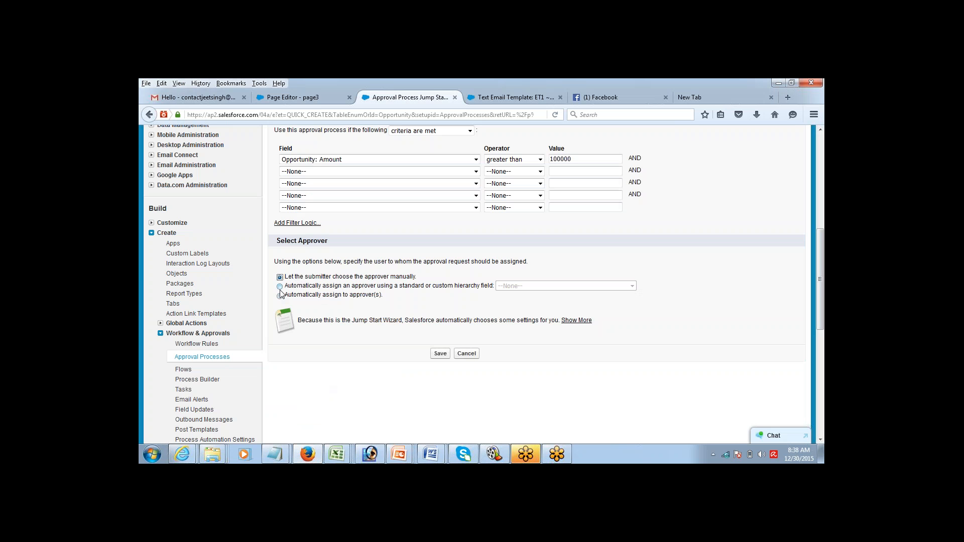
# Step: Set AP1 to automatically assign approval to specific User approvers
pyautogui.click(280, 287)
pyautogui.click(280, 295)
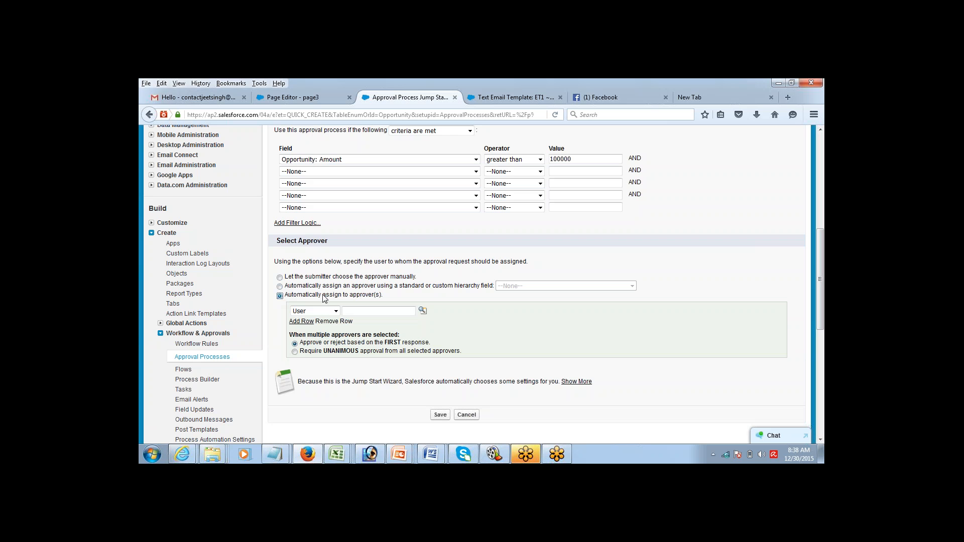
pyautogui.click(326, 312)
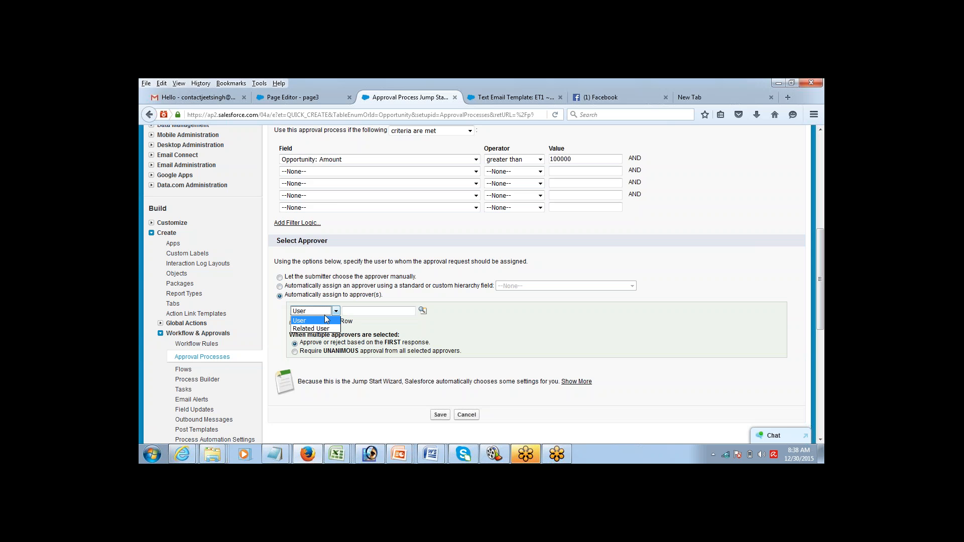
pyautogui.click(325, 316)
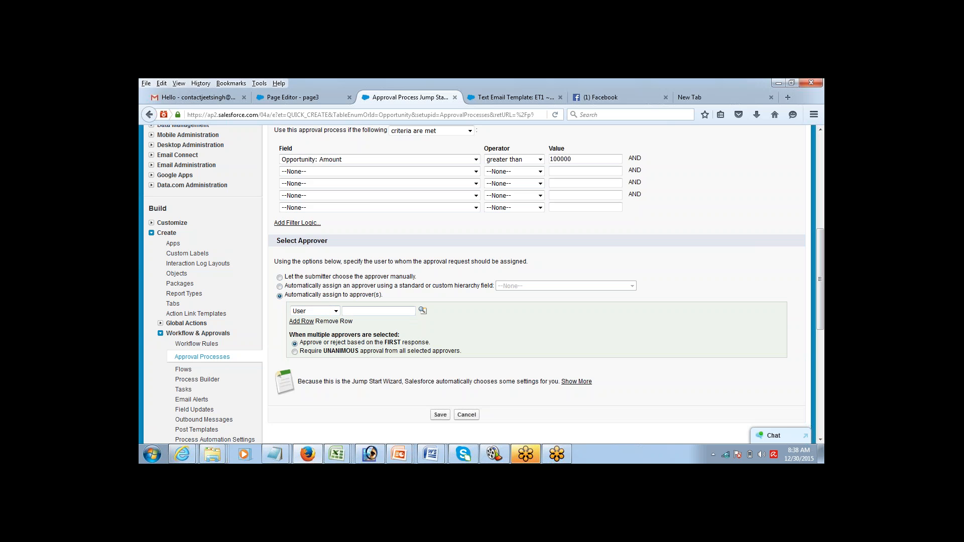
# Step: Search users by the approver's full name, find no match, and close the Lookup
pyautogui.click(423, 311)
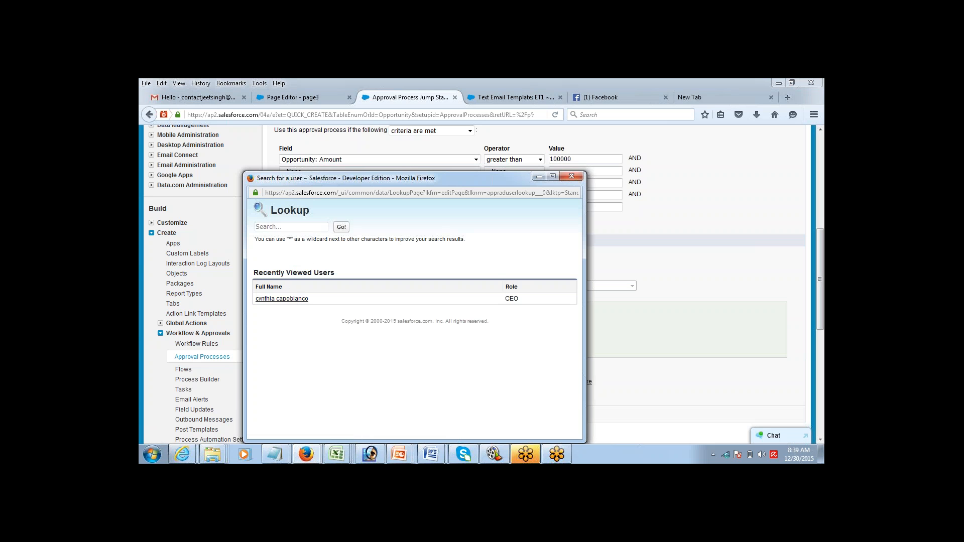
pyautogui.click(314, 229)
pyautogui.write('javed')
pyautogui.press('Return')
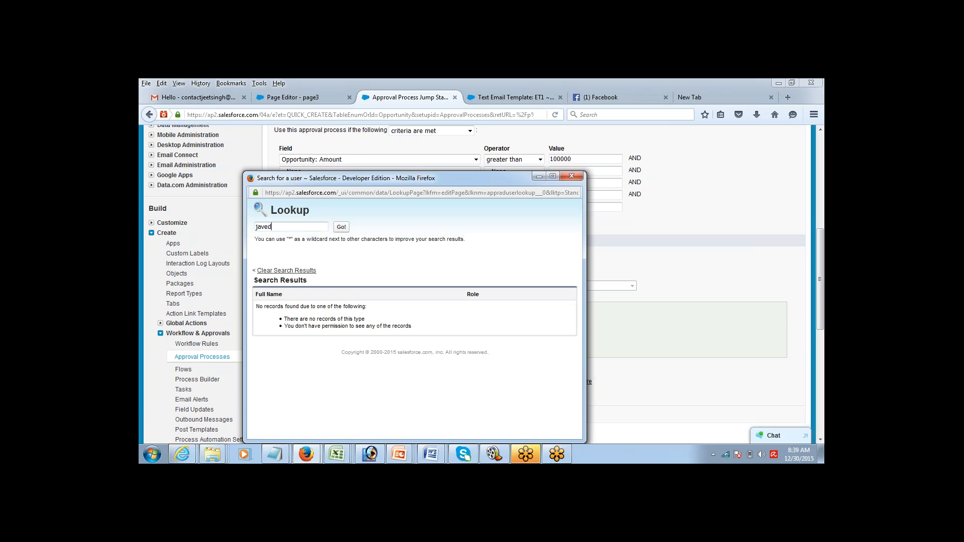
pyautogui.click(316, 228)
pyautogui.doubleClick(315, 228)
pyautogui.press('BackSpace')
pyautogui.click(425, 223)
pyautogui.click(539, 176)
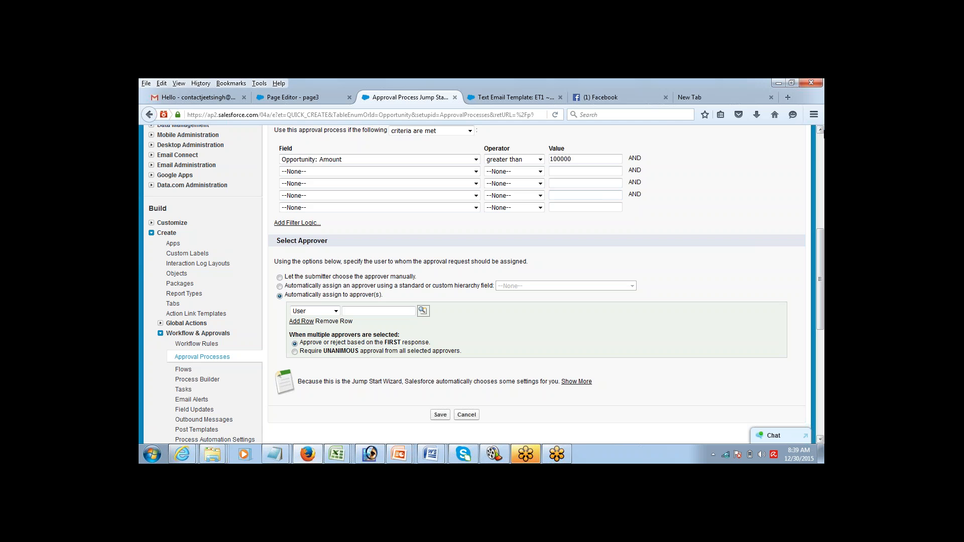
# Step: Search users by a partial name and fill the matching user into the approver row
pyautogui.click(820, 129)
pyautogui.scroll(5, 820, 129)
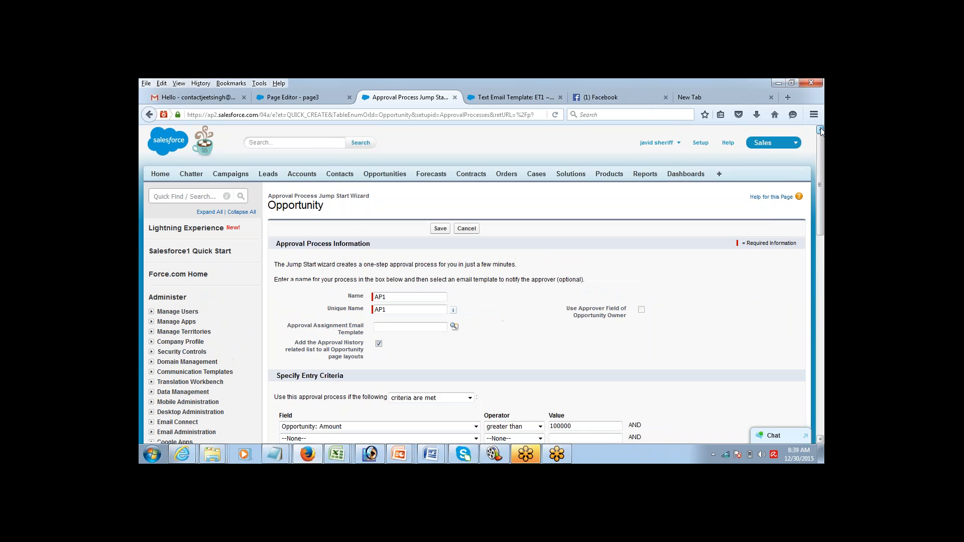
pyautogui.moveTo(823, 160); pyautogui.dragTo(822, 241)
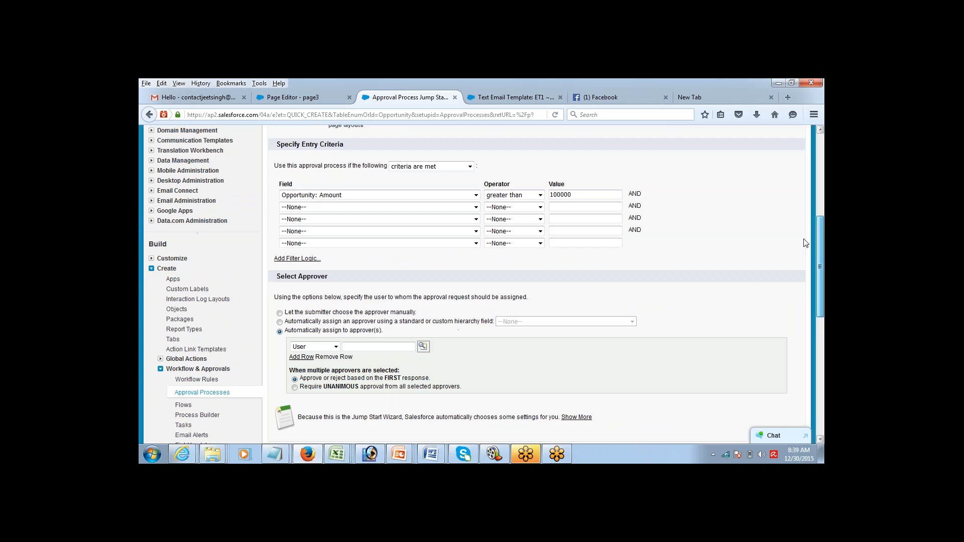
pyautogui.click(423, 348)
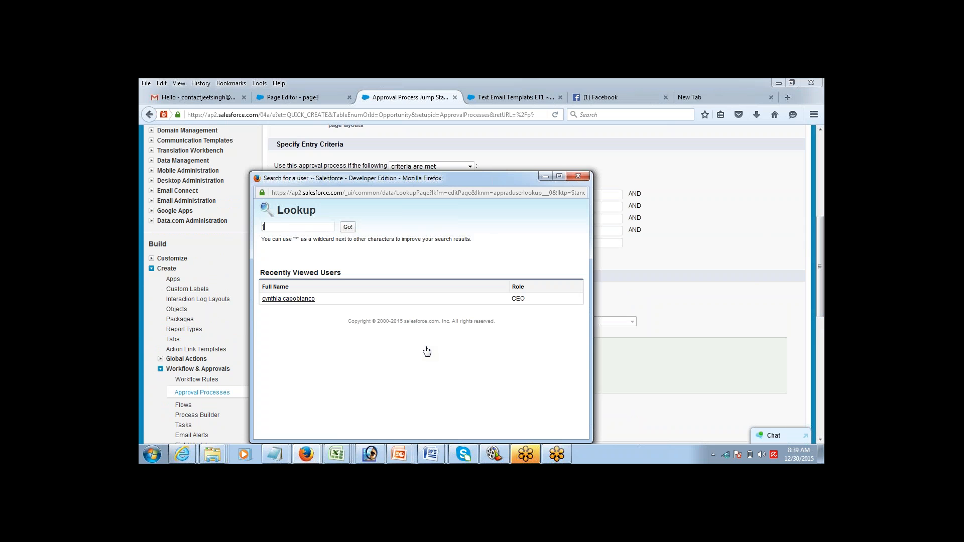
pyautogui.write('jav')
pyautogui.press('Return')
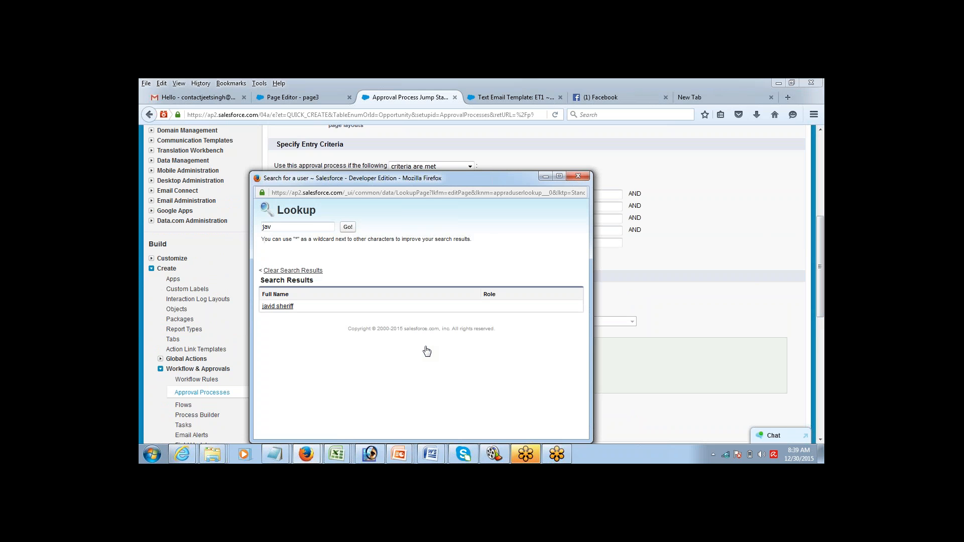
pyautogui.click(279, 308)
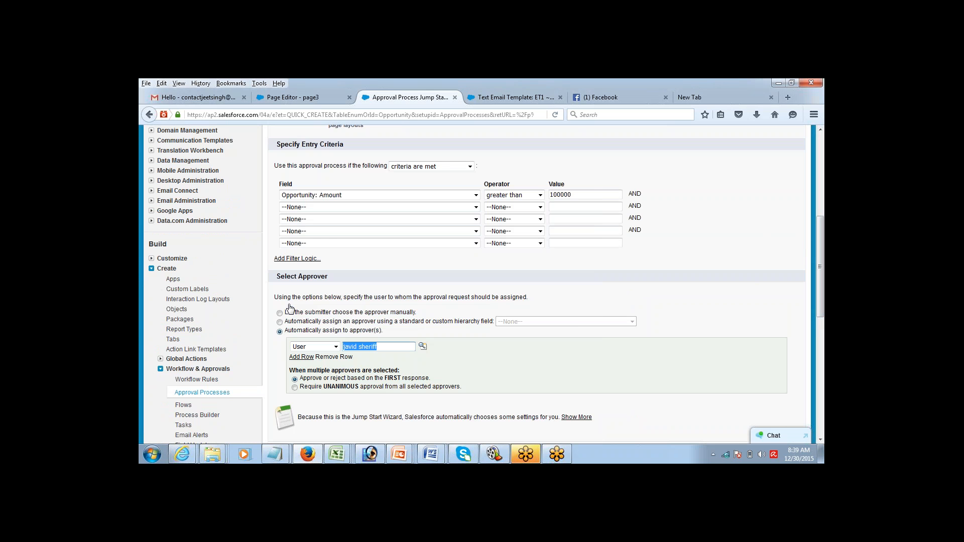
pyautogui.click(638, 285)
pyautogui.click(821, 441)
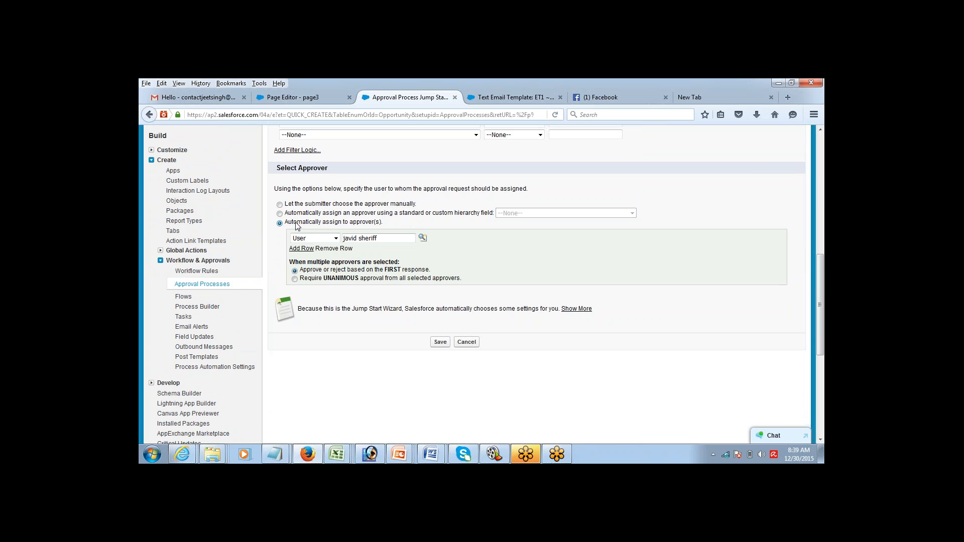
# Step: Add a second approver row and choose 'Approve or reject based on the FIRST response'
pyautogui.click(301, 248)
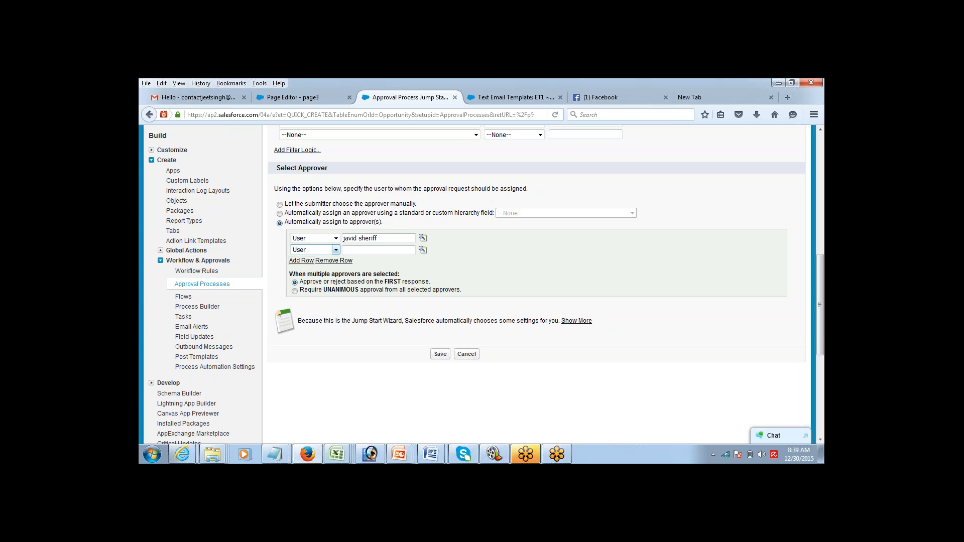
pyautogui.click(303, 284)
pyautogui.moveTo(303, 284); pyautogui.dragTo(430, 286)
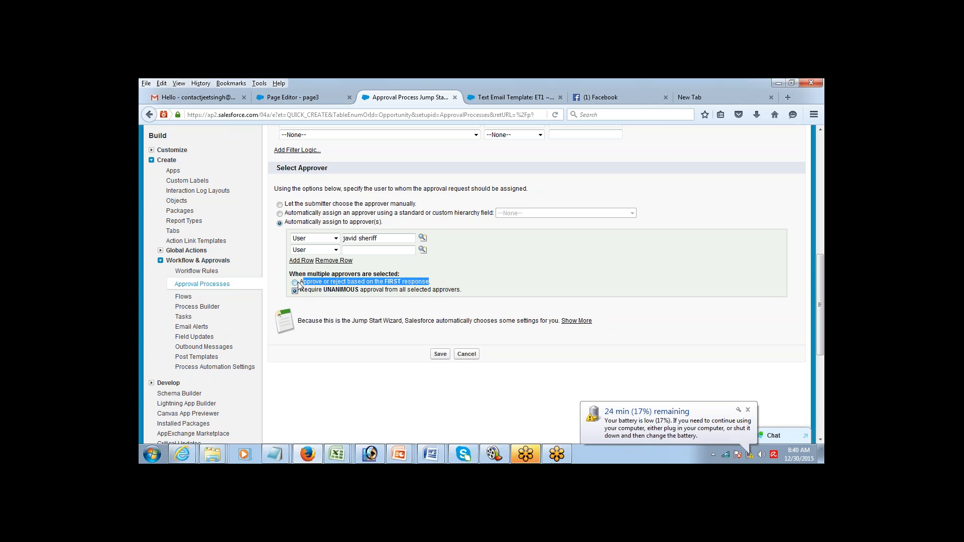
pyautogui.click(298, 283)
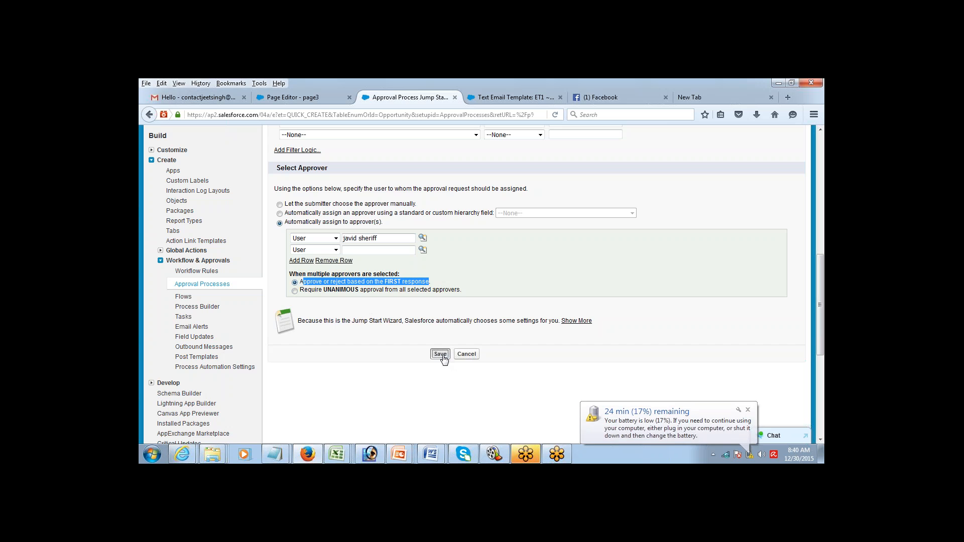
# Step: Save AP1, acknowledge the activation reminder, and view its detail page
pyautogui.click(440, 354)
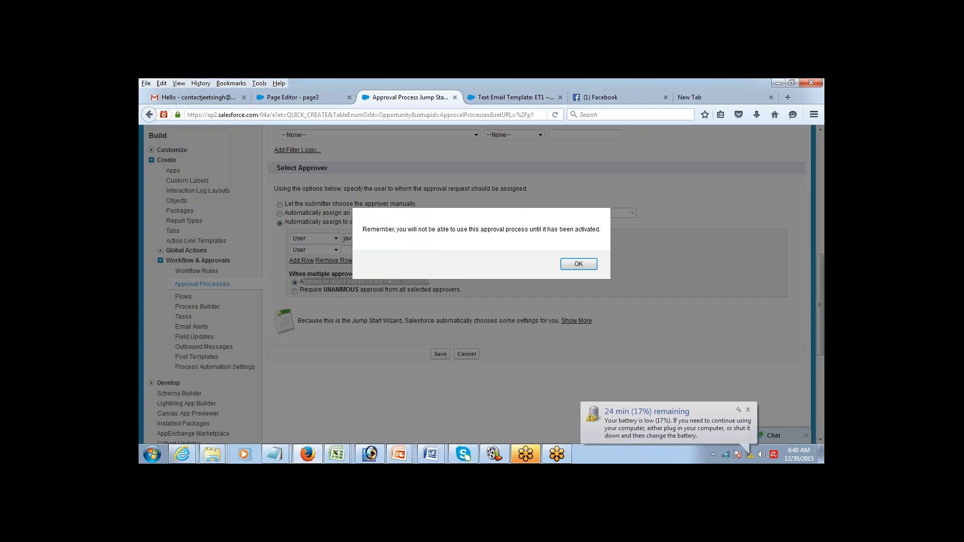
pyautogui.click(578, 264)
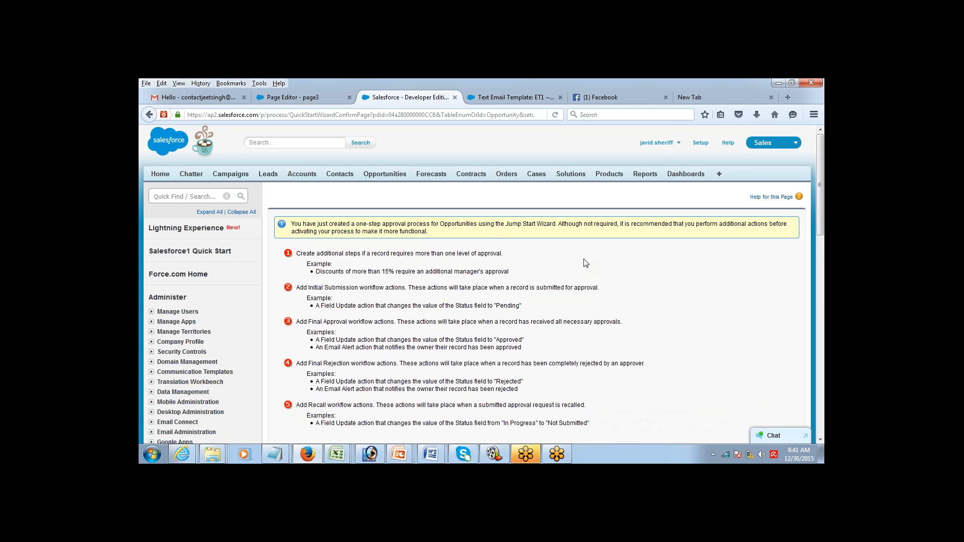
pyautogui.moveTo(820, 180); pyautogui.dragTo(798, 252)
pyautogui.scroll(-1, 798, 252)
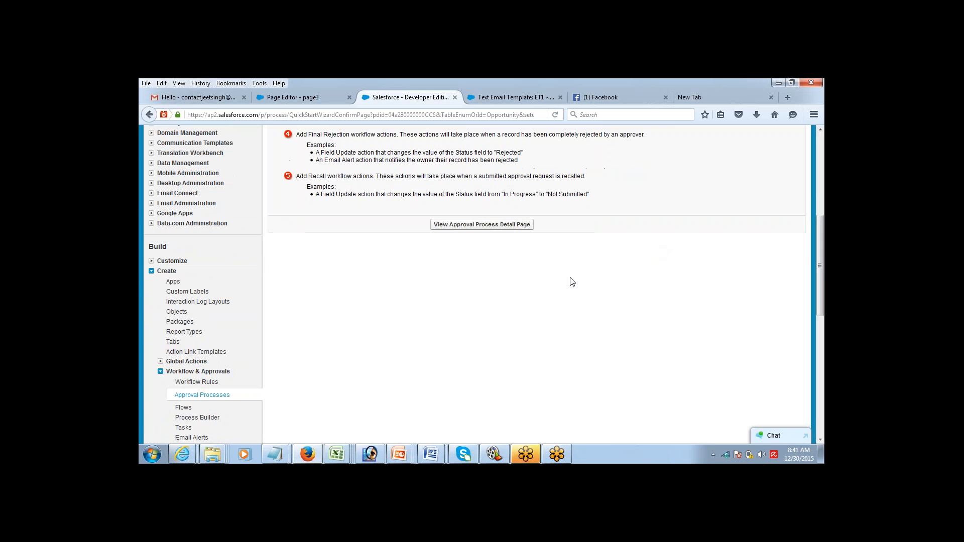
pyautogui.click(486, 226)
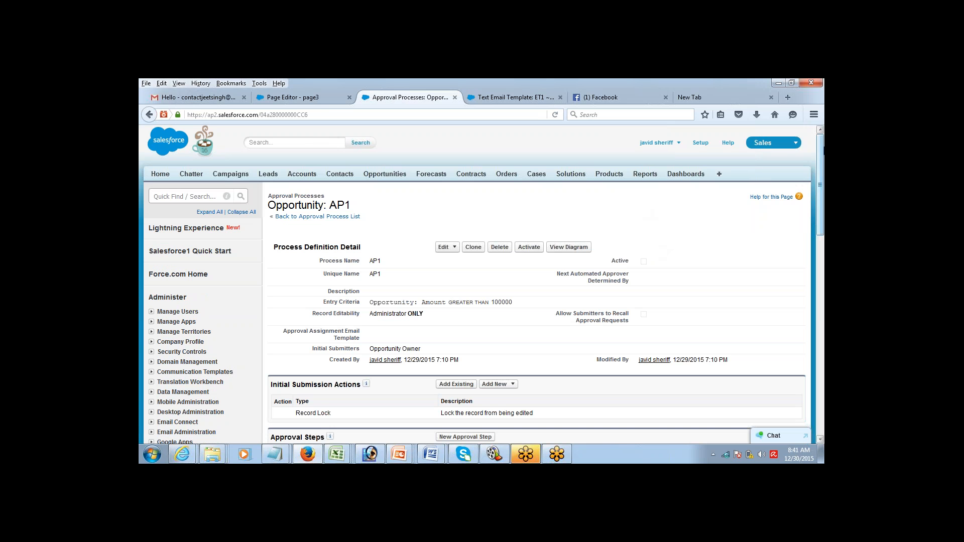
# Step: Point out the Initial Submission, Final Approval, Final Rejection and Recall action sections
pyautogui.scroll(-6, 812, 210)
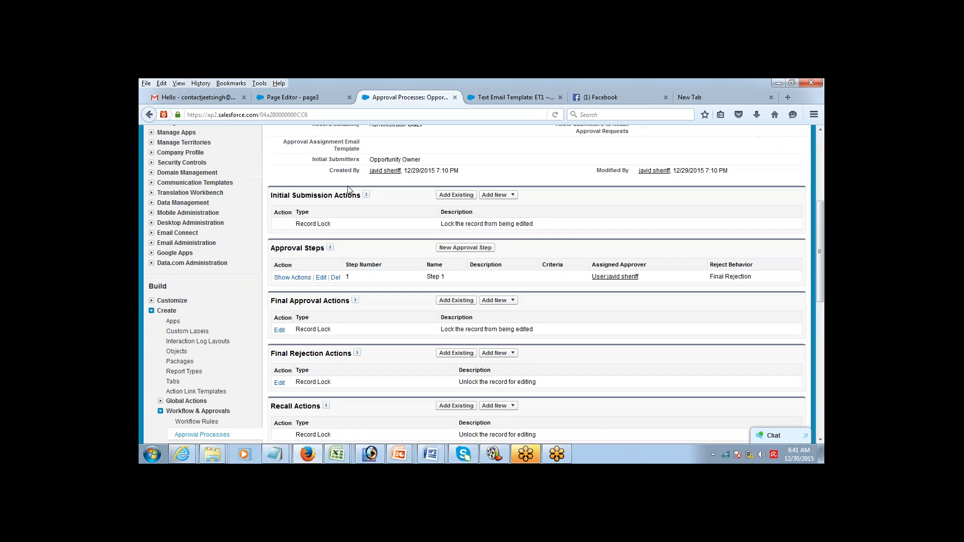
pyautogui.doubleClick(304, 195)
pyautogui.doubleClick(297, 300)
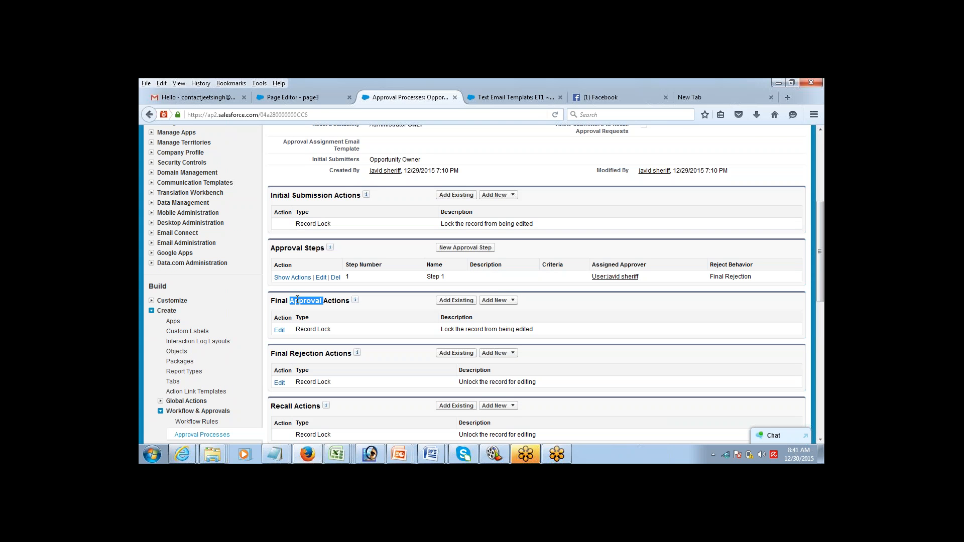
pyautogui.doubleClick(304, 354)
pyautogui.doubleClick(298, 408)
pyautogui.click(494, 195)
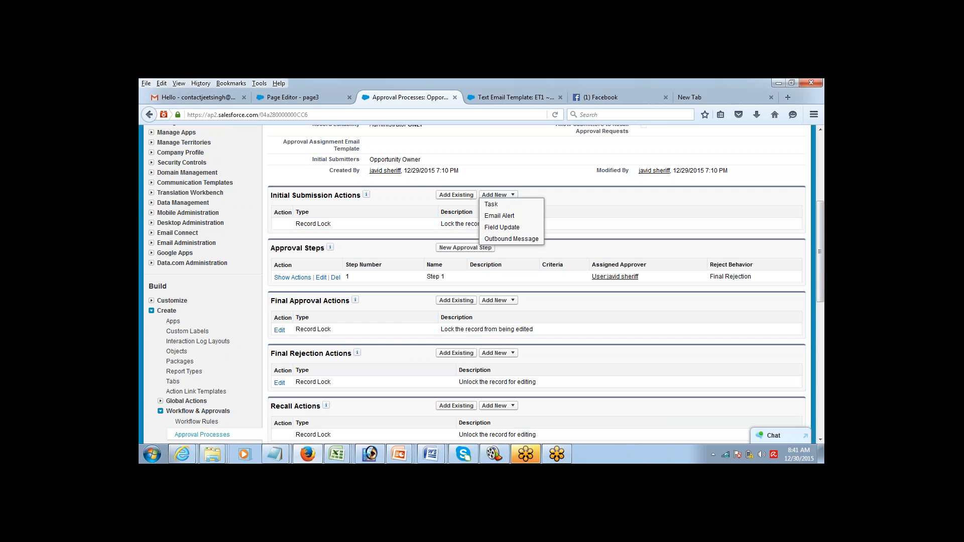
# Step: Create and save a field update 'SUbmit' setting Approval Status to Submitted
pyautogui.click(500, 228)
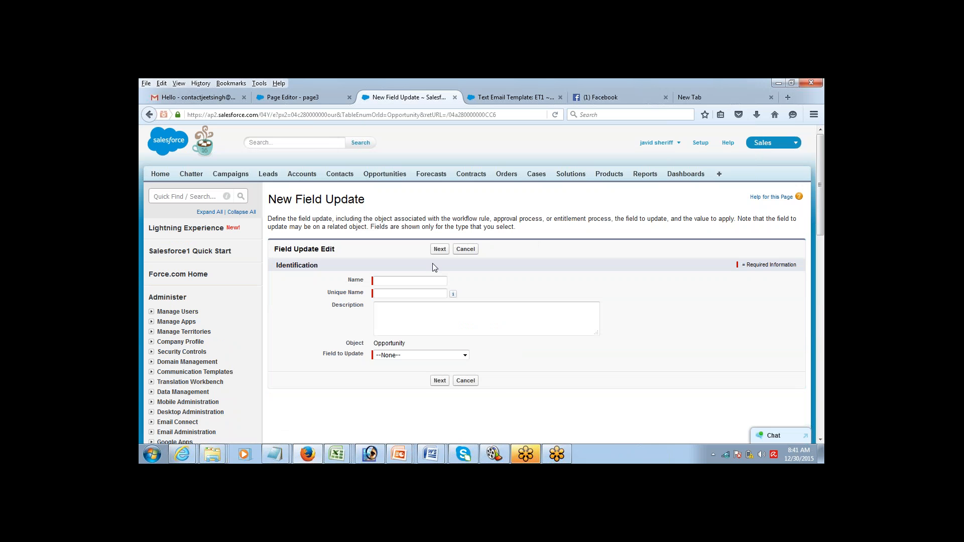
pyautogui.click(426, 281)
pyautogui.write('SUbmit')
pyautogui.press('Tab')
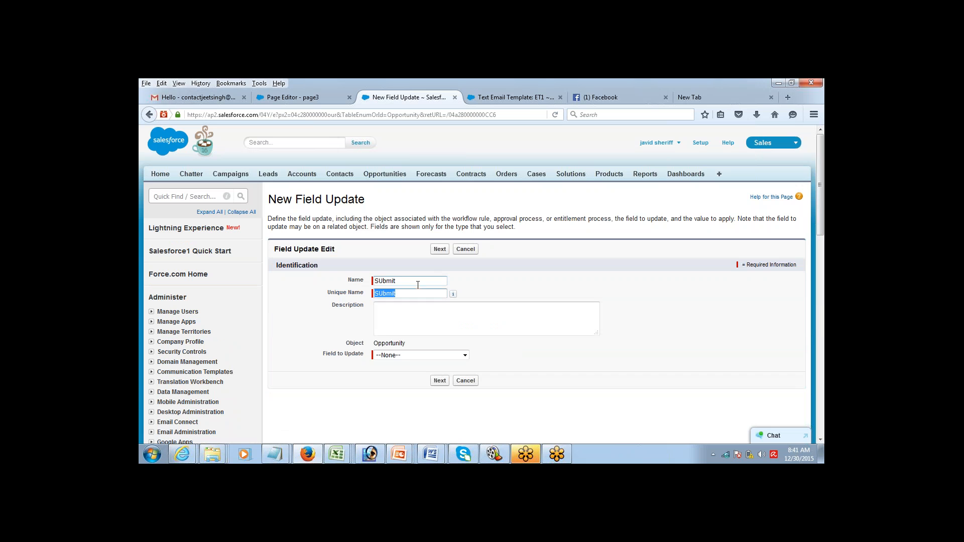
pyautogui.click(408, 355)
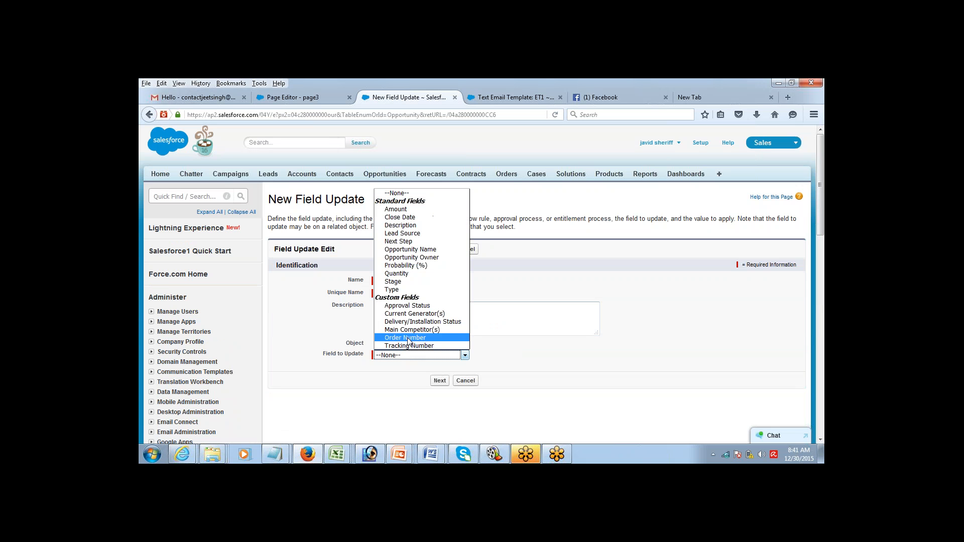
pyautogui.click(410, 306)
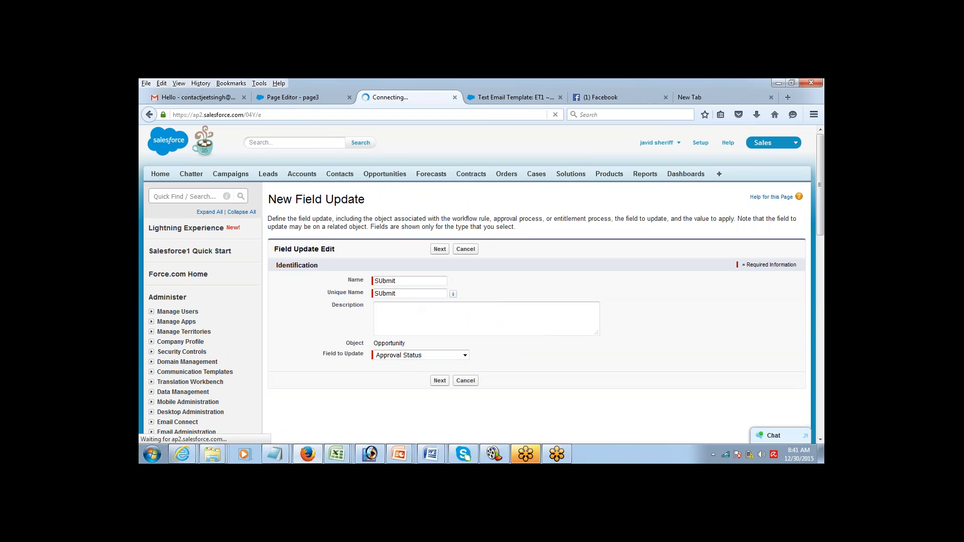
pyautogui.moveTo(822, 155); pyautogui.dragTo(796, 216)
pyautogui.click(479, 271)
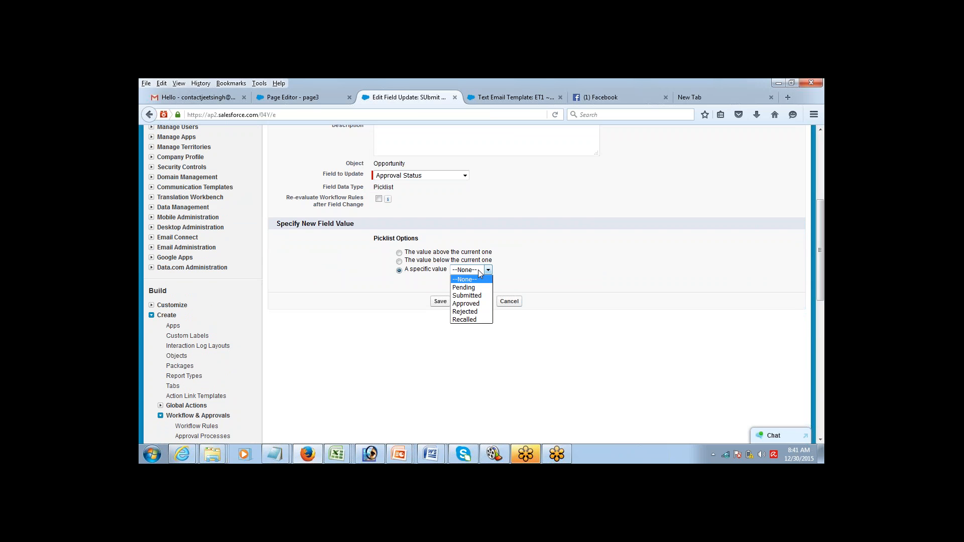
pyautogui.click(474, 296)
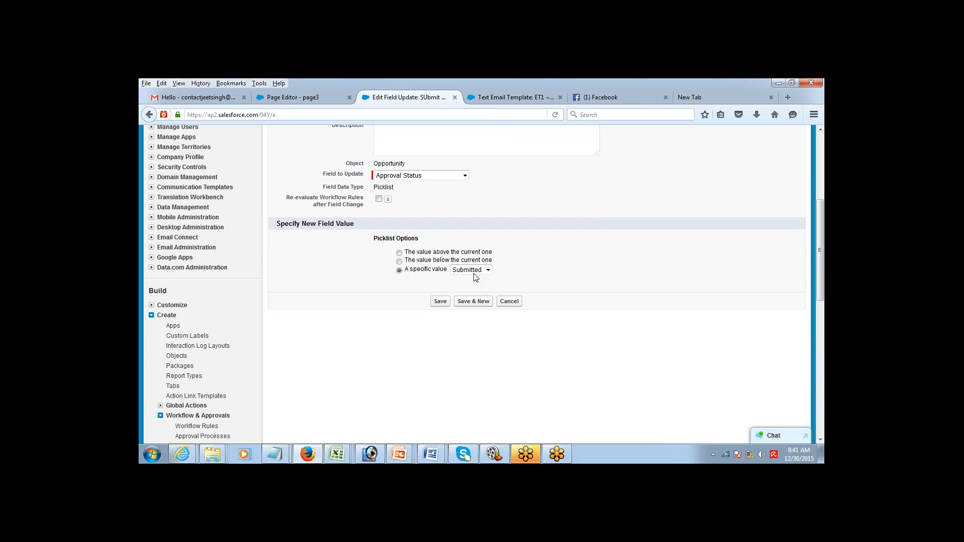
pyautogui.click(434, 303)
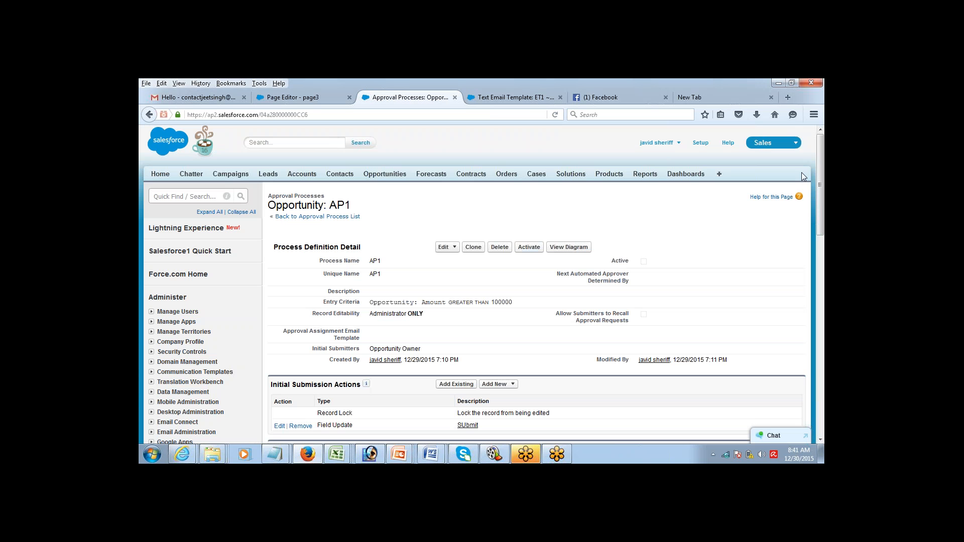
# Step: Start a new Final Approval field update and name it Approve
pyautogui.moveTo(817, 174); pyautogui.dragTo(805, 231)
pyautogui.scroll(-3, 805, 231)
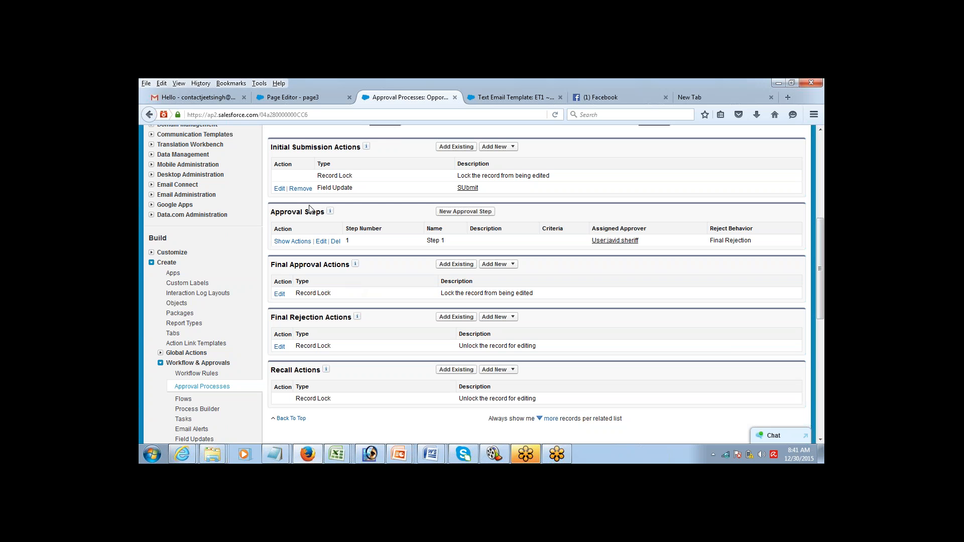
pyautogui.doubleClick(308, 266)
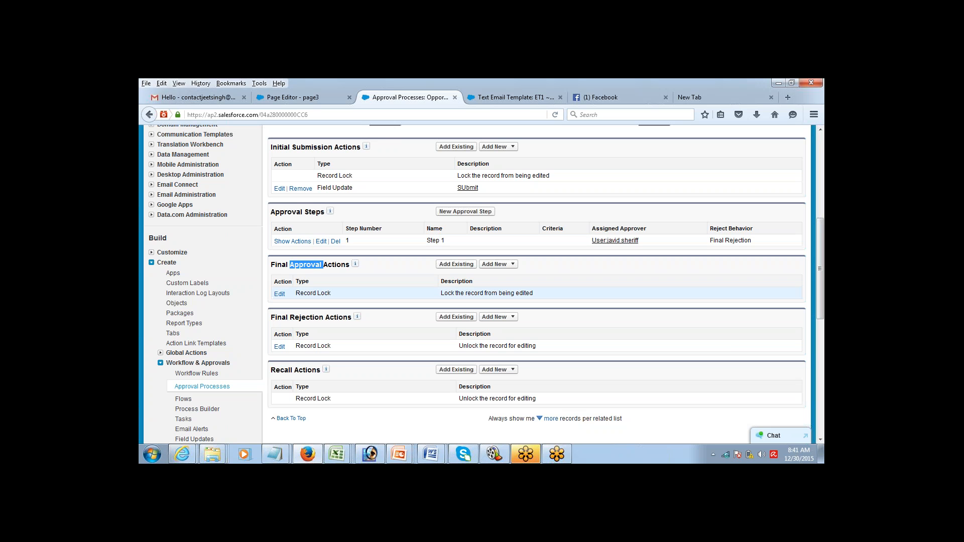
pyautogui.click(509, 265)
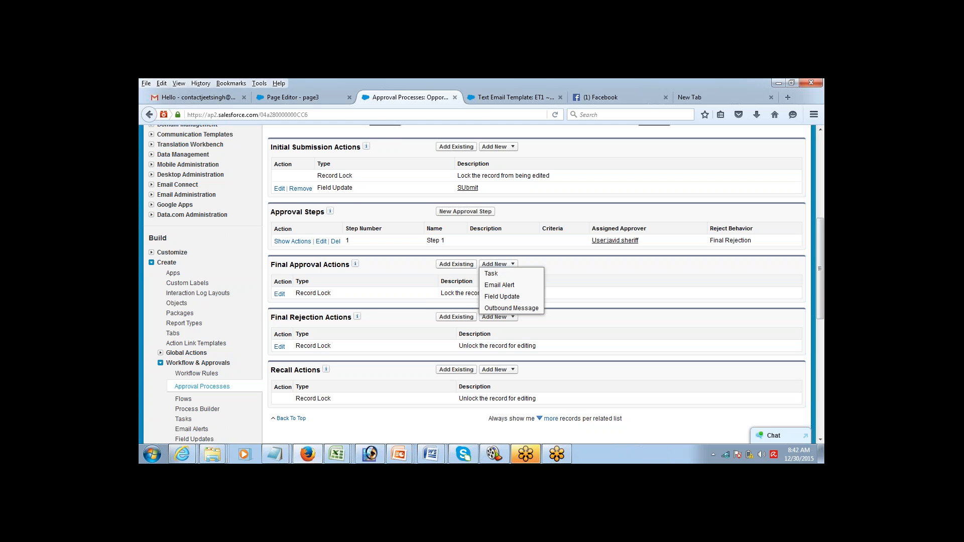
pyautogui.click(501, 297)
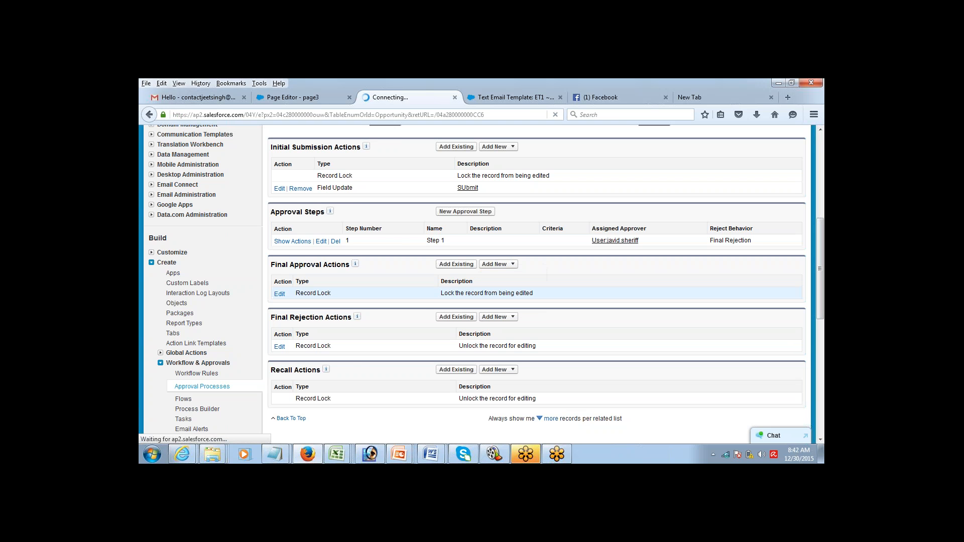
pyautogui.click(418, 279)
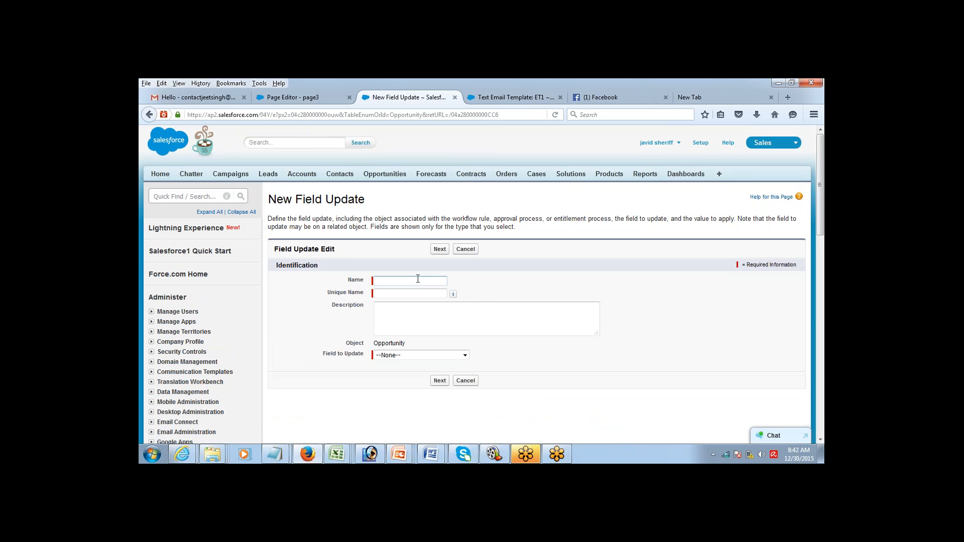
pyautogui.write('Approve')
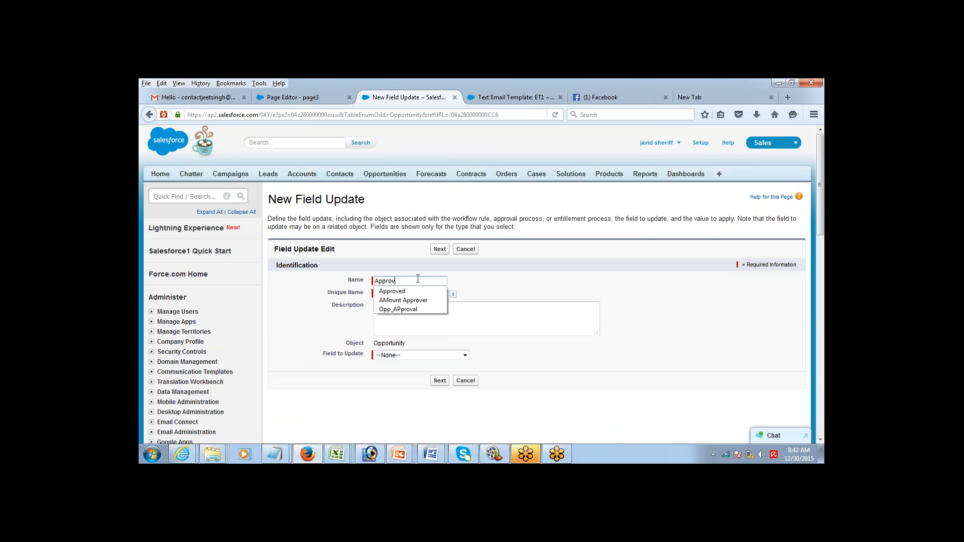
pyautogui.press('Tab')
# Step: Make the Approve update set Approval Status to the specific value Approved, and save it
pyautogui.click(421, 355)
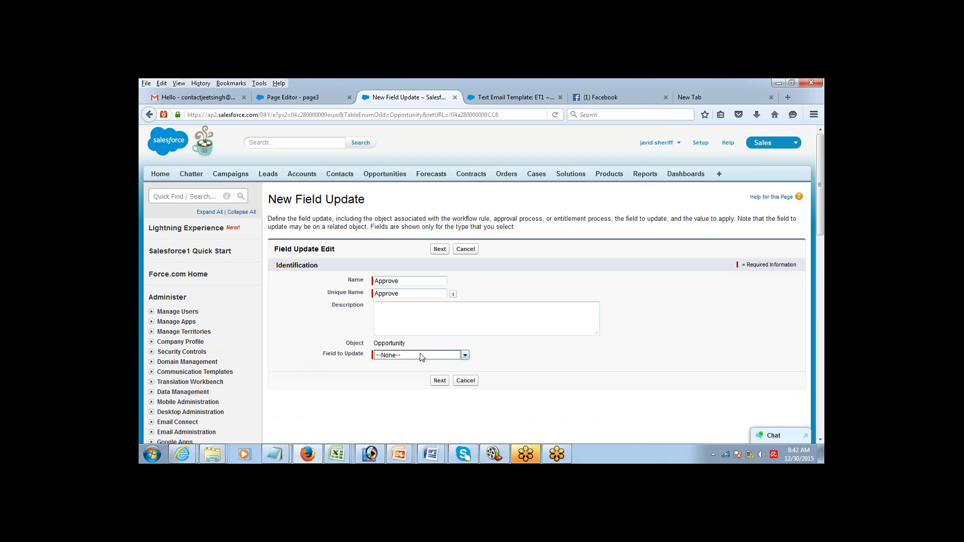
pyautogui.click(421, 355)
pyautogui.click(442, 306)
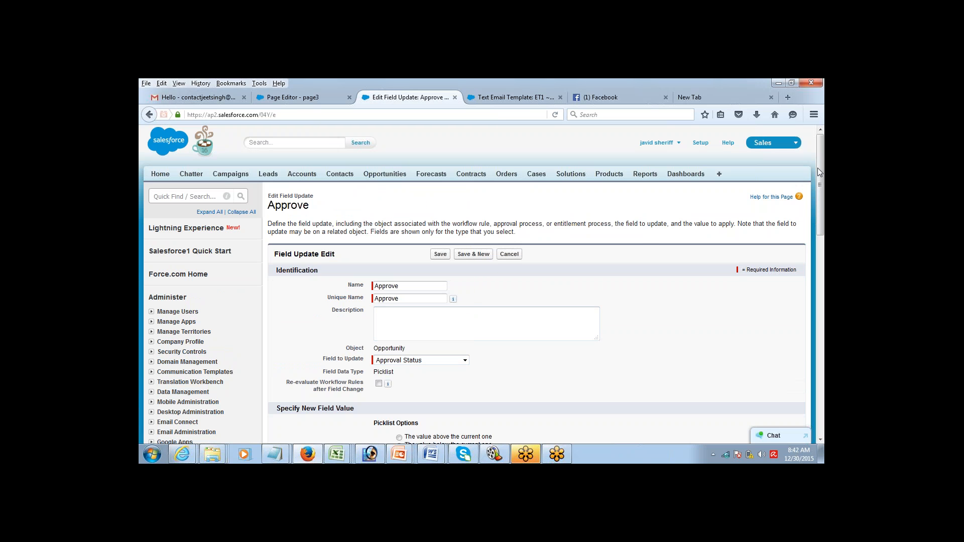
pyautogui.scroll(-7, 657, 254)
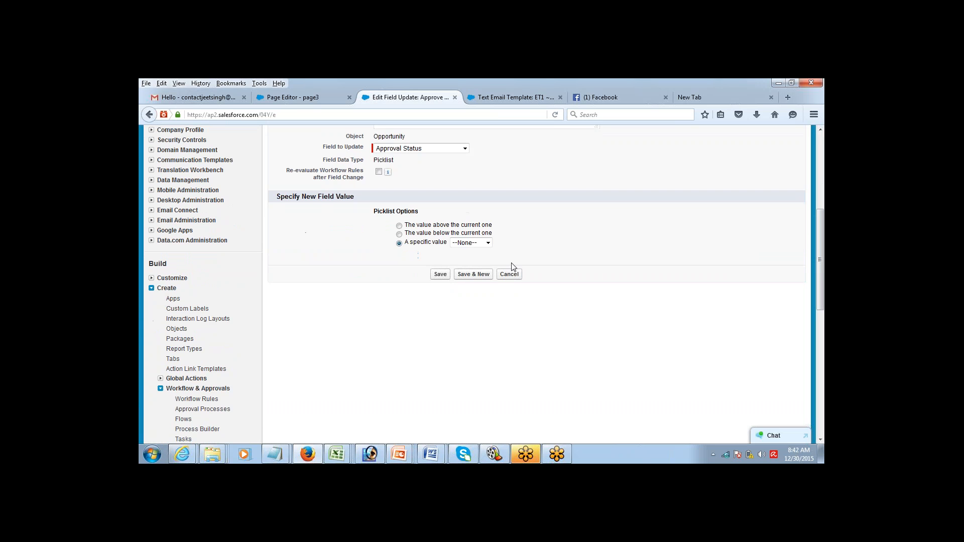
pyautogui.click(487, 243)
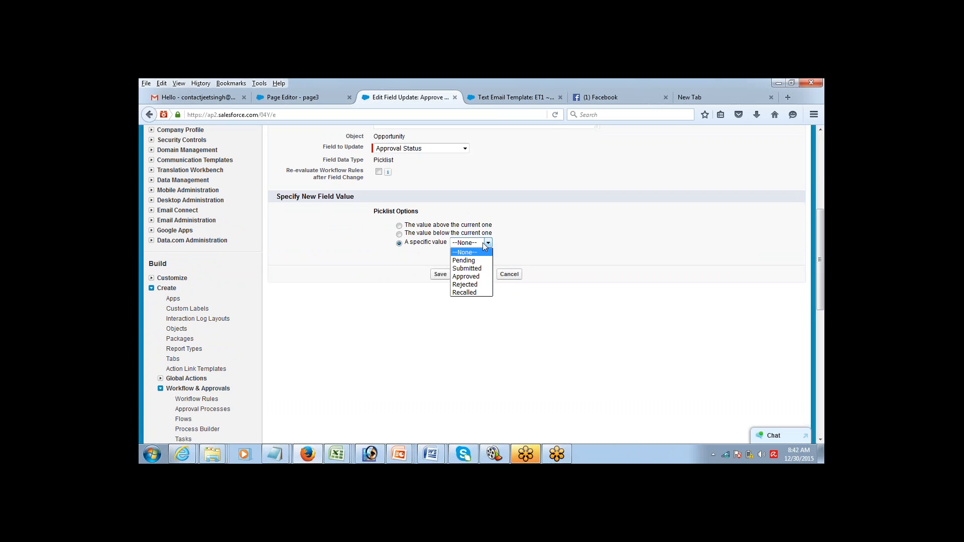
pyautogui.click(474, 281)
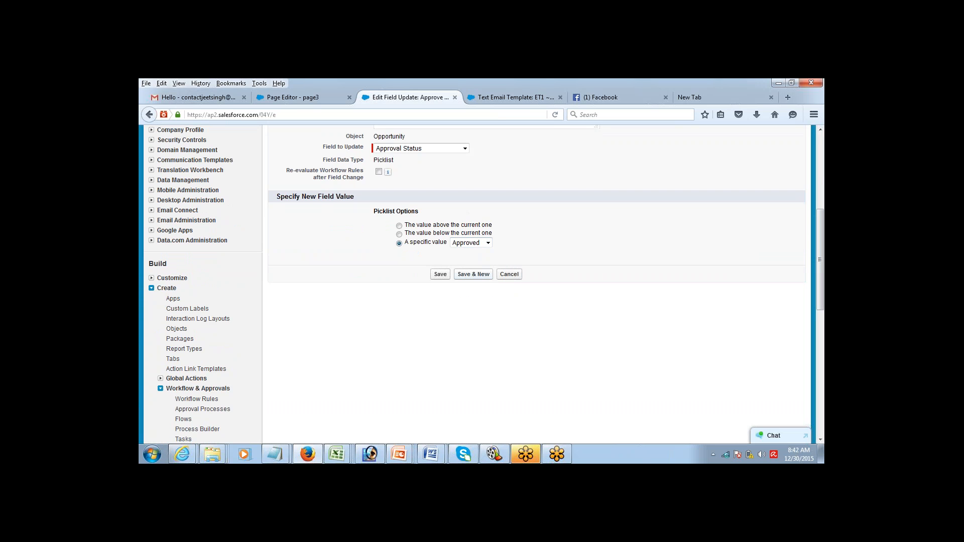
pyautogui.click(439, 275)
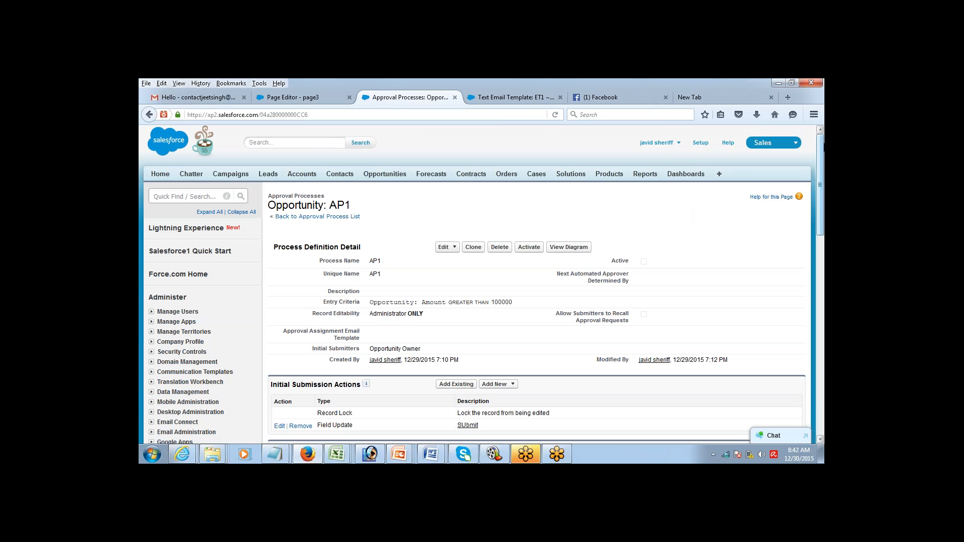
pyautogui.scroll(-5, 796, 218)
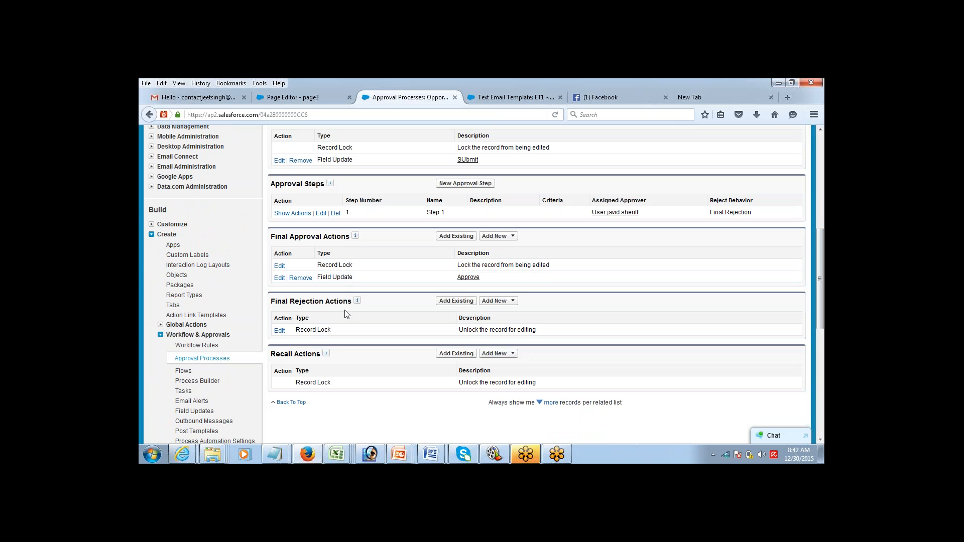
# Step: Create the Final Rejection field update 'Reject' that sets Approval Status to Rejected, and save it
pyautogui.click(496, 300)
pyautogui.click(499, 333)
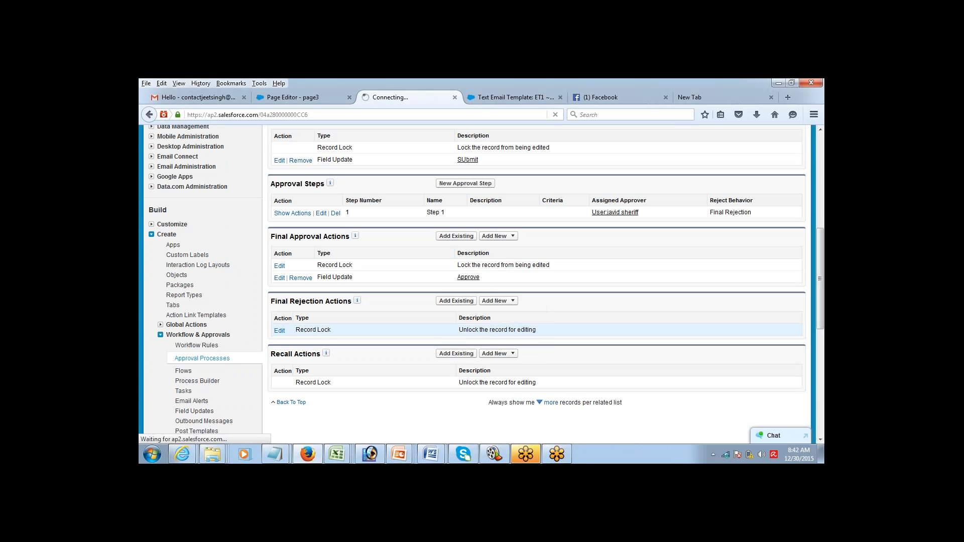
pyautogui.click(411, 282)
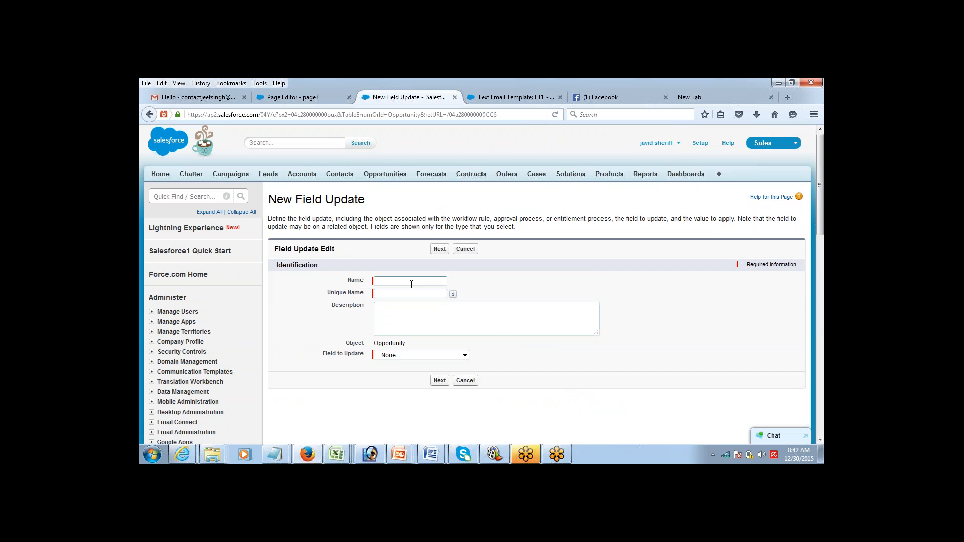
pyautogui.write('Reject')
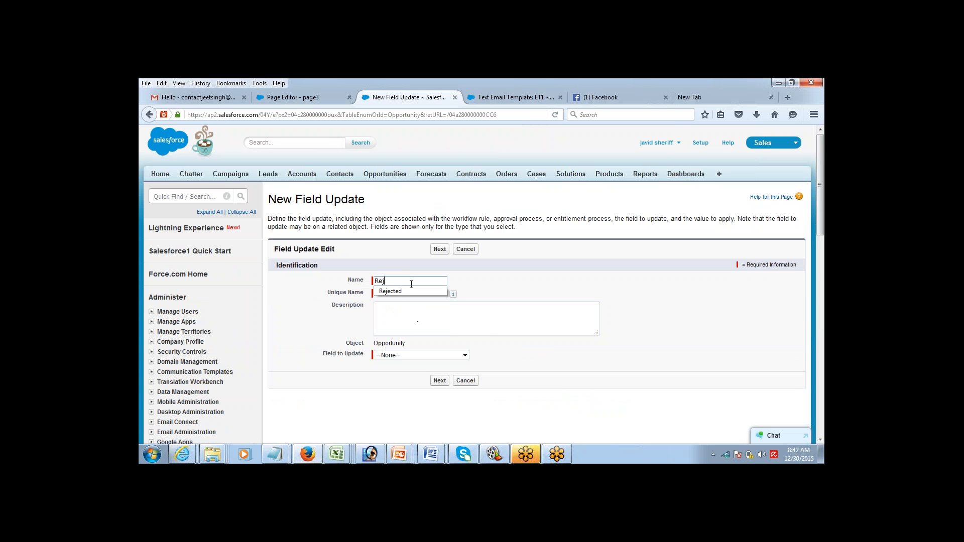
pyautogui.press('Tab')
pyautogui.click(417, 355)
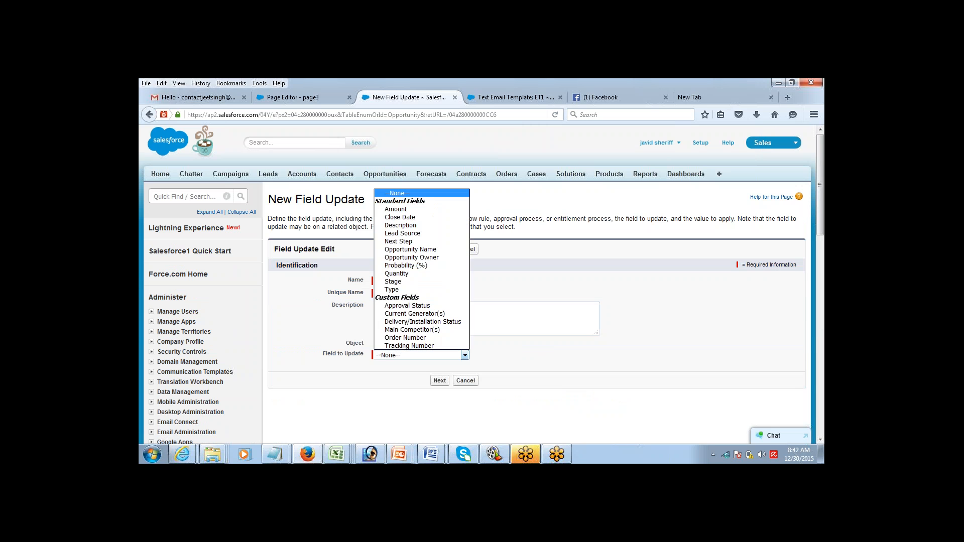
pyautogui.click(409, 306)
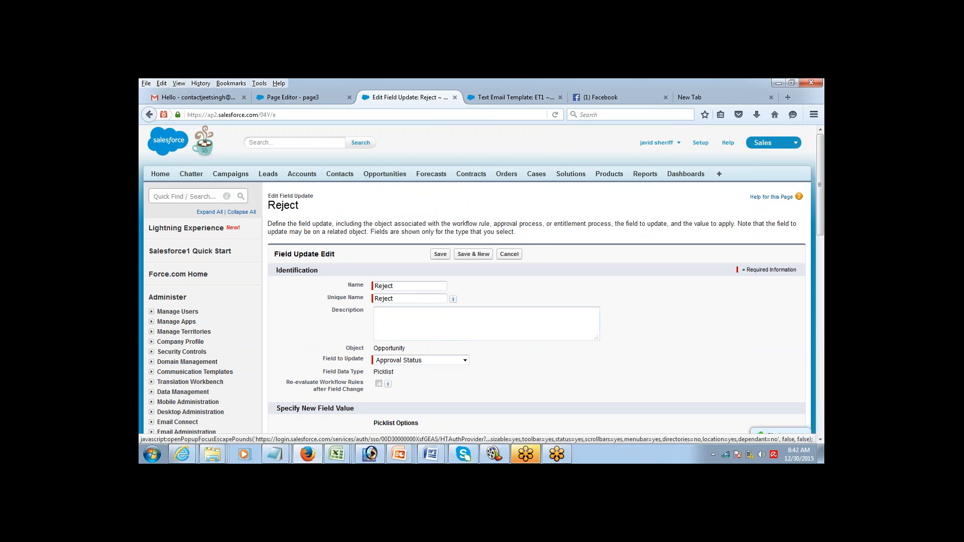
pyautogui.scroll(-4, 809, 191)
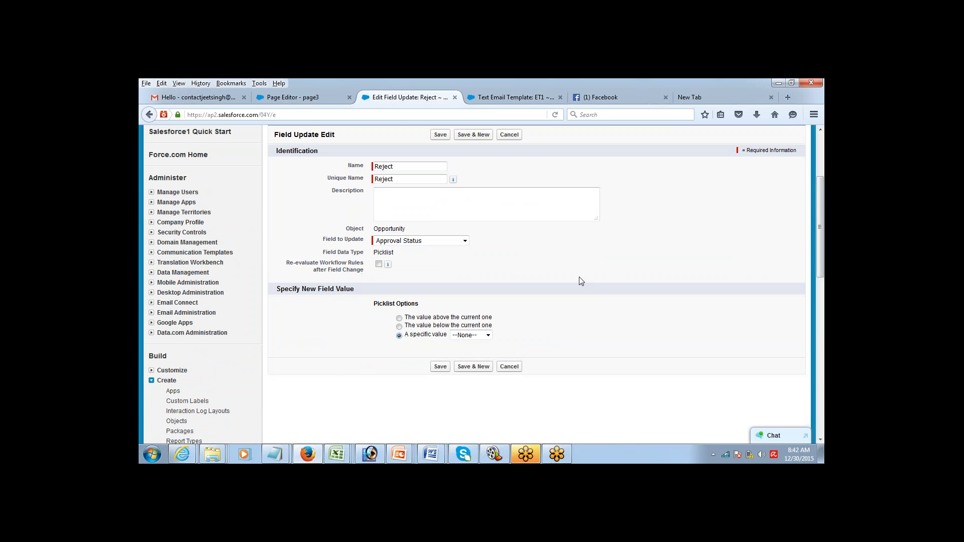
pyautogui.click(474, 335)
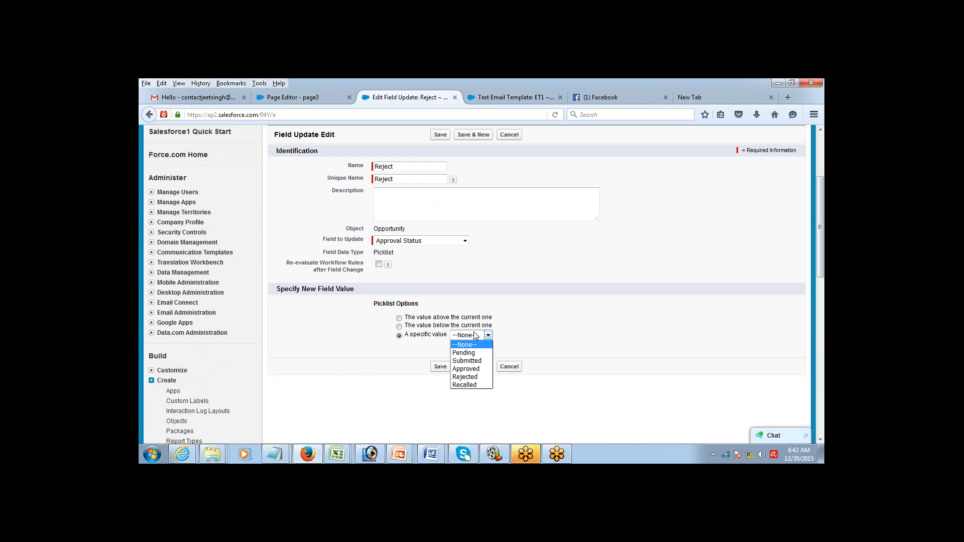
pyautogui.click(470, 377)
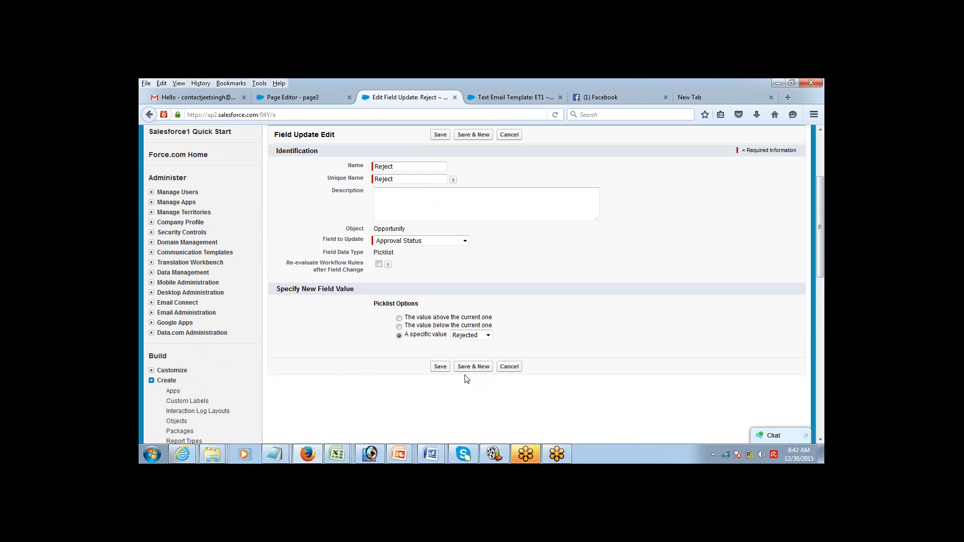
pyautogui.click(440, 367)
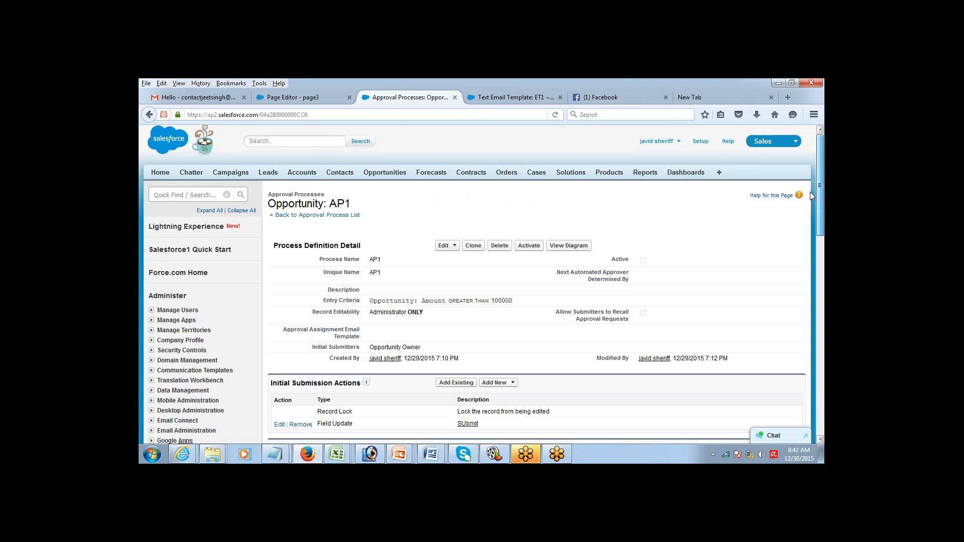
pyautogui.scroll(-5, 809, 192)
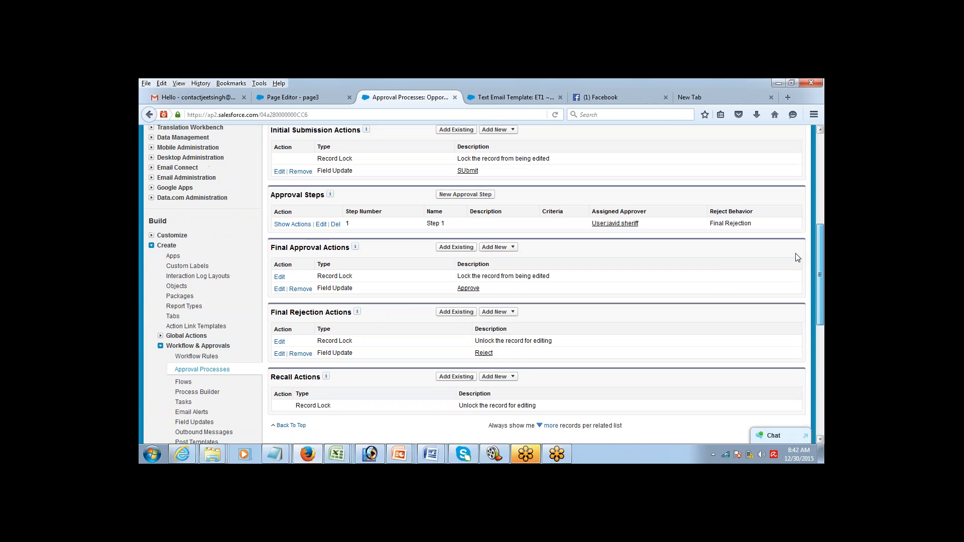
# Step: Add a recall field update named 'Recall' that sets Approval Status to Recalled, and save it
pyautogui.click(508, 376)
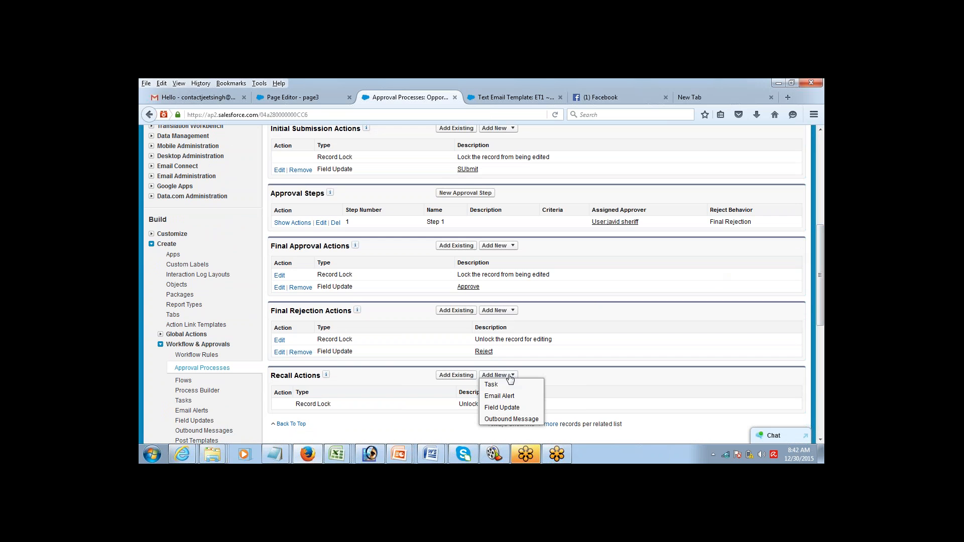
pyautogui.click(503, 407)
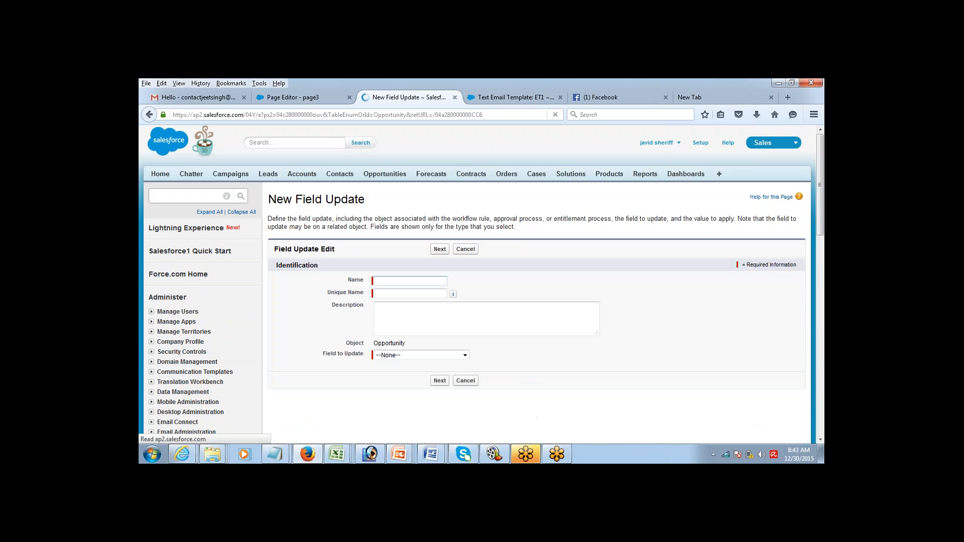
pyautogui.write('Recall')
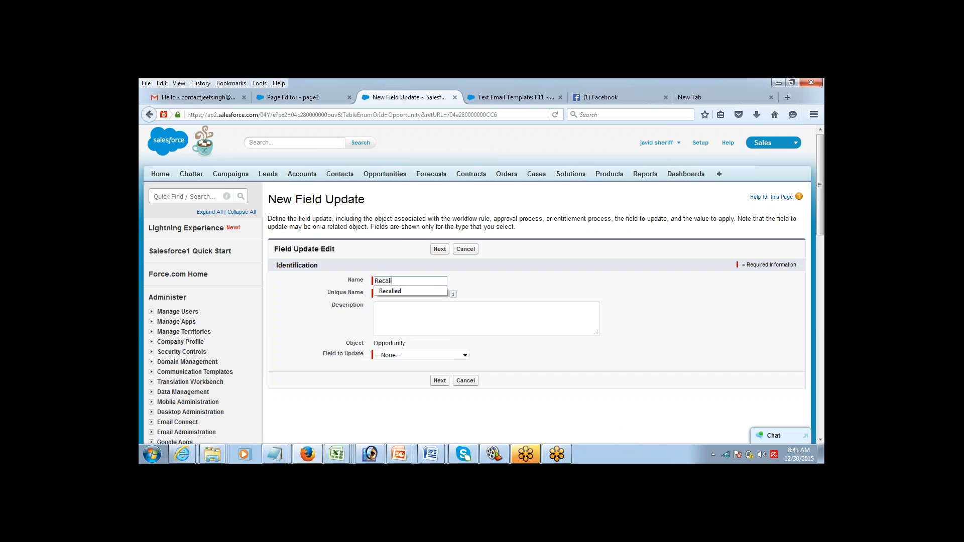
pyautogui.press('Tab')
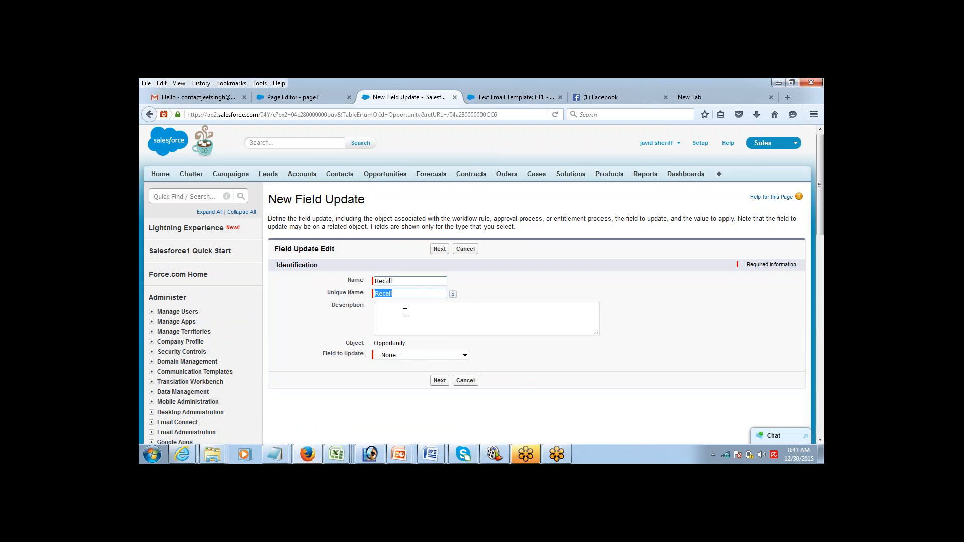
pyautogui.click(411, 355)
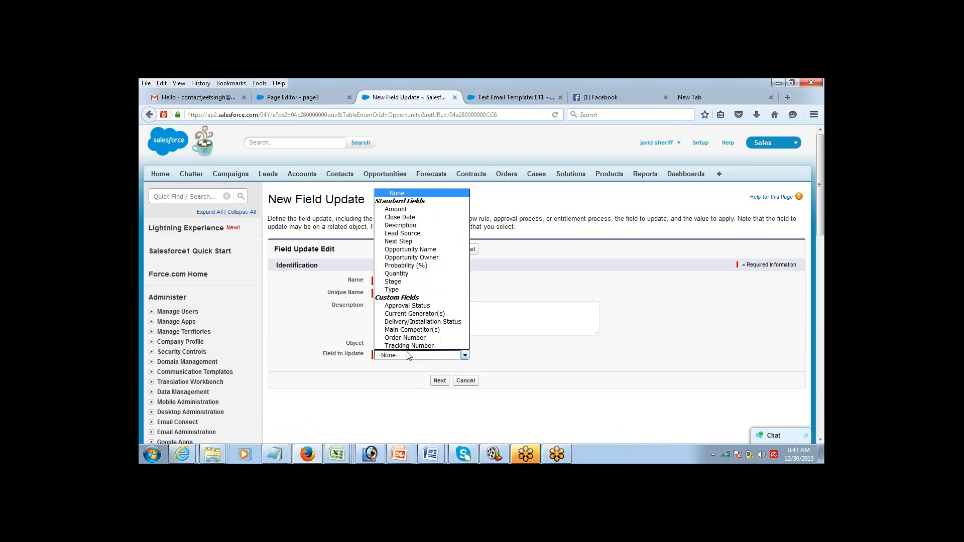
pyautogui.click(408, 306)
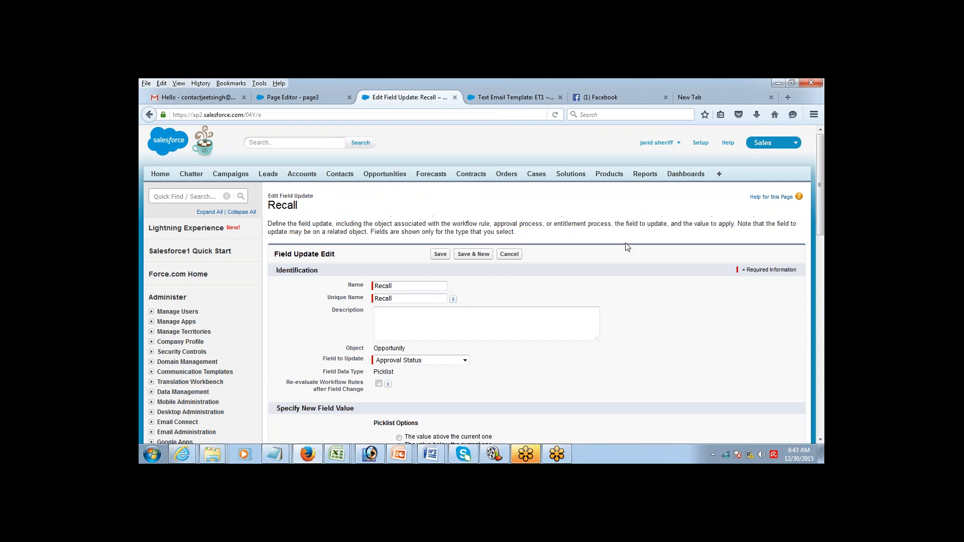
pyautogui.scroll(-2, 815, 171)
pyautogui.scroll(-2, 814, 172)
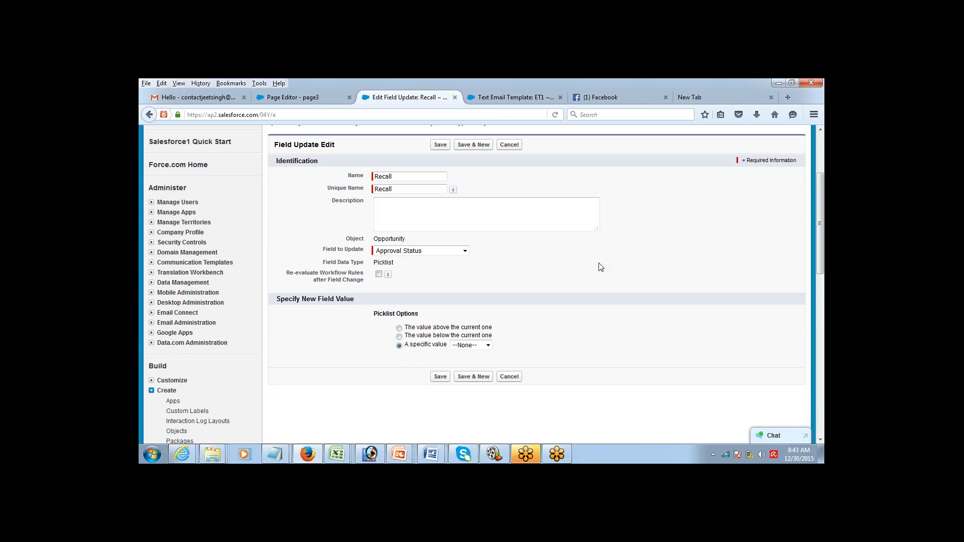
pyautogui.click(469, 345)
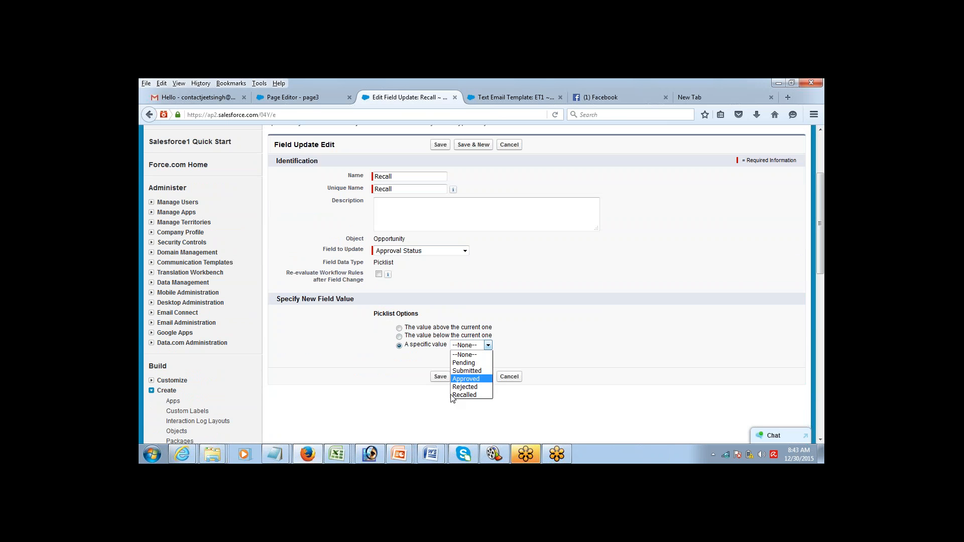
pyautogui.click(464, 394)
pyautogui.click(440, 377)
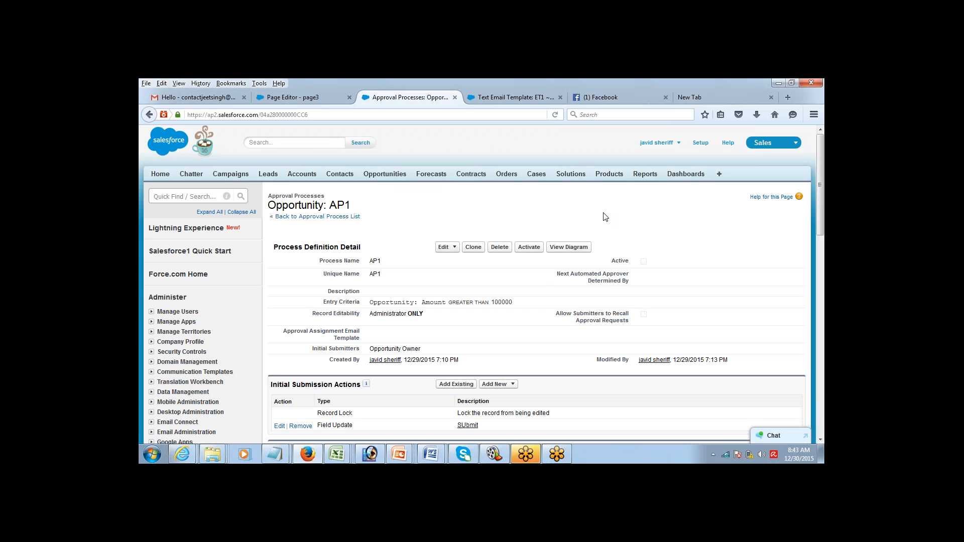
# Step: Open the AP1 process diagram, allowing the Flash plugin to run
pyautogui.click(556, 249)
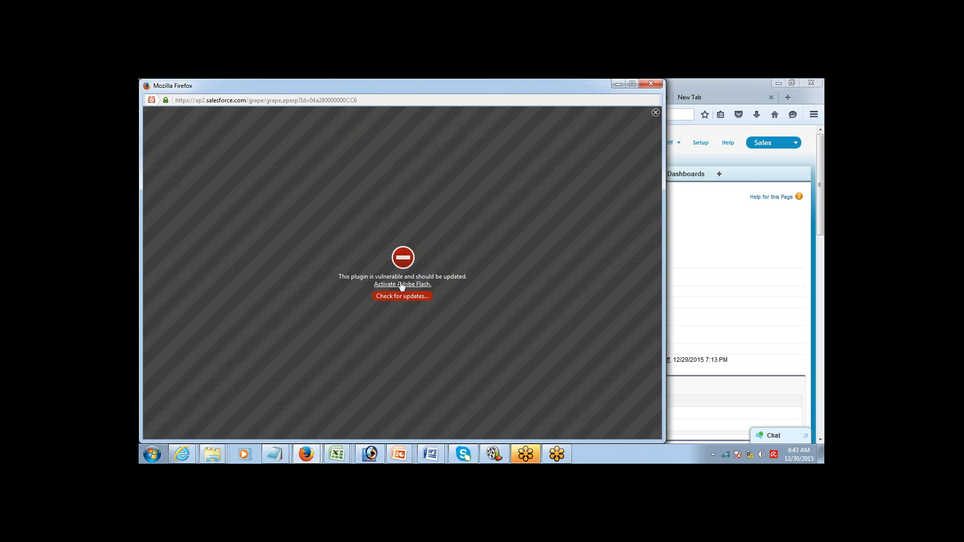
pyautogui.click(402, 285)
pyautogui.click(182, 162)
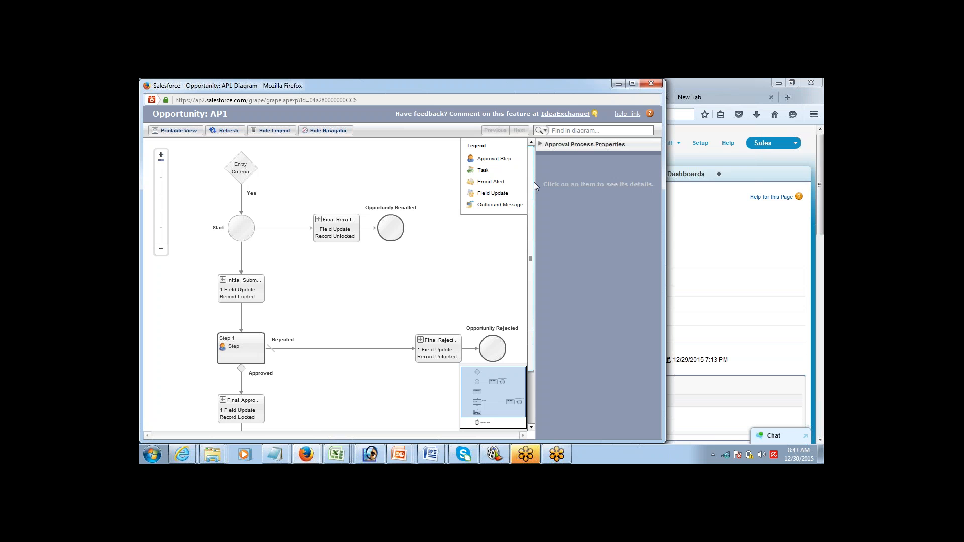
pyautogui.moveTo(534, 182)
pyautogui.mouseDown()
pyautogui.moveTo(535, 236)
pyautogui.moveTo(535, 197)
pyautogui.mouseUp()
# Step: Zoom the diagram out to fit the whole flow, checking Final Recall and Step 1 details
pyautogui.click(324, 221)
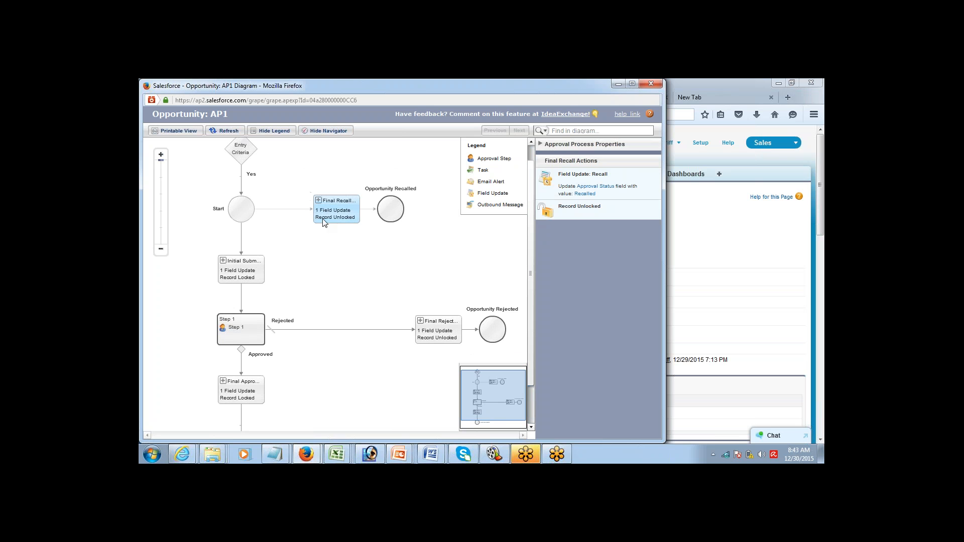
pyautogui.click(161, 249)
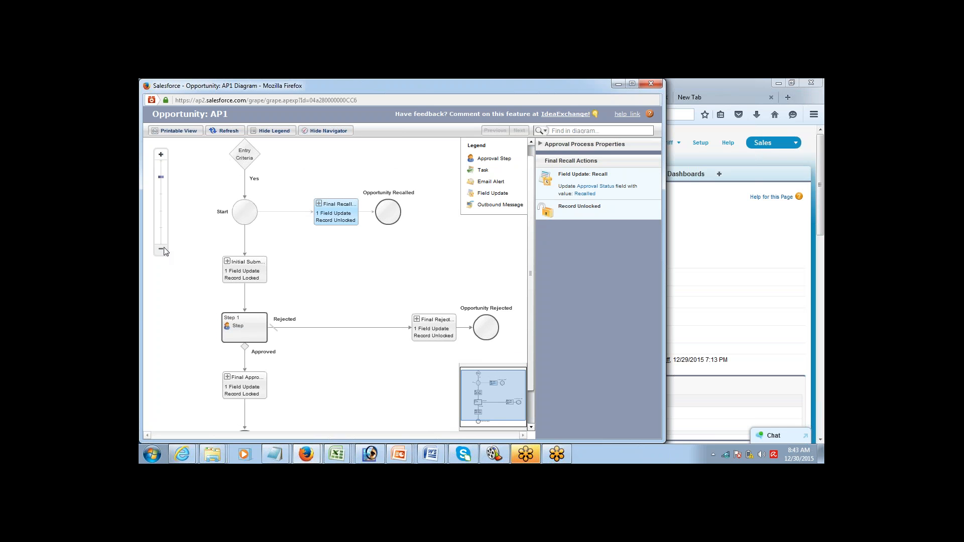
pyautogui.click(161, 249)
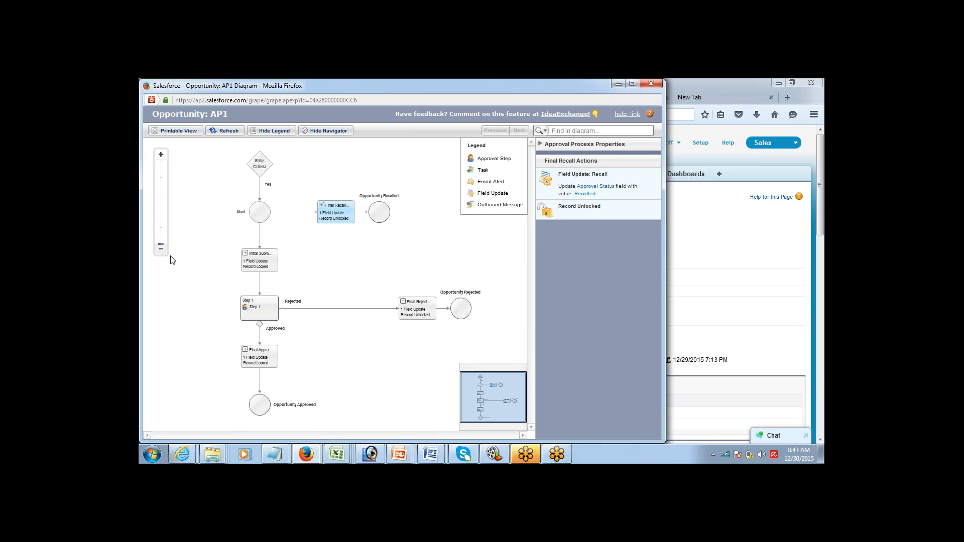
pyautogui.click(253, 312)
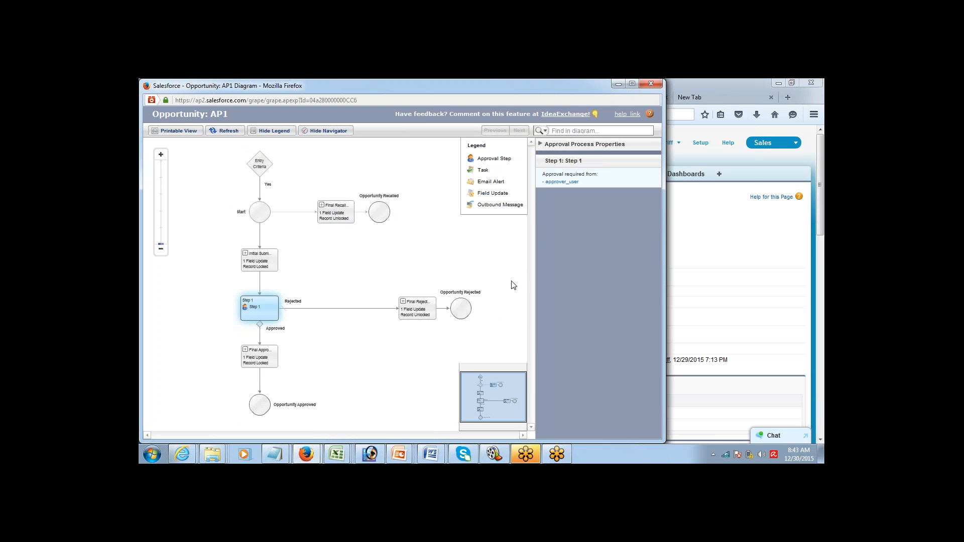
pyautogui.click(812, 242)
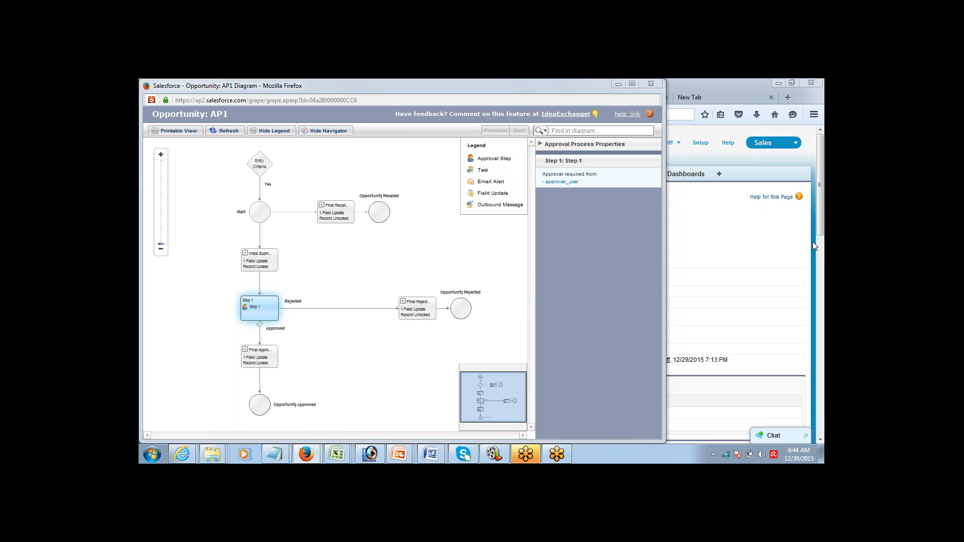
# Step: Inspect the Entry Criteria, Final Recall, Initial Submission and Step 1 approver nodes
pyautogui.click(350, 215)
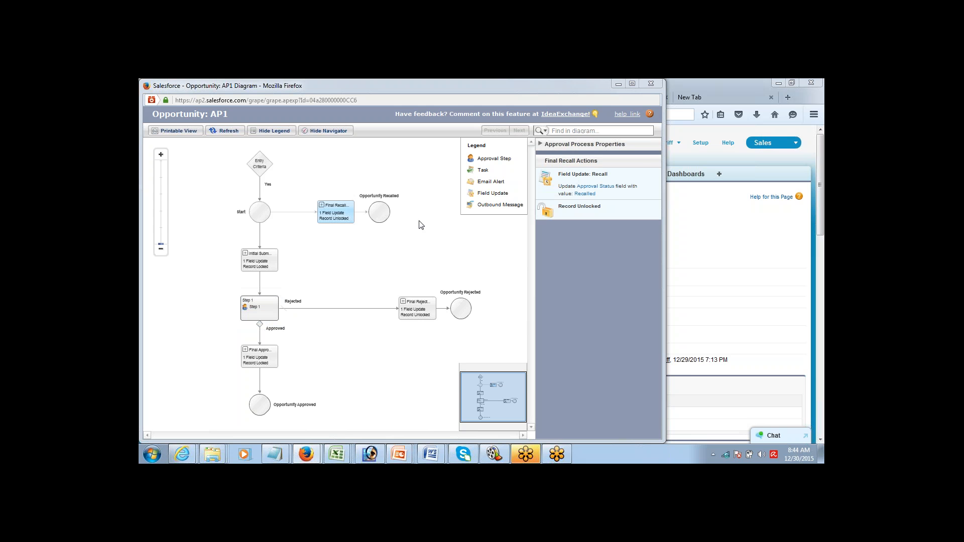
pyautogui.click(261, 165)
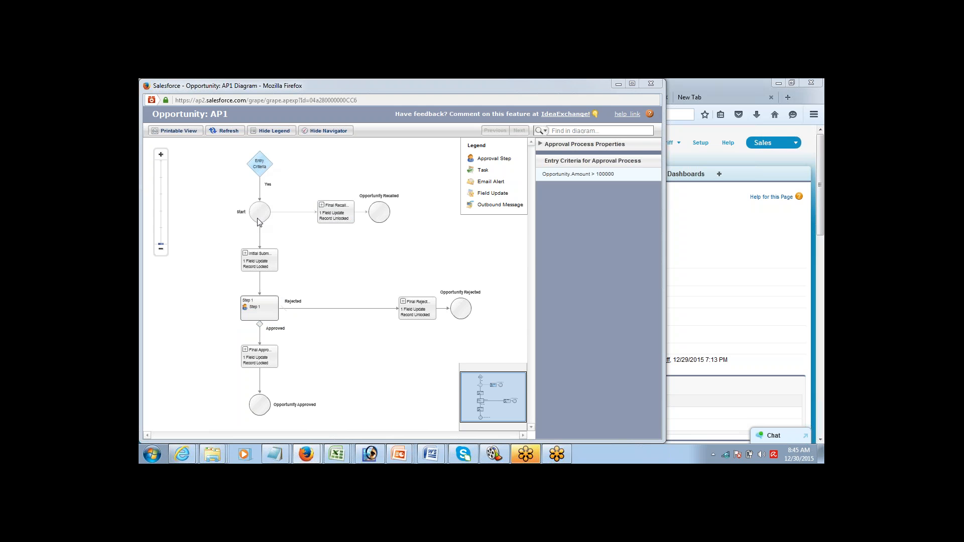
pyautogui.click(335, 213)
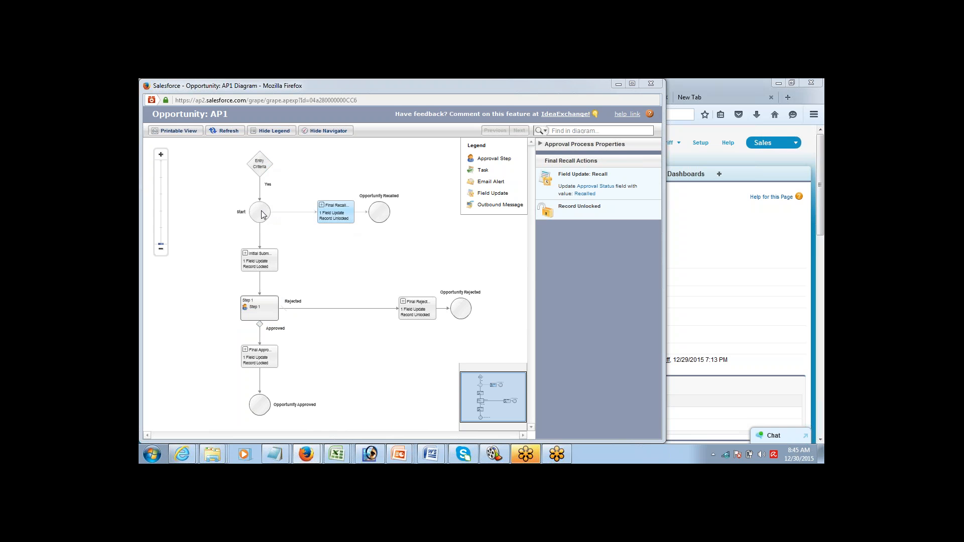
pyautogui.click(266, 267)
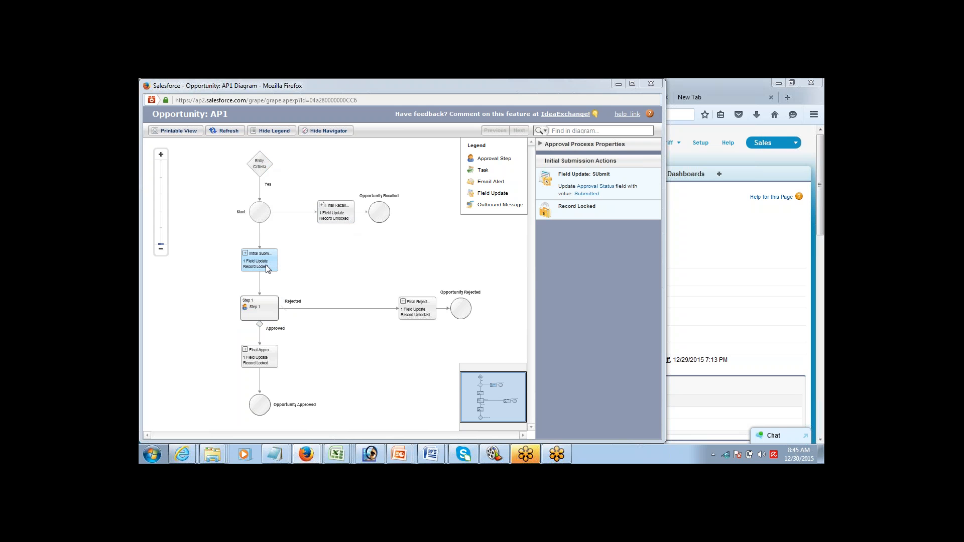
pyautogui.click(260, 316)
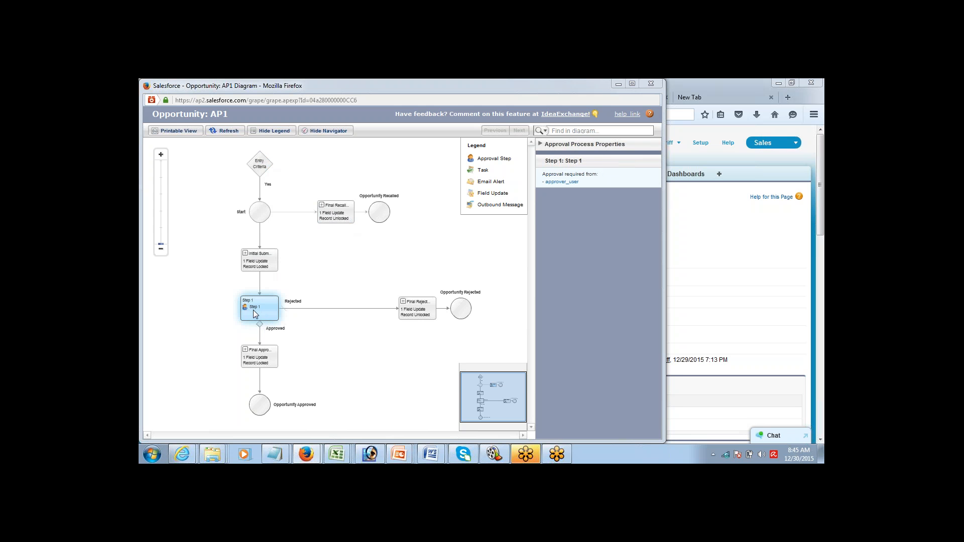
# Step: Review the Final Approval, Rejection and Recall actions, then close the diagram window
pyautogui.click(257, 361)
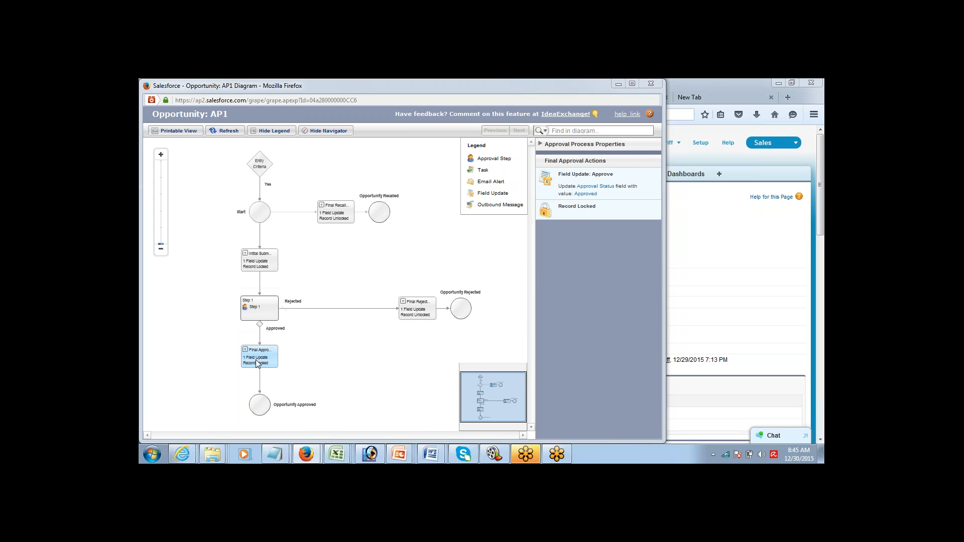
pyautogui.click(262, 312)
pyautogui.click(432, 310)
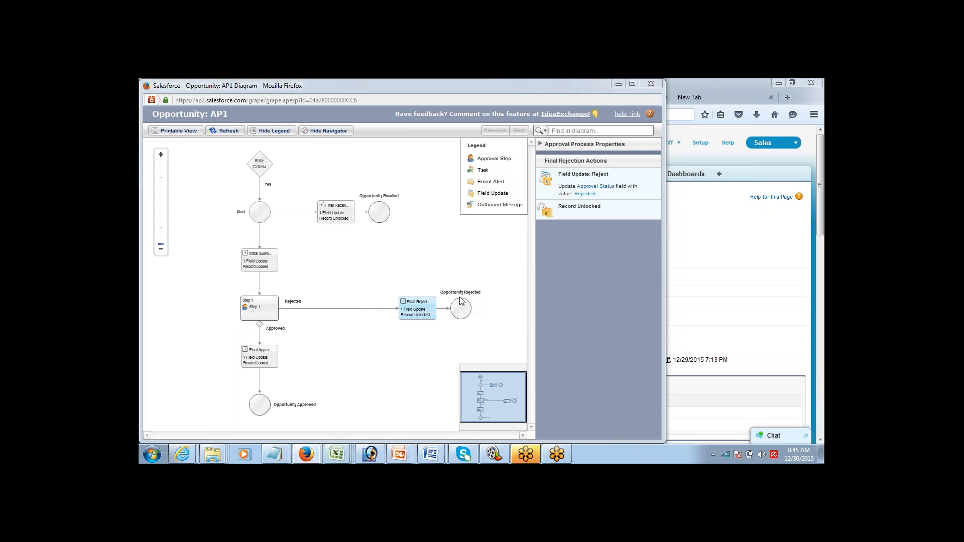
pyautogui.click(256, 401)
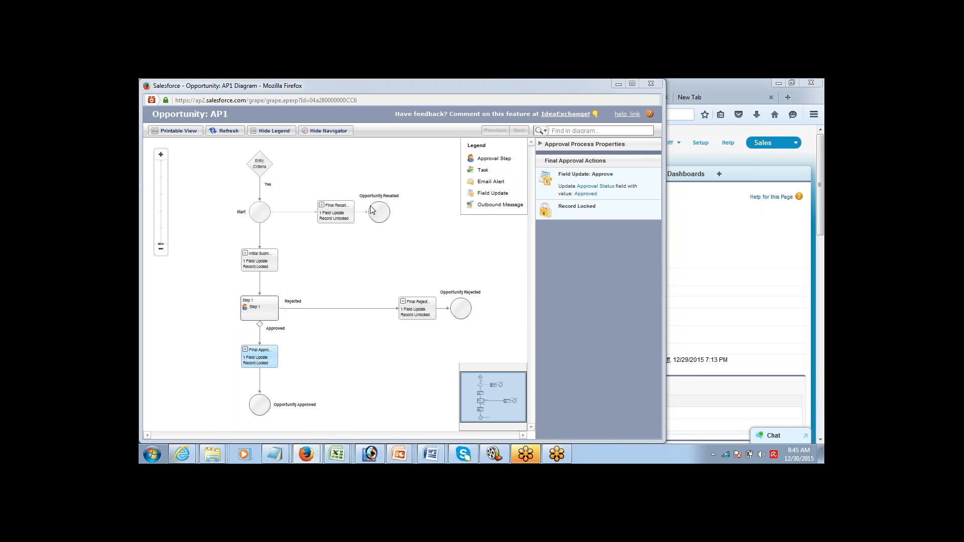
pyautogui.click(335, 211)
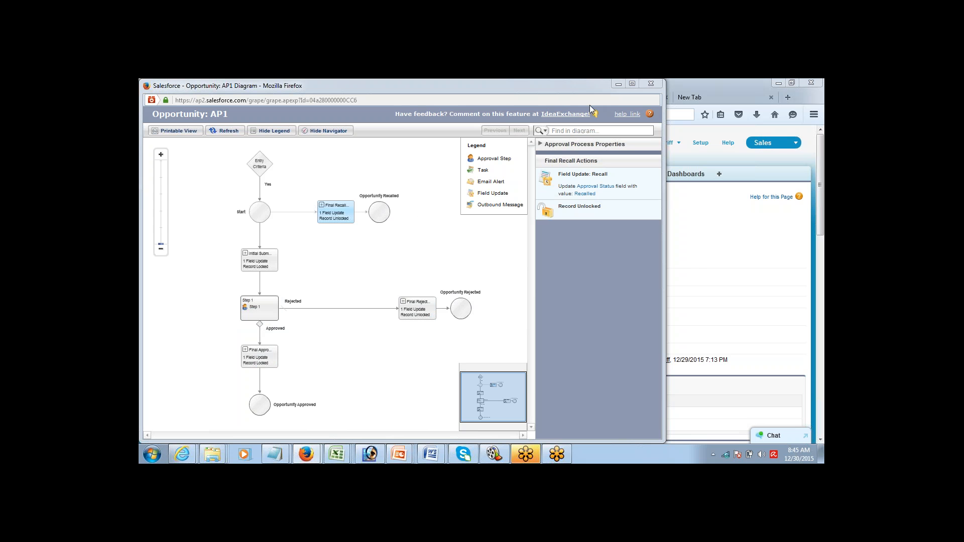
pyautogui.click(650, 84)
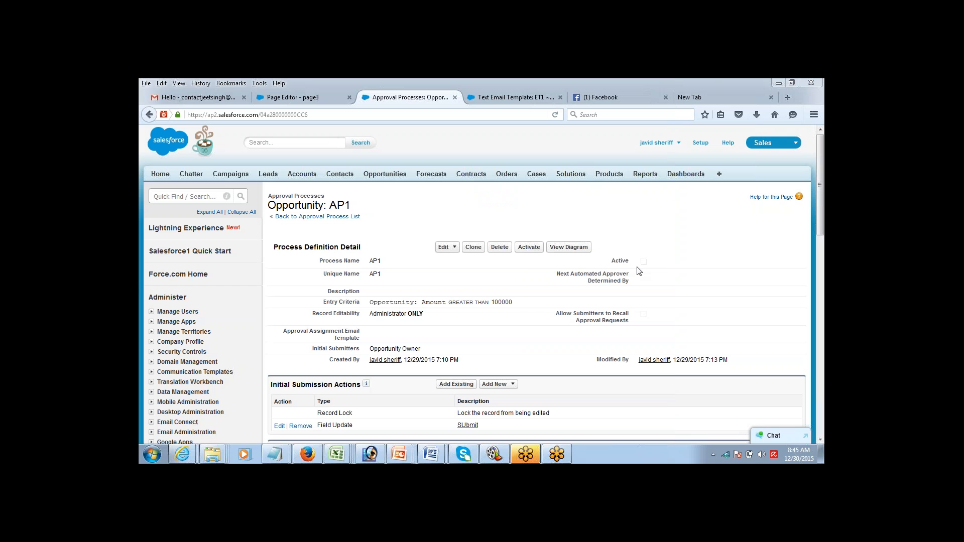
# Step: Activate AP1 and start a new opportunity from the Opportunities tab
pyautogui.click(529, 247)
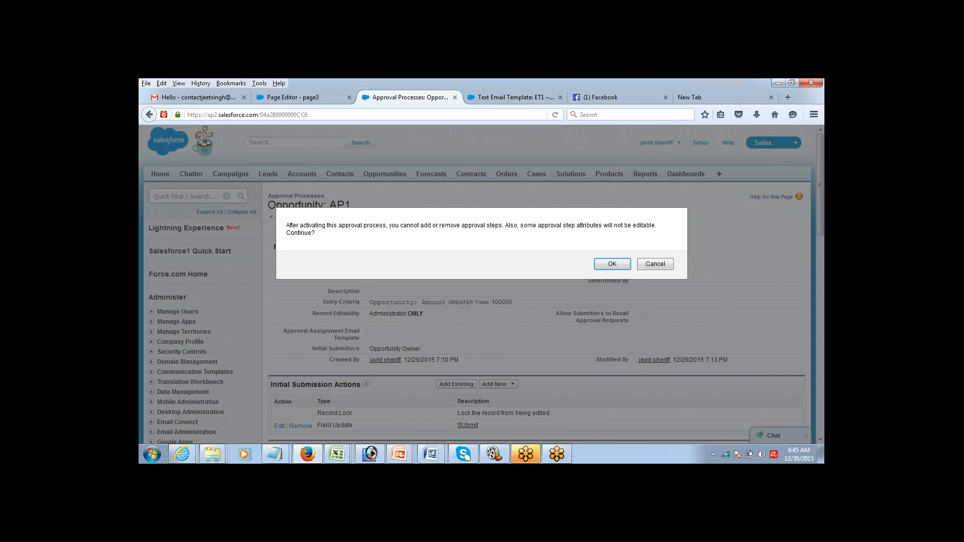
pyautogui.click(612, 264)
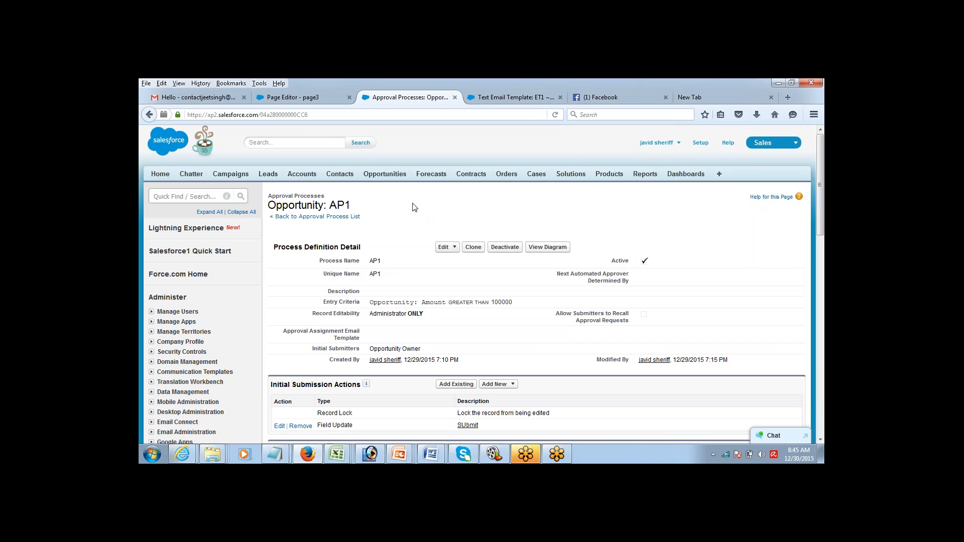
pyautogui.click(385, 174)
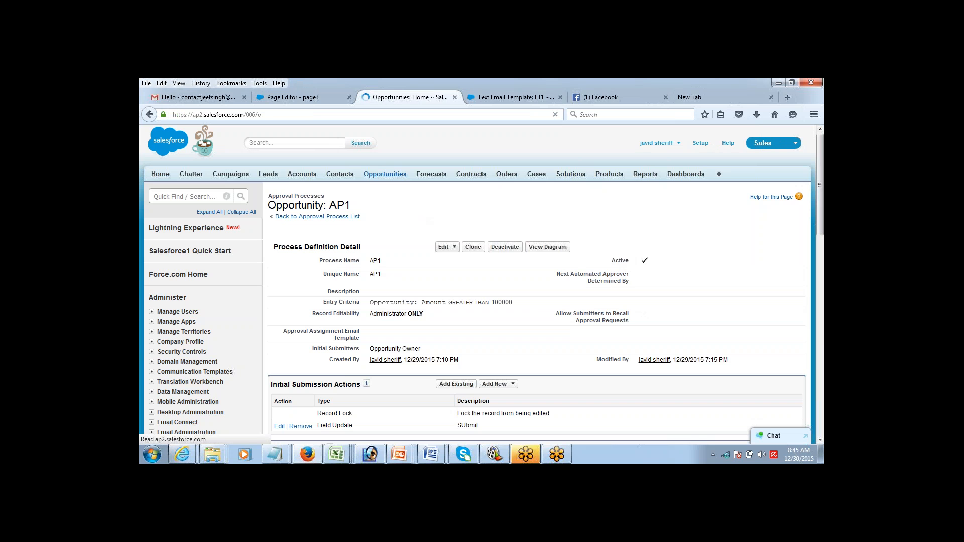
pyautogui.click(437, 251)
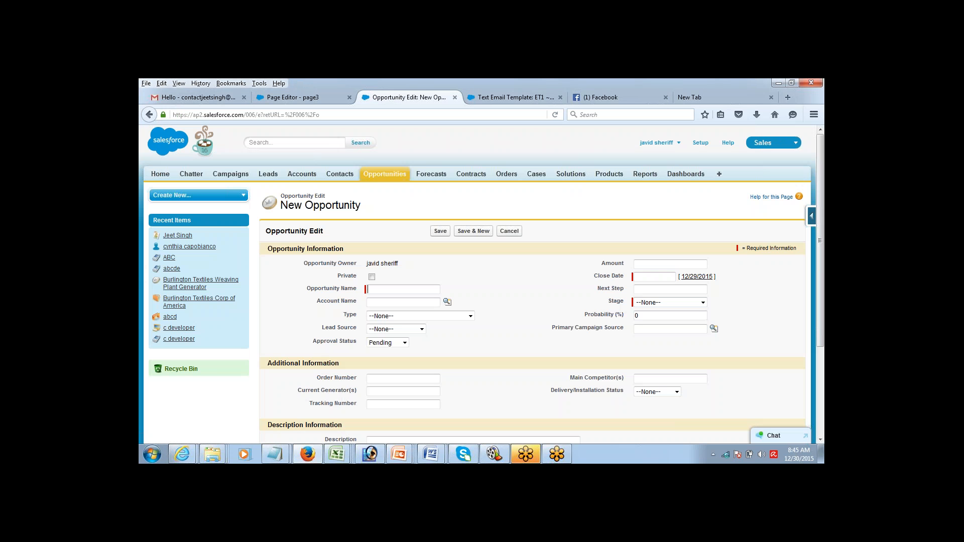
# Step: Save opportunity op543 with amount 120000, close date 12/31/2015 and stage Perception Analysis
pyautogui.write('op')
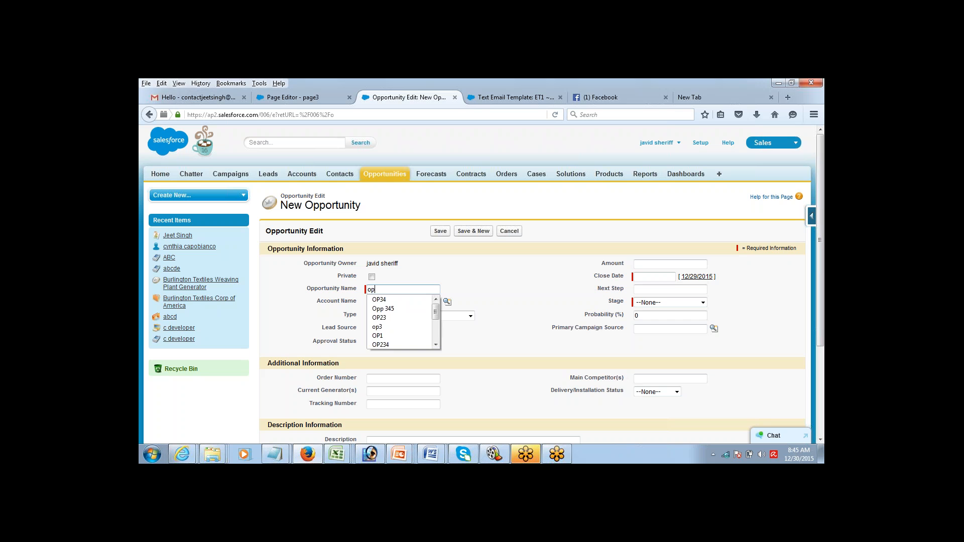
pyautogui.write('543')
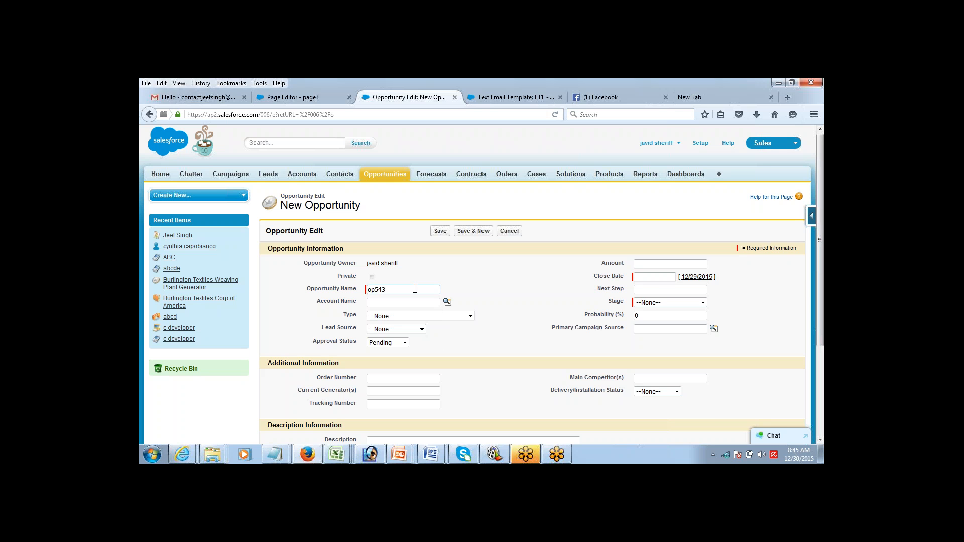
pyautogui.click(654, 264)
pyautogui.write('120000')
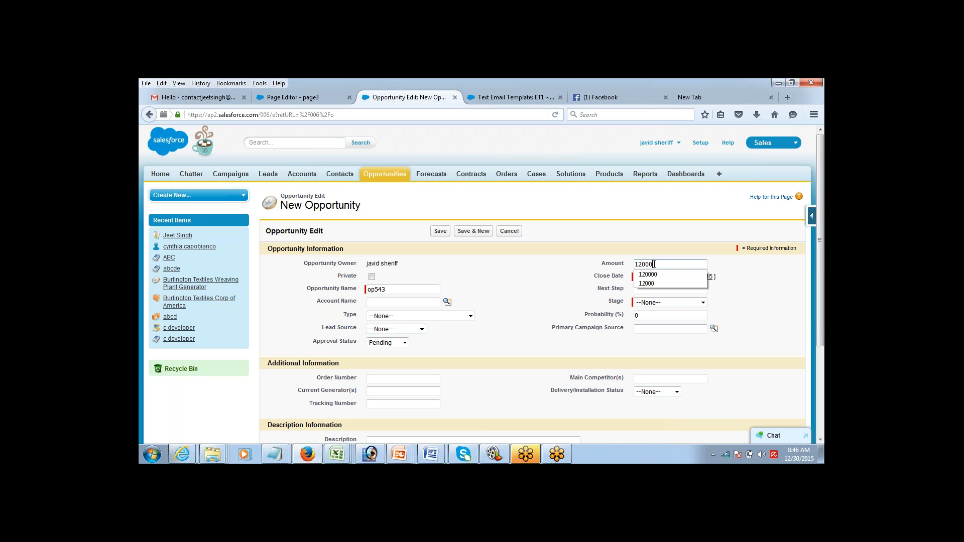
pyautogui.click(654, 277)
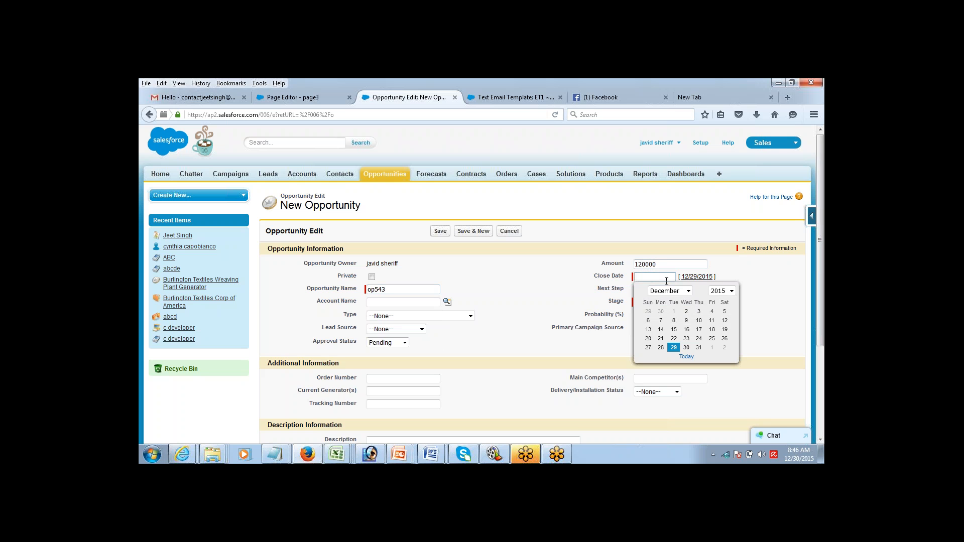
pyautogui.click(698, 348)
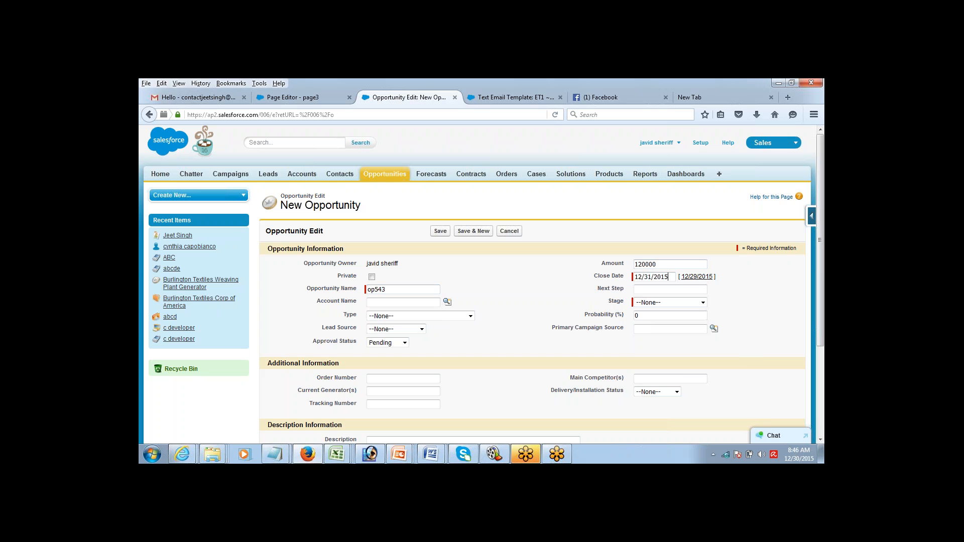
pyautogui.click(662, 303)
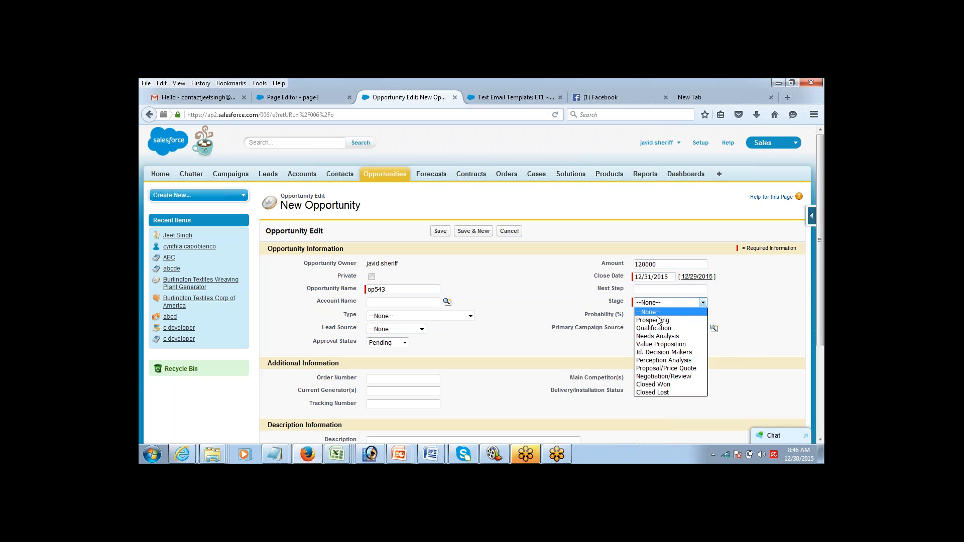
pyautogui.click(663, 360)
pyautogui.click(438, 232)
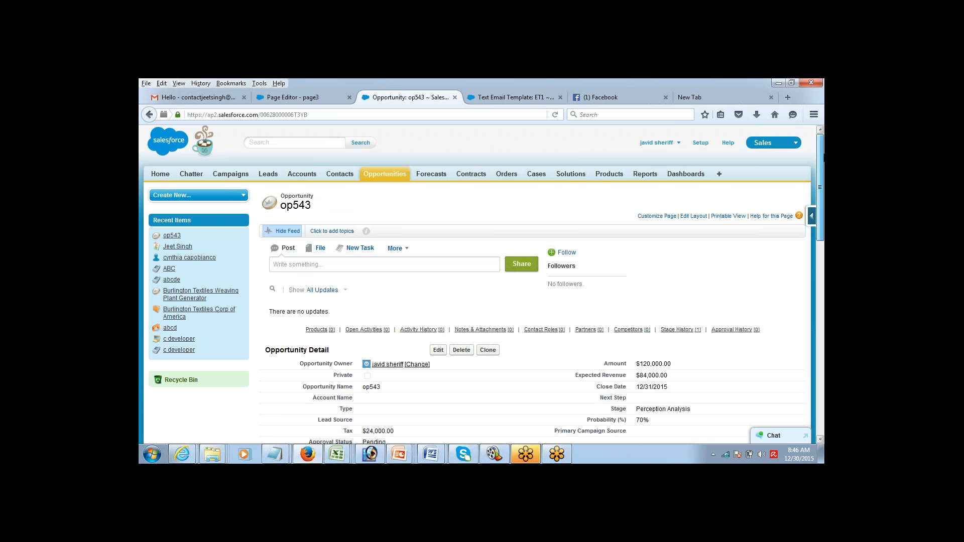
pyautogui.scroll(-5, 796, 215)
pyautogui.scroll(3, 788, 252)
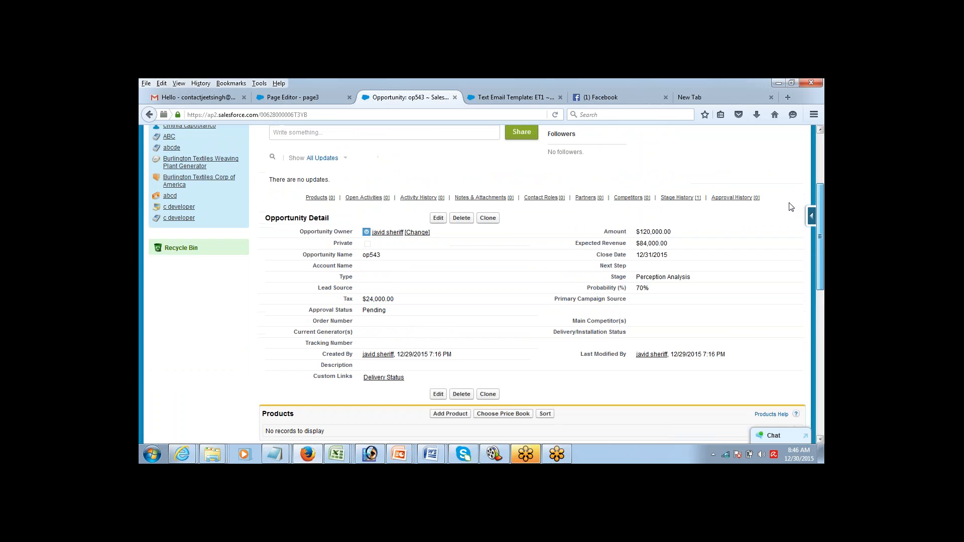
pyautogui.moveTo(790, 203)
pyautogui.mouseDown()
pyautogui.moveTo(784, 230)
pyautogui.moveTo(783, 218)
pyautogui.mouseUp()
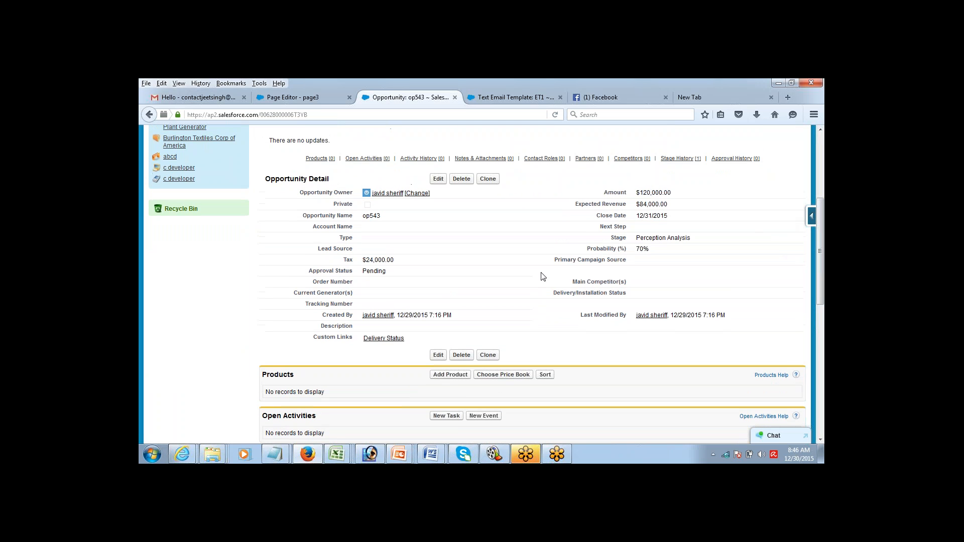
pyautogui.moveTo(308, 277); pyautogui.dragTo(407, 277)
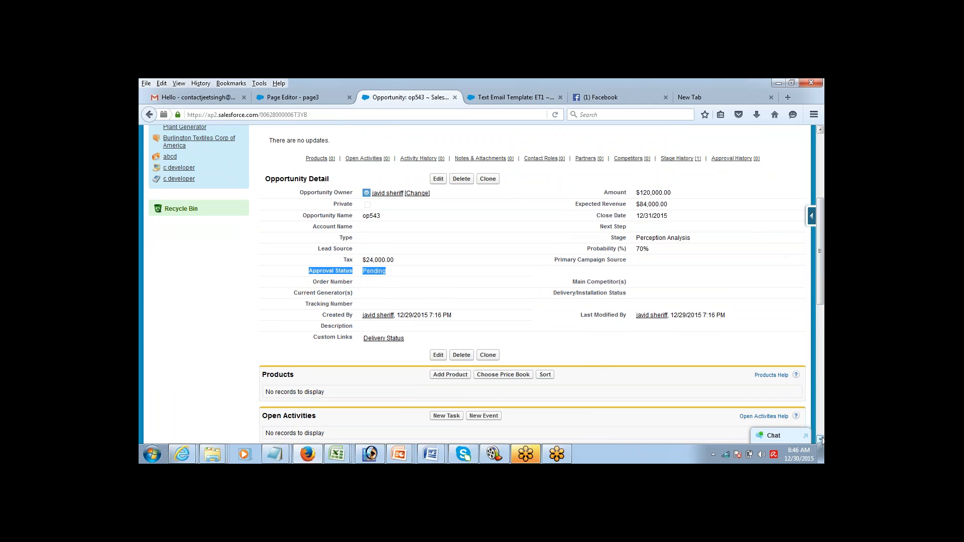
pyautogui.scroll(-10, 821, 440)
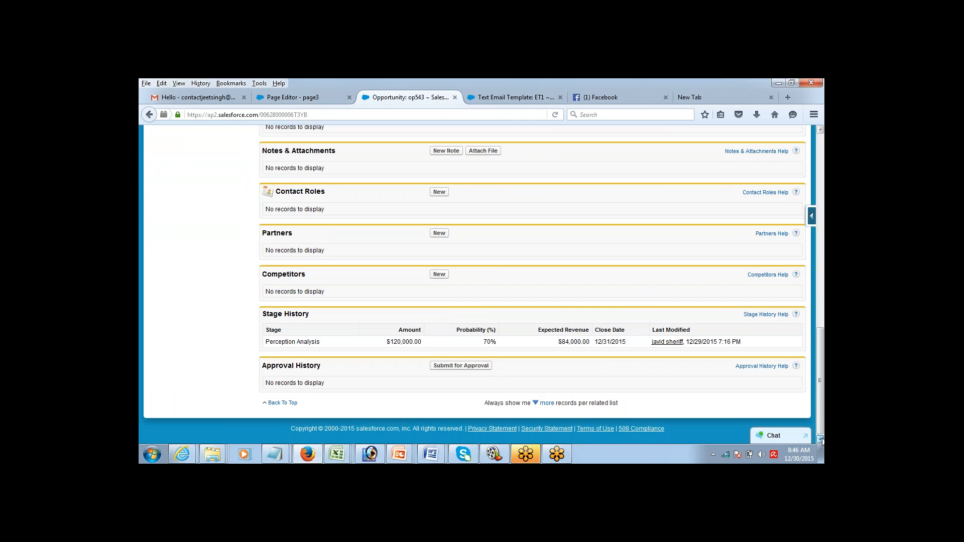
pyautogui.moveTo(821, 430)
pyautogui.mouseDown()
pyautogui.moveTo(820, 387)
pyautogui.moveTo(818, 417)
pyautogui.mouseUp()
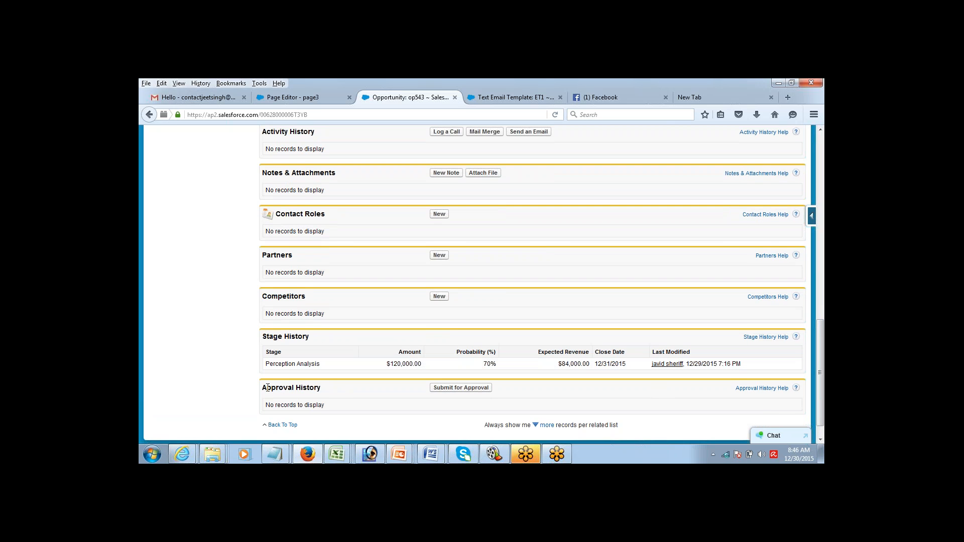
pyautogui.moveTo(266, 388); pyautogui.dragTo(340, 390)
# Step: Submit op543 for approval and confirm the prompt
pyautogui.click(461, 388)
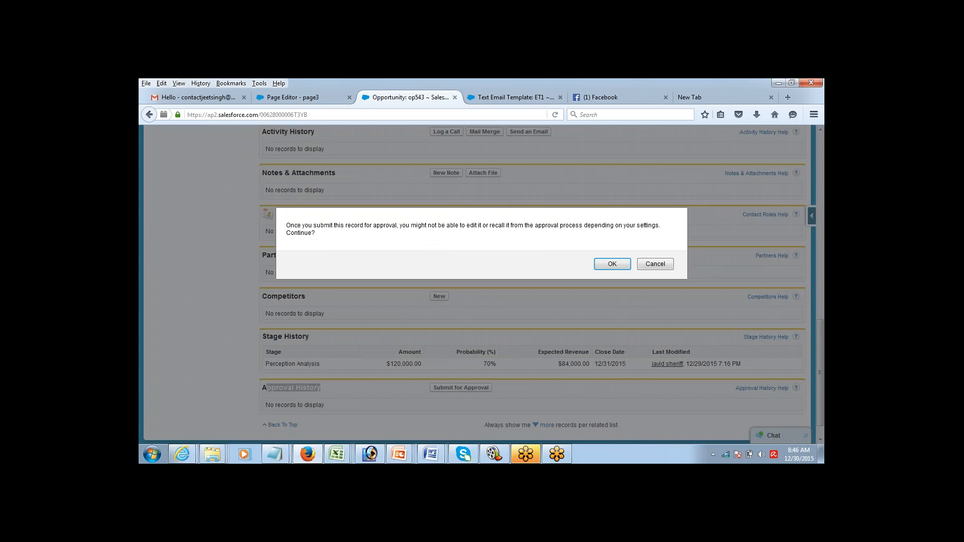
pyautogui.click(611, 265)
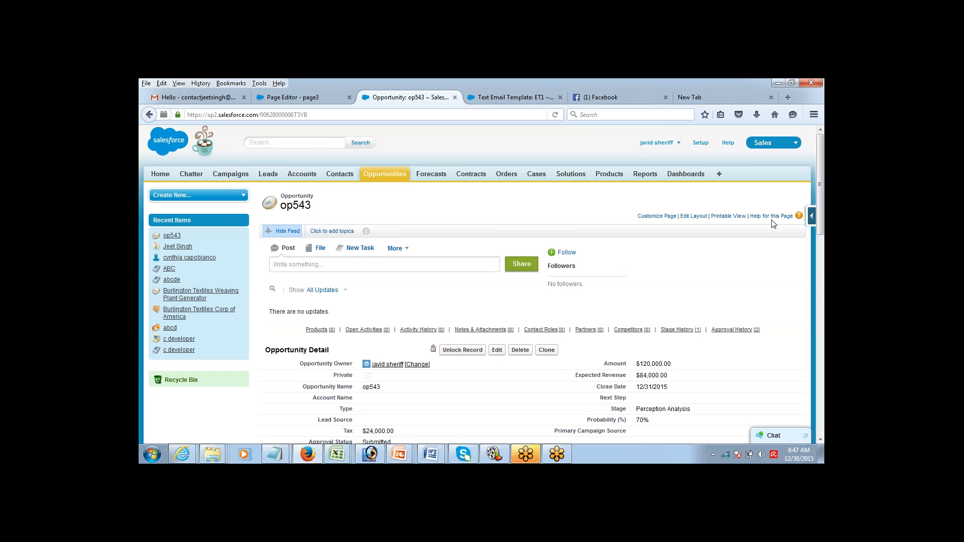
pyautogui.scroll(-5, 803, 211)
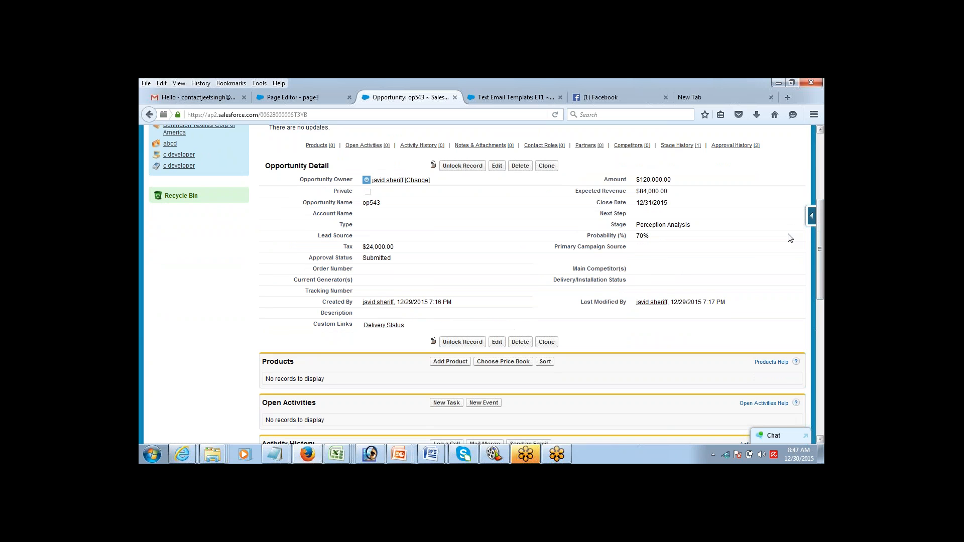
pyautogui.click(821, 130)
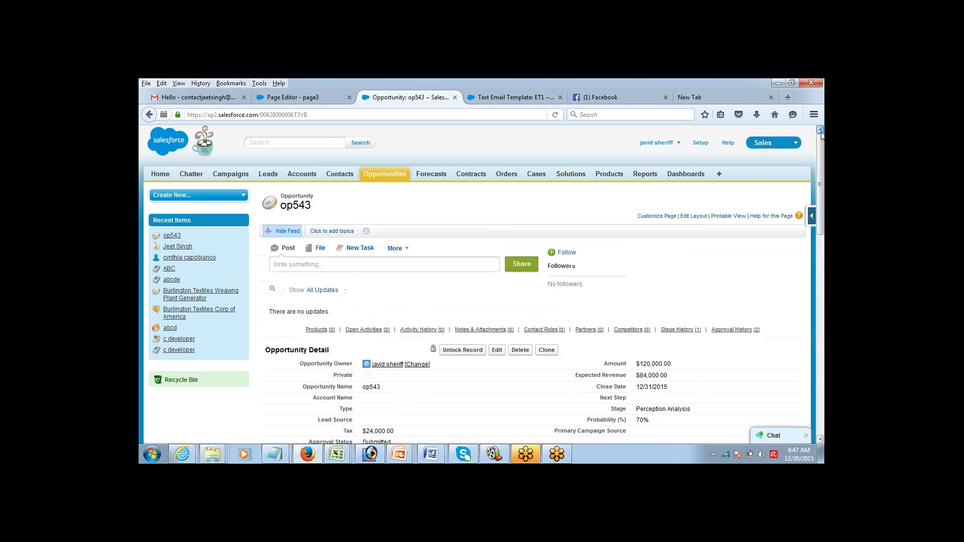
pyautogui.moveTo(821, 167)
pyautogui.mouseDown()
pyautogui.moveTo(819, 216)
pyautogui.moveTo(815, 174)
pyautogui.mouseUp()
pyautogui.scroll(-5, 796, 247)
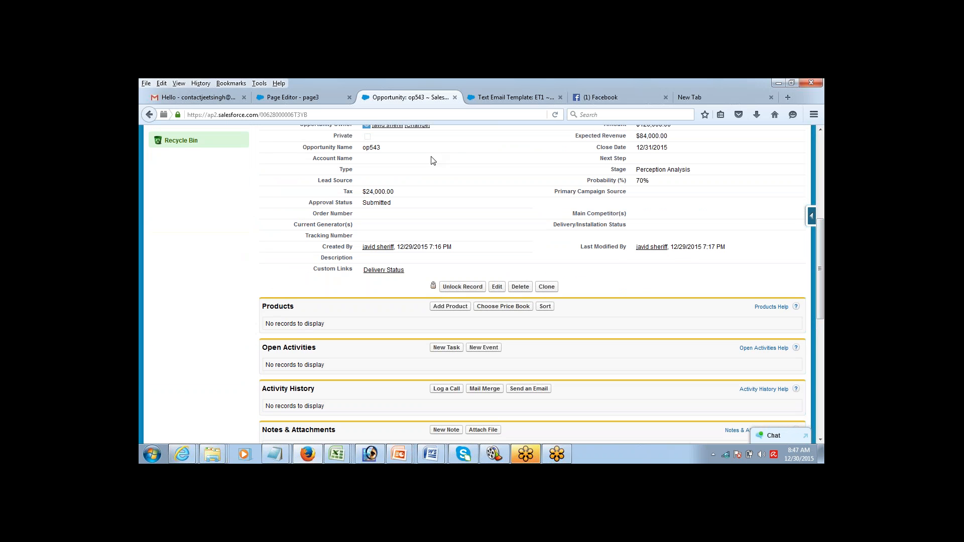
# Step: Check that op543's Approval Status now reads Submitted
pyautogui.doubleClick(312, 201)
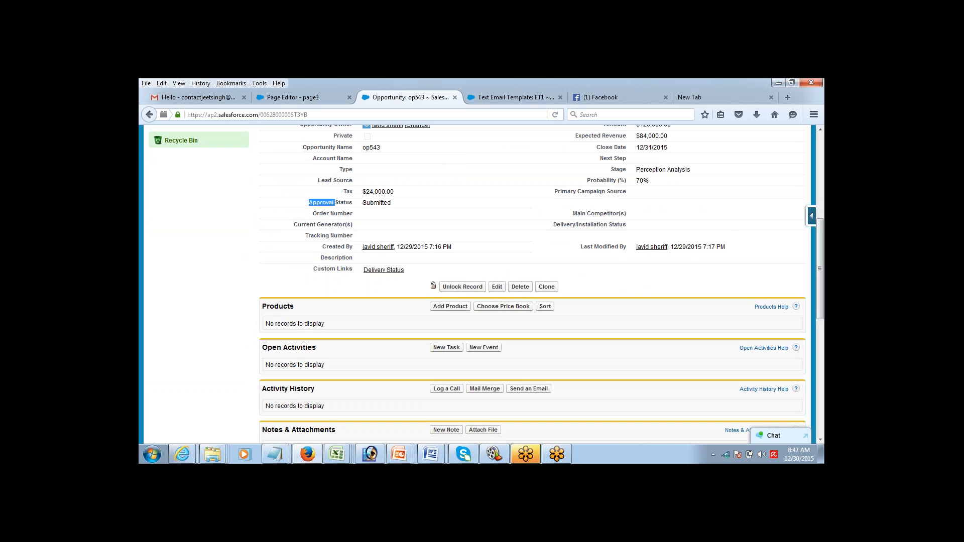
pyautogui.doubleClick(370, 201)
pyautogui.click(821, 131)
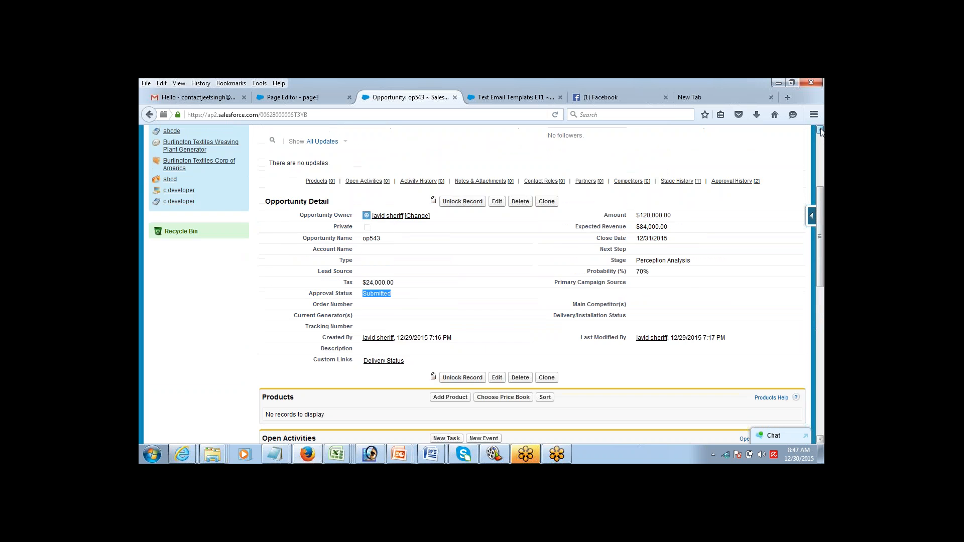
pyautogui.scroll(3, 821, 131)
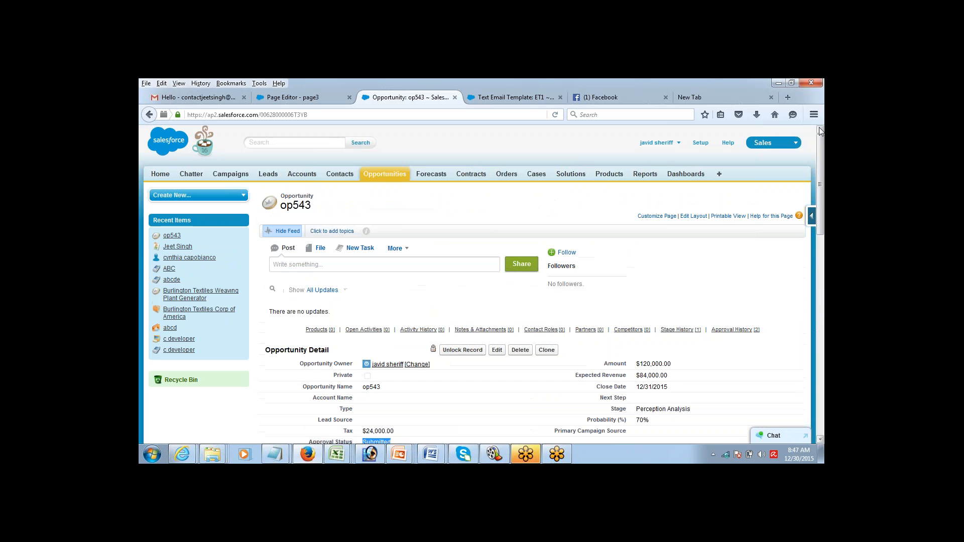
# Step: Switch from the Salesforce Firefox window to the GoToMeeting session in Chrome
pyautogui.click(811, 342)
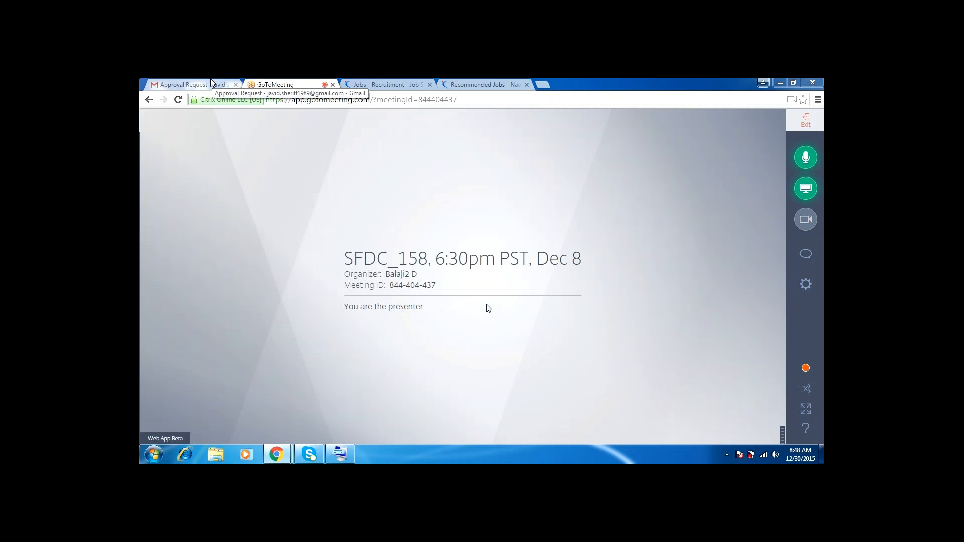
# Step: From the Gmail inbox, open the Salesforce Approval Request email and click its approval link
pyautogui.click(212, 83)
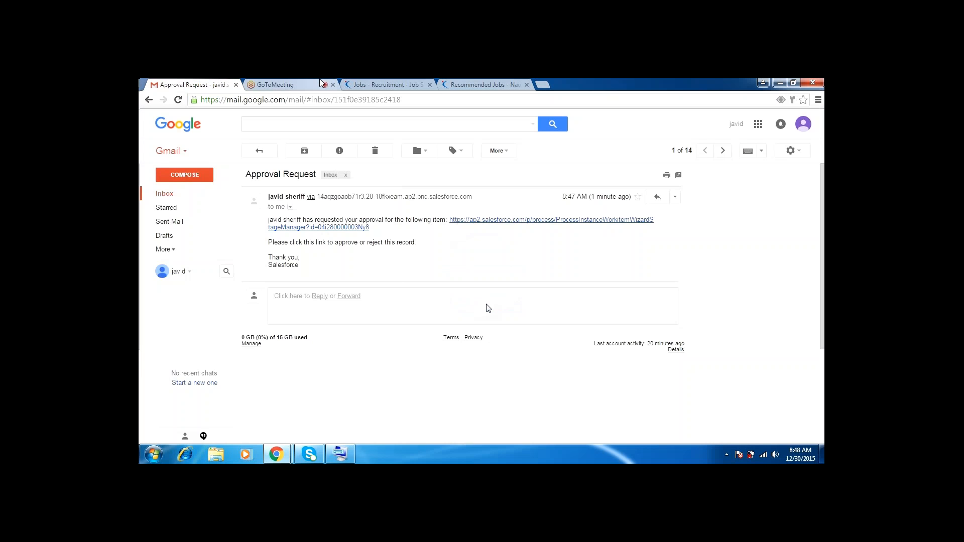
pyautogui.click(322, 83)
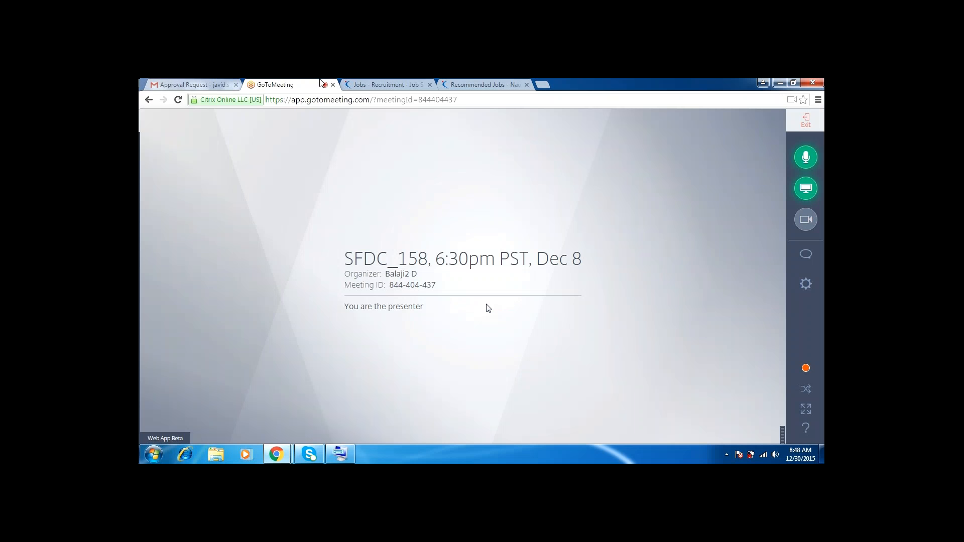
pyautogui.click(200, 83)
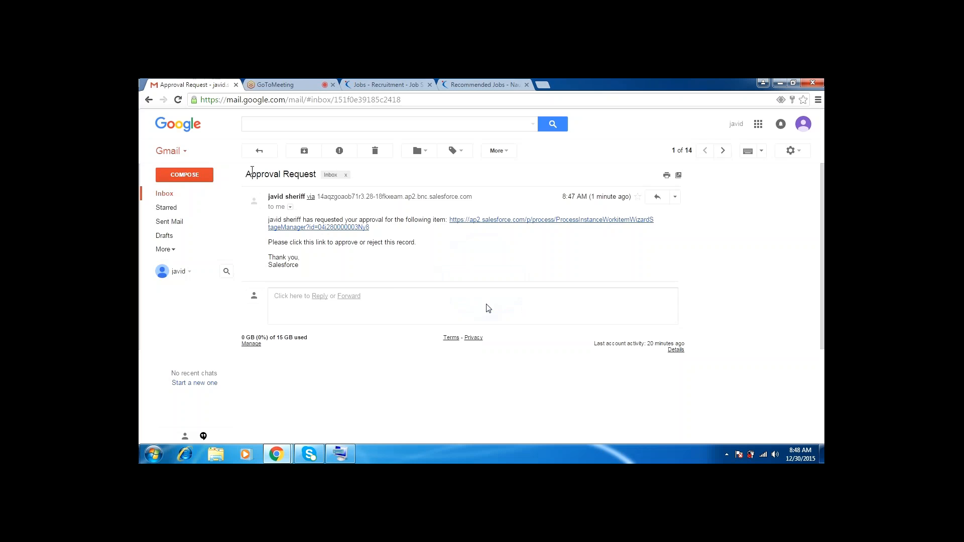
pyautogui.click(259, 150)
pyautogui.click(343, 210)
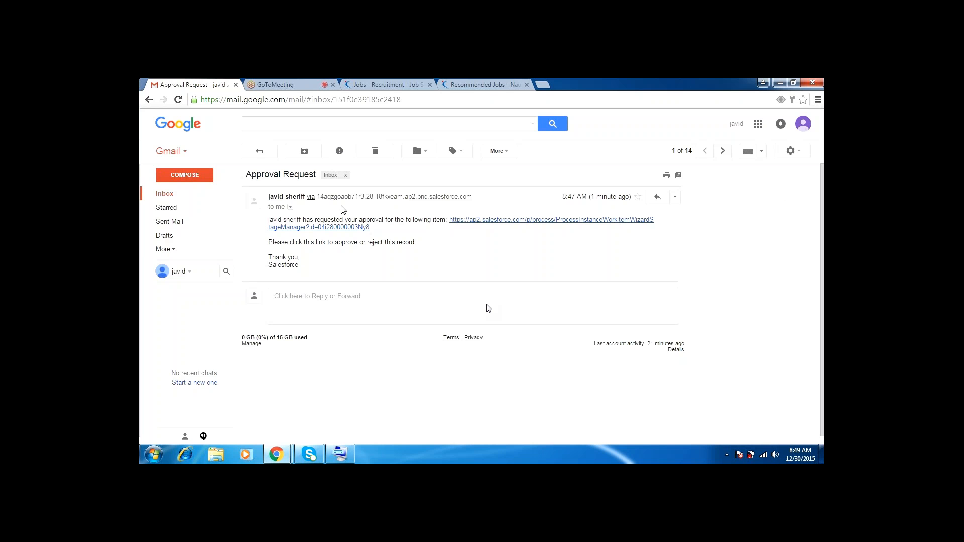
pyautogui.click(479, 224)
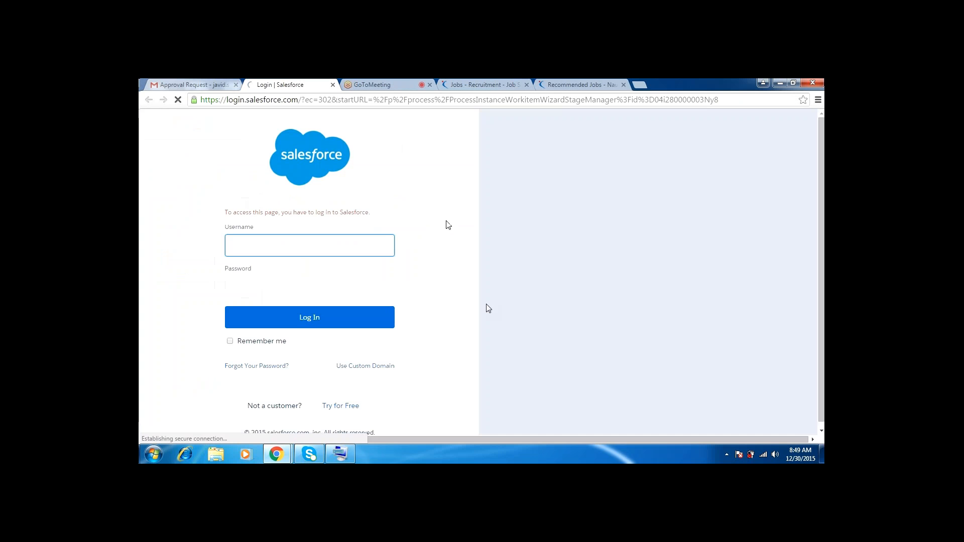
# Step: Sign in with the saved username and password, then approve op543 with the comment 'approved'
pyautogui.click(352, 256)
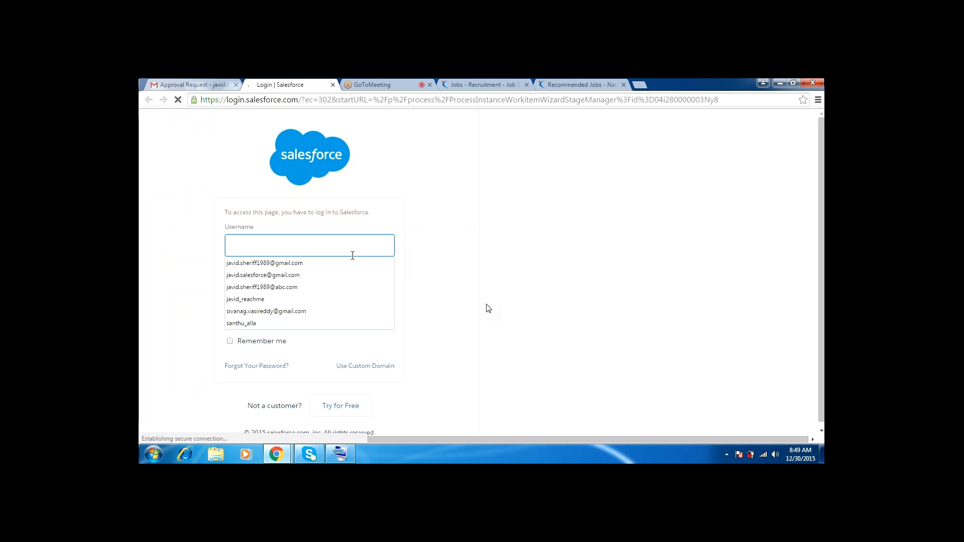
pyautogui.click(350, 262)
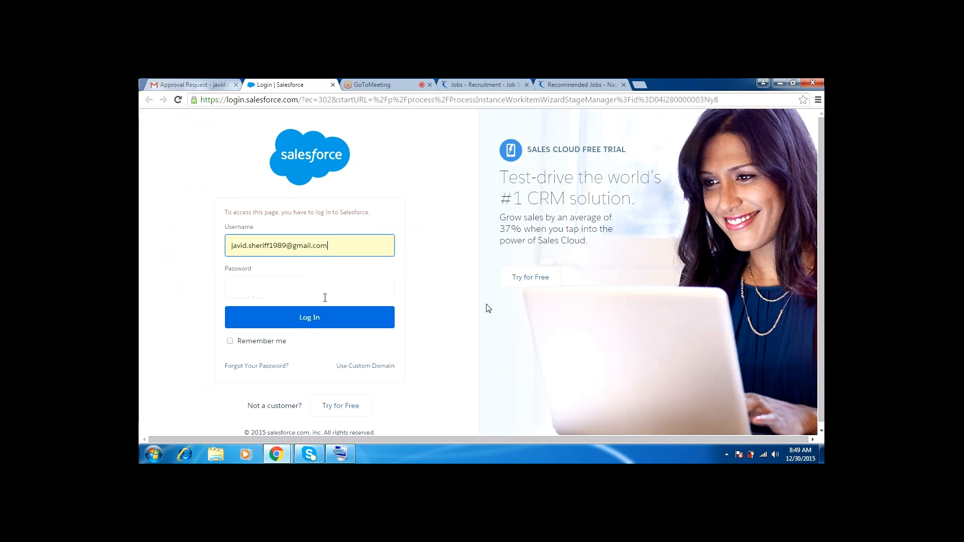
pyautogui.click(325, 294)
pyautogui.write('***')
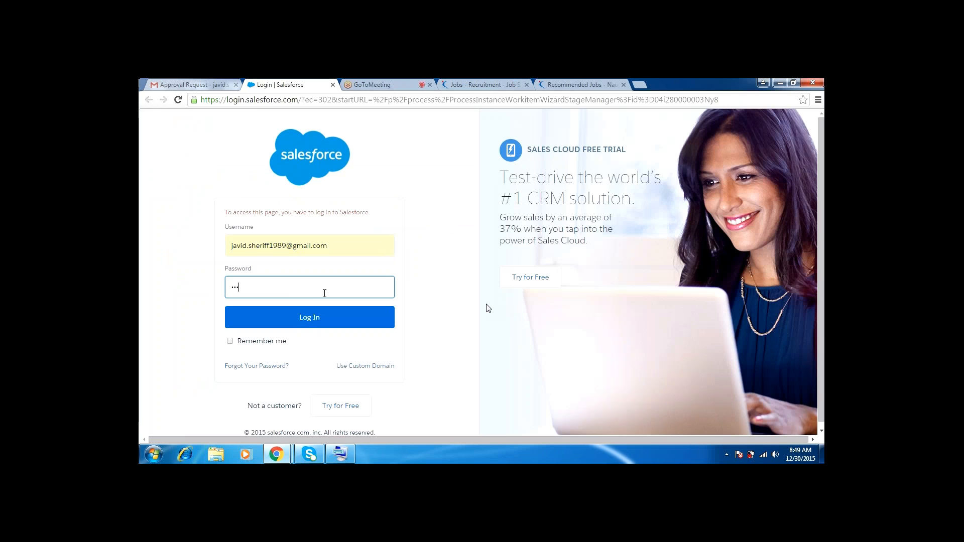
pyautogui.write('*******')
pyautogui.press('Return')
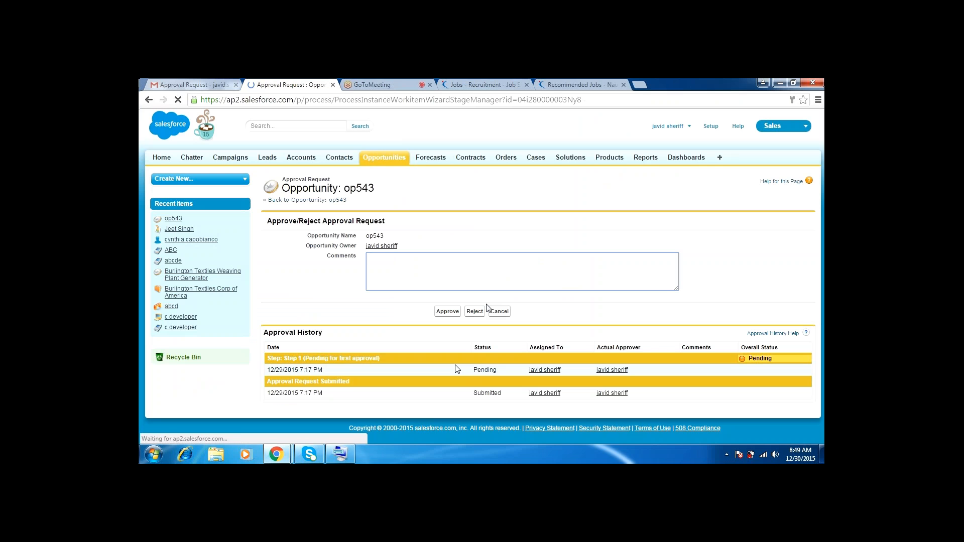
pyautogui.write('app')
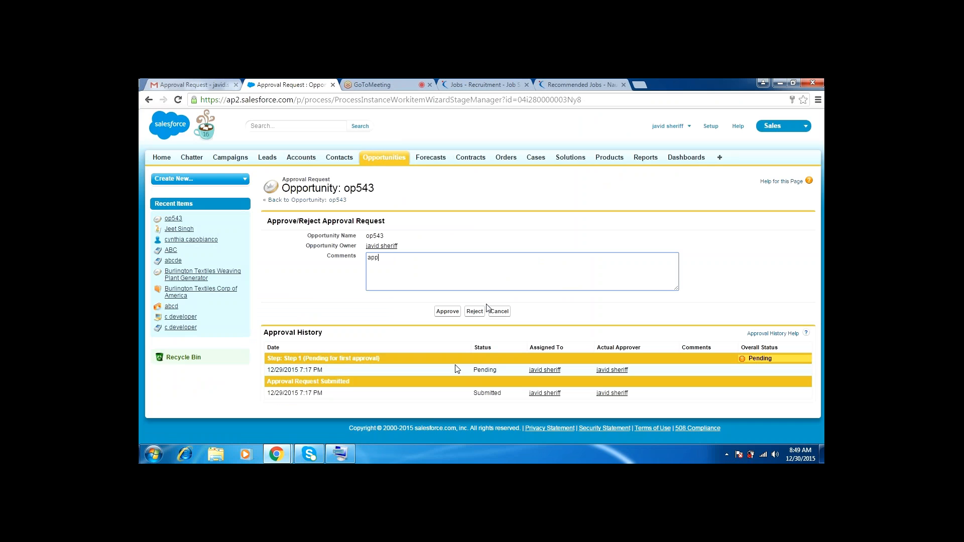
pyautogui.write('roved')
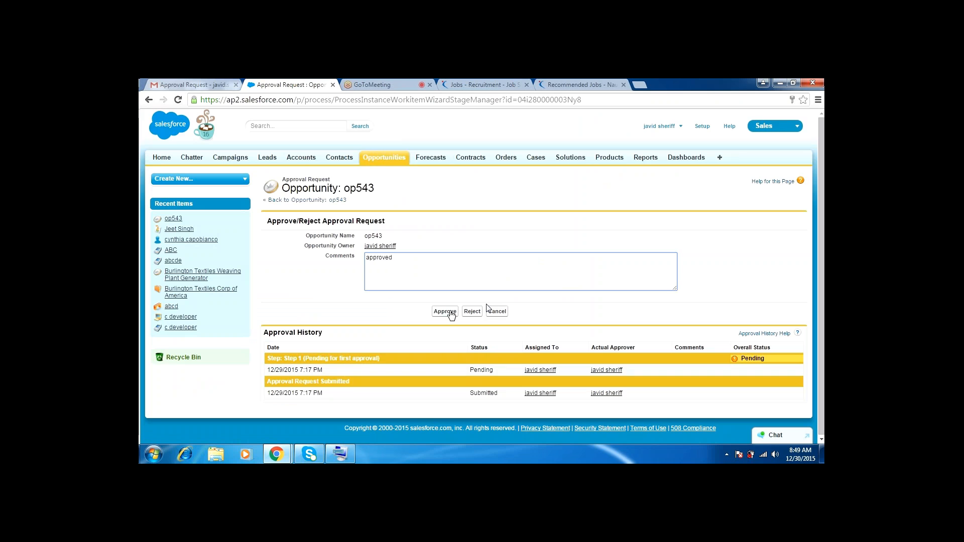
pyautogui.click(450, 312)
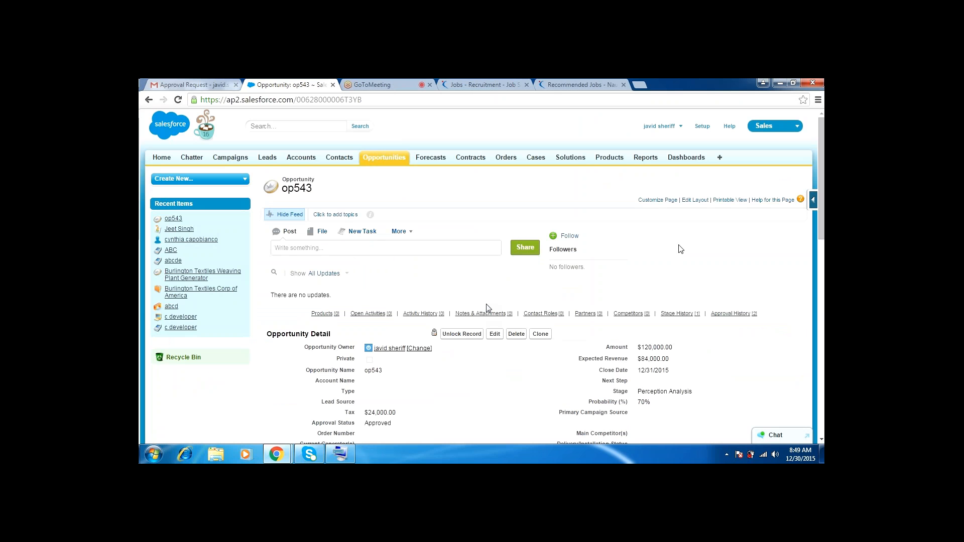
pyautogui.scroll(-4, 486, 307)
pyautogui.scroll(-2, 486, 307)
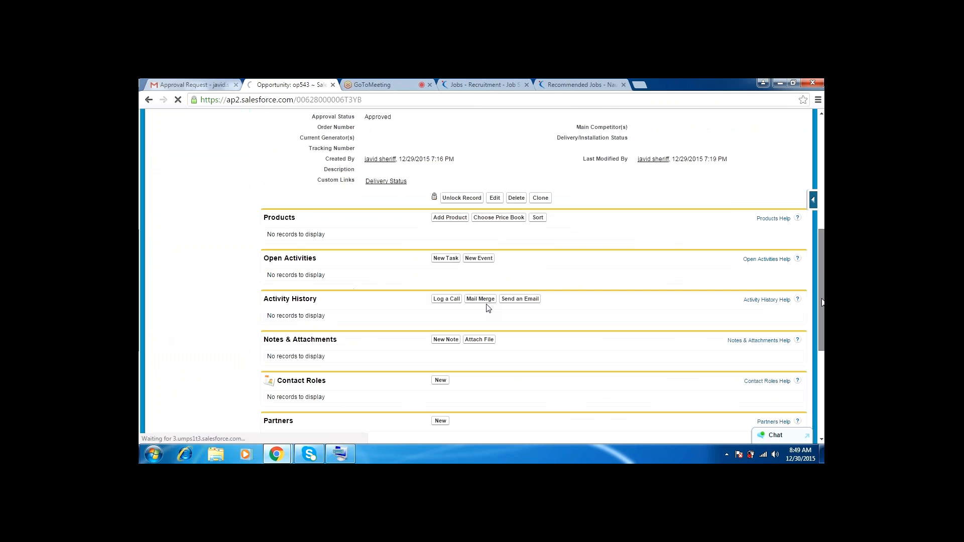
pyautogui.scroll(-3, 486, 307)
pyautogui.scroll(-2, 489, 308)
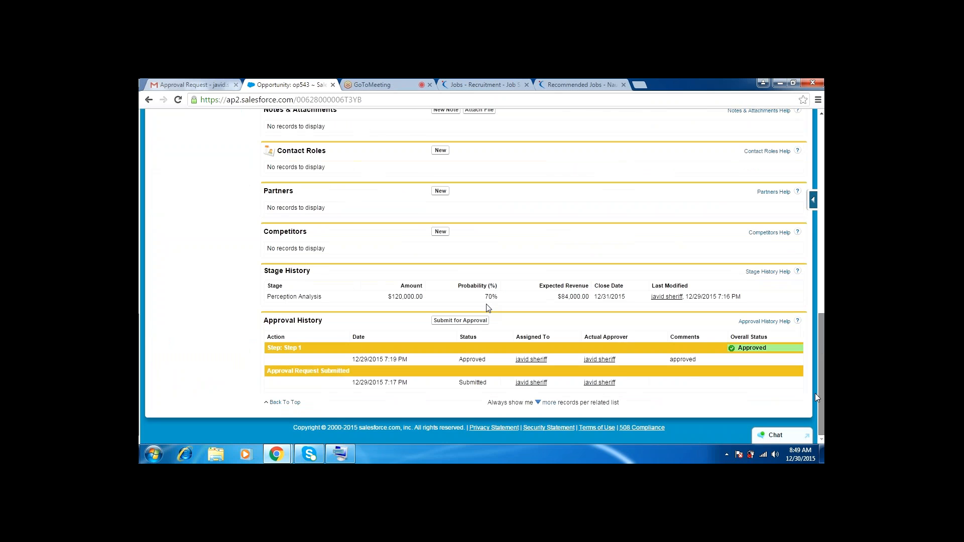
pyautogui.moveTo(821, 396); pyautogui.dragTo(820, 193)
pyautogui.click(399, 83)
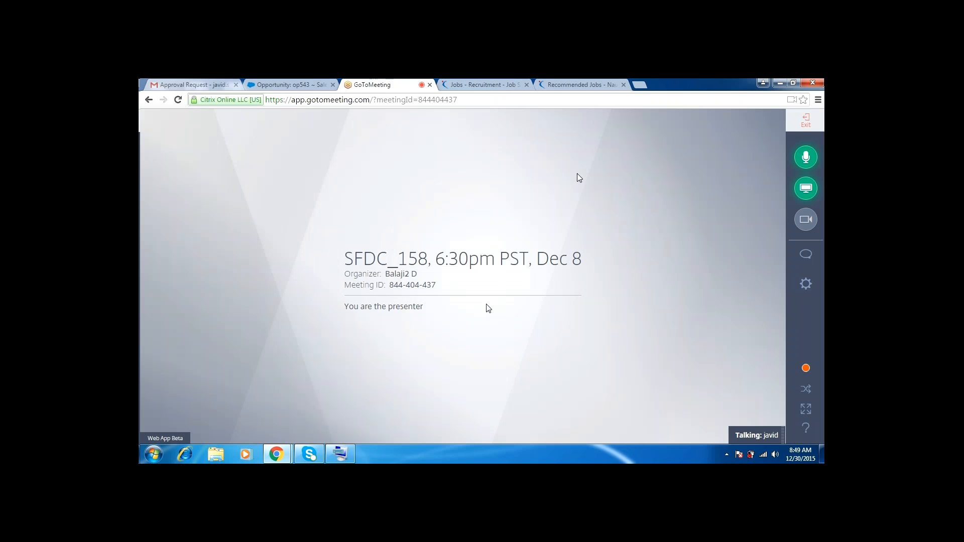
pyautogui.click(313, 84)
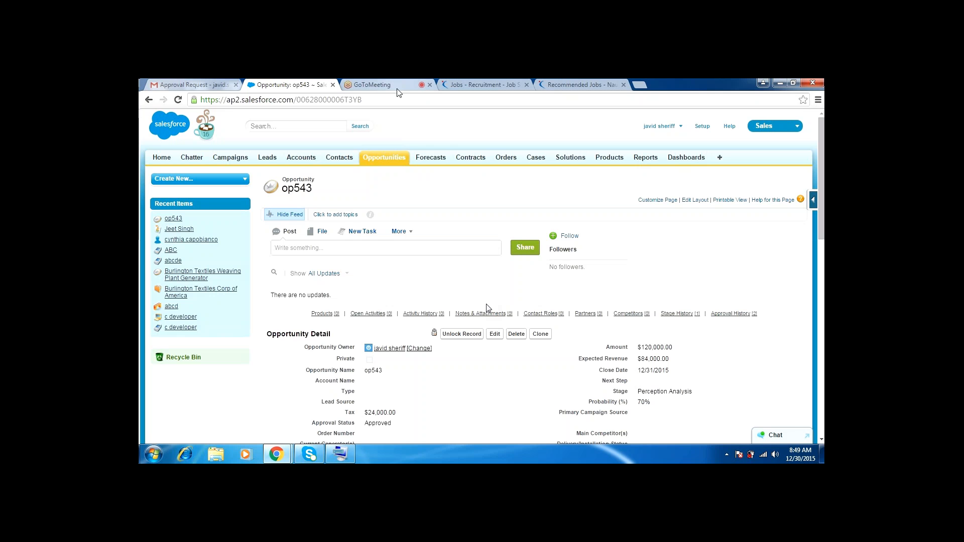
pyautogui.click(372, 84)
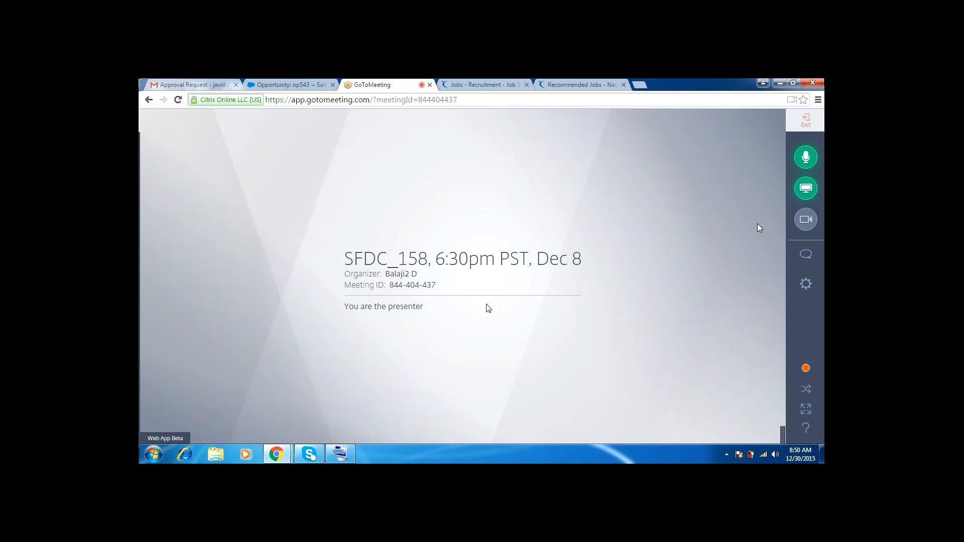
pyautogui.click(308, 84)
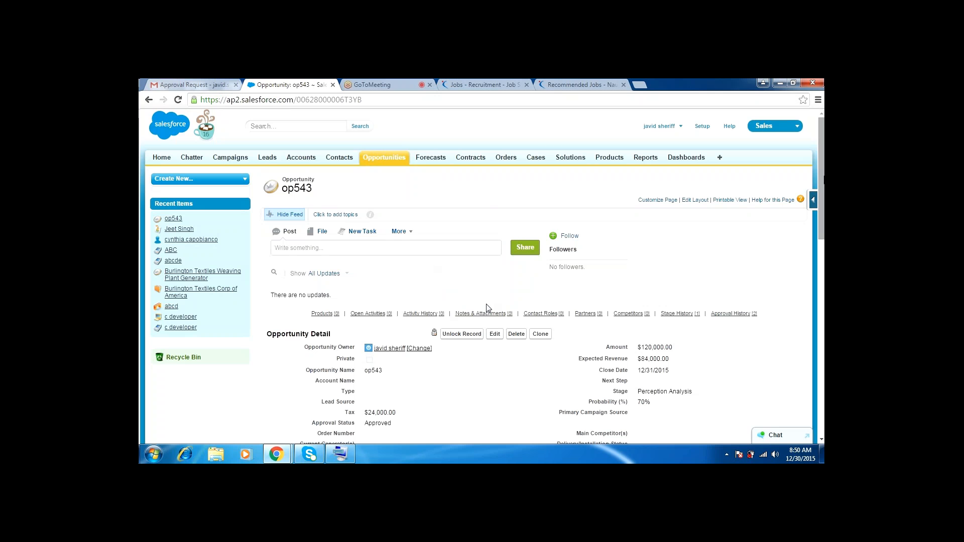
pyautogui.scroll(-2, 487, 307)
pyautogui.scroll(-2, 487, 308)
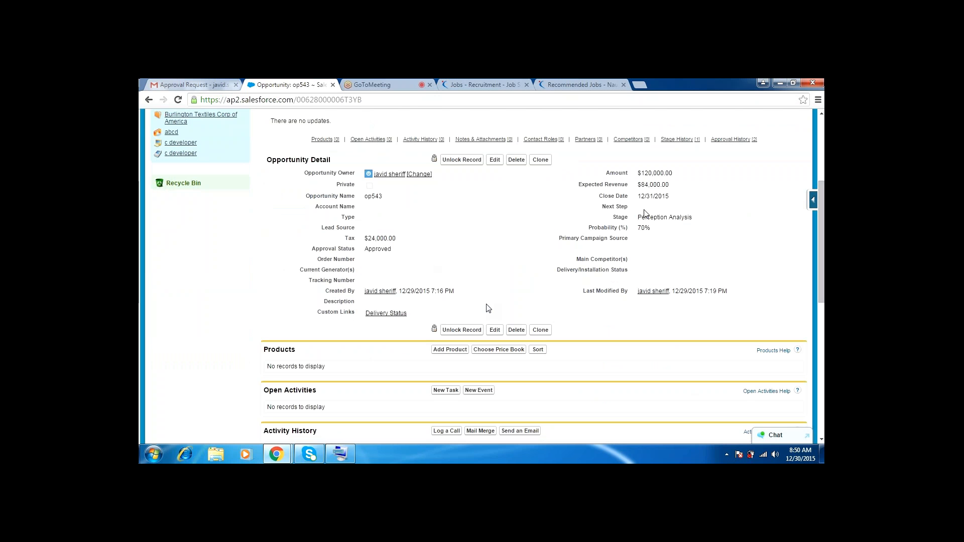
pyautogui.click(387, 85)
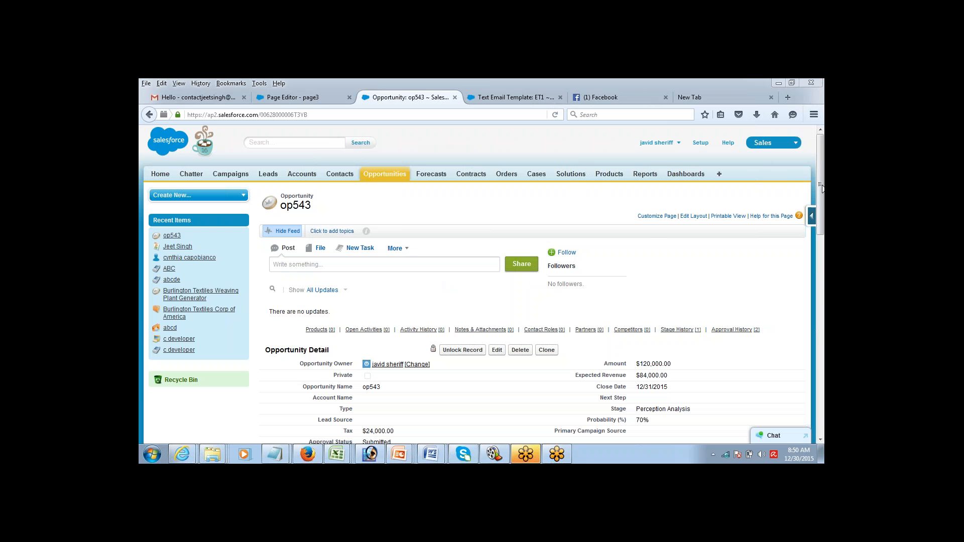
# Step: Reload the op543 opportunity so its Approval Status shows Approved
pyautogui.scroll(-3, 814, 222)
pyautogui.scroll(3, 815, 221)
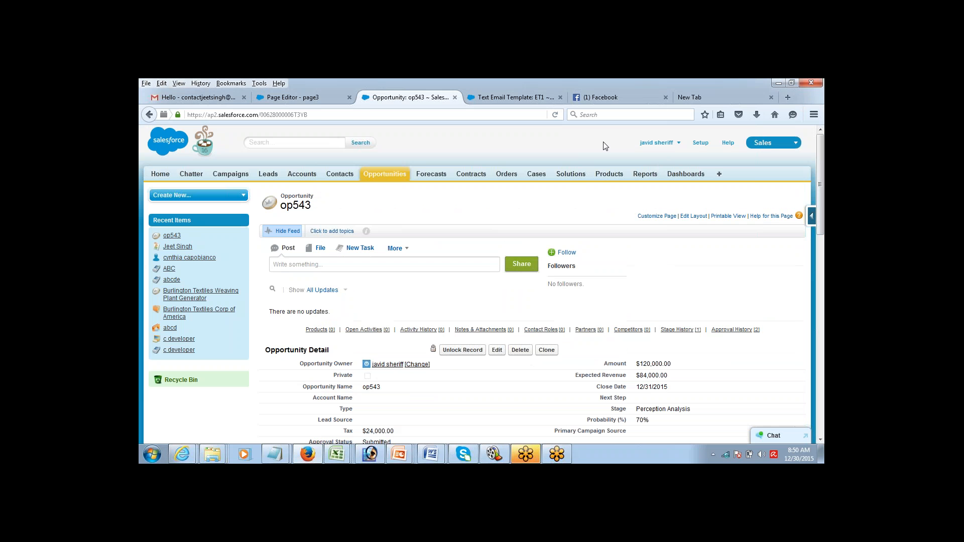
pyautogui.click(556, 116)
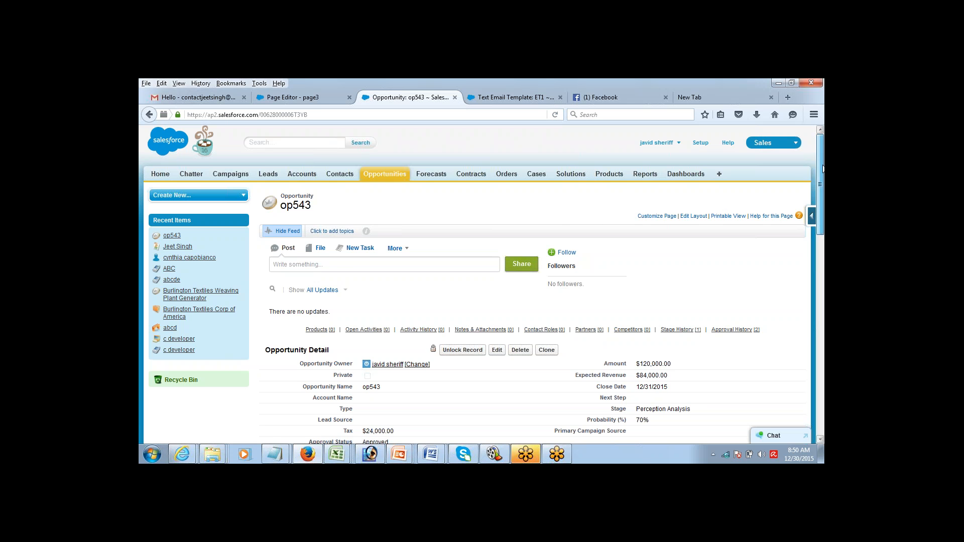
pyautogui.scroll(-2, 631, 264)
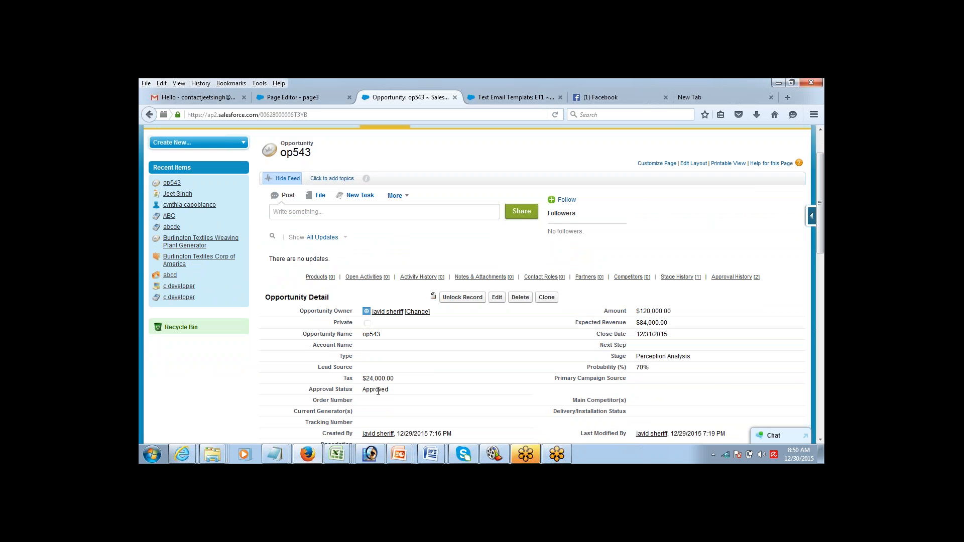
# Step: Highlight the Approval History entries: the Submitted request, its submission time and Step 1 Approved
pyautogui.moveTo(821, 185); pyautogui.dragTo(767, 323)
pyautogui.scroll(-3, 653, 392)
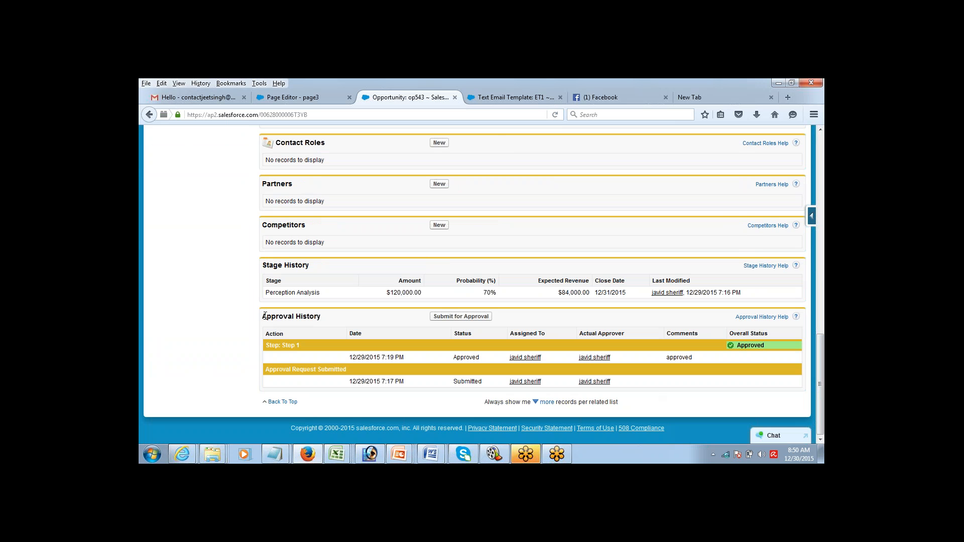
pyautogui.moveTo(263, 317); pyautogui.dragTo(328, 321)
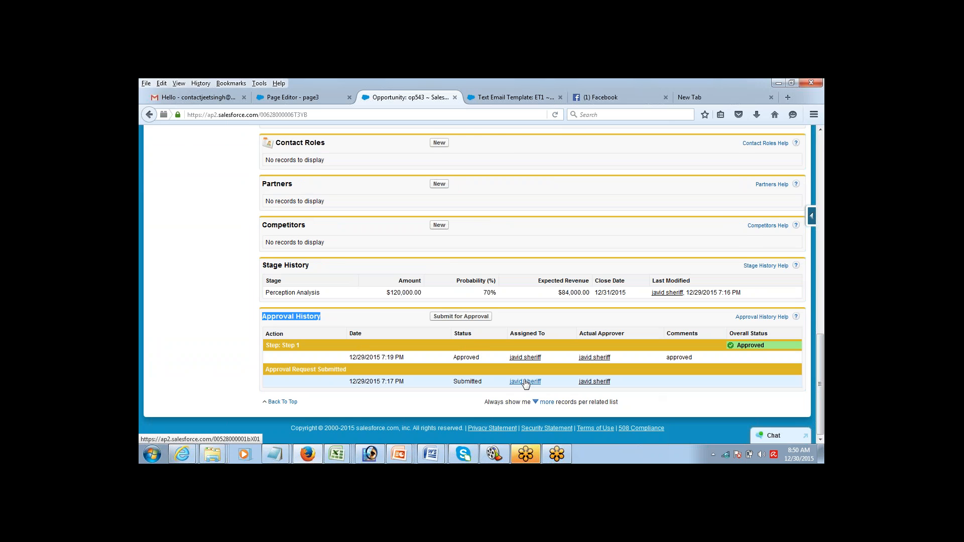
pyautogui.doubleClick(467, 382)
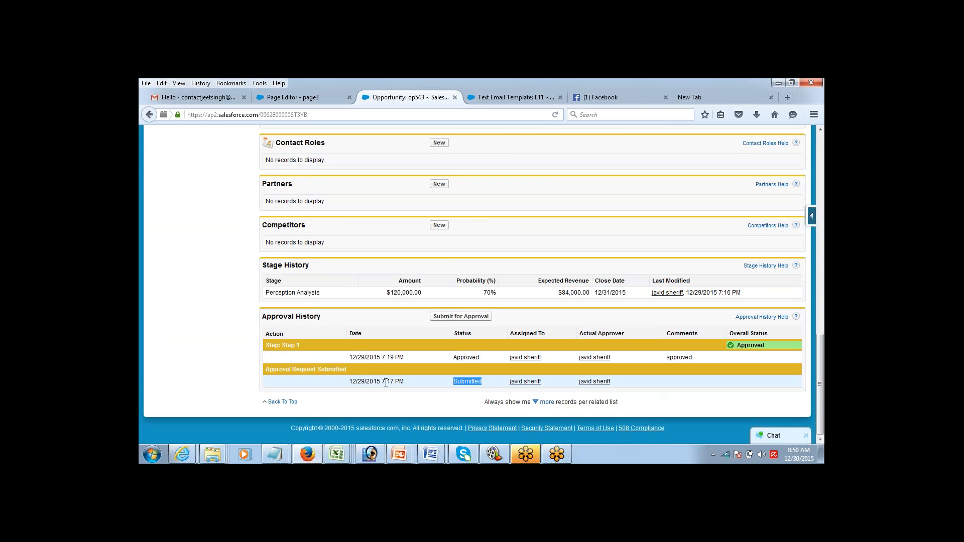
pyautogui.moveTo(371, 382); pyautogui.dragTo(403, 382)
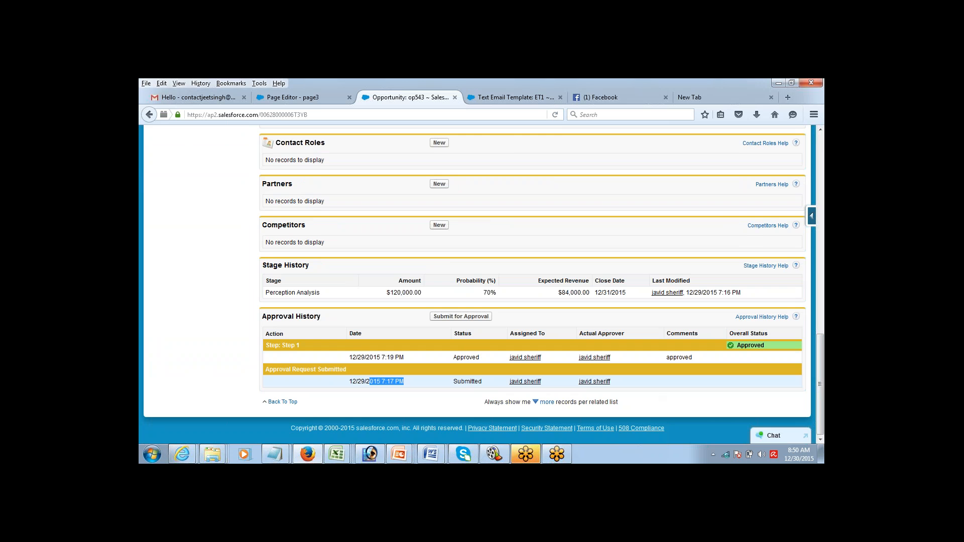
pyautogui.doubleClick(459, 358)
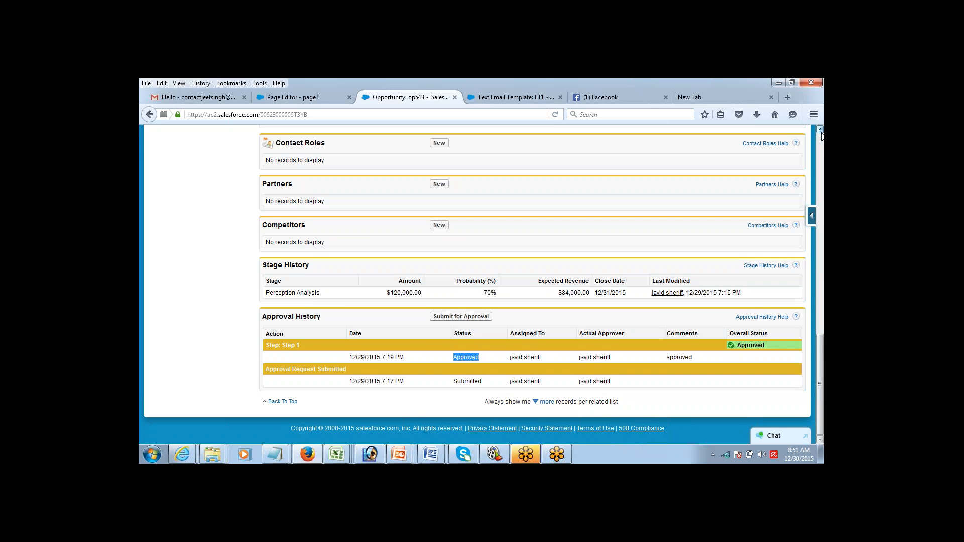
pyautogui.scroll(2, 821, 134)
pyautogui.scroll(10, 823, 135)
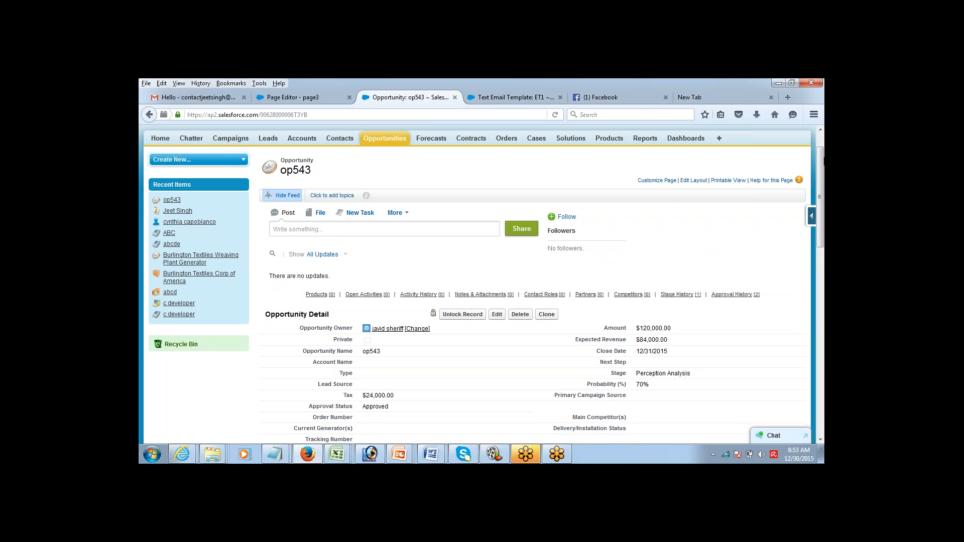
# Step: Enable Email Approval Response in Workflow & Approvals Process Automation Settings and save
pyautogui.scroll(1, 822, 157)
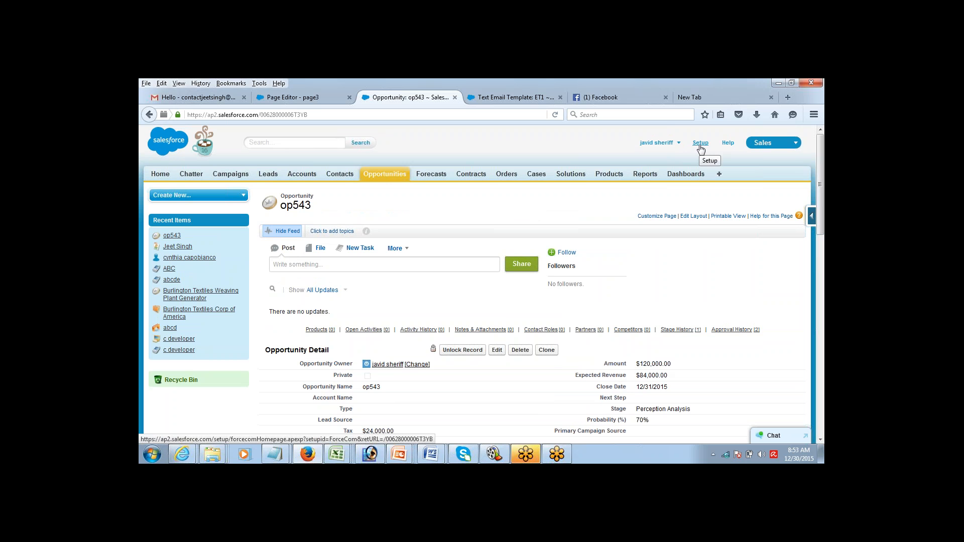
pyautogui.click(701, 145)
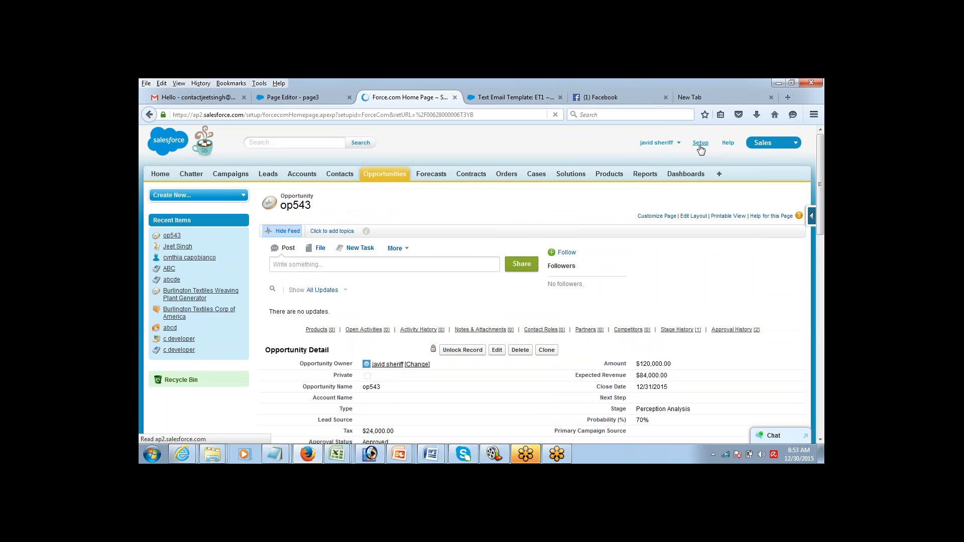
pyautogui.scroll(-5, 805, 244)
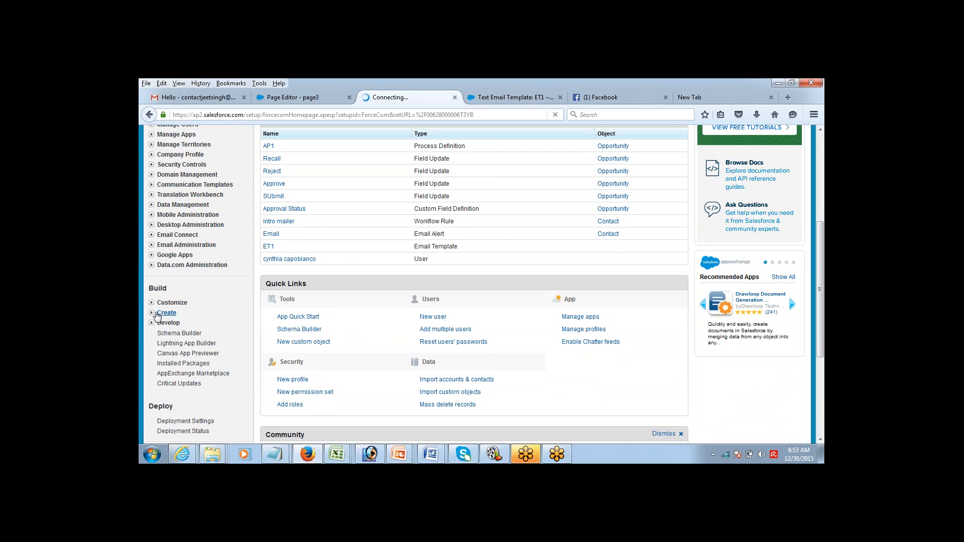
pyautogui.click(152, 312)
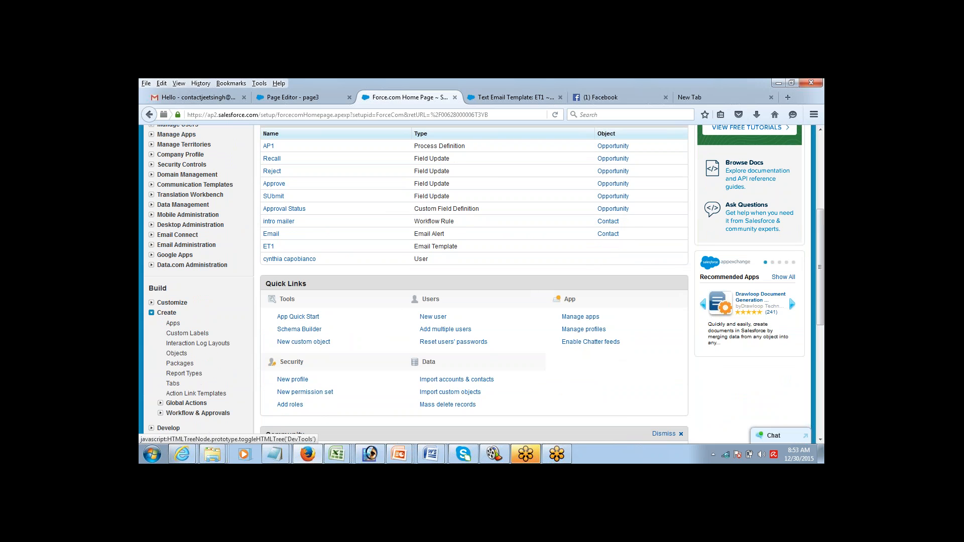
pyautogui.click(161, 414)
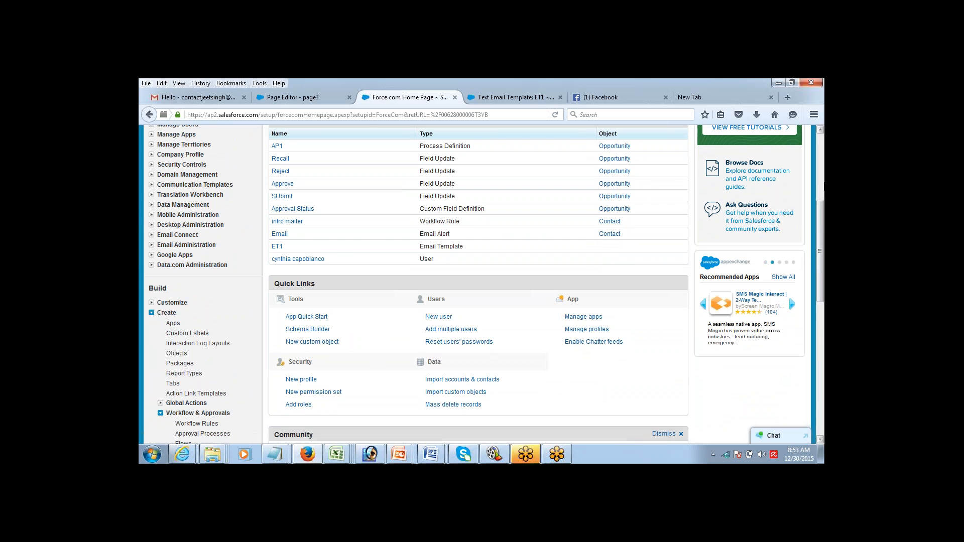
pyautogui.click(821, 440)
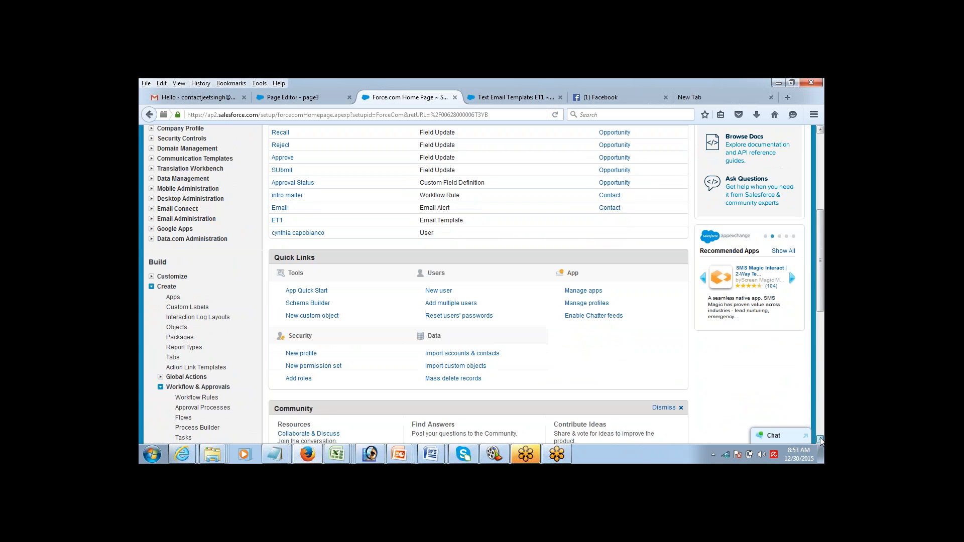
pyautogui.click(821, 440)
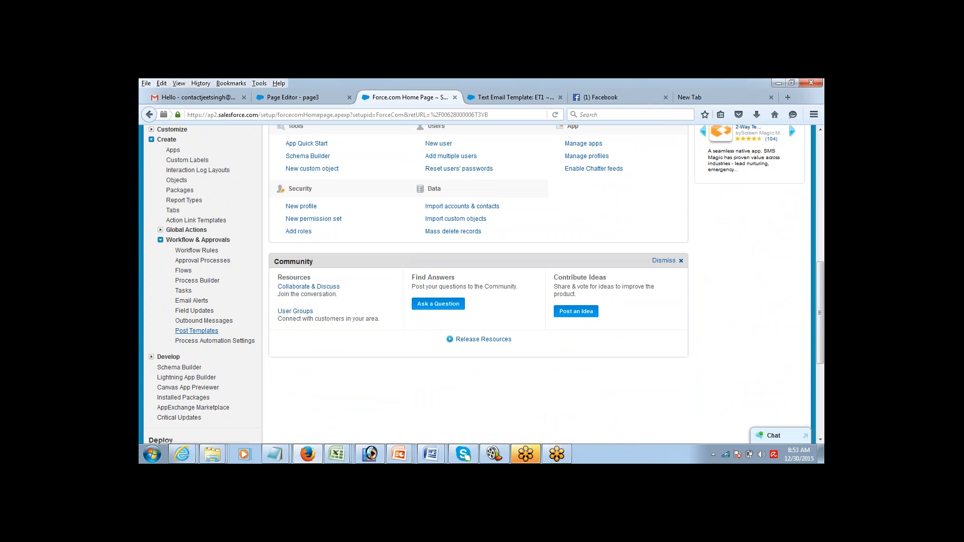
pyautogui.click(201, 343)
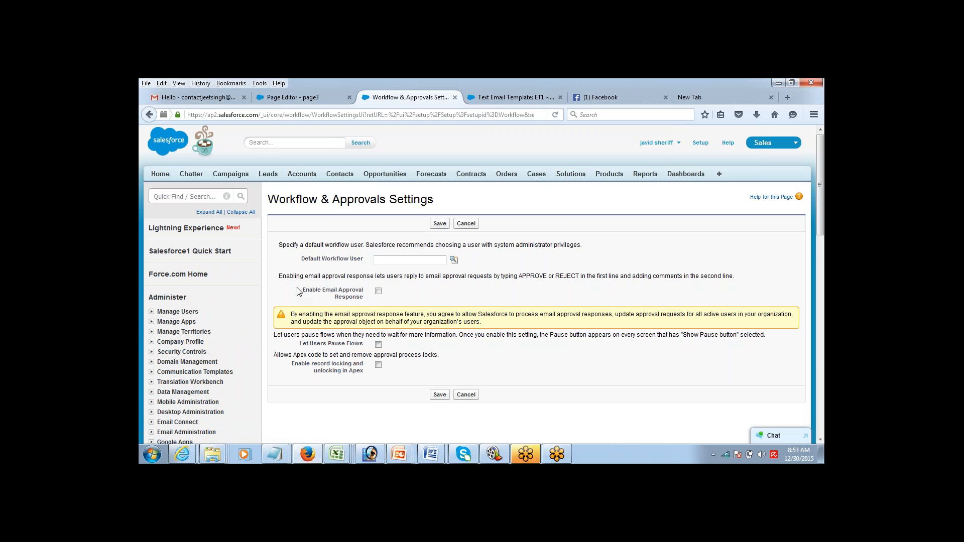
pyautogui.moveTo(303, 290); pyautogui.dragTo(367, 300)
pyautogui.click(378, 292)
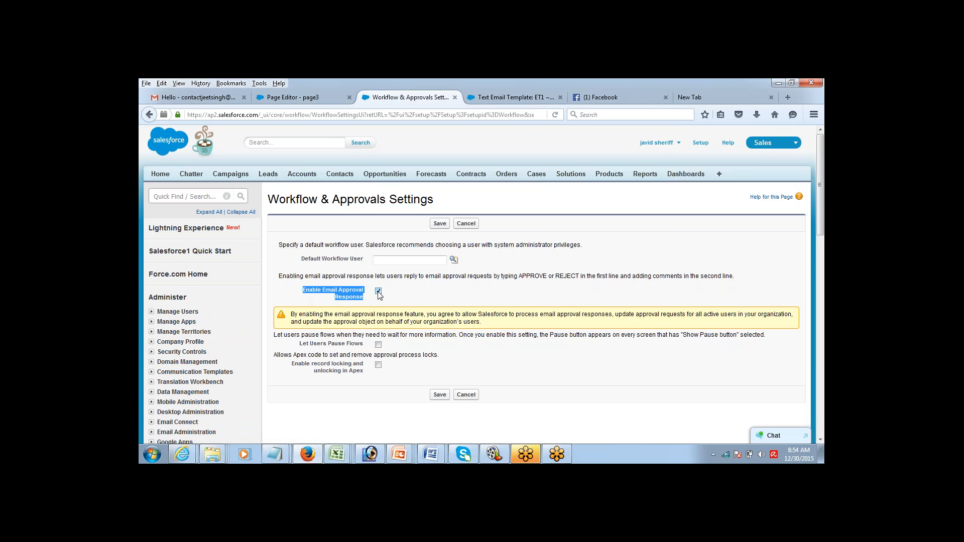
pyautogui.click(440, 224)
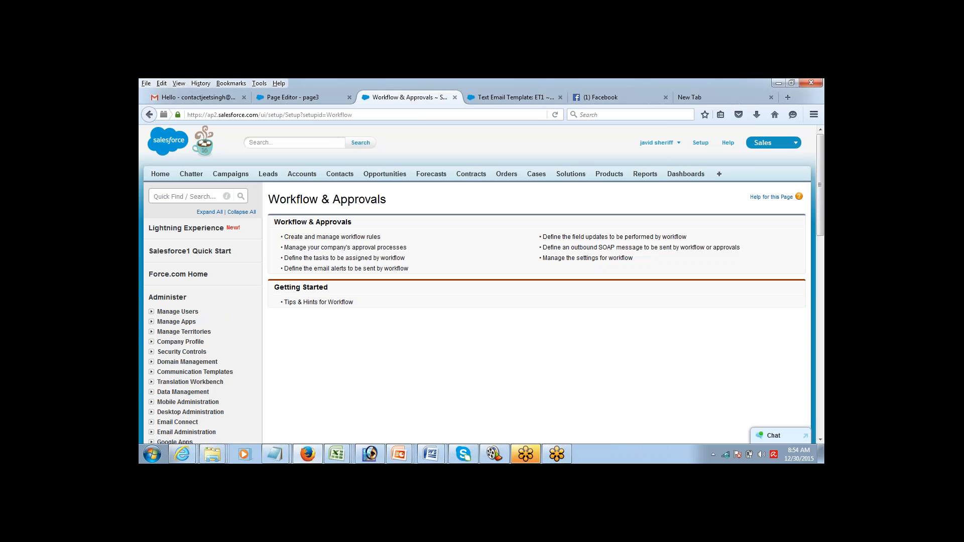
# Step: Open op543 from Opportunities and resubmit it for approval, confirming with OK
pyautogui.click(387, 176)
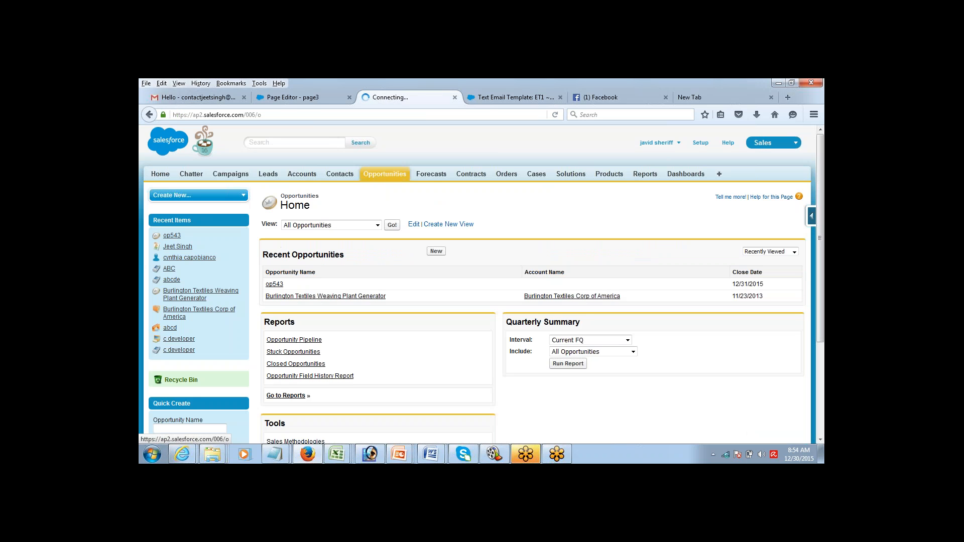
pyautogui.click(274, 284)
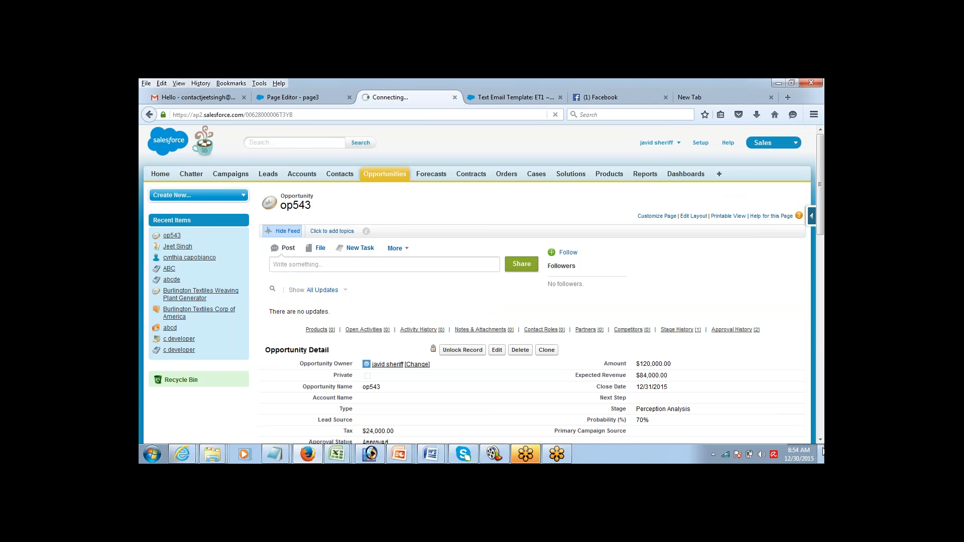
pyautogui.scroll(-5, 821, 439)
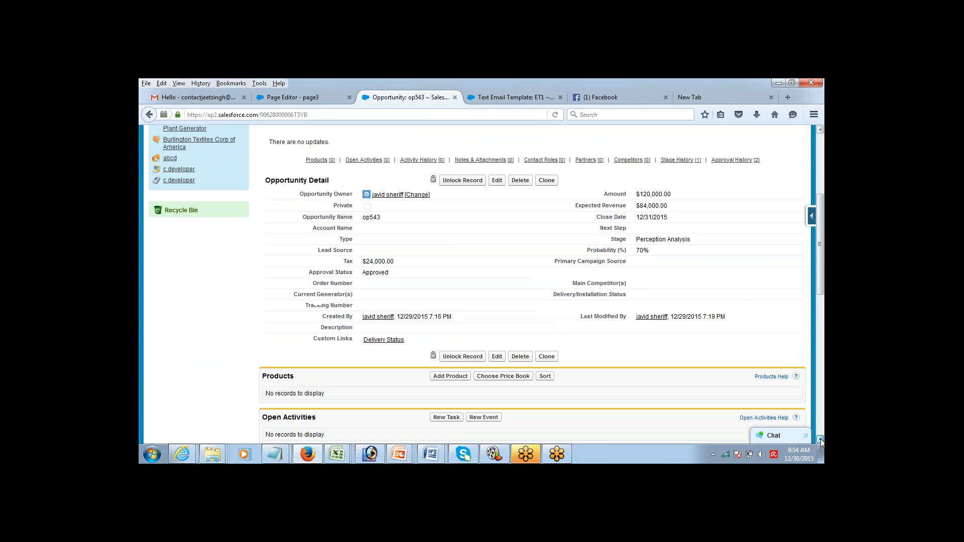
pyautogui.scroll(-7, 820, 439)
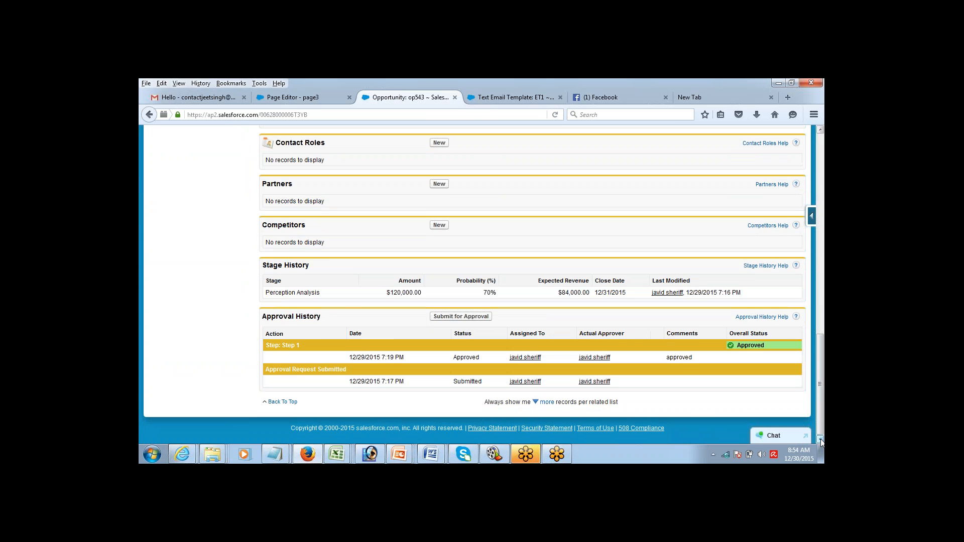
pyautogui.click(462, 316)
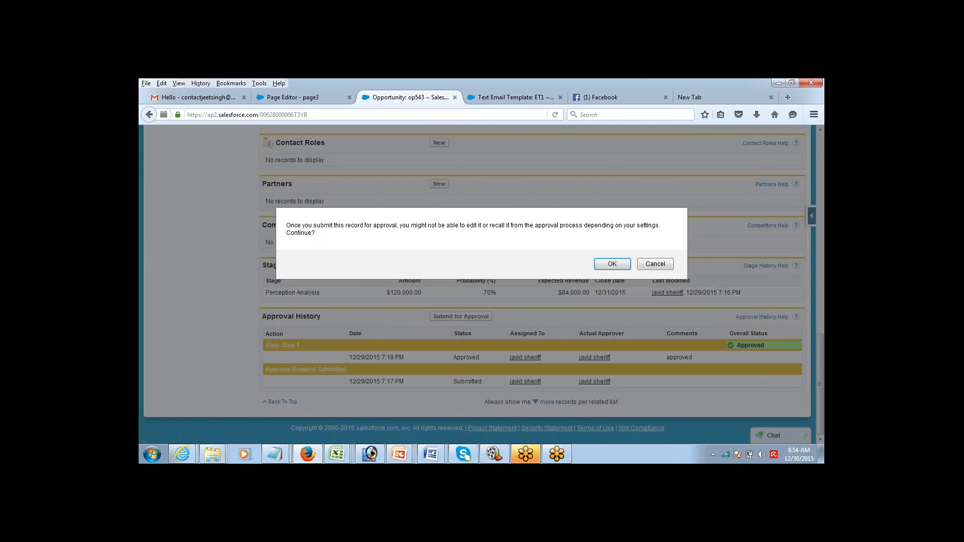
pyautogui.click(612, 264)
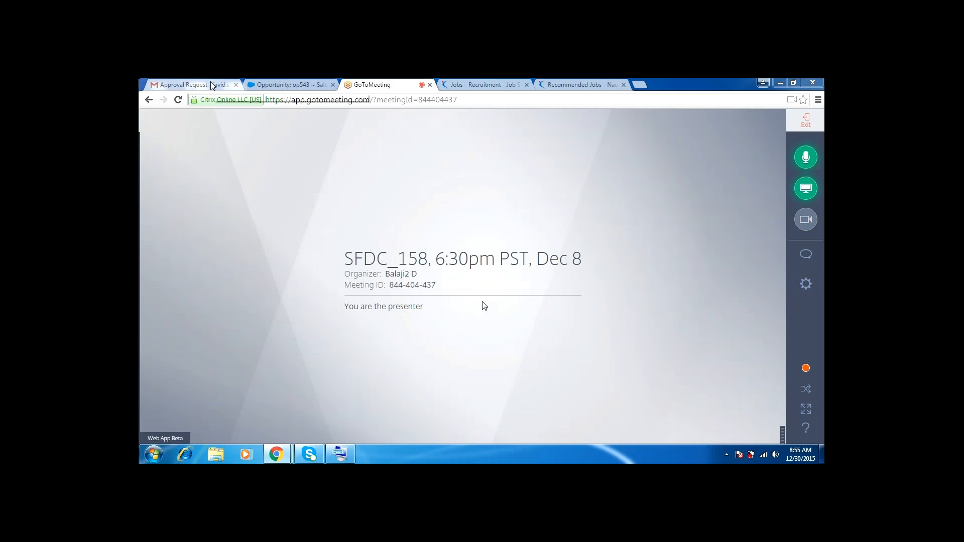
pyautogui.click(211, 86)
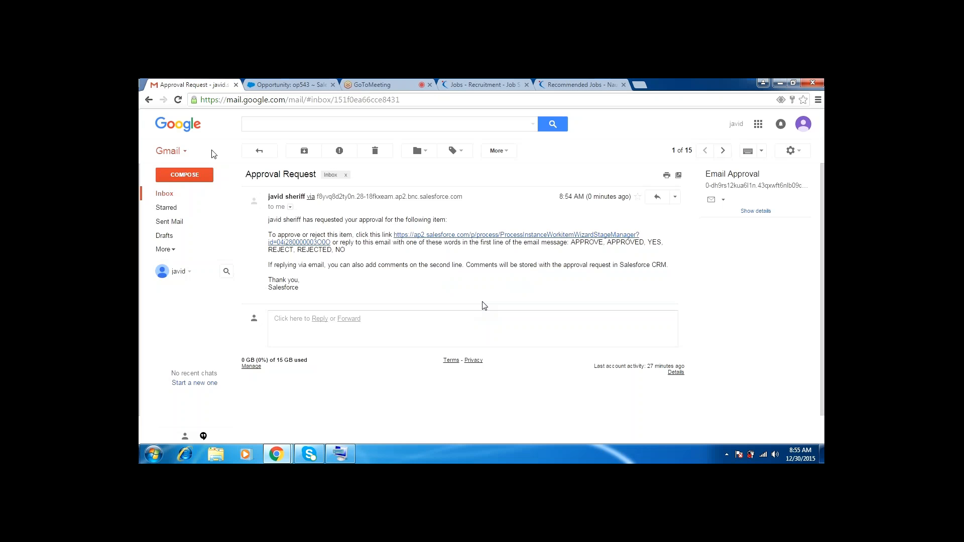
pyautogui.click(166, 194)
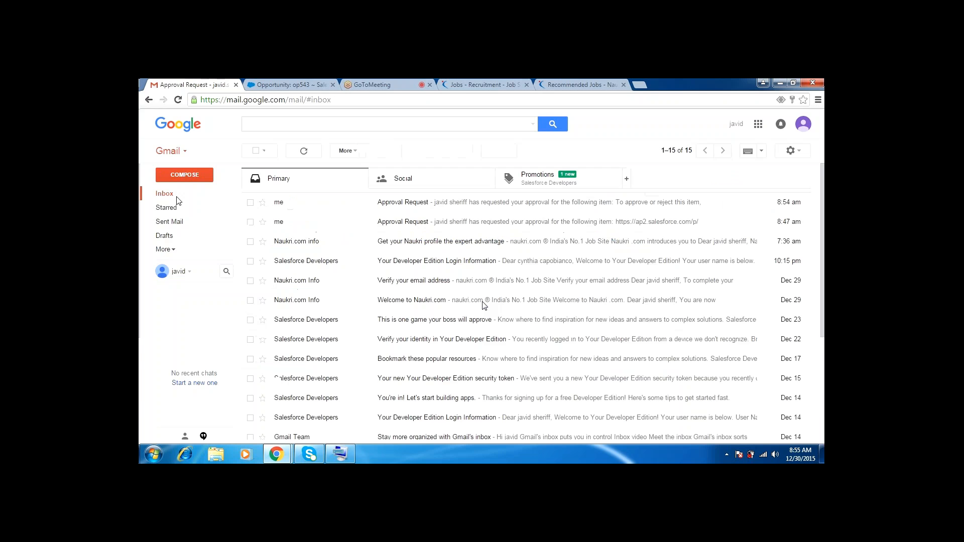
pyautogui.click(315, 206)
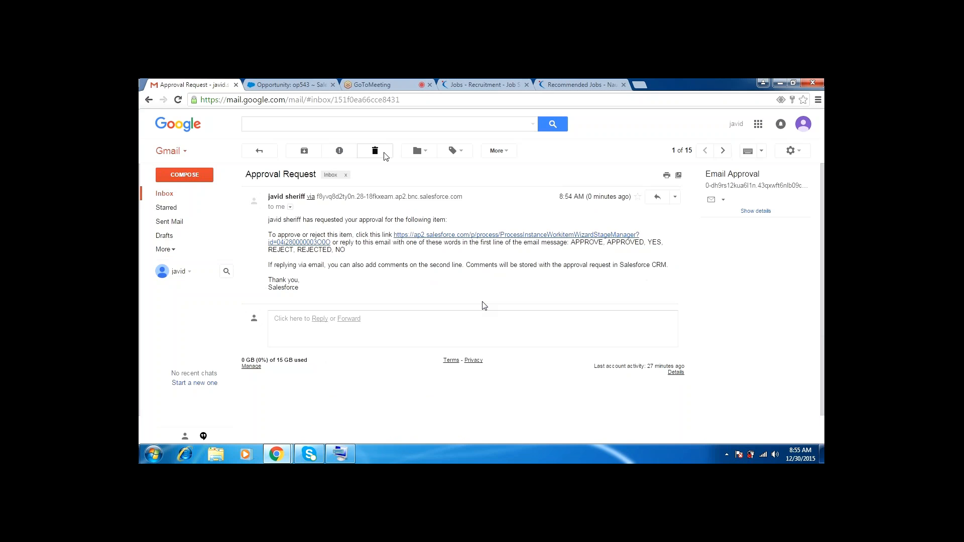
pyautogui.click(395, 83)
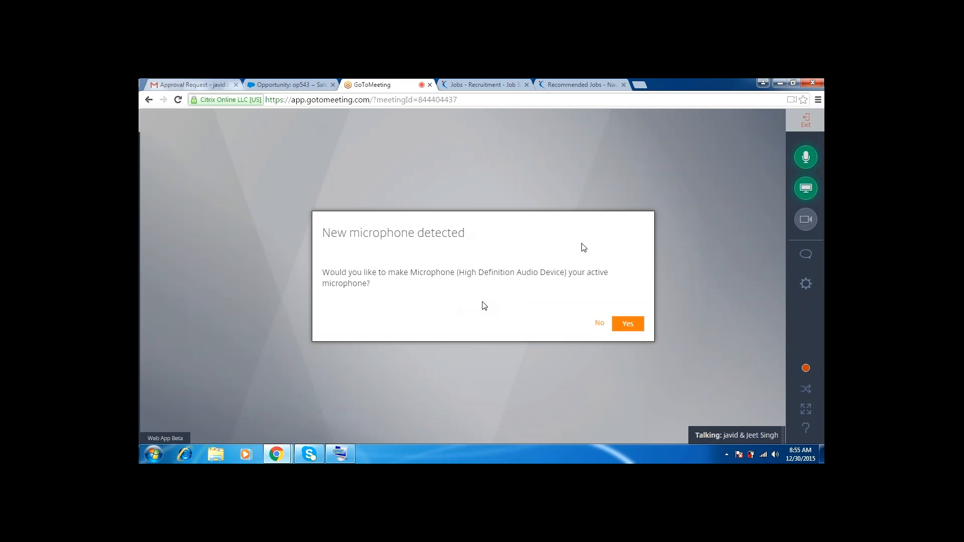
# Step: Accept the new microphone with Yes in the SFDC_158 meeting, then return to the Gmail Approval Request
pyautogui.click(162, 81)
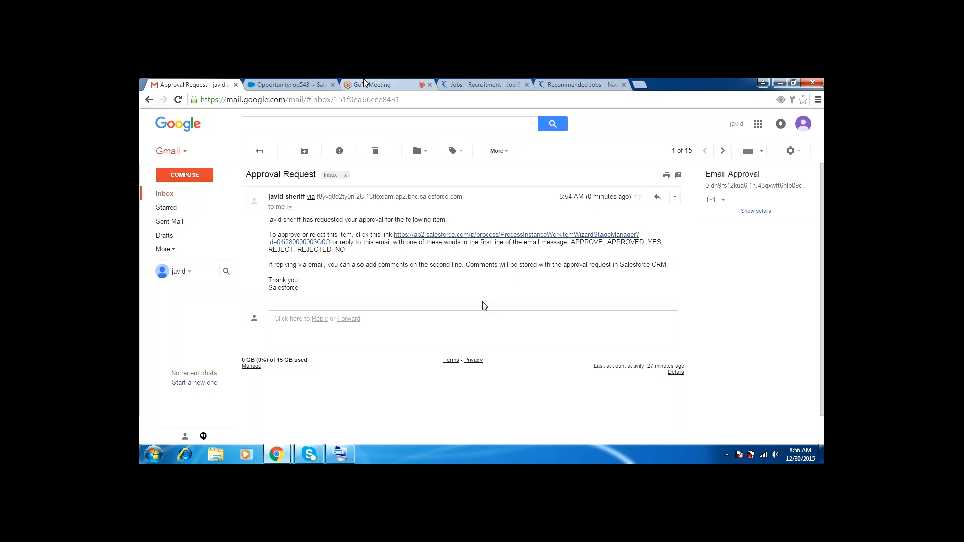
pyautogui.click(381, 85)
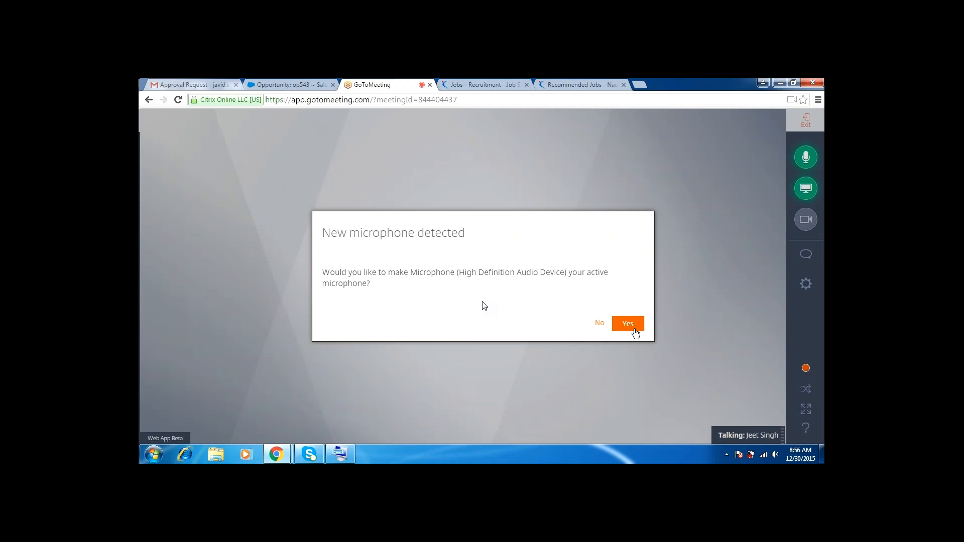
pyautogui.click(148, 85)
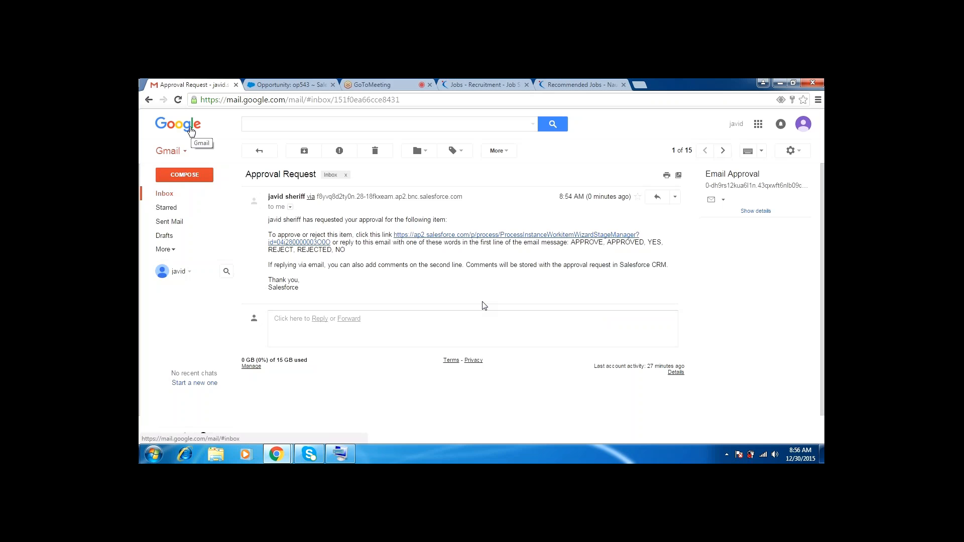
pyautogui.click(400, 81)
pyautogui.click(631, 328)
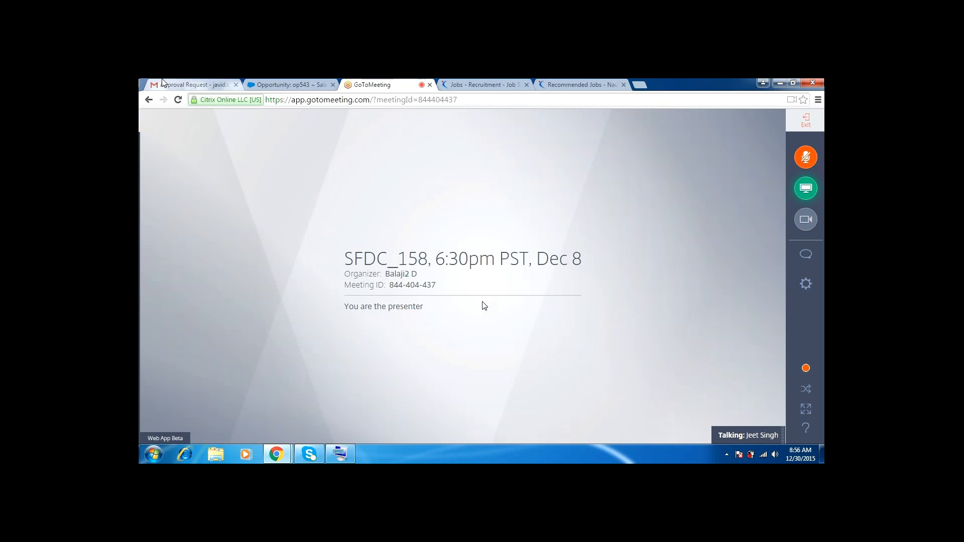
pyautogui.click(163, 83)
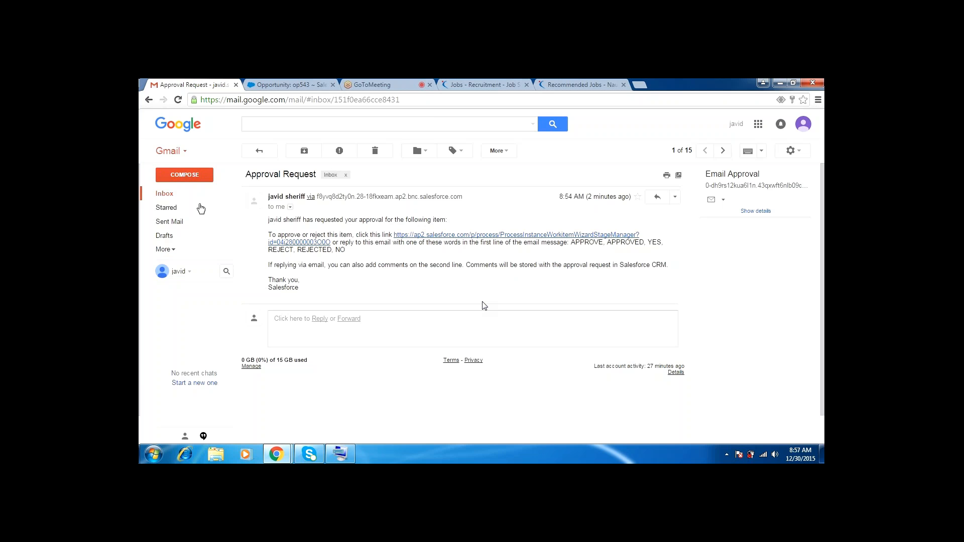
# Step: Reply 'yes' to the Approval Request email using the On-Screen Keyboard and send it
pyautogui.click(656, 199)
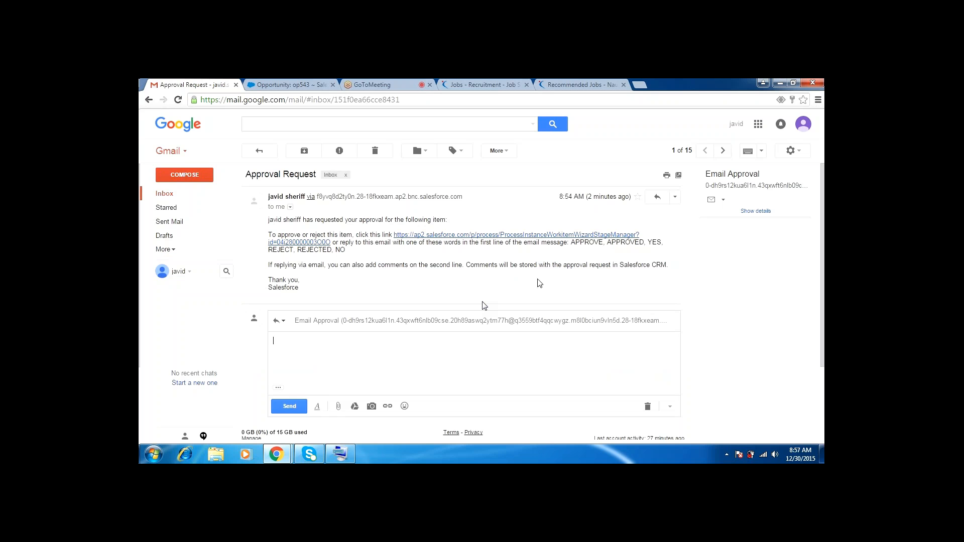
pyautogui.write('e')
pyautogui.press('BackSpace')
pyautogui.click(341, 454)
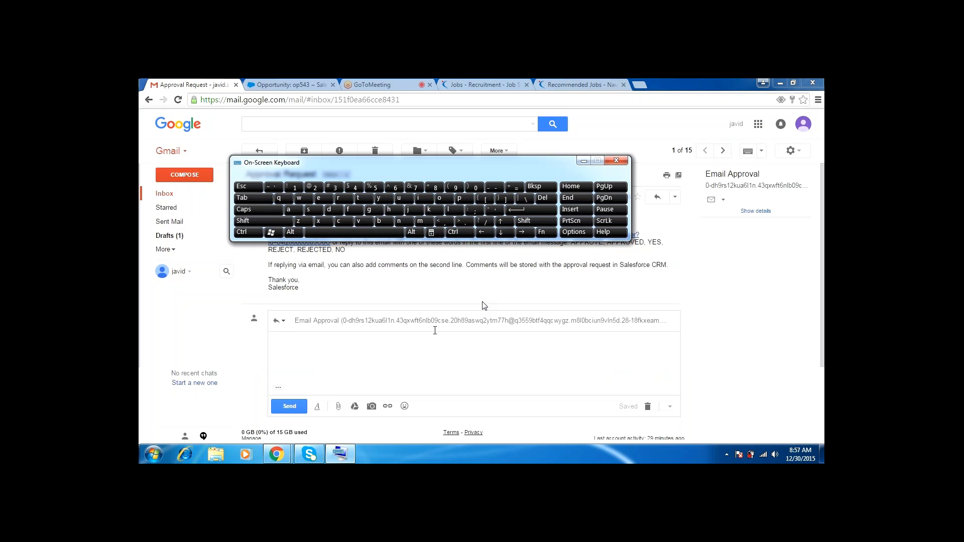
pyautogui.click(384, 205)
pyautogui.write('es')
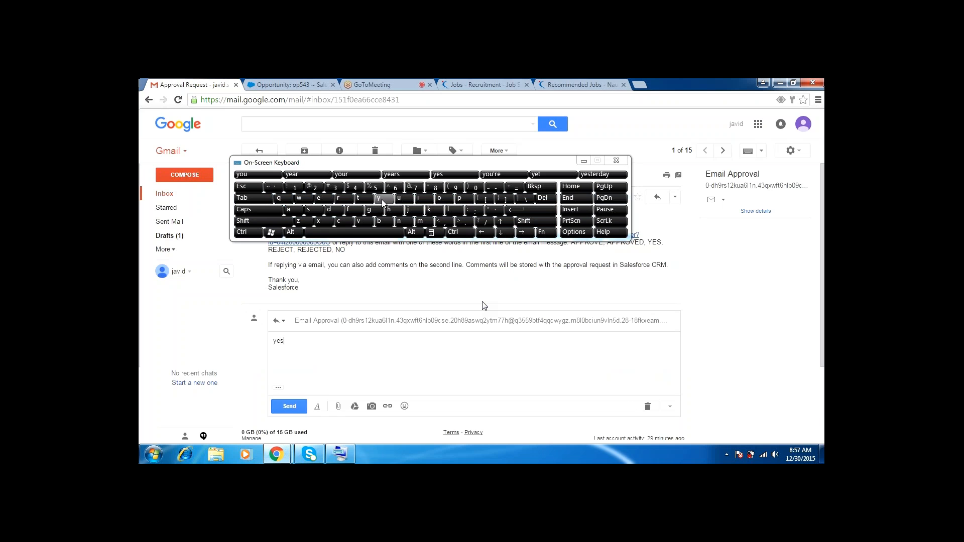
pyautogui.click(583, 160)
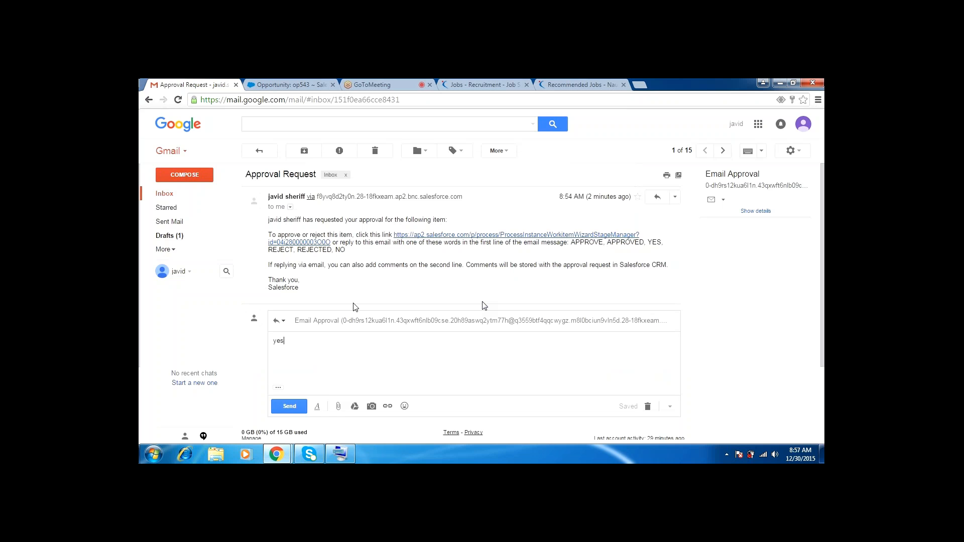
pyautogui.click(289, 408)
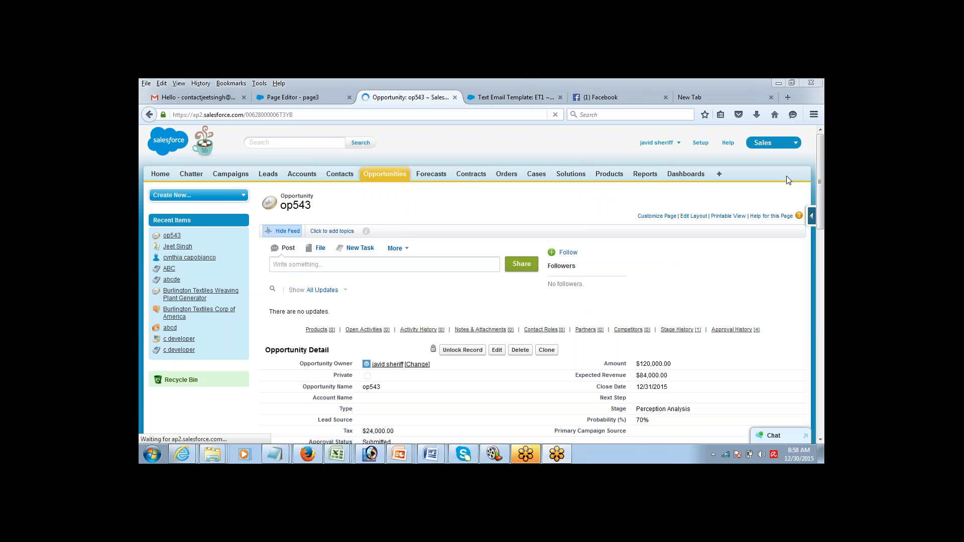
# Step: Refresh the op543 opportunity page to confirm Approval Status reads Approved
pyautogui.moveTo(822, 172)
pyautogui.mouseDown()
pyautogui.moveTo(822, 181)
pyautogui.moveTo(824, 161)
pyautogui.mouseUp()
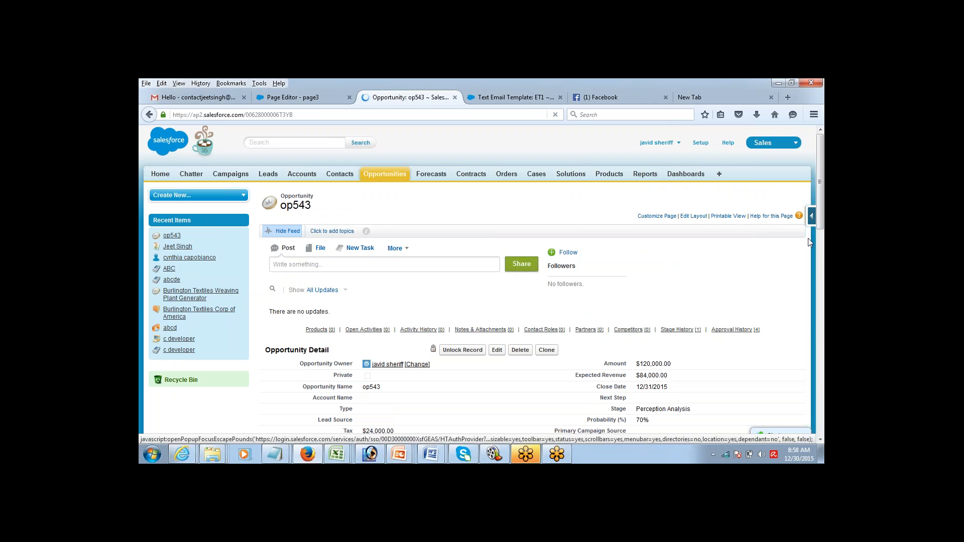
pyautogui.click(822, 439)
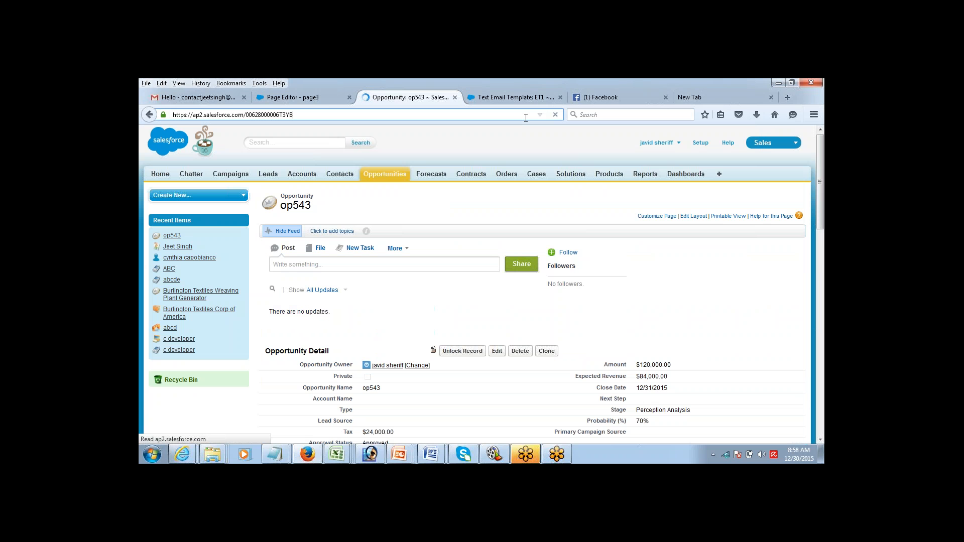
pyautogui.click(525, 118)
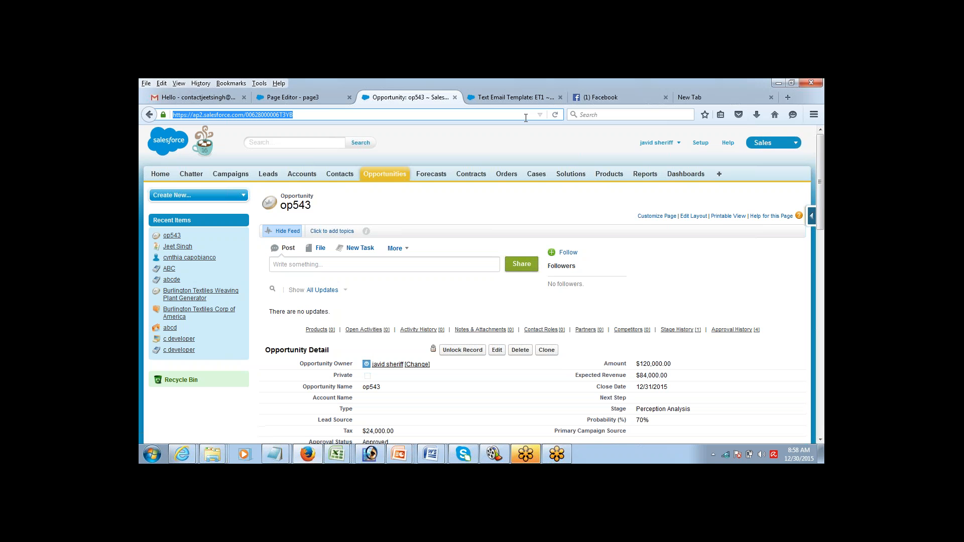
pyautogui.scroll(-10, 798, 282)
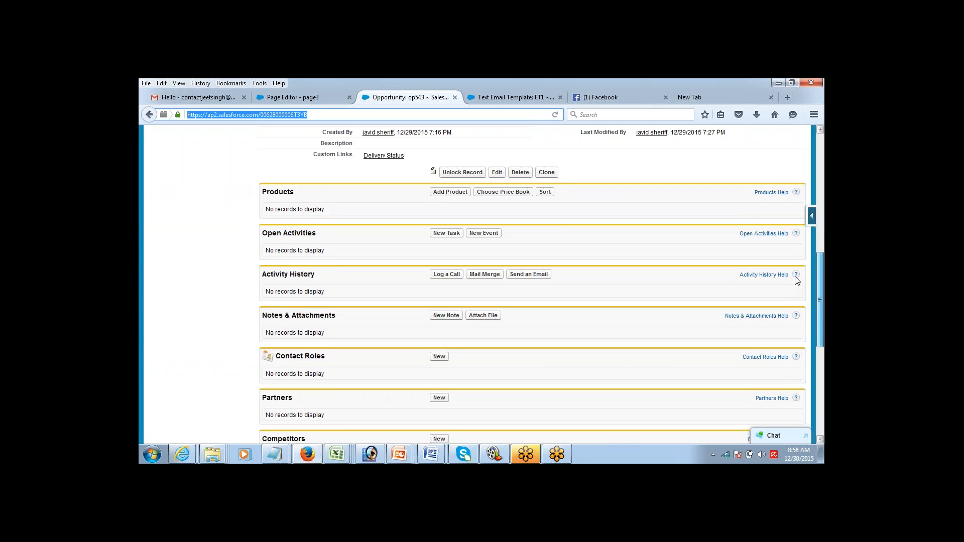
pyautogui.scroll(-3, 803, 312)
pyautogui.moveTo(818, 366); pyautogui.dragTo(823, 446)
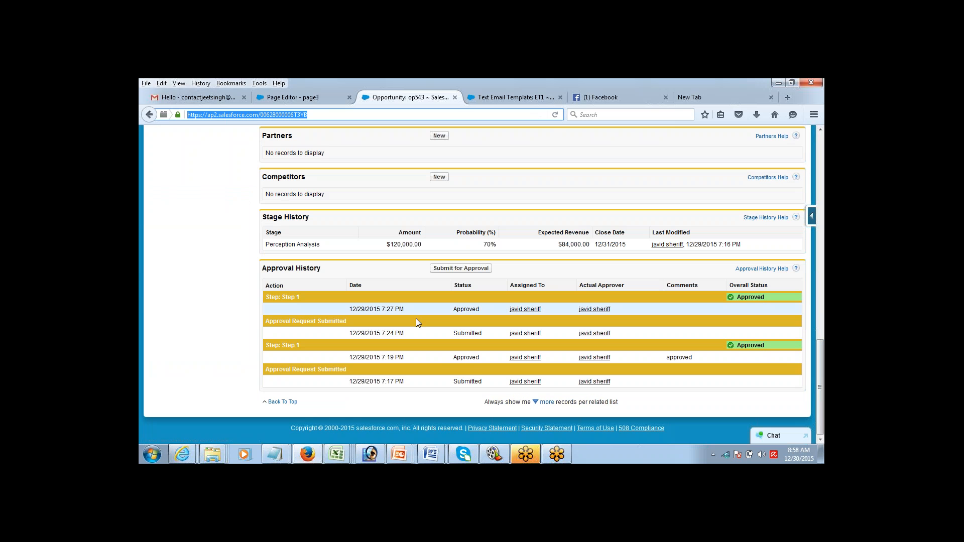
pyautogui.moveTo(453, 310); pyautogui.dragTo(479, 309)
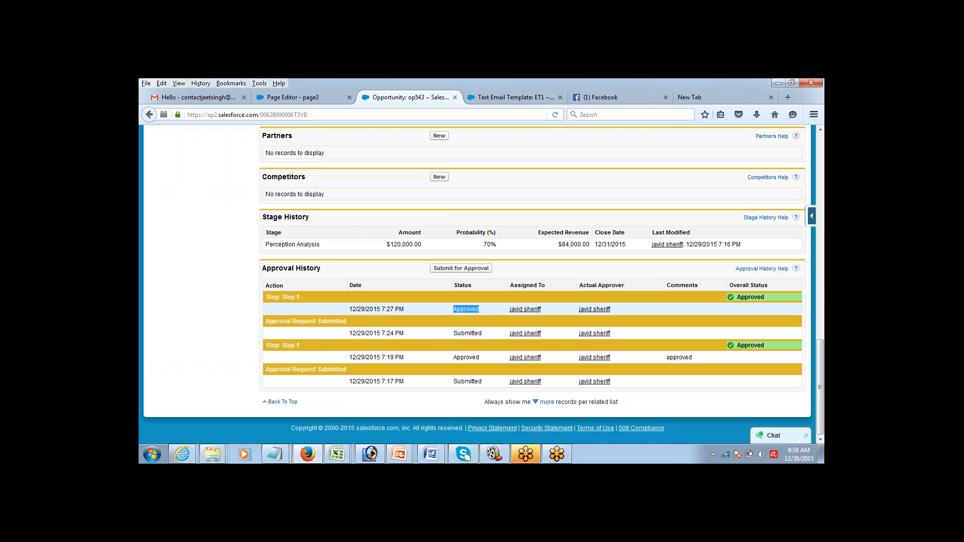
pyautogui.click(455, 332)
pyautogui.click(465, 307)
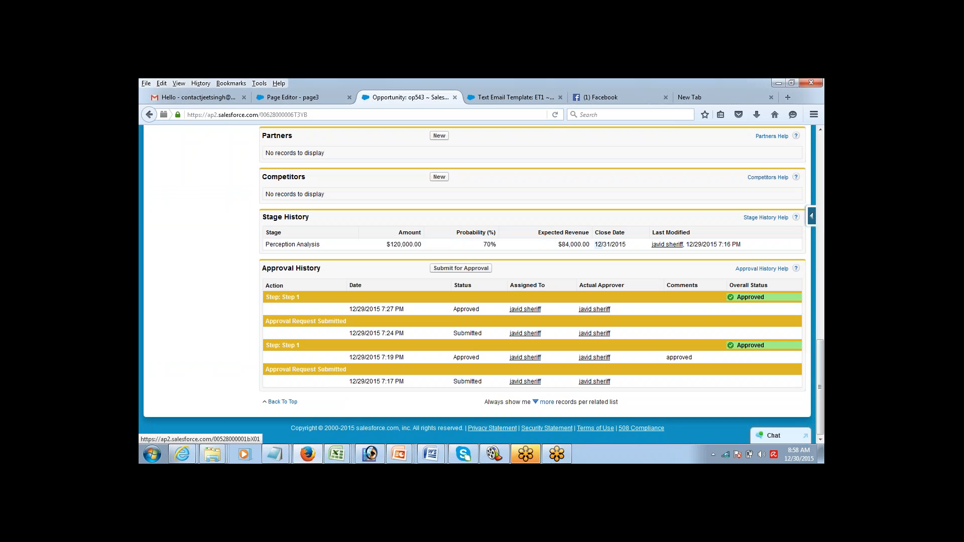
pyautogui.click(820, 130)
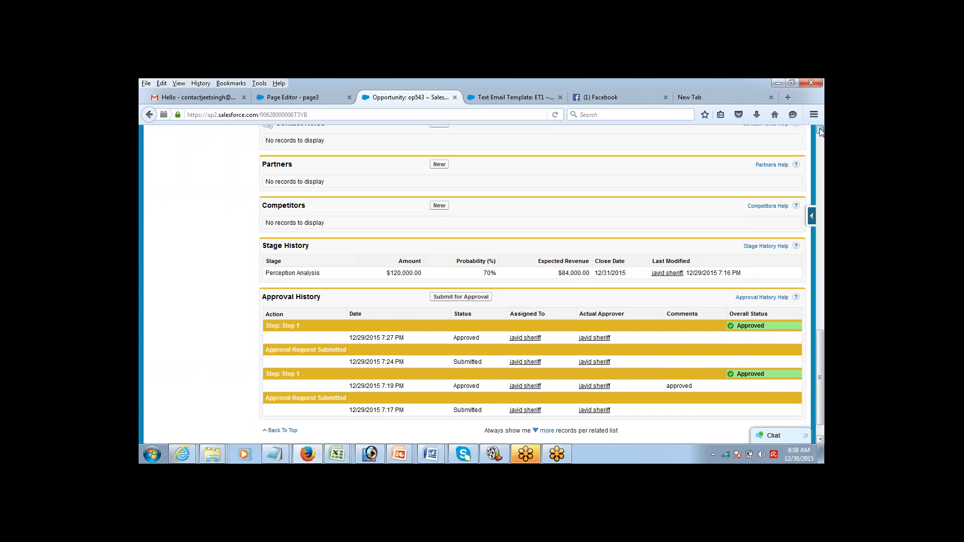